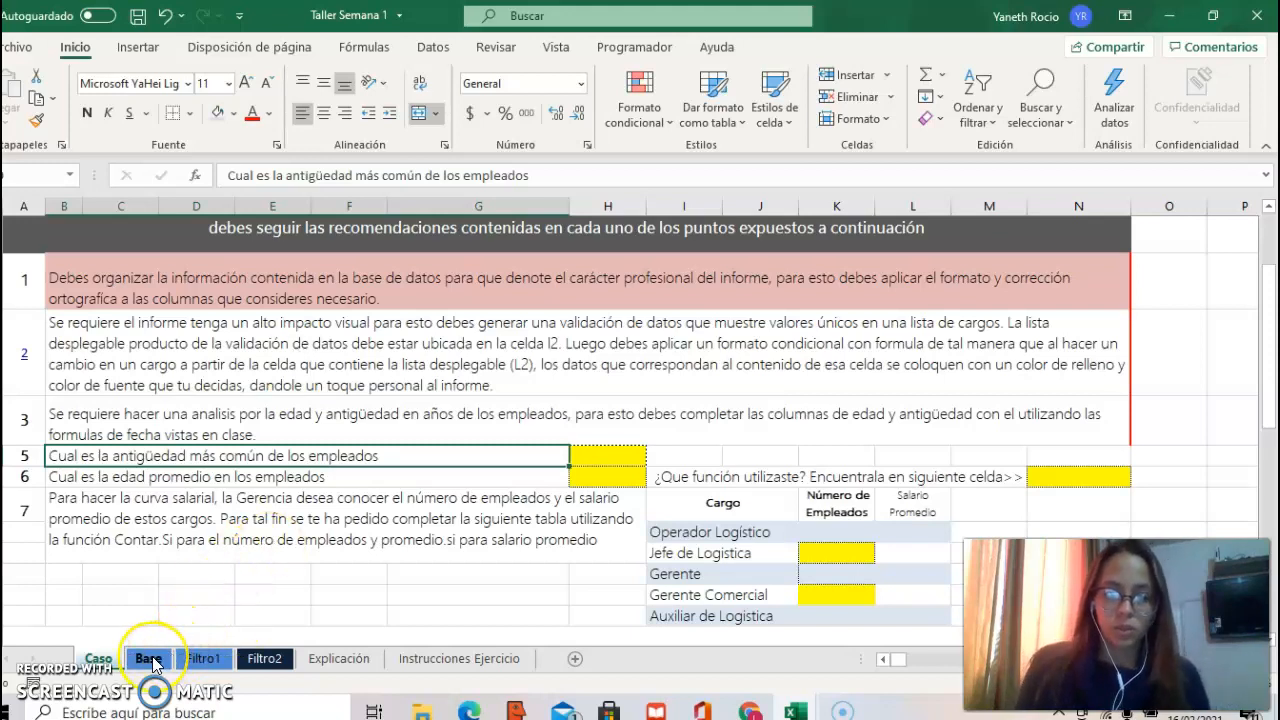
Step: Copy all job titles in the Cargo column of the Base sheet, from E2 down, without the header
{"action": "left_click", "coordinate": [149, 659]}
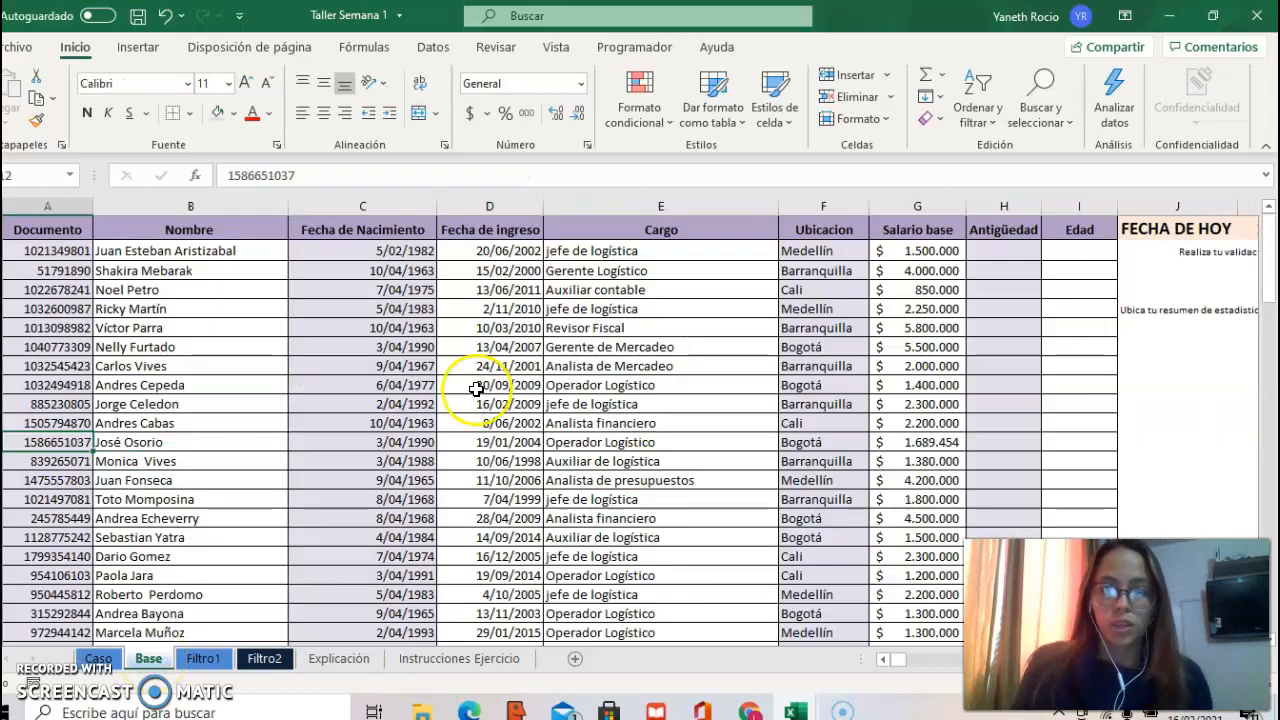
{"action": "left_click", "coordinate": [617, 251]}
{"action": "key", "text": "ctrl+shift+Down"}
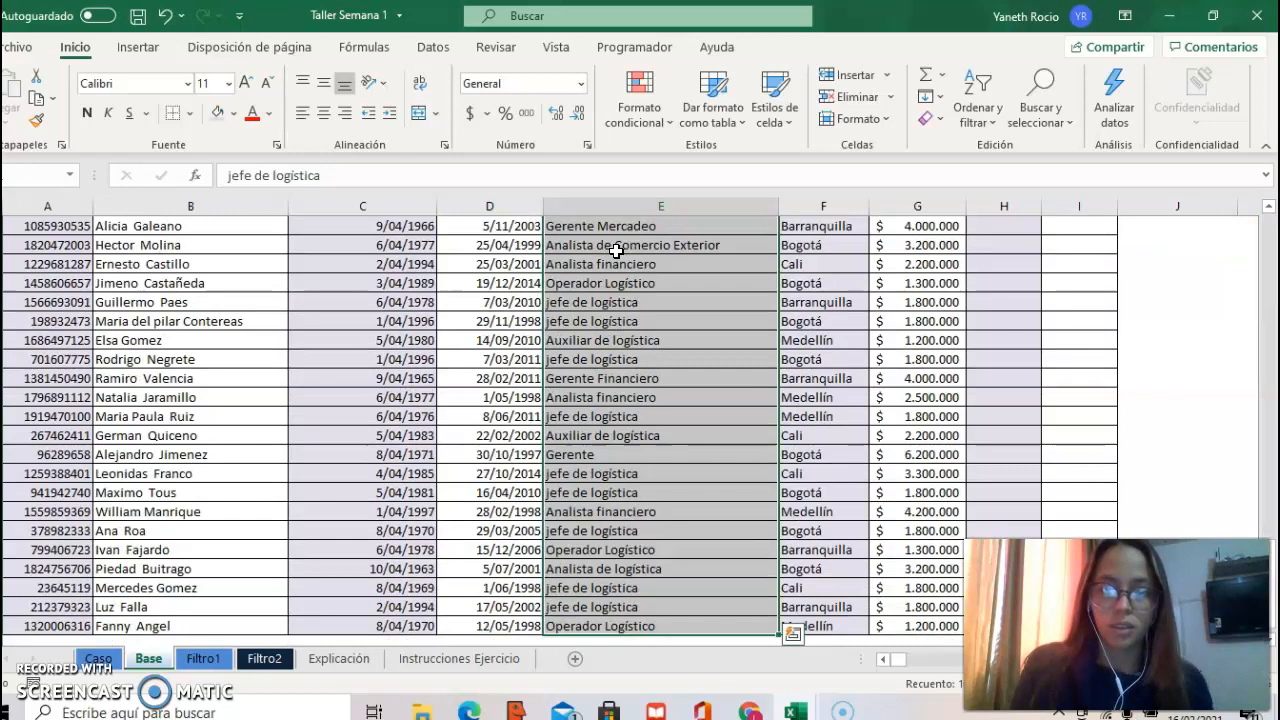
{"action": "key", "text": "ctrl+c"}
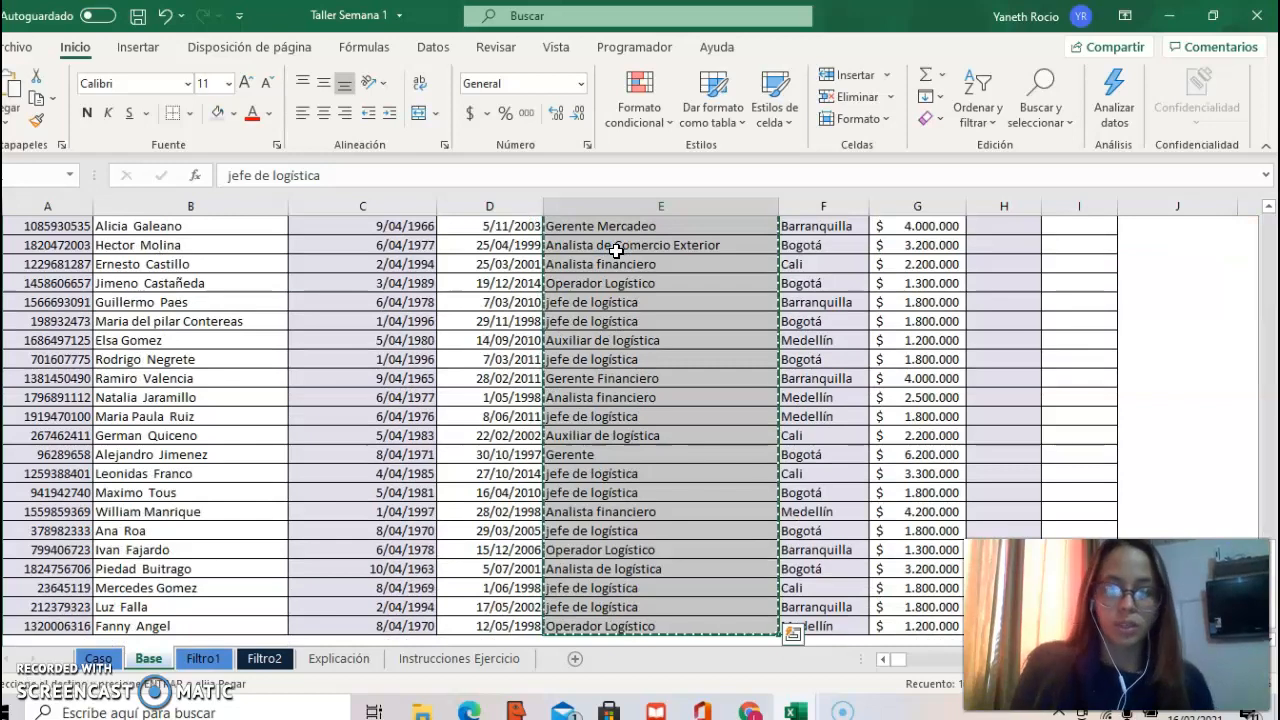
Step: Paste the copied job titles into the empty column Q, starting at cell Q1
{"action": "left_click", "coordinate": [1168, 221]}
{"action": "key", "text": "Right"}
{"action": "key", "text": "Right"}
{"action": "key", "text": "Right"}
{"action": "key", "text": "Right"}
{"action": "key", "text": "Right"}
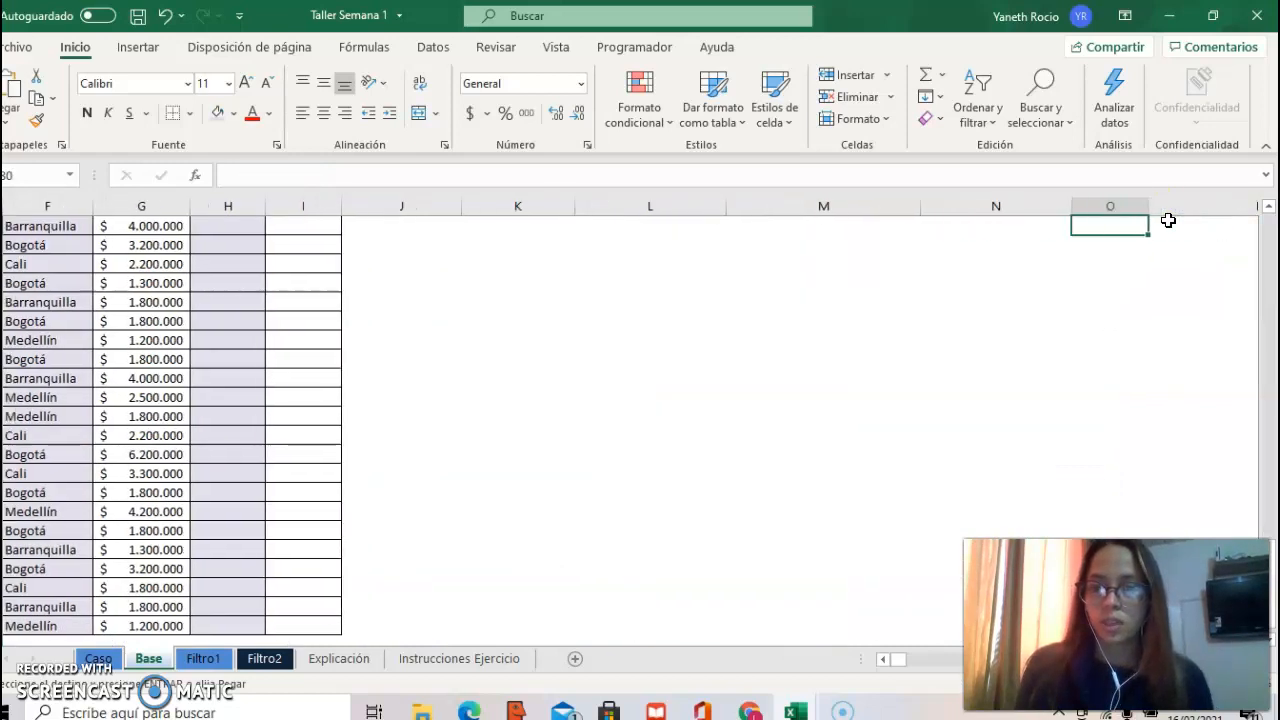
{"action": "key", "text": "Up"}
{"action": "key", "text": "Up"}
{"action": "key", "text": "Up"}
{"action": "key", "text": "Up"}
{"action": "key", "text": "Up"}
{"action": "key", "text": "Up"}
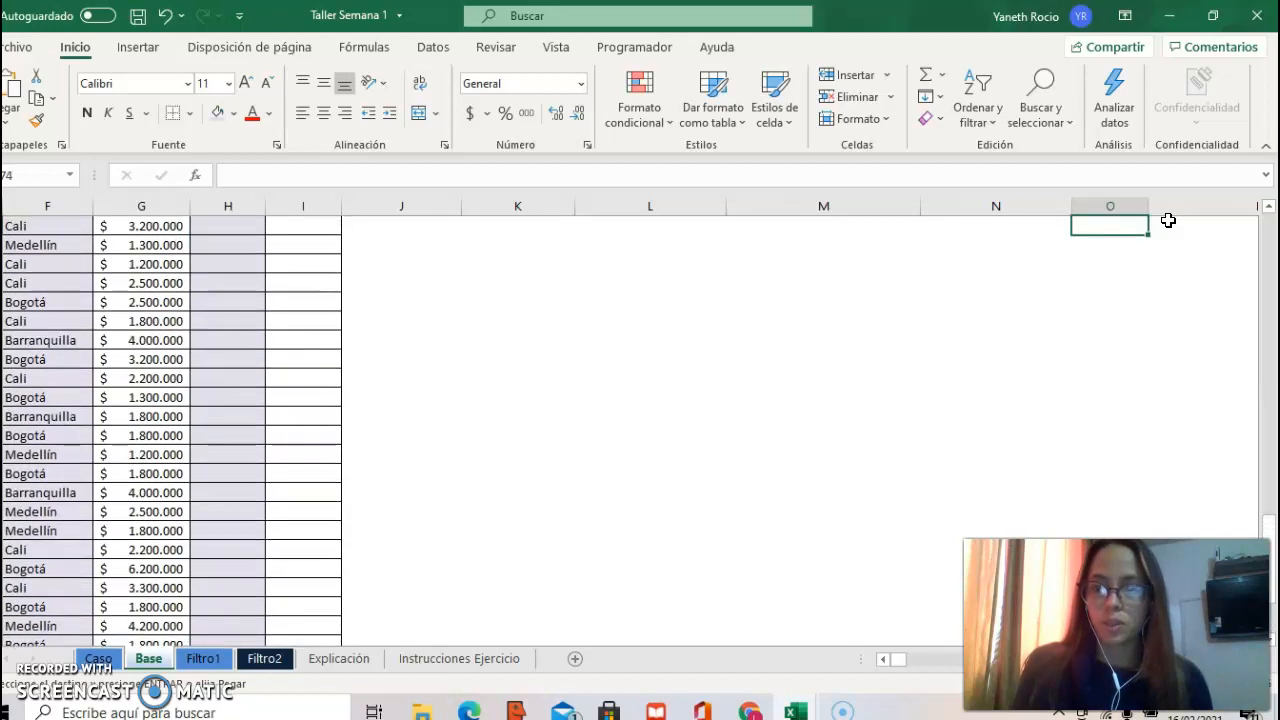
{"action": "left_click", "coordinate": [1271, 221]}
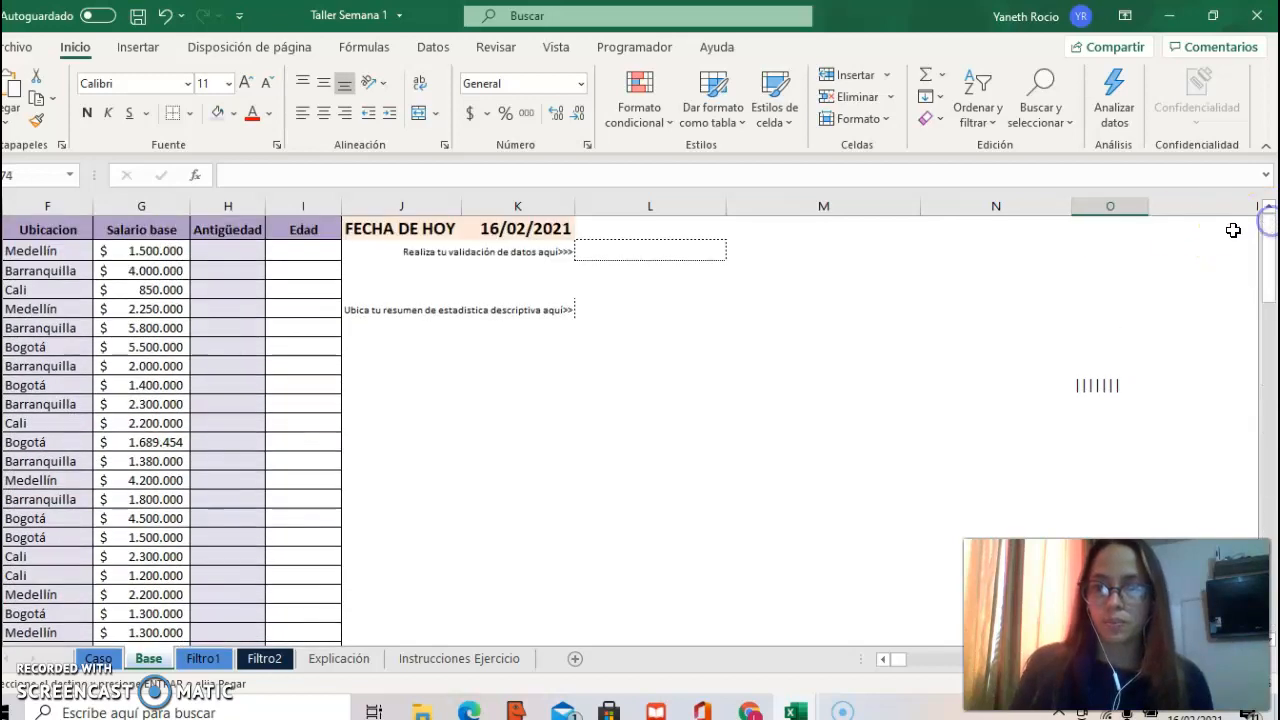
{"action": "left_click", "coordinate": [1186, 230]}
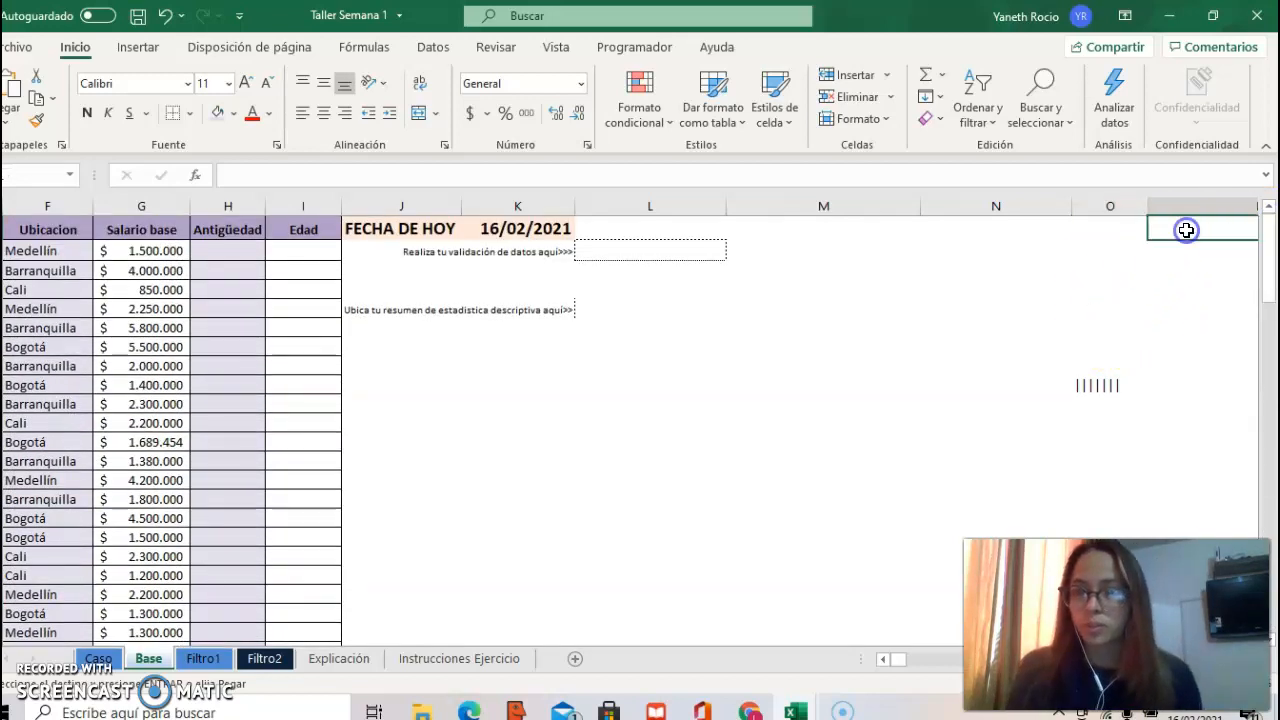
{"action": "key", "text": "Right"}
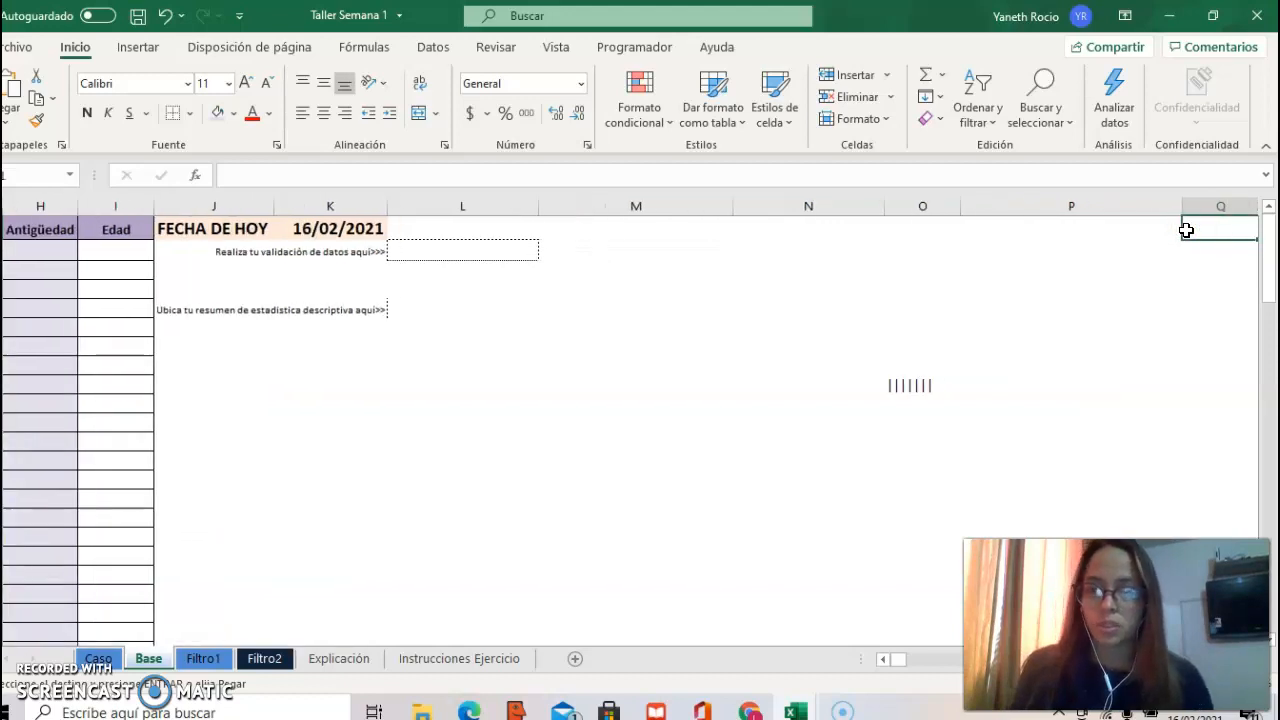
{"action": "key", "text": "ctrl+v"}
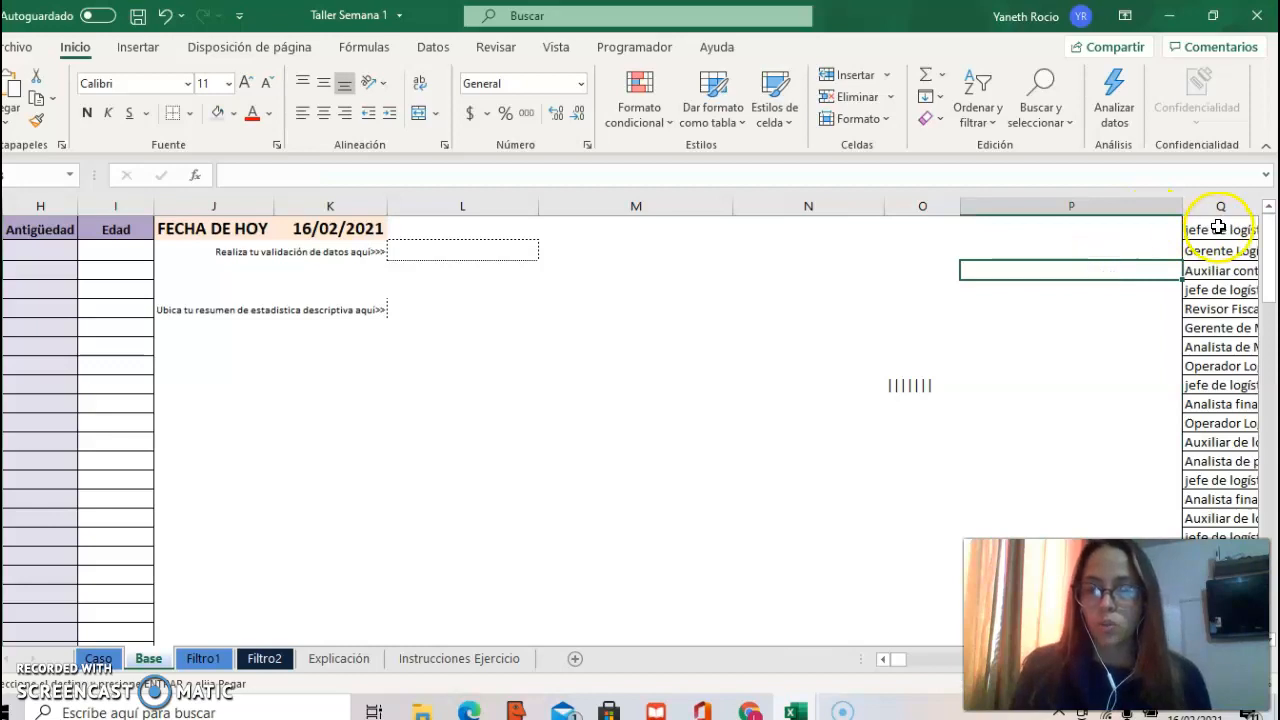
Step: Remove the duplicate job titles from the pasted list in column Q, treating the data as having no header
{"action": "left_click", "coordinate": [1218, 227]}
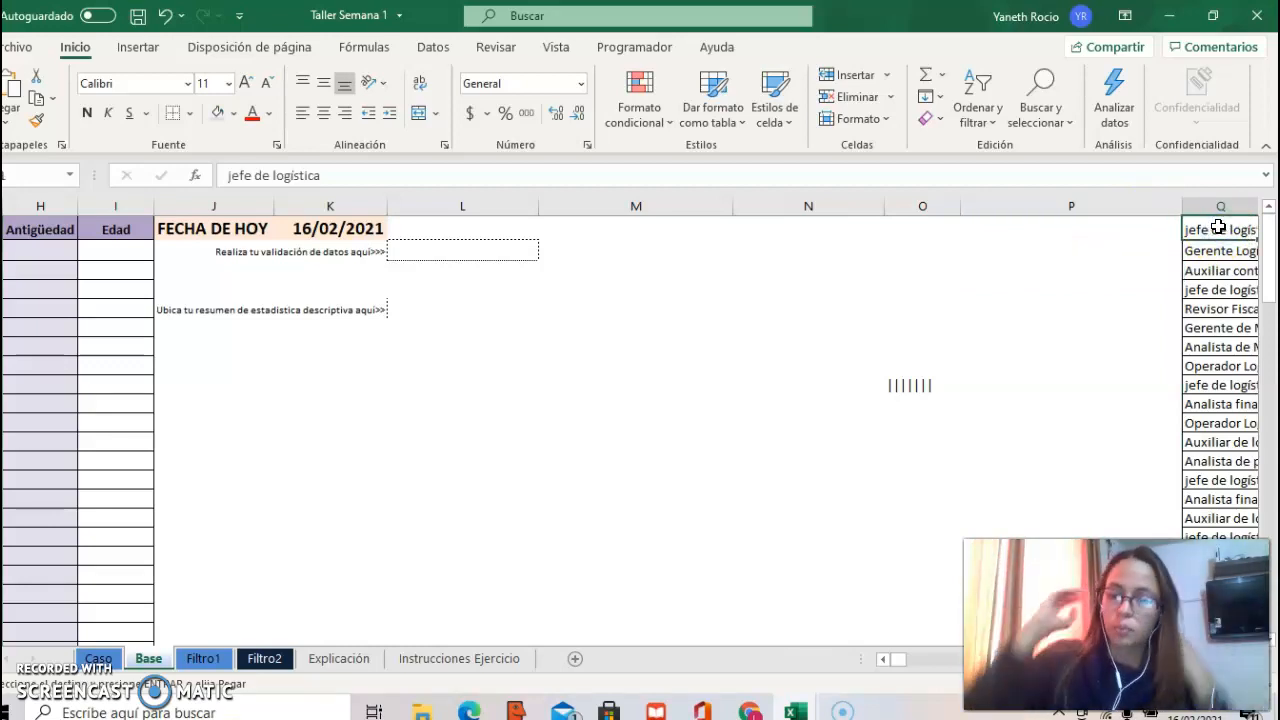
{"action": "key", "text": "ctrl+shift+Down"}
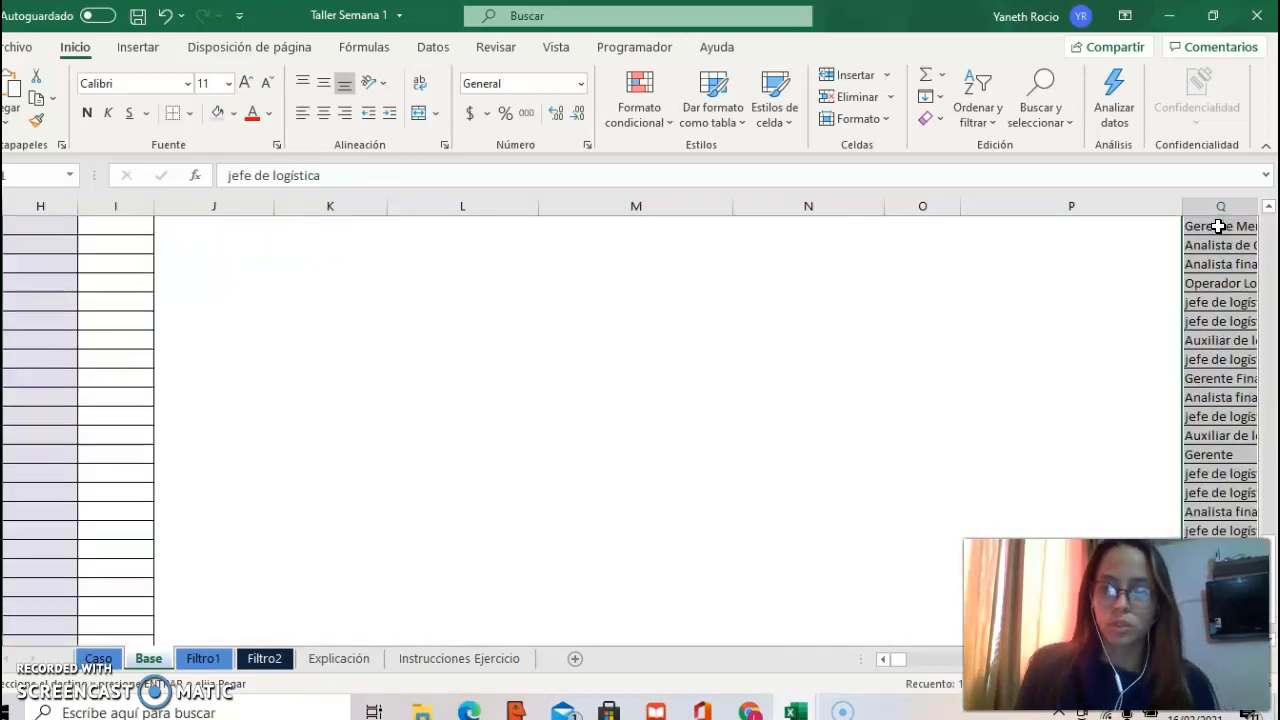
{"action": "left_click", "coordinate": [434, 47]}
{"action": "left_click", "coordinate": [832, 96]}
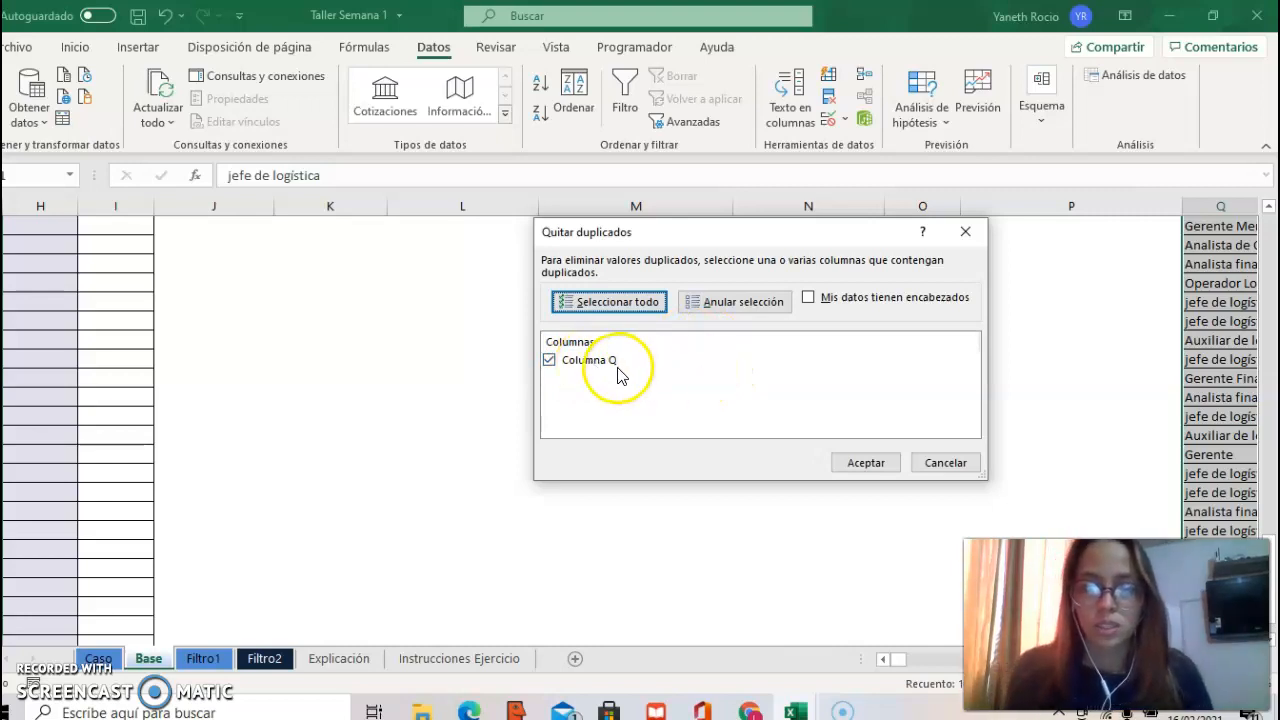
{"action": "left_click", "coordinate": [866, 464]}
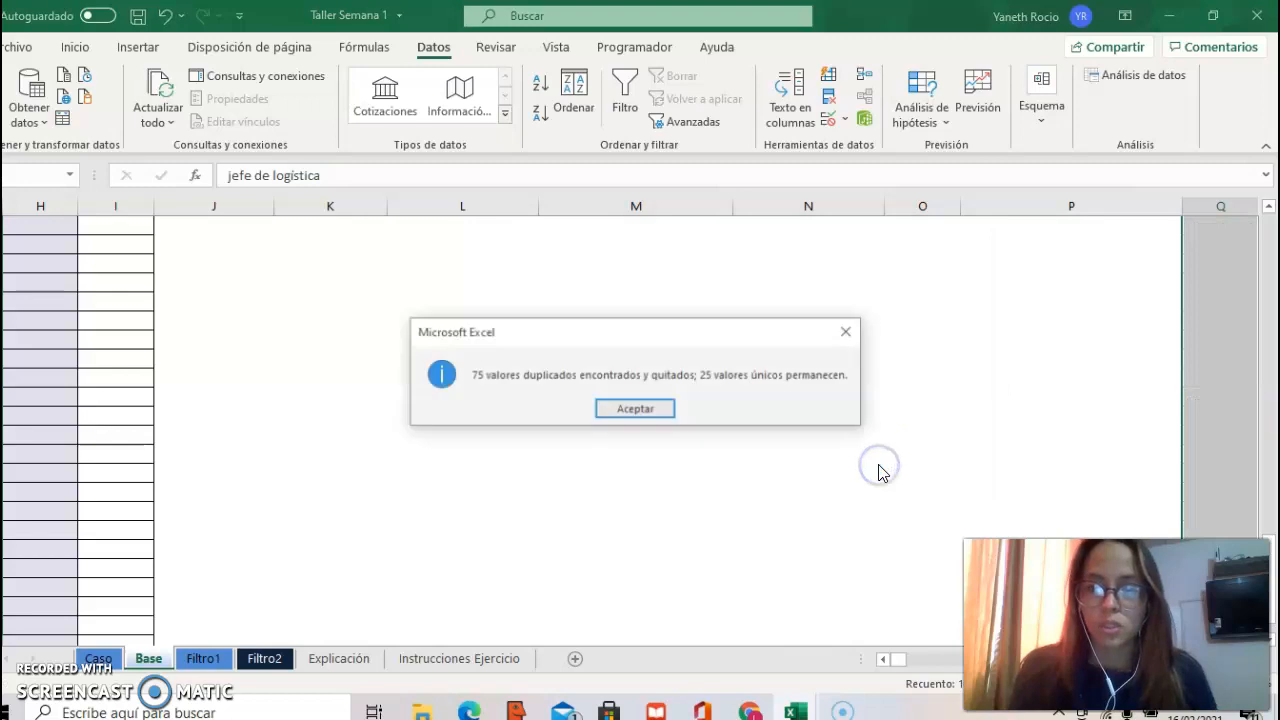
{"action": "left_click", "coordinate": [636, 411]}
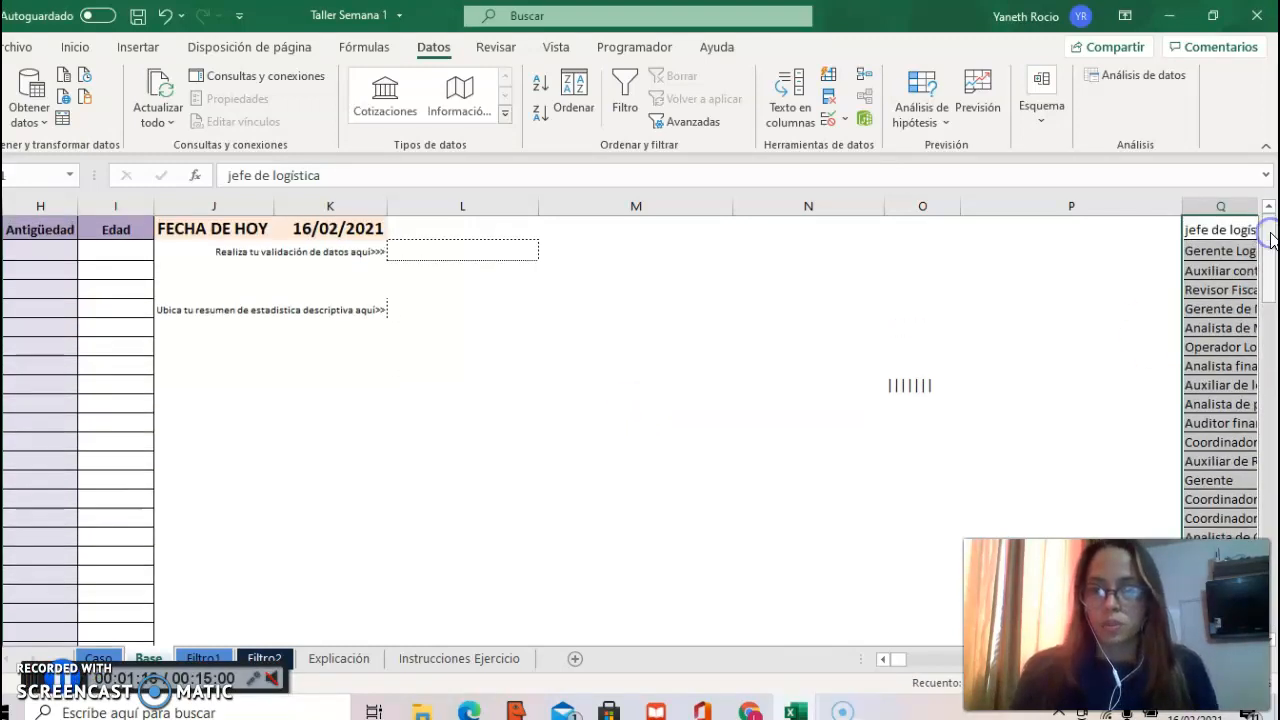
Step: Clear the stray vertical-bar characters from cell O9
{"action": "left_click", "coordinate": [786, 396]}
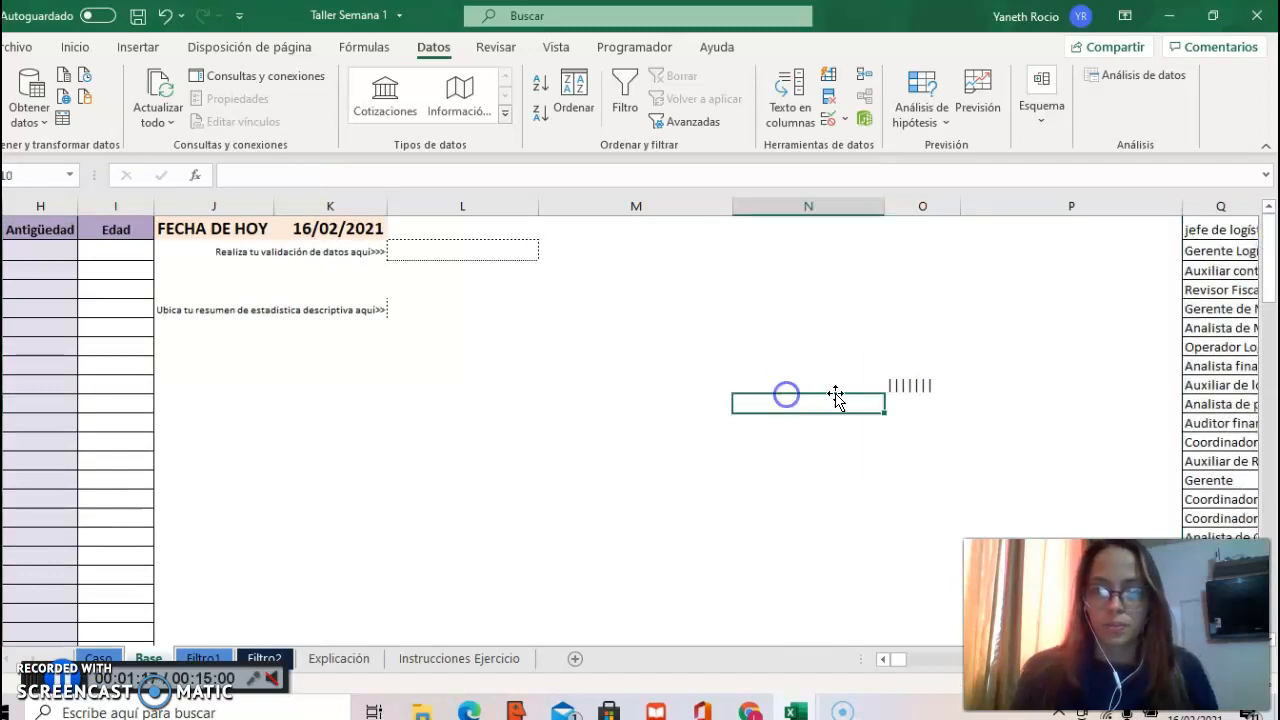
{"action": "double_click", "coordinate": [895, 385]}
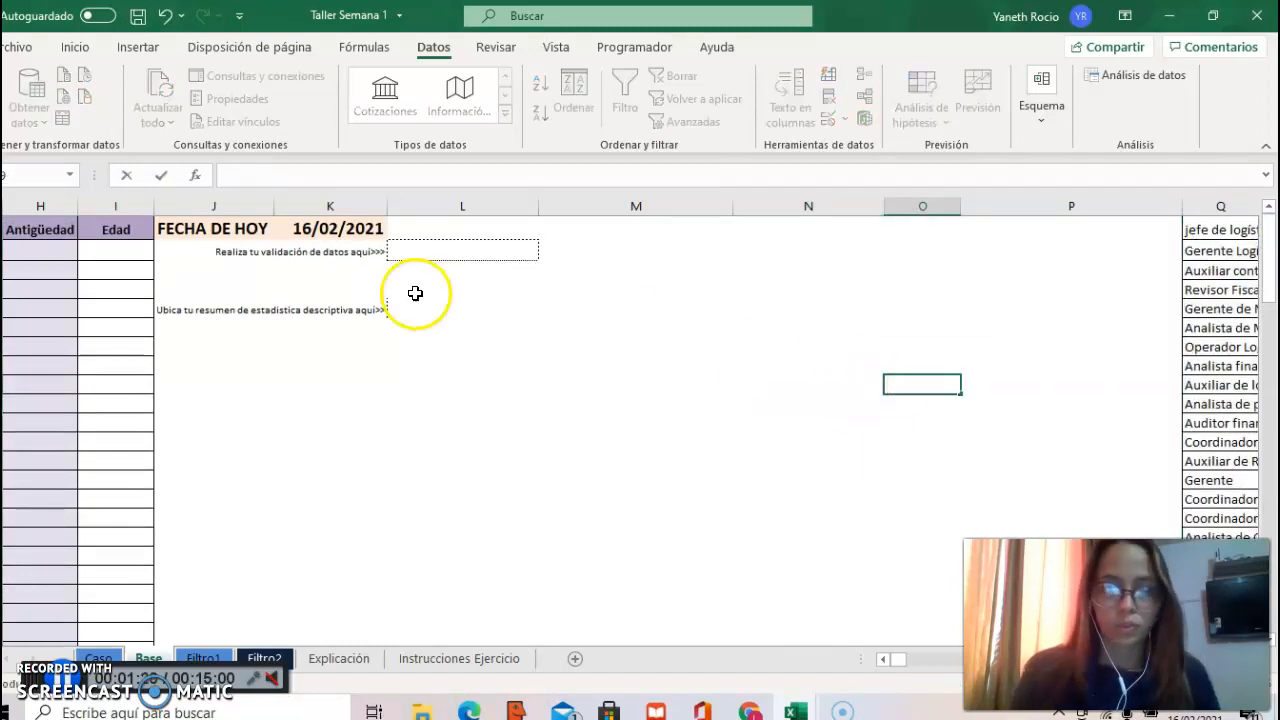
Step: Add list data validation with an in-cell dropdown to cell L2, using =$Q$1:$Q$25 as its source
{"action": "left_click", "coordinate": [441, 258]}
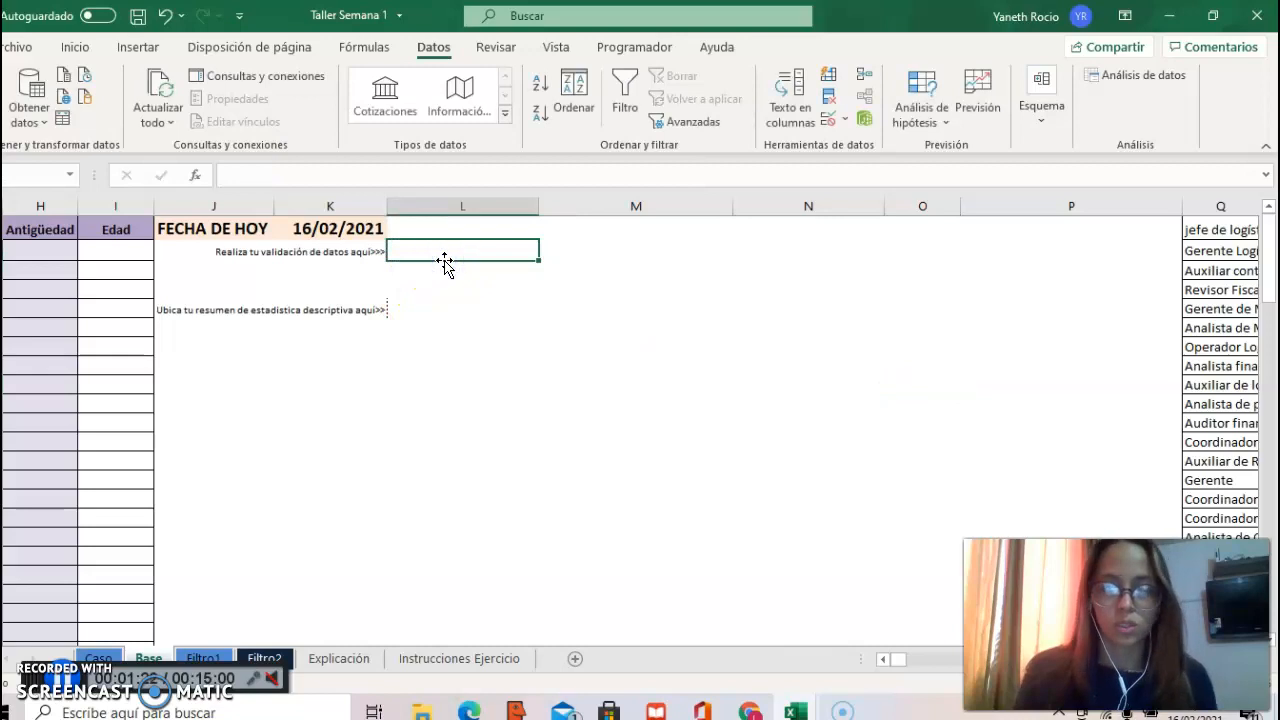
{"action": "left_click", "coordinate": [828, 120]}
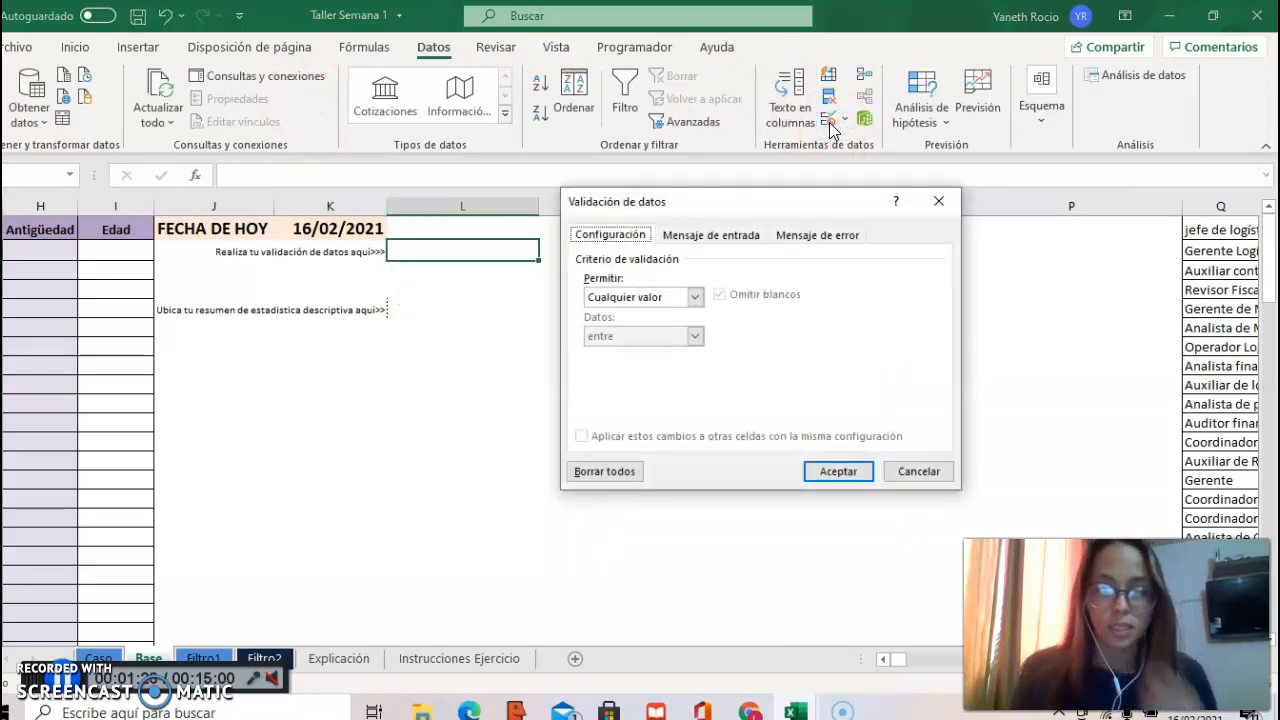
{"action": "left_click", "coordinate": [698, 301]}
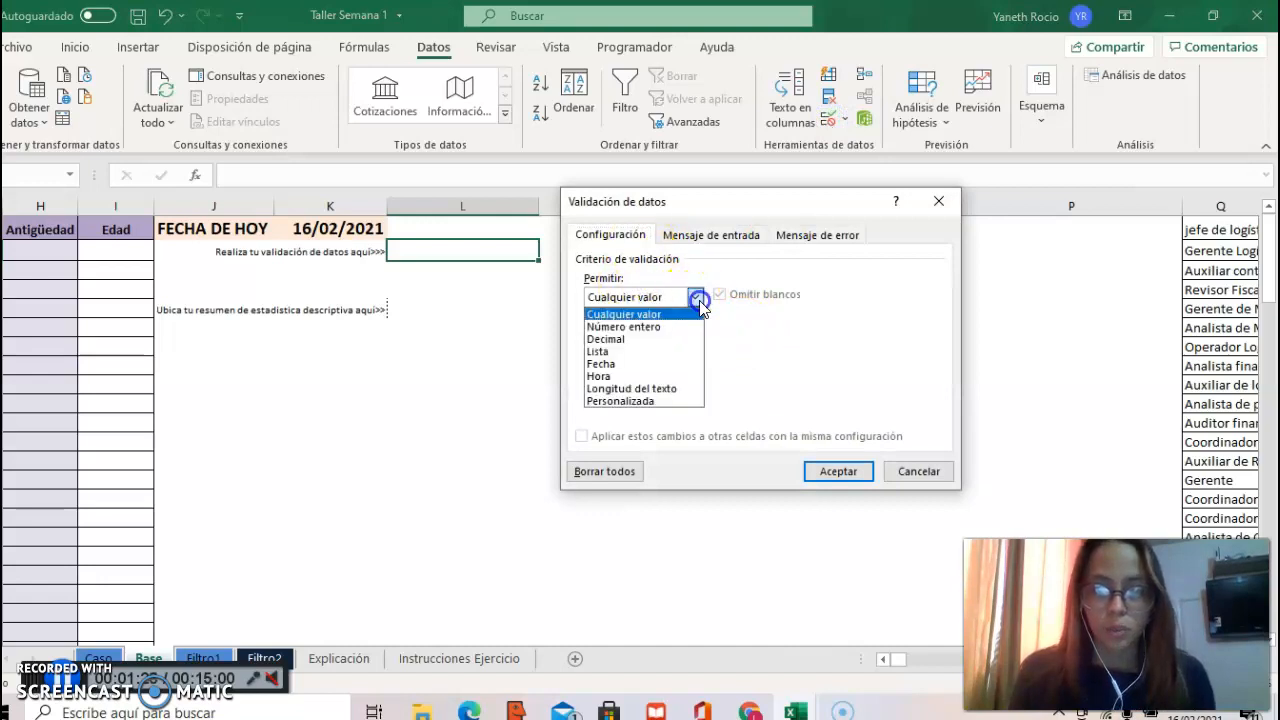
{"action": "left_click", "coordinate": [675, 351]}
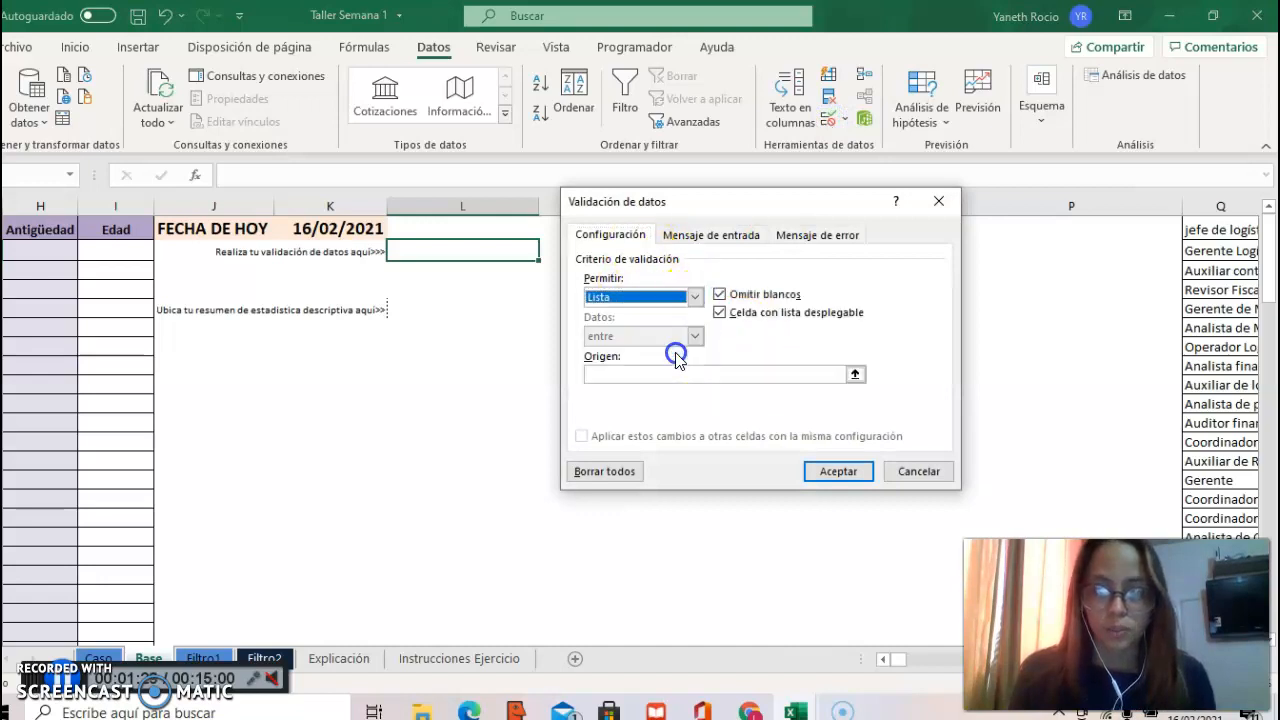
{"action": "left_click", "coordinate": [776, 372]}
{"action": "left_click", "coordinate": [1210, 232]}
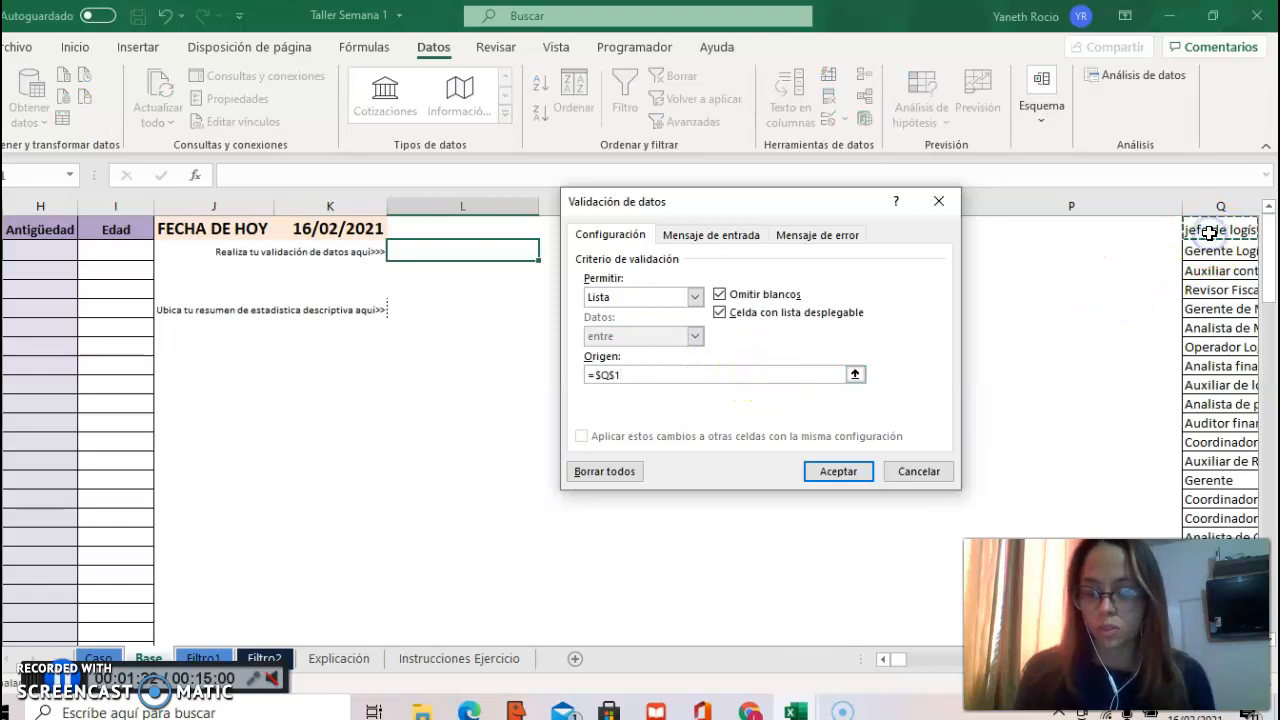
{"action": "left_click_drag", "start_coordinate": [1210, 232], "coordinate": [1220, 625]}
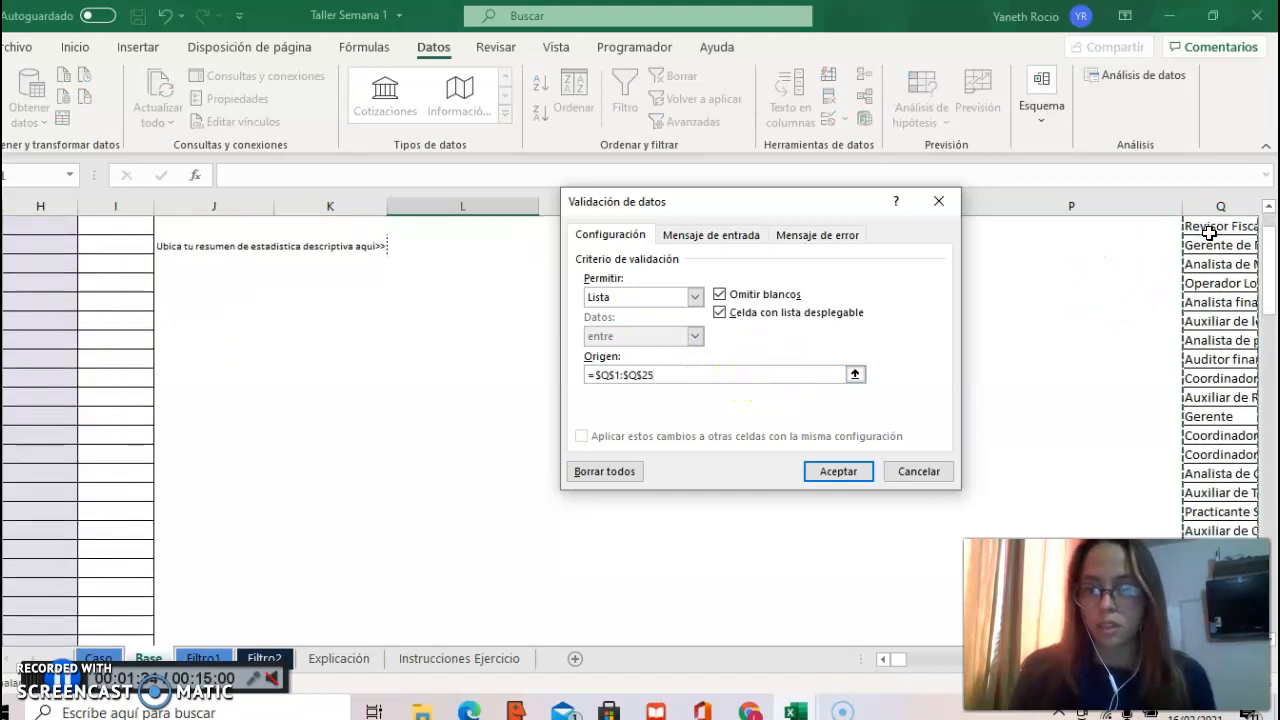
{"action": "left_click", "coordinate": [845, 471]}
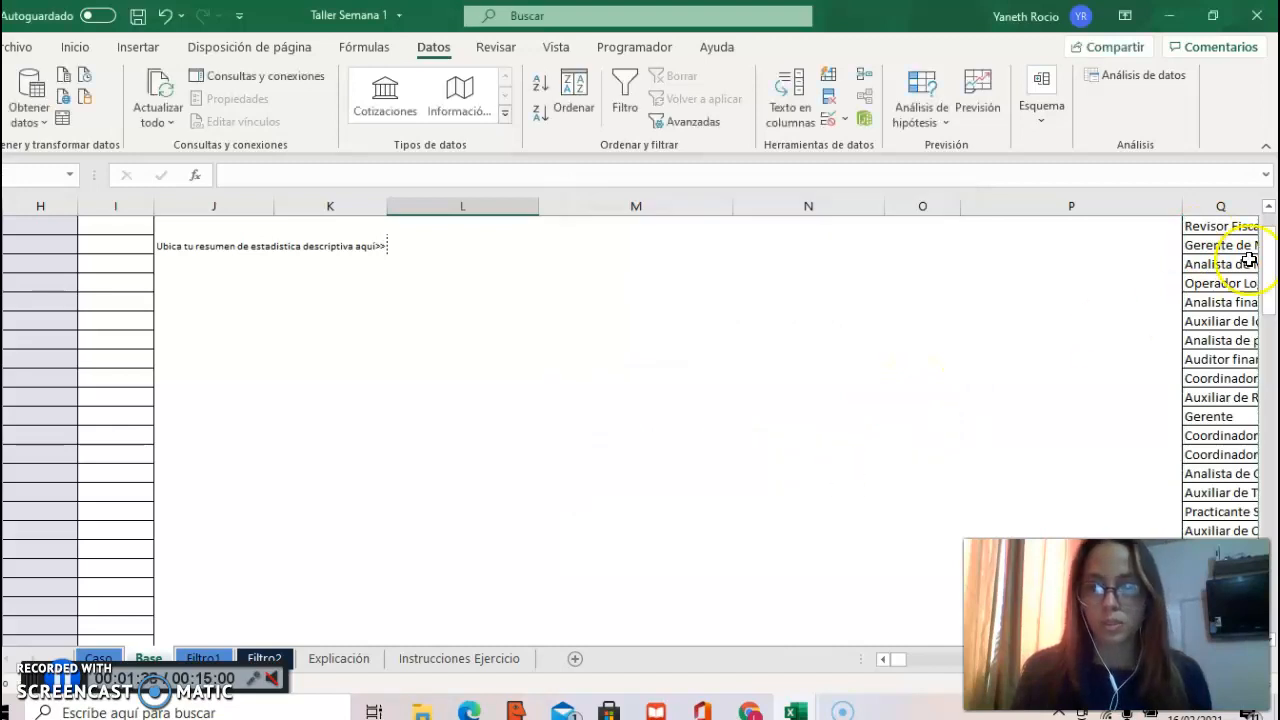
Step: Choose "jefe de logística" from the dropdown list in cell L2
{"action": "left_click", "coordinate": [1268, 217]}
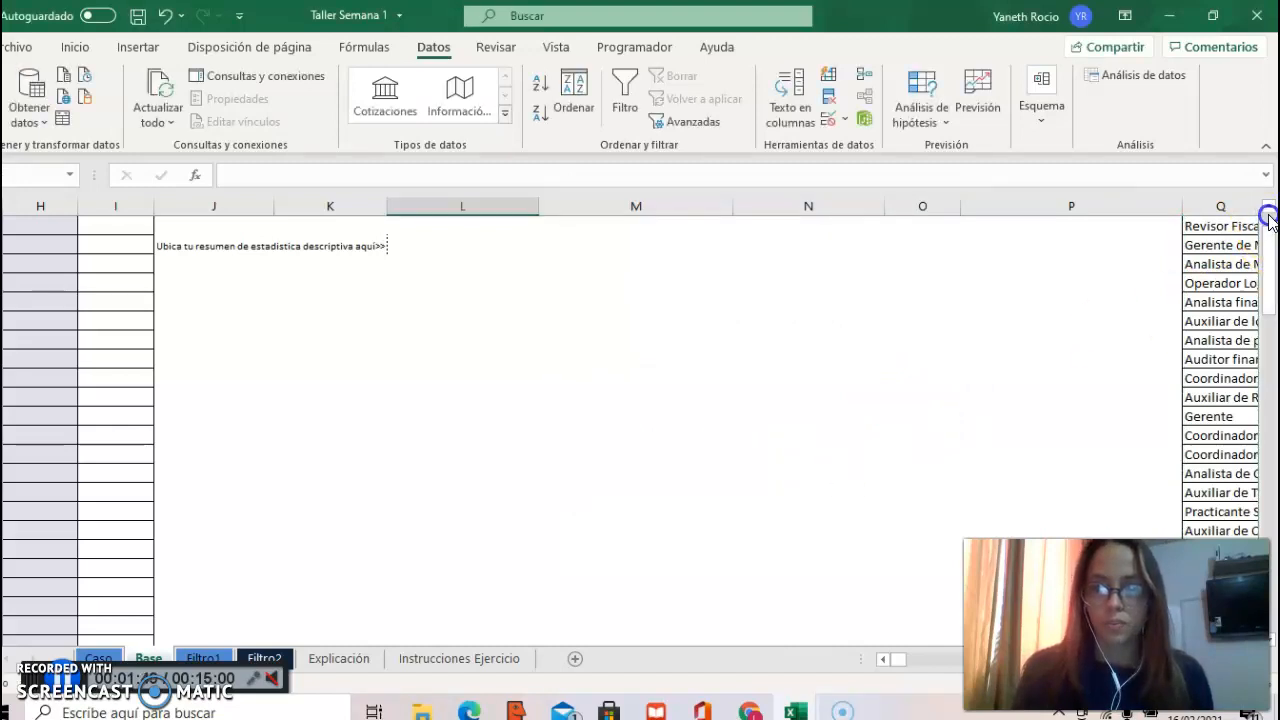
{"action": "scroll", "coordinate": [1268, 217], "scroll_direction": "up", "scroll_amount": 3}
{"action": "left_click", "coordinate": [543, 252]}
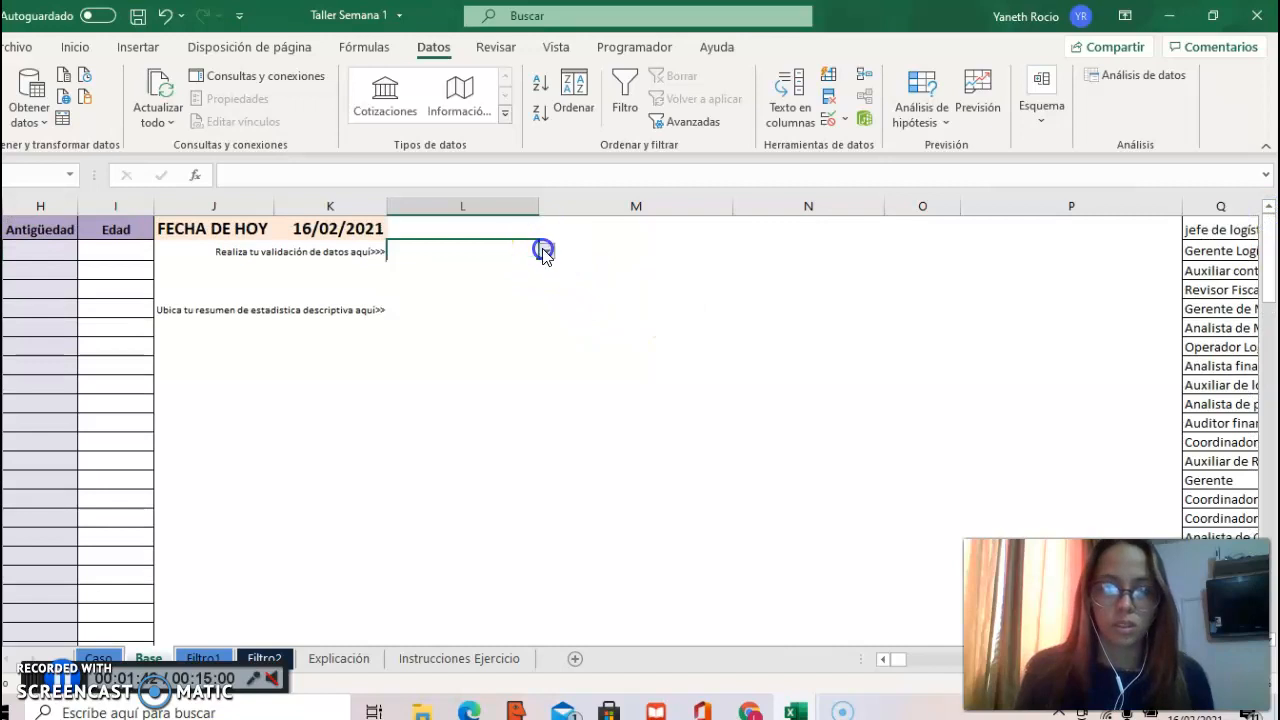
{"action": "left_click", "coordinate": [517, 270]}
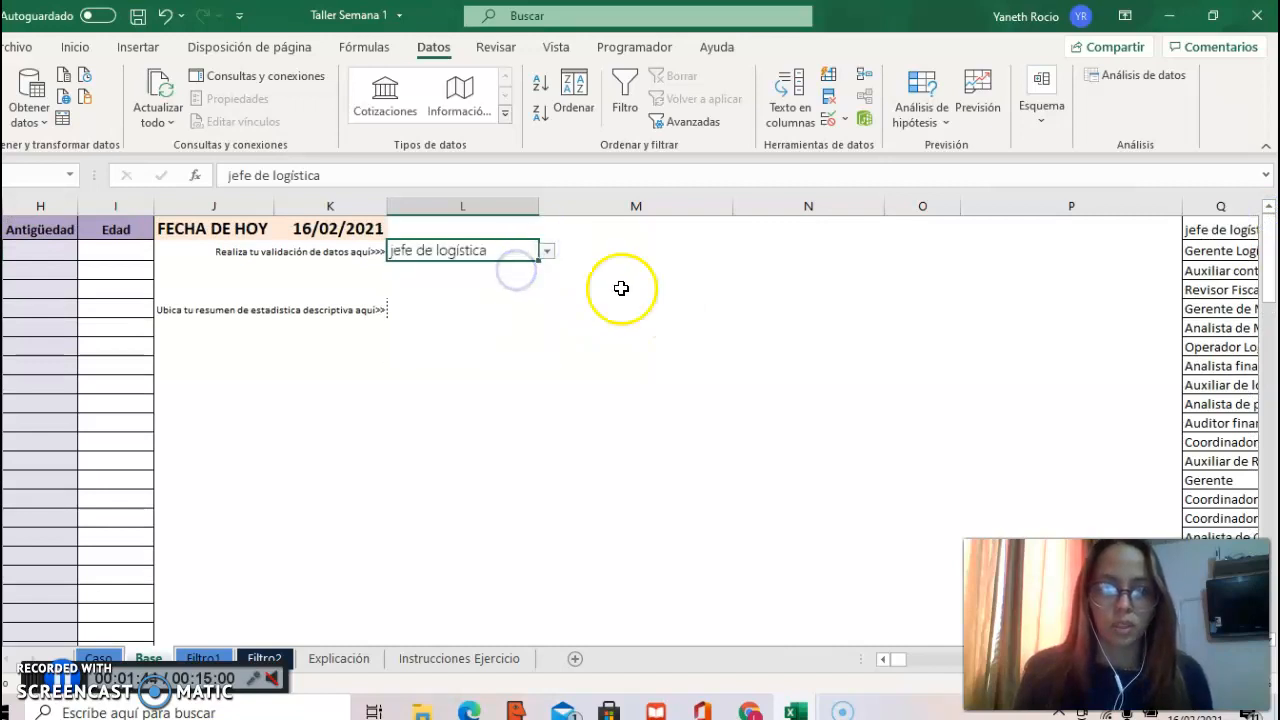
{"action": "left_click", "coordinate": [620, 286]}
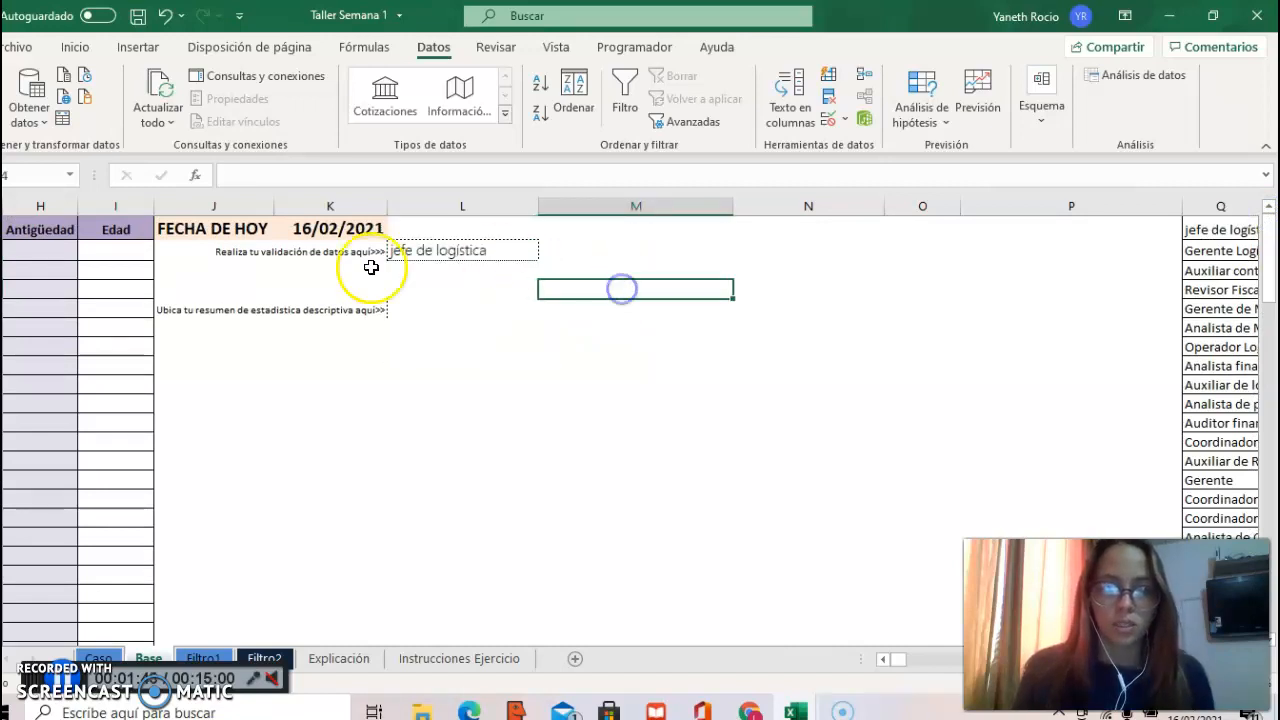
Step: Start a new conditional formatting rule for the Cargo entries in E2:E101, using a formula to determine which cells to format
{"action": "left_click", "coordinate": [87, 240]}
{"action": "key", "text": "Left"}
{"action": "key", "text": "Left"}
{"action": "key", "text": "Left"}
{"action": "key", "text": "Left"}
{"action": "key", "text": "Left"}
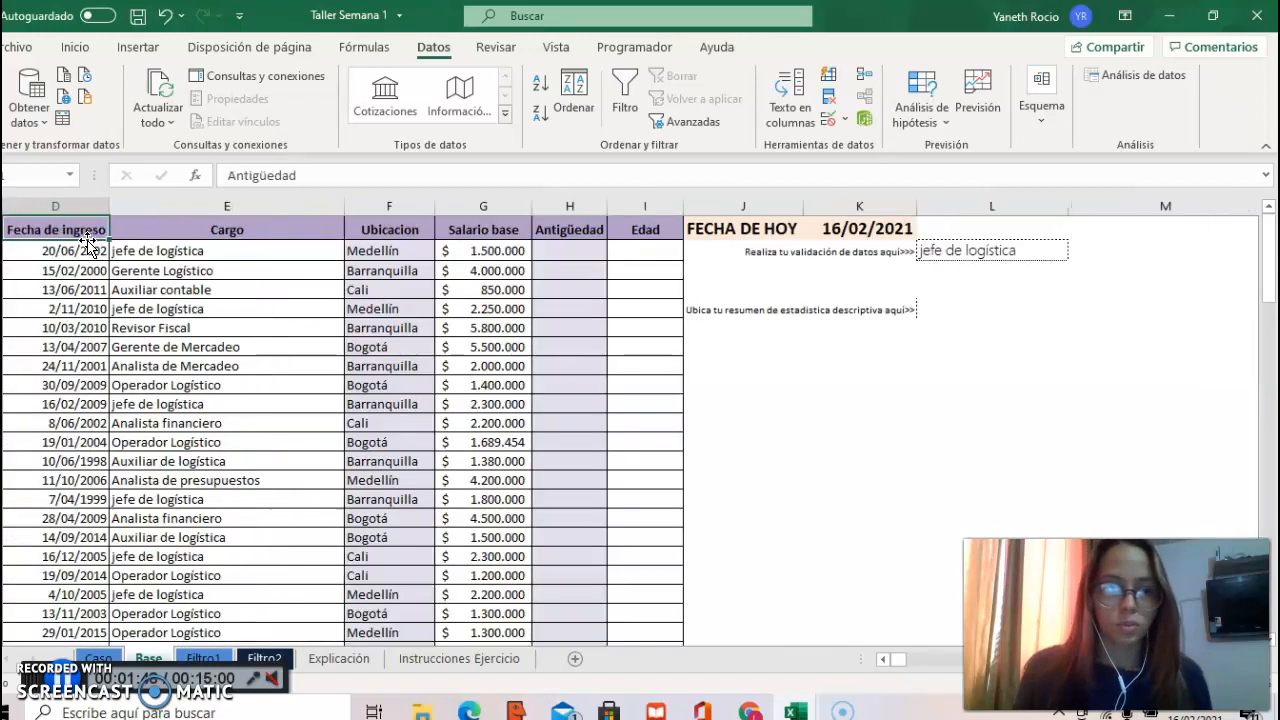
{"action": "key", "text": "Left"}
{"action": "key", "text": "Left"}
{"action": "key", "text": "Right"}
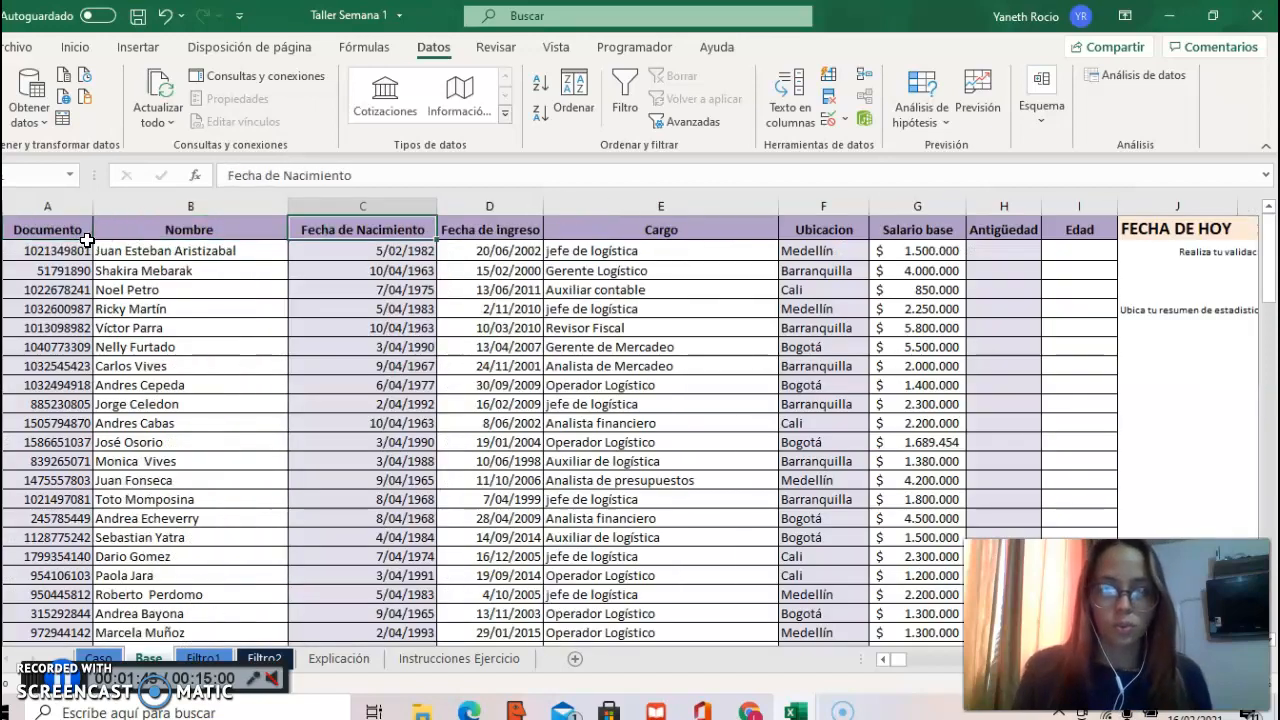
{"action": "left_click", "coordinate": [595, 268]}
{"action": "left_click", "coordinate": [585, 253]}
{"action": "key", "text": "ctrl+shift+Down"}
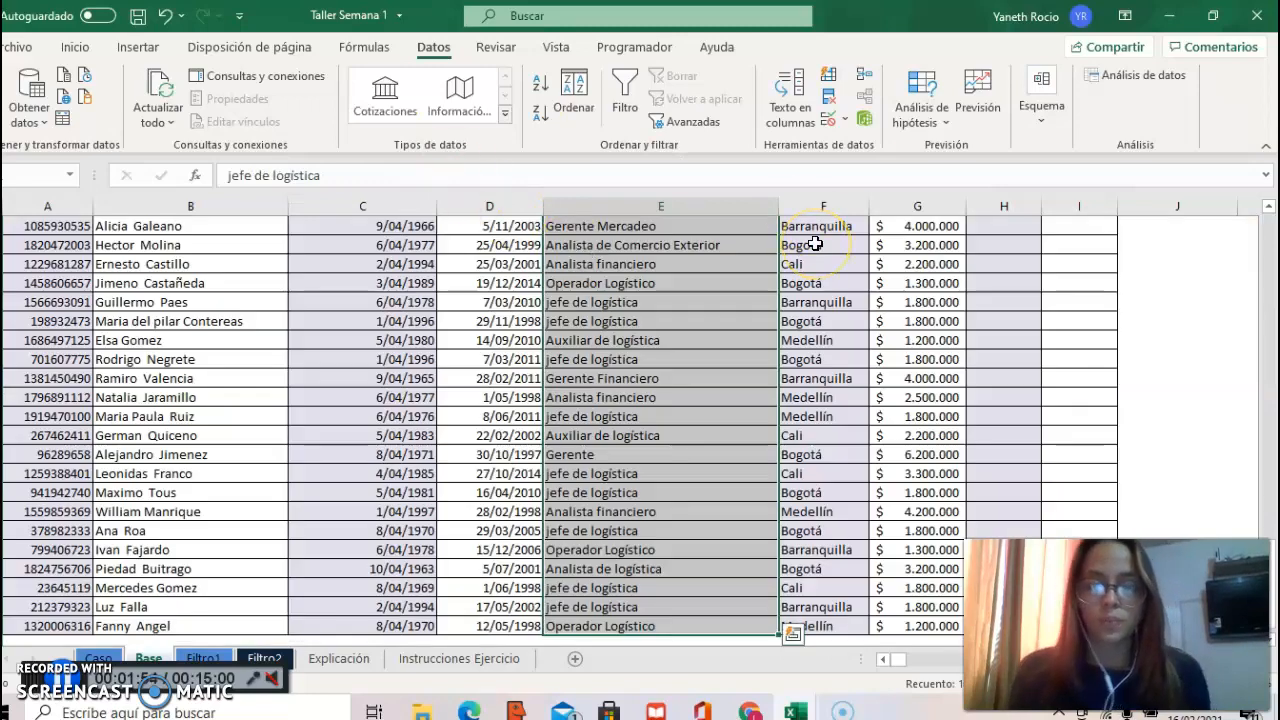
{"action": "left_click", "coordinate": [77, 48]}
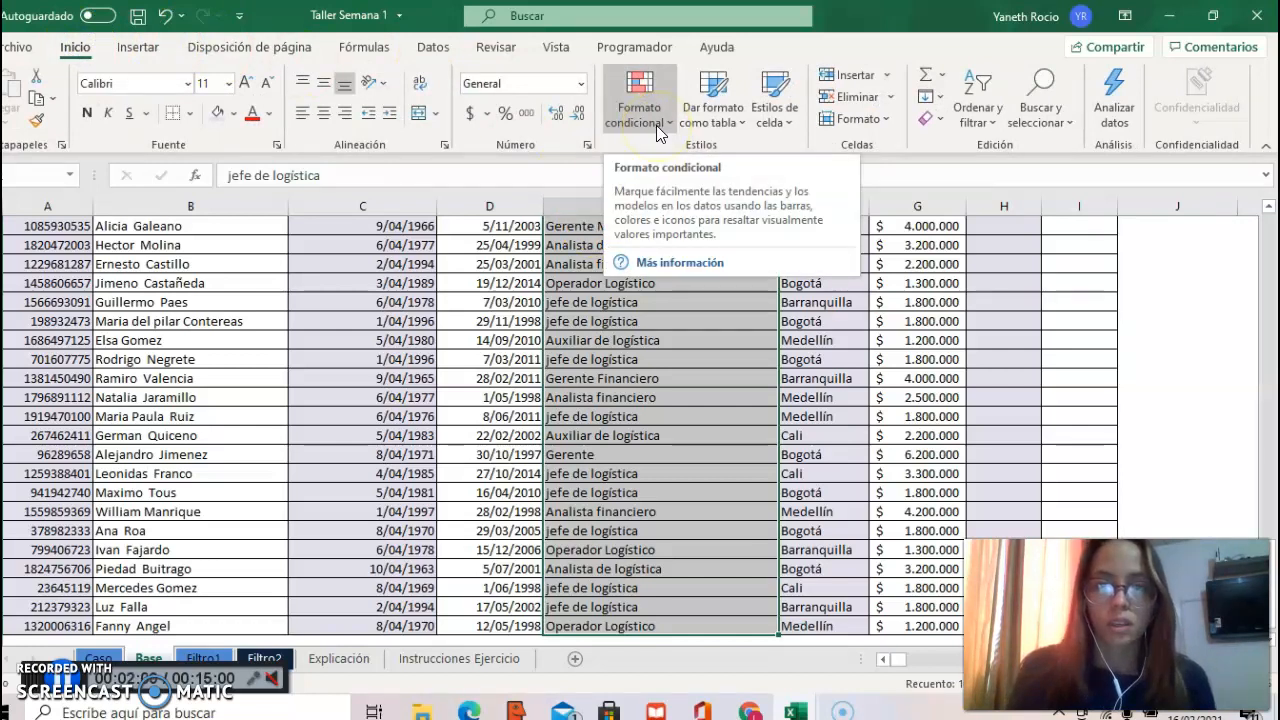
{"action": "left_click", "coordinate": [656, 118]}
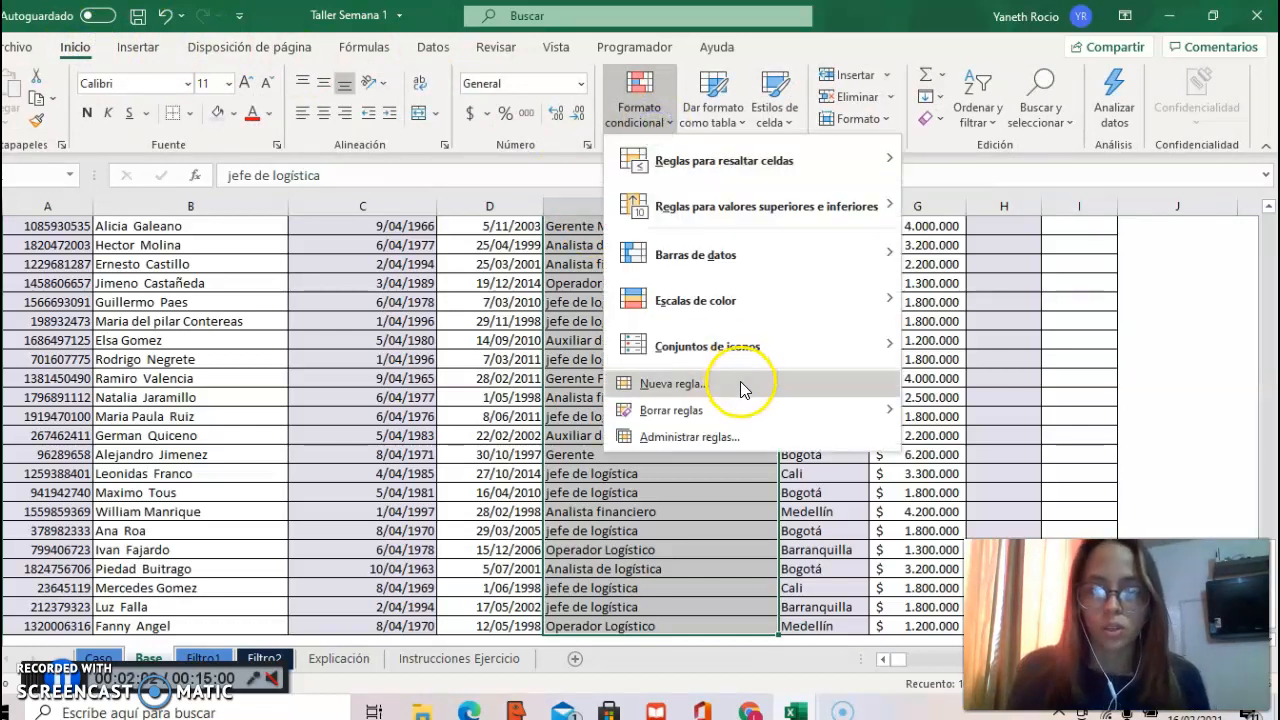
{"action": "left_click", "coordinate": [740, 381]}
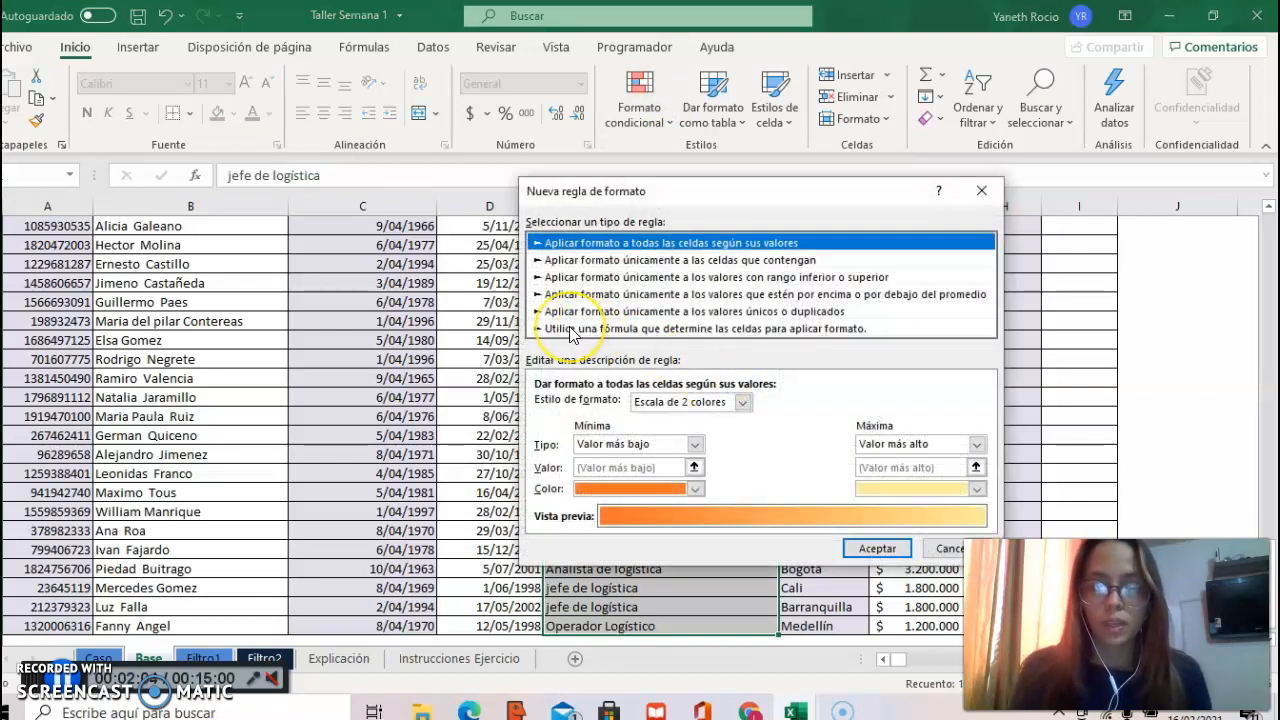
{"action": "left_click", "coordinate": [572, 330]}
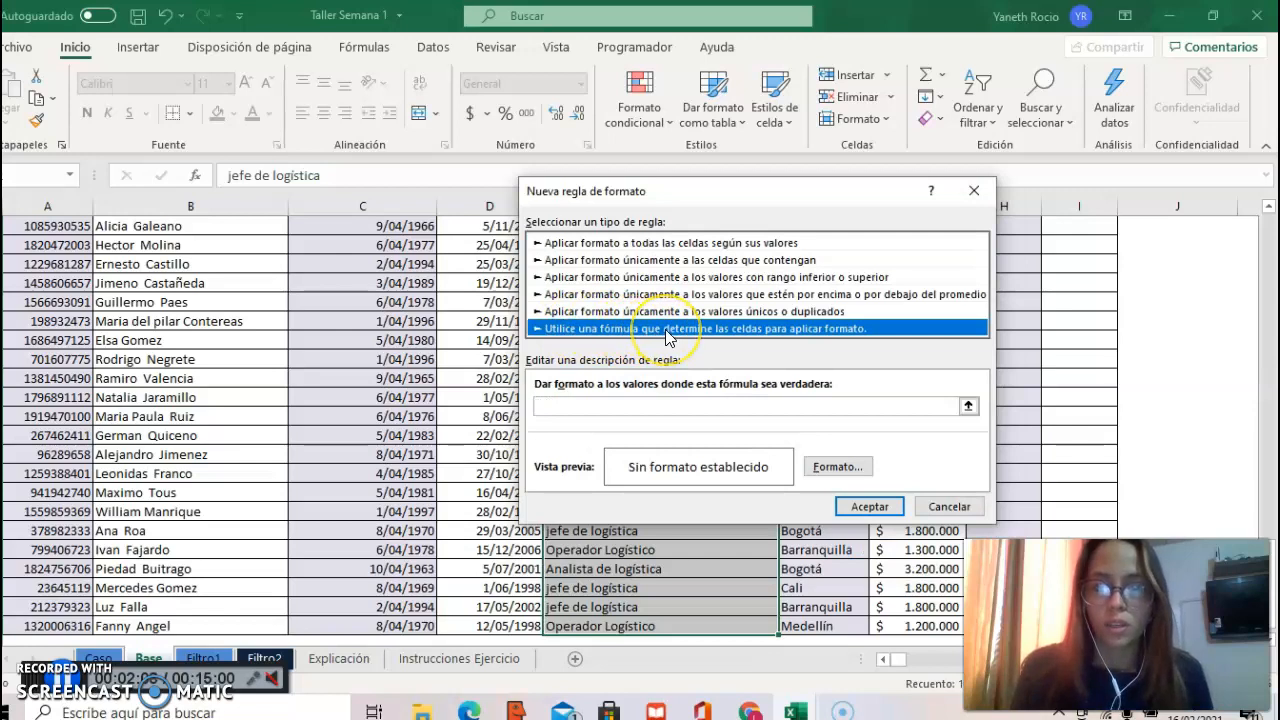
Step: Enter =$E2:$E101=$L$2 as the rule's formula, comparing the Cargo range with the job title chosen in L2
{"action": "left_click", "coordinate": [890, 405]}
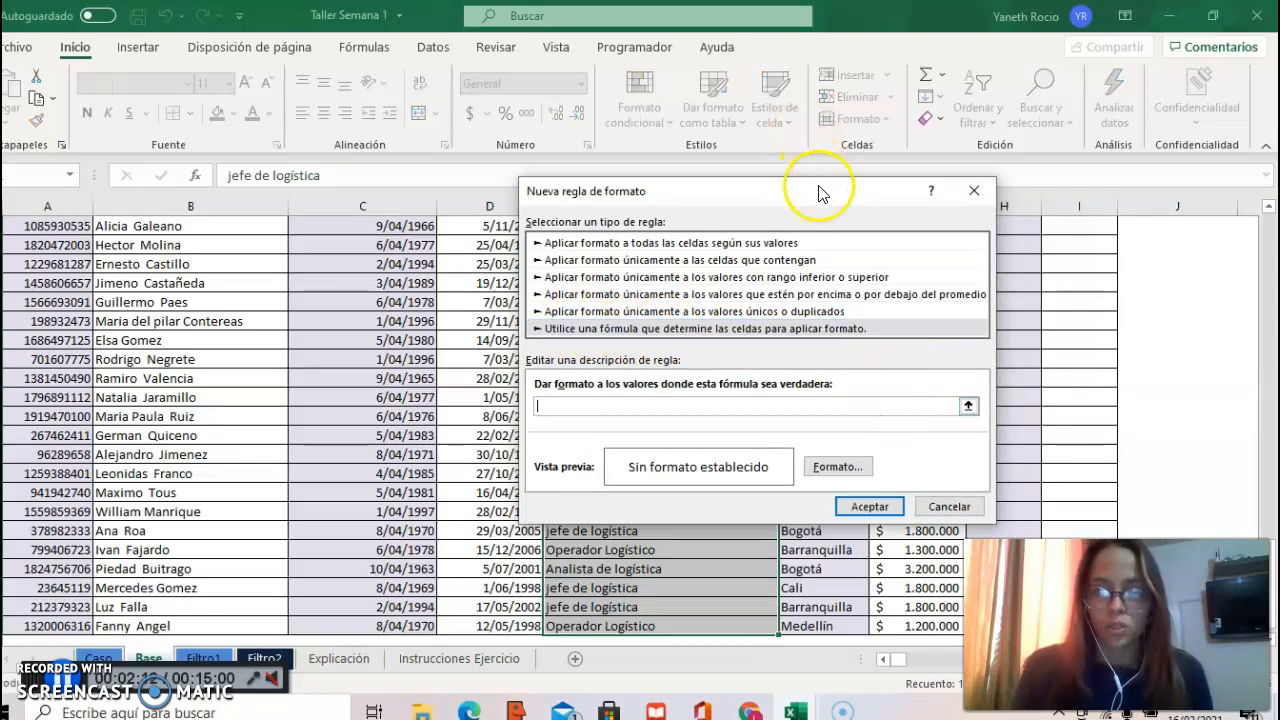
{"action": "left_click_drag", "start_coordinate": [826, 193], "coordinate": [950, 295]}
{"action": "left_click", "coordinate": [1269, 221]}
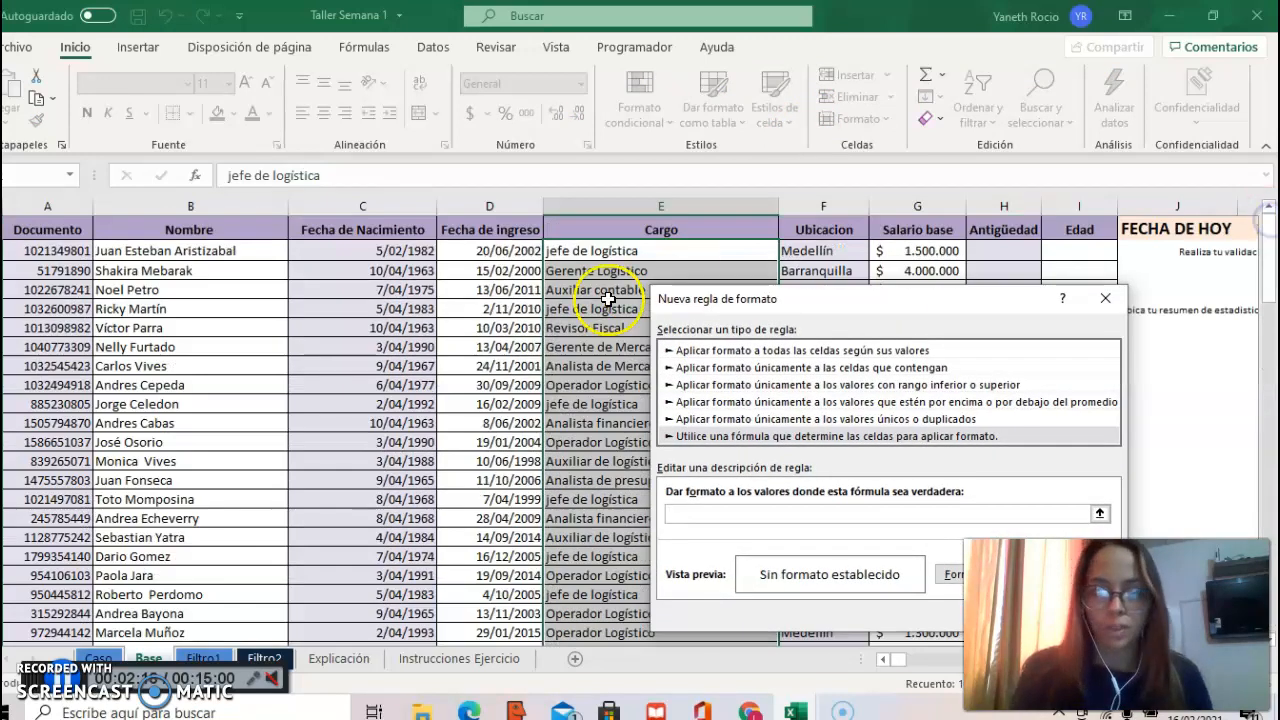
{"action": "left_click", "coordinate": [590, 251]}
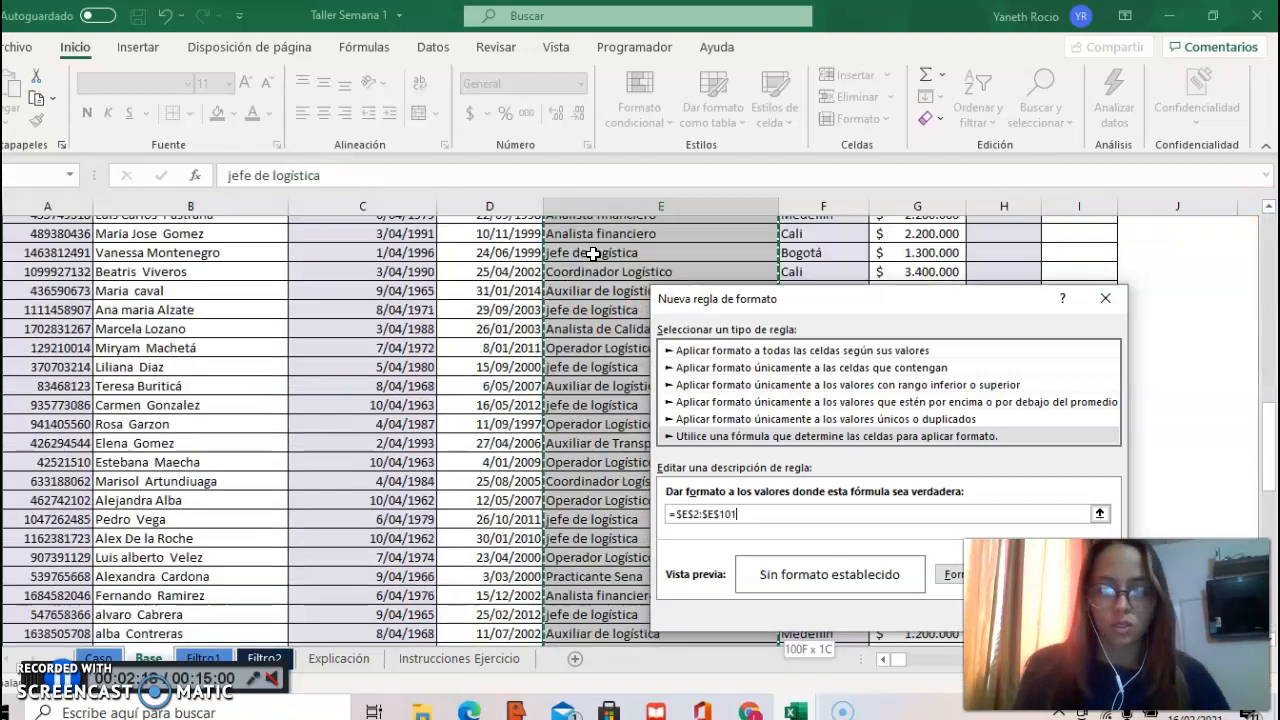
{"action": "left_click", "coordinate": [720, 513]}
{"action": "left_click", "coordinate": [720, 513]}
{"action": "left_click", "coordinate": [691, 513]}
{"action": "left_click", "coordinate": [693, 514]}
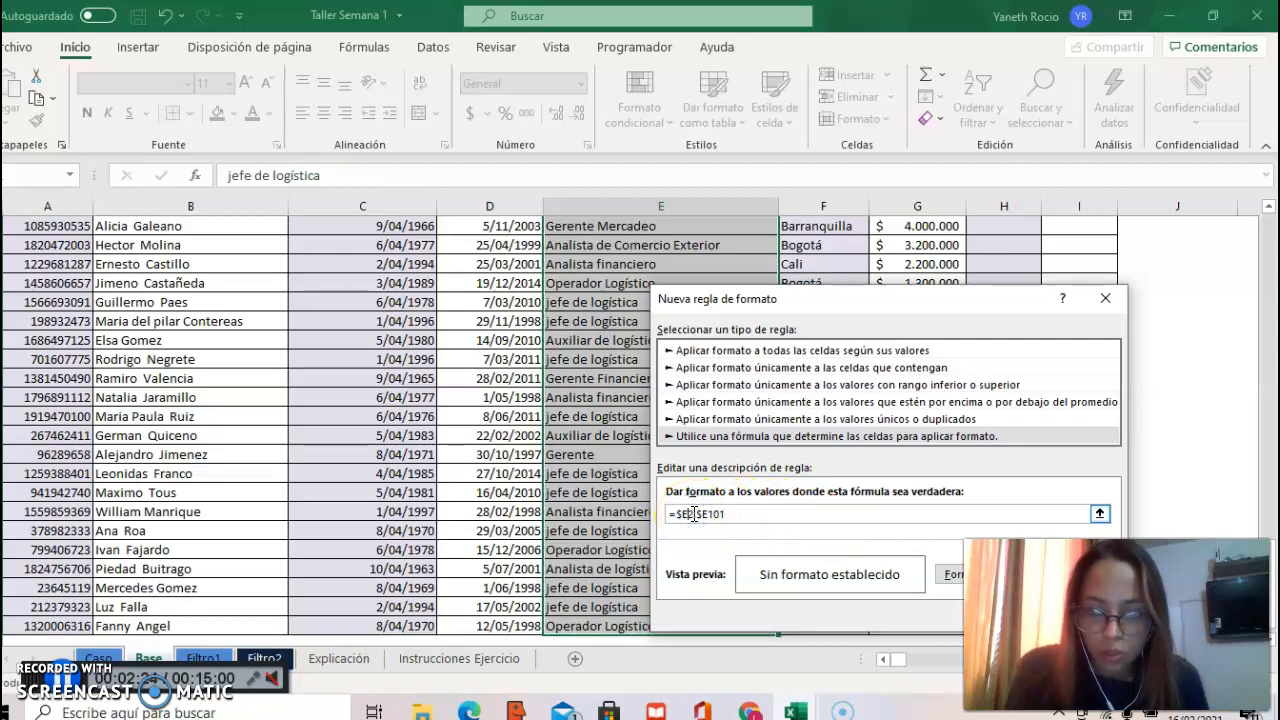
{"action": "left_click", "coordinate": [745, 515]}
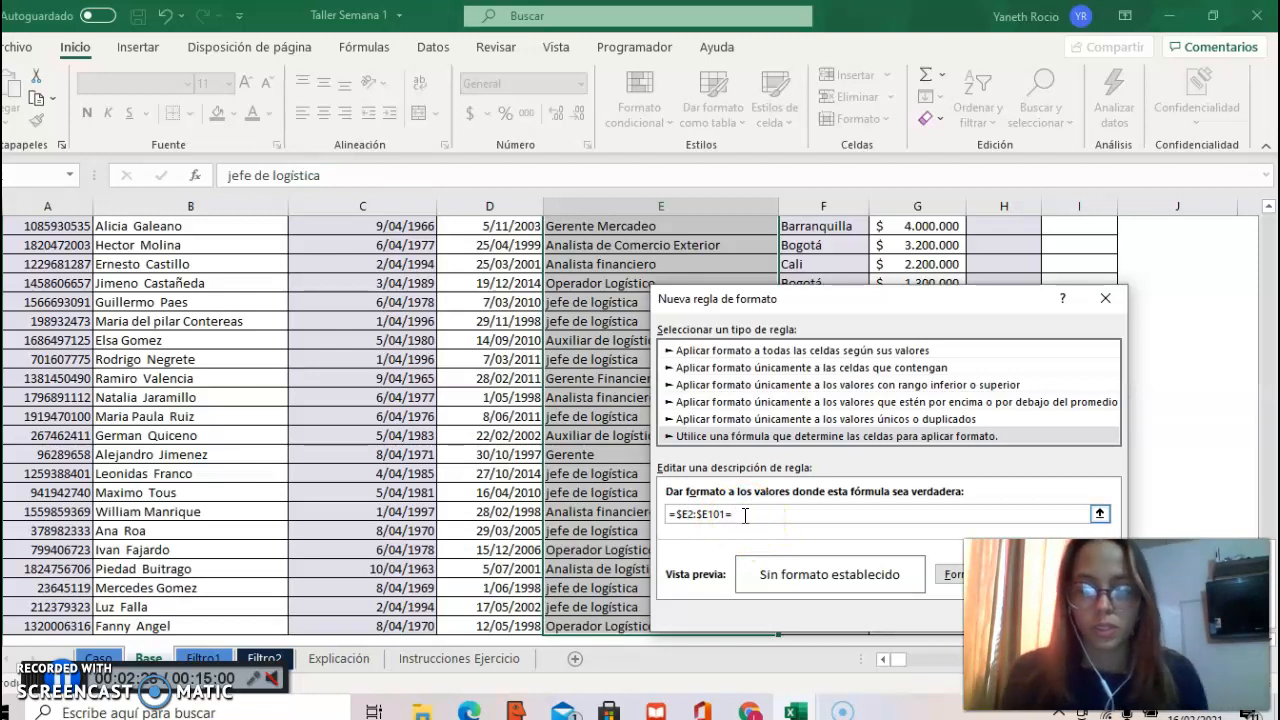
{"action": "scroll", "coordinate": [1270, 222], "scroll_direction": "up", "scroll_amount": 20}
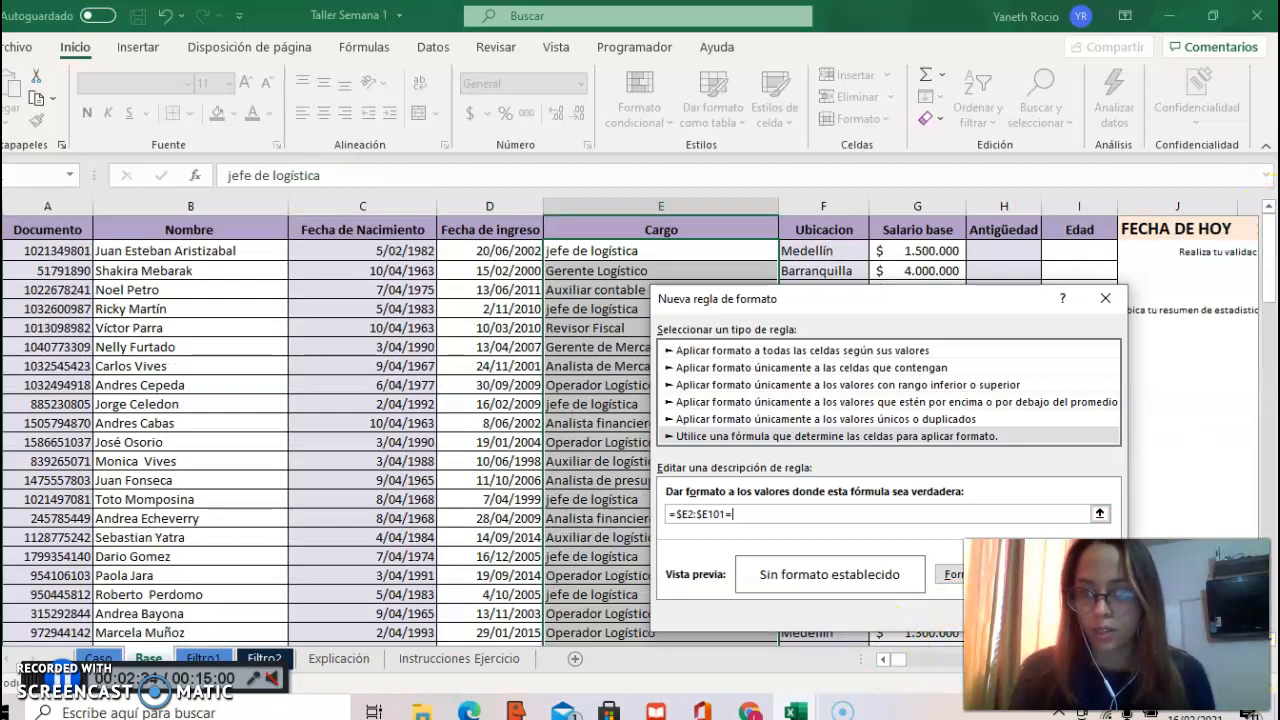
{"action": "scroll", "coordinate": [630, 420], "scroll_direction": "right", "scroll_amount": 3}
{"action": "left_click", "coordinate": [962, 247]}
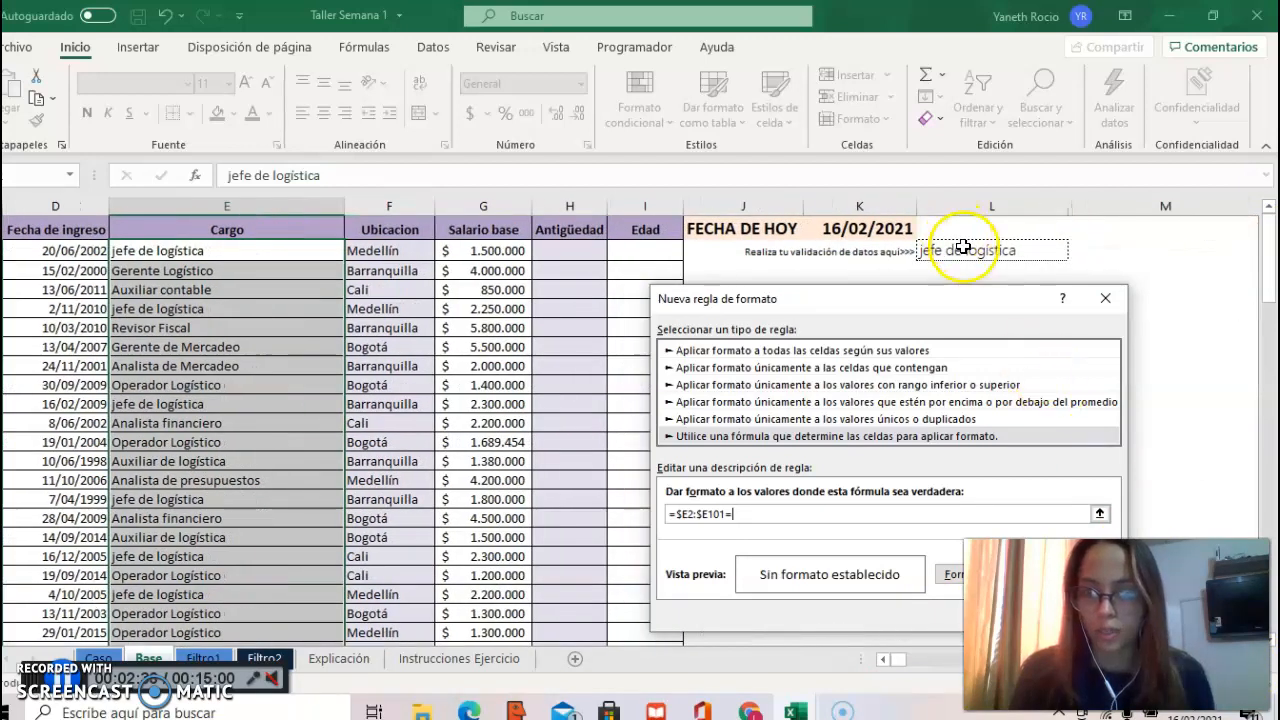
{"action": "left_click", "coordinate": [770, 518]}
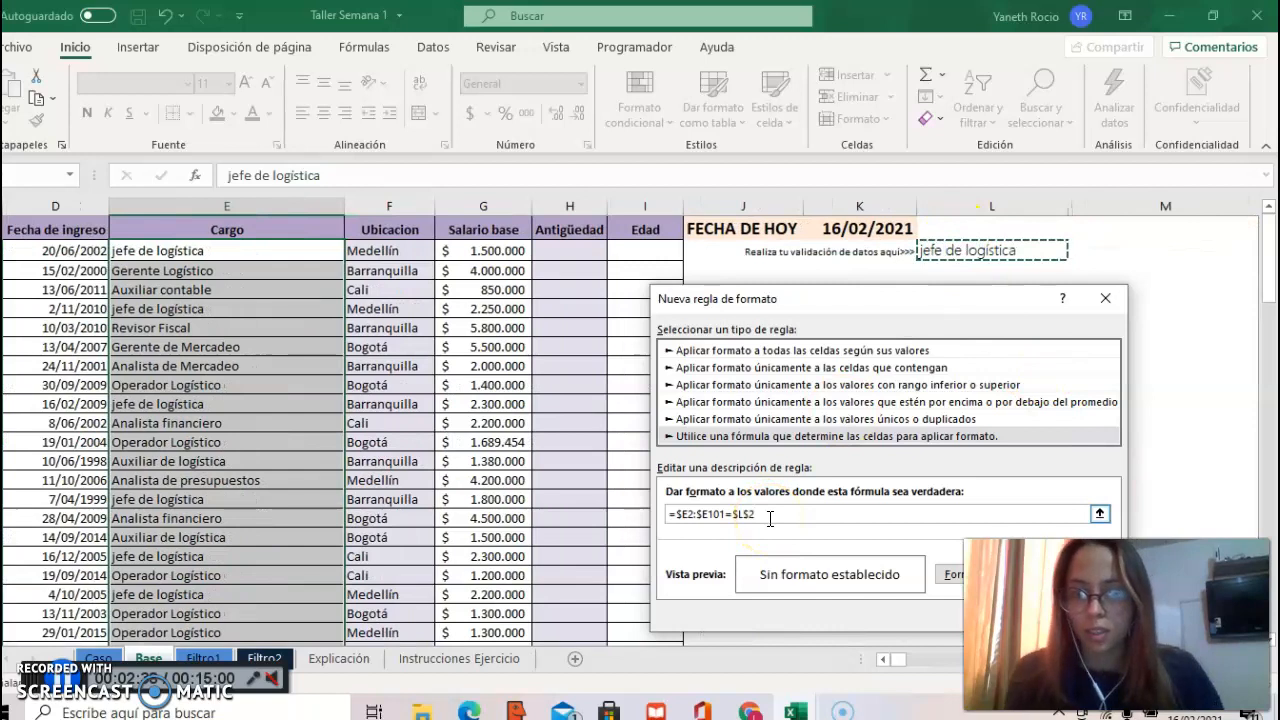
Step: Set the rule's font format to bold with white text
{"action": "left_click", "coordinate": [954, 578]}
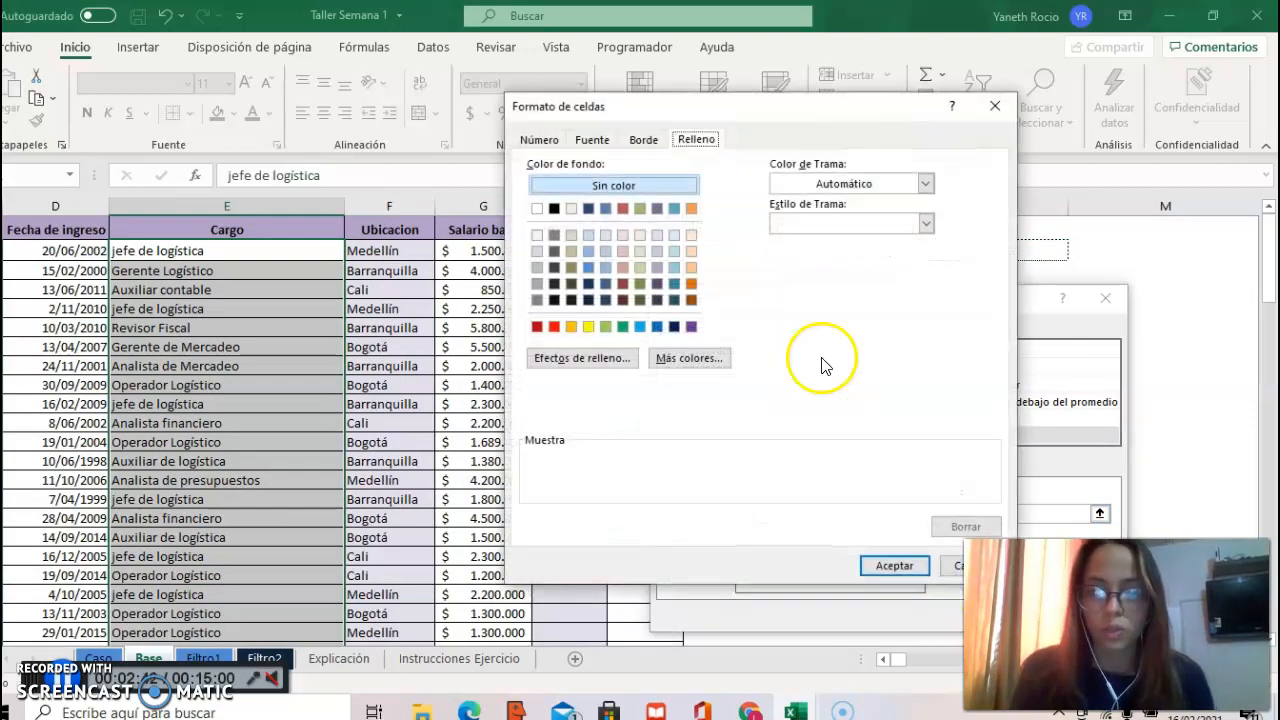
{"action": "left_click", "coordinate": [677, 186]}
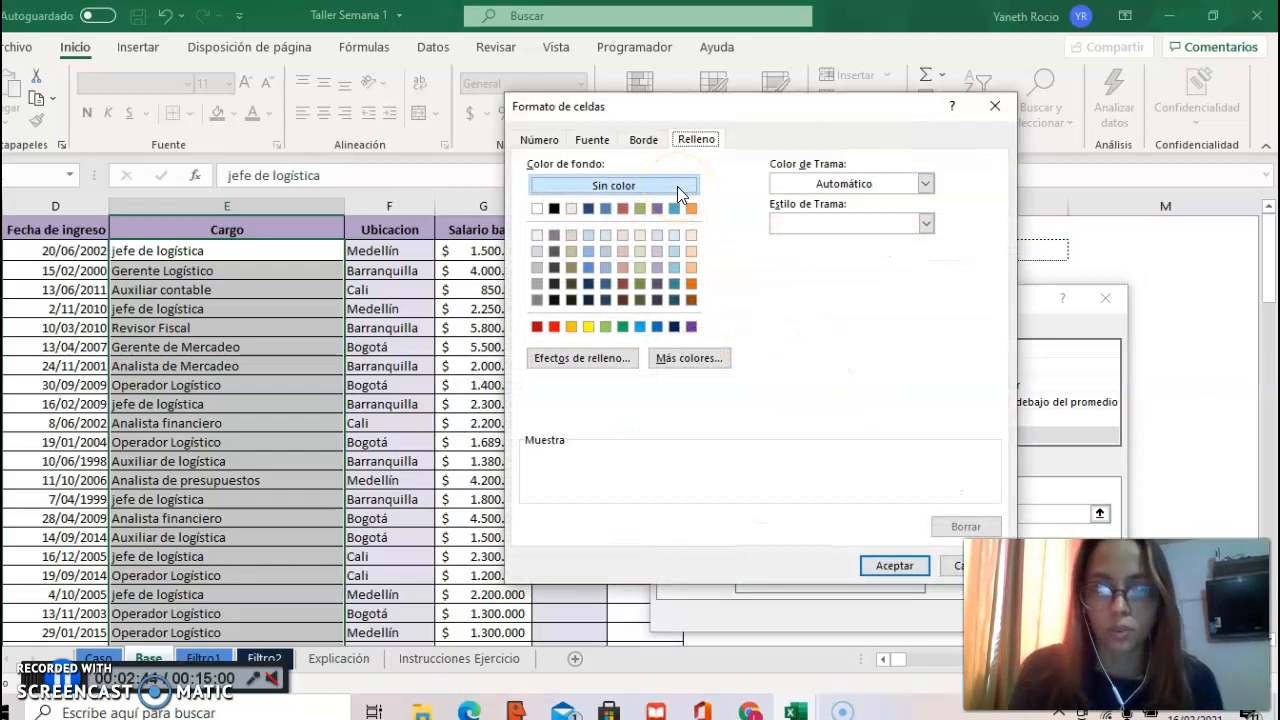
{"action": "left_click", "coordinate": [598, 141]}
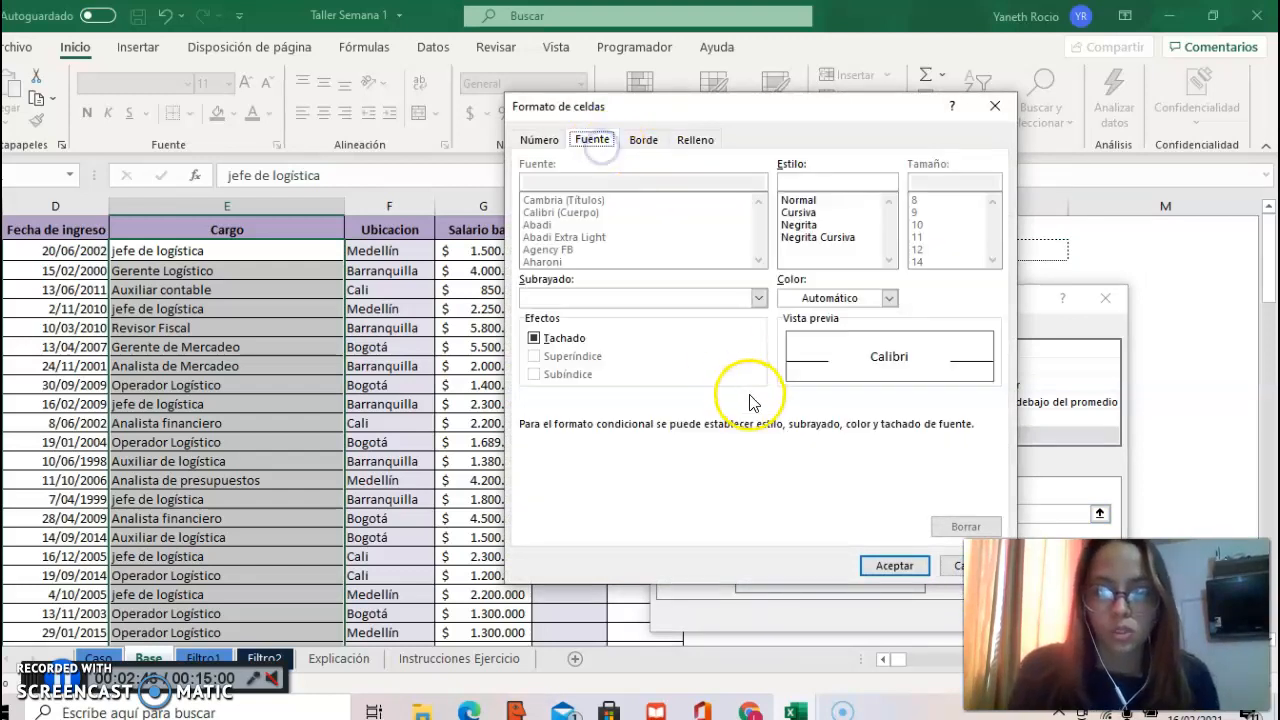
{"action": "left_click", "coordinate": [889, 297]}
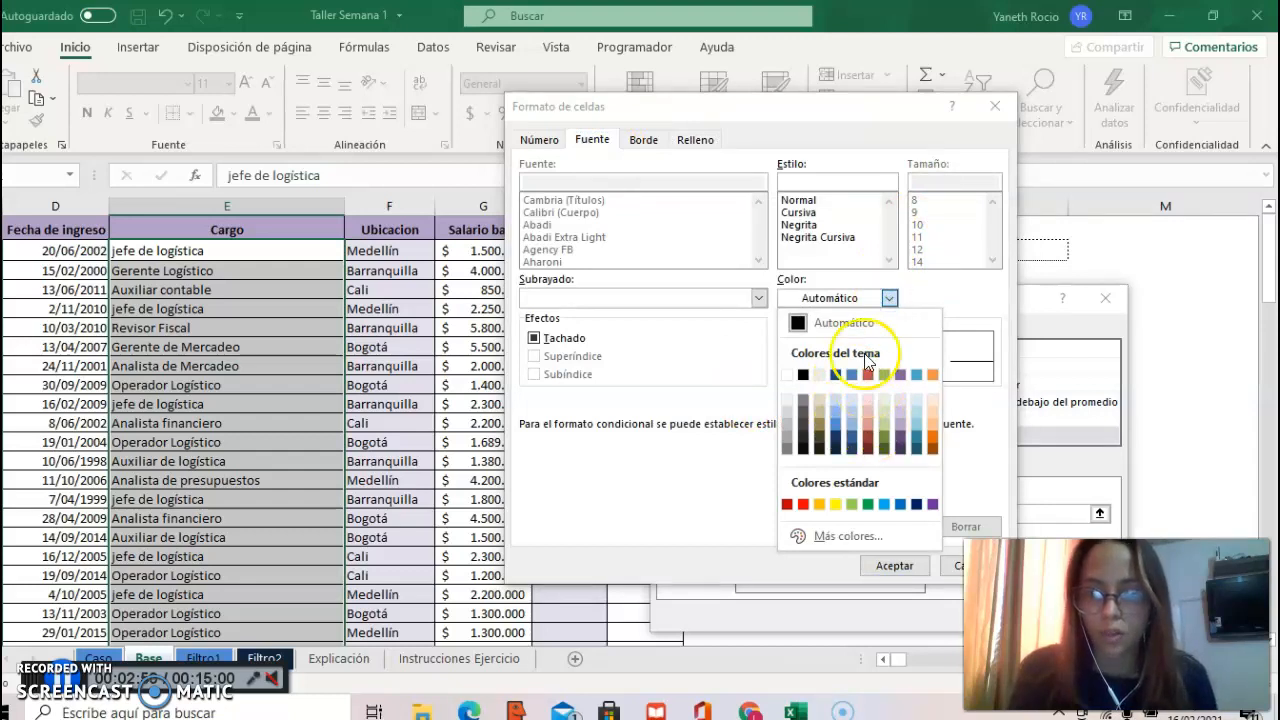
{"action": "left_click", "coordinate": [787, 375]}
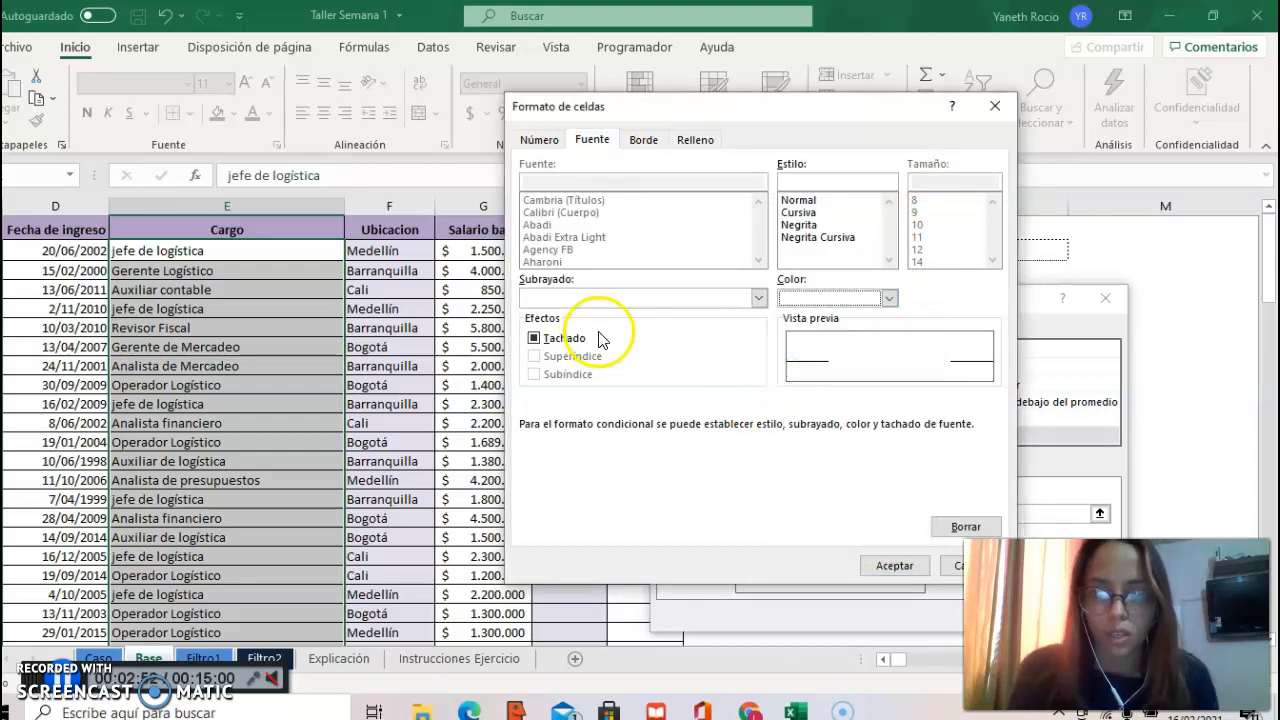
{"action": "left_click", "coordinate": [815, 224]}
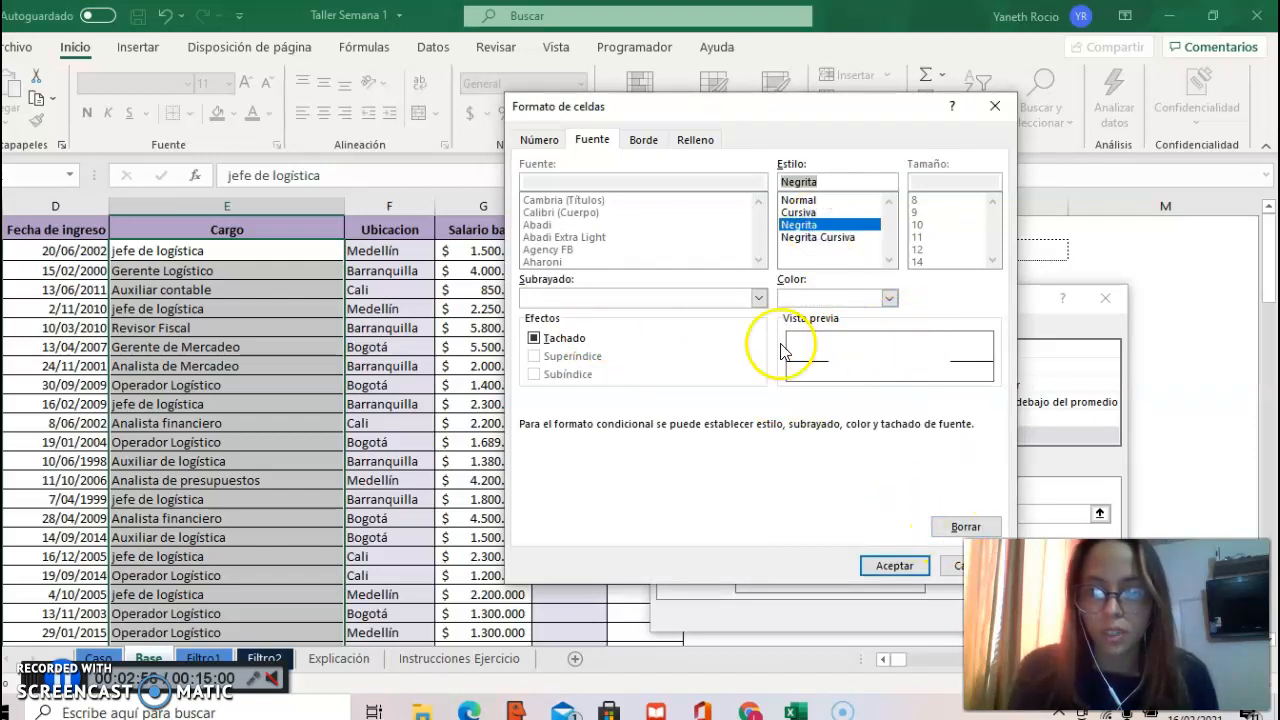
Step: Give the rule a dark red background fill and apply it to the selected Cargo cells
{"action": "left_click", "coordinate": [697, 140]}
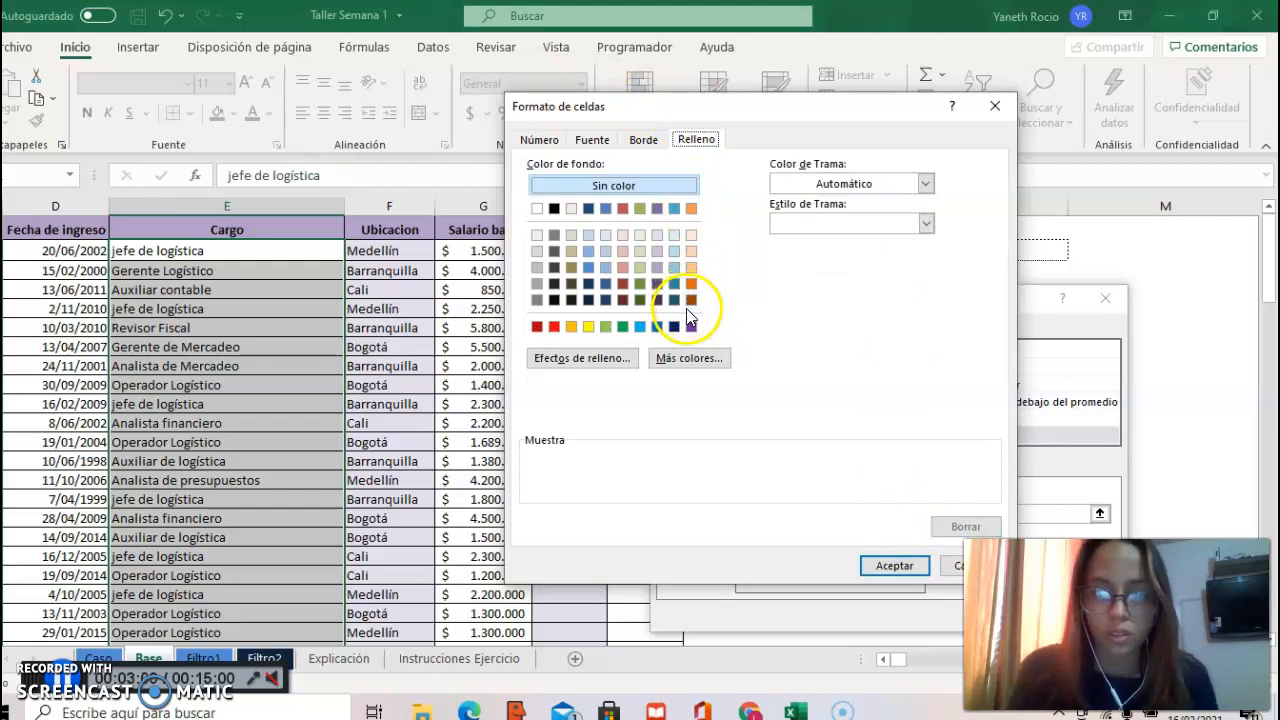
{"action": "left_click", "coordinate": [624, 285]}
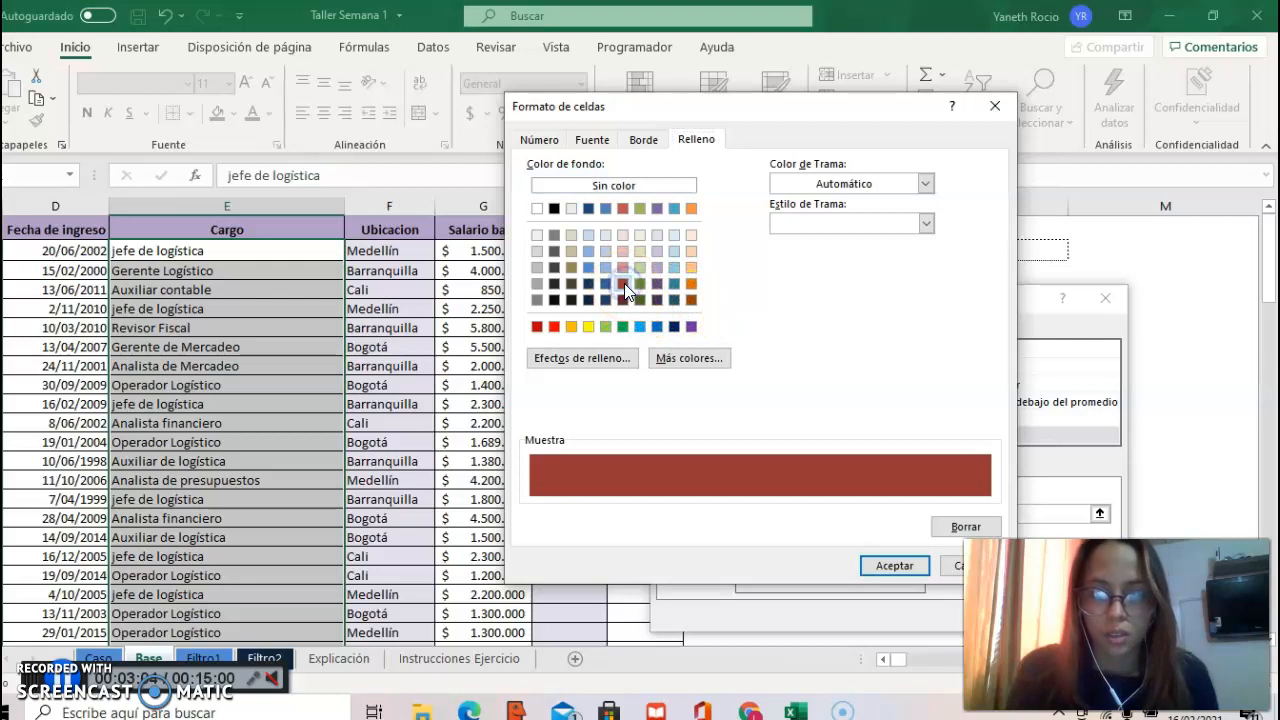
{"action": "left_click", "coordinate": [893, 566]}
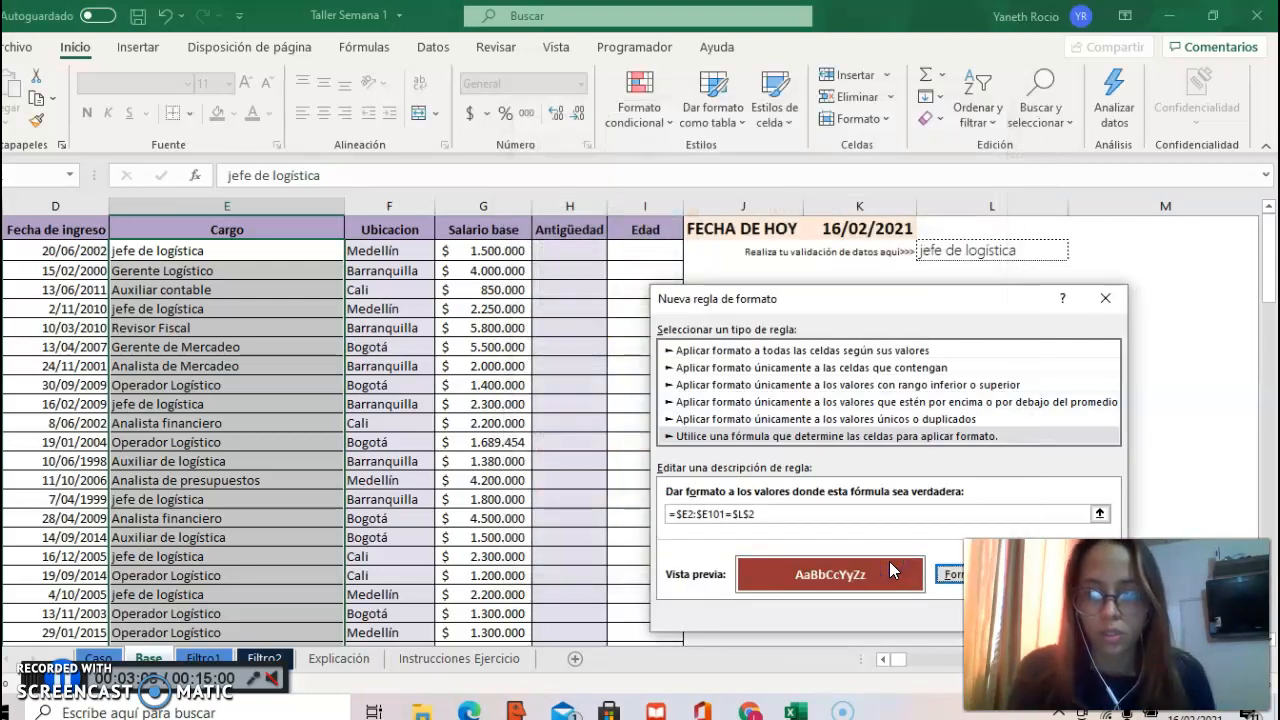
{"action": "key", "text": "Return"}
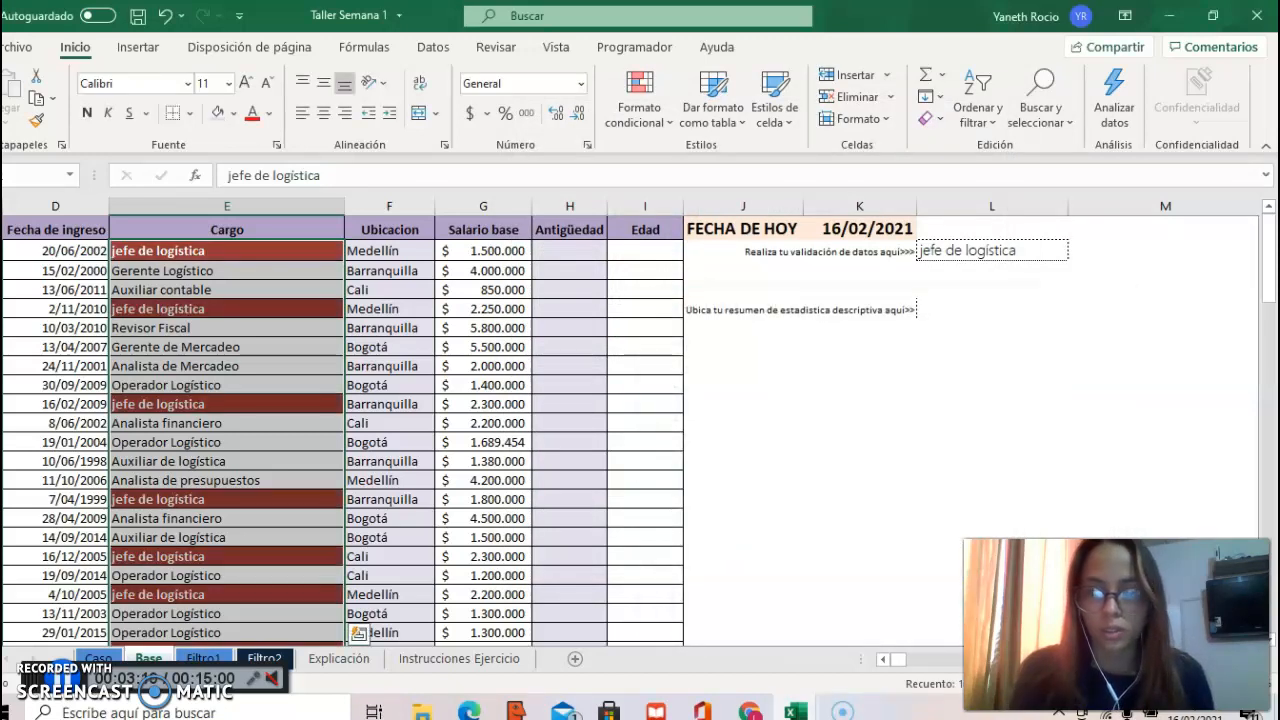
Step: Choose "Auxiliar contable" from the dropdown list in cell L2
{"action": "left_click", "coordinate": [1036, 252]}
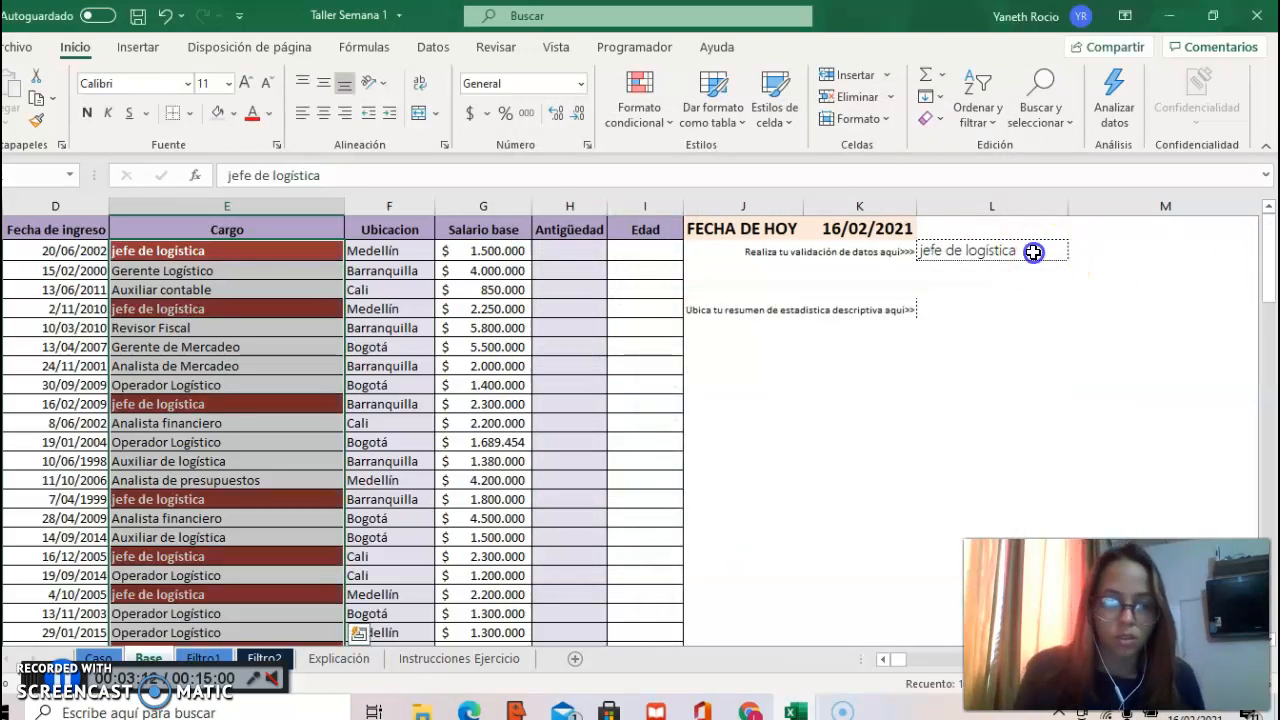
{"action": "left_click", "coordinate": [1077, 254]}
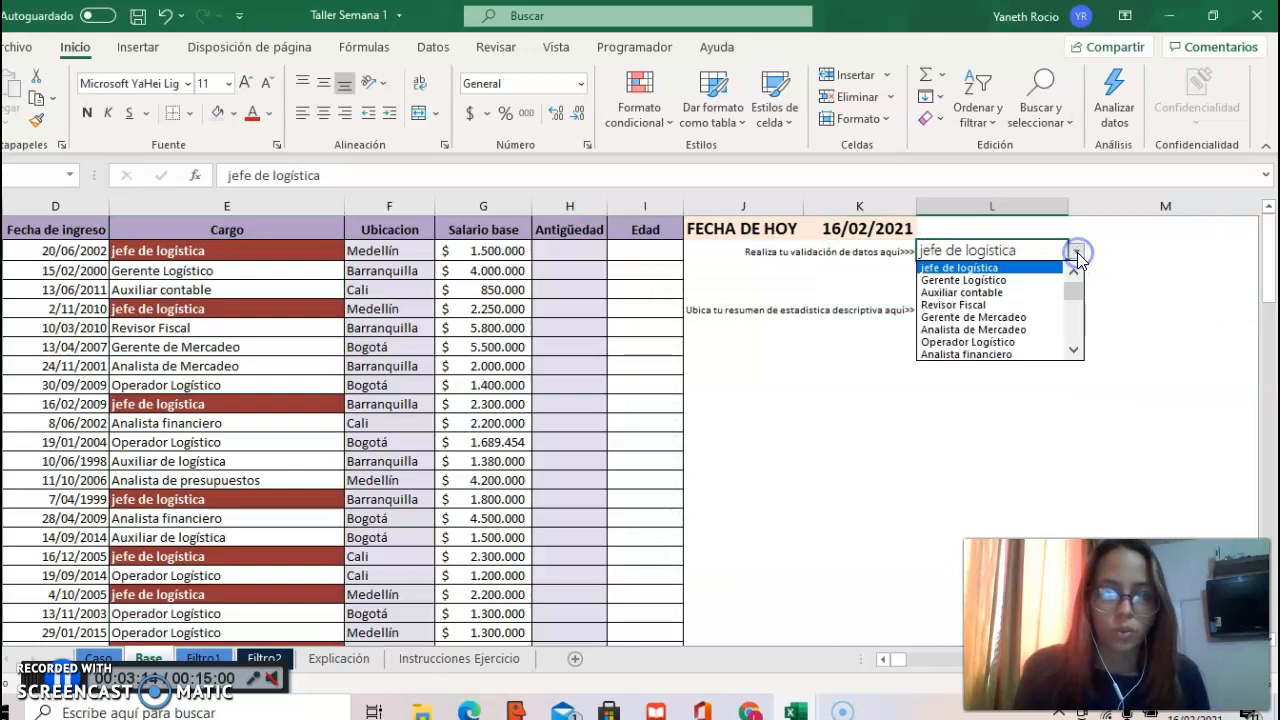
{"action": "left_click", "coordinate": [1002, 293]}
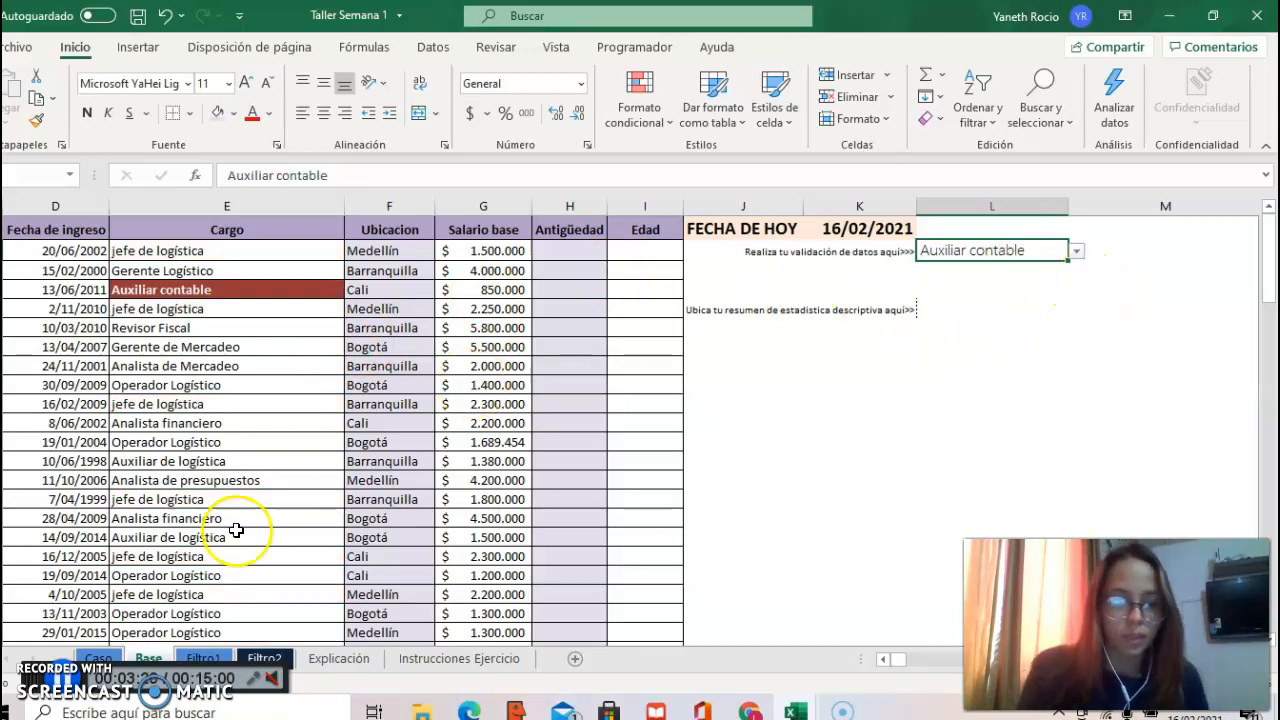
Step: Fill the instruction text of point 2 on the Caso sheet with Rojo, Énfasis 2, Claro 60%
{"action": "left_click", "coordinate": [99, 658]}
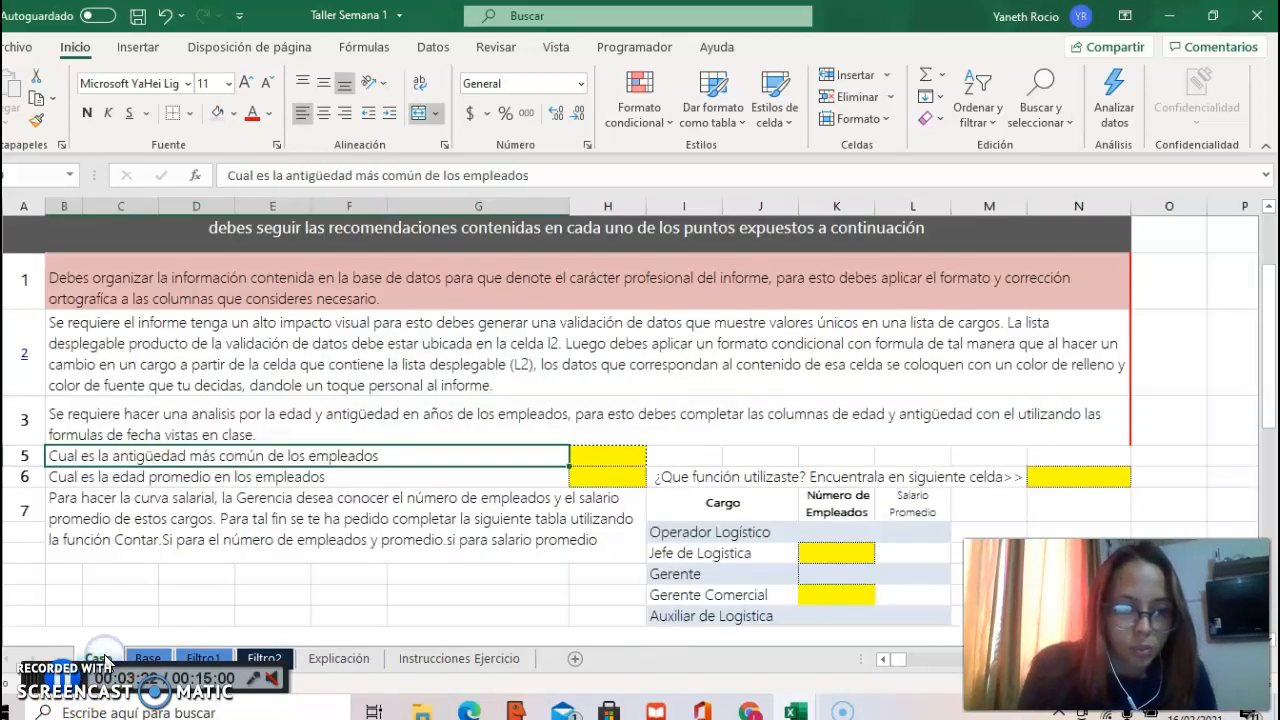
{"action": "left_click", "coordinate": [183, 355]}
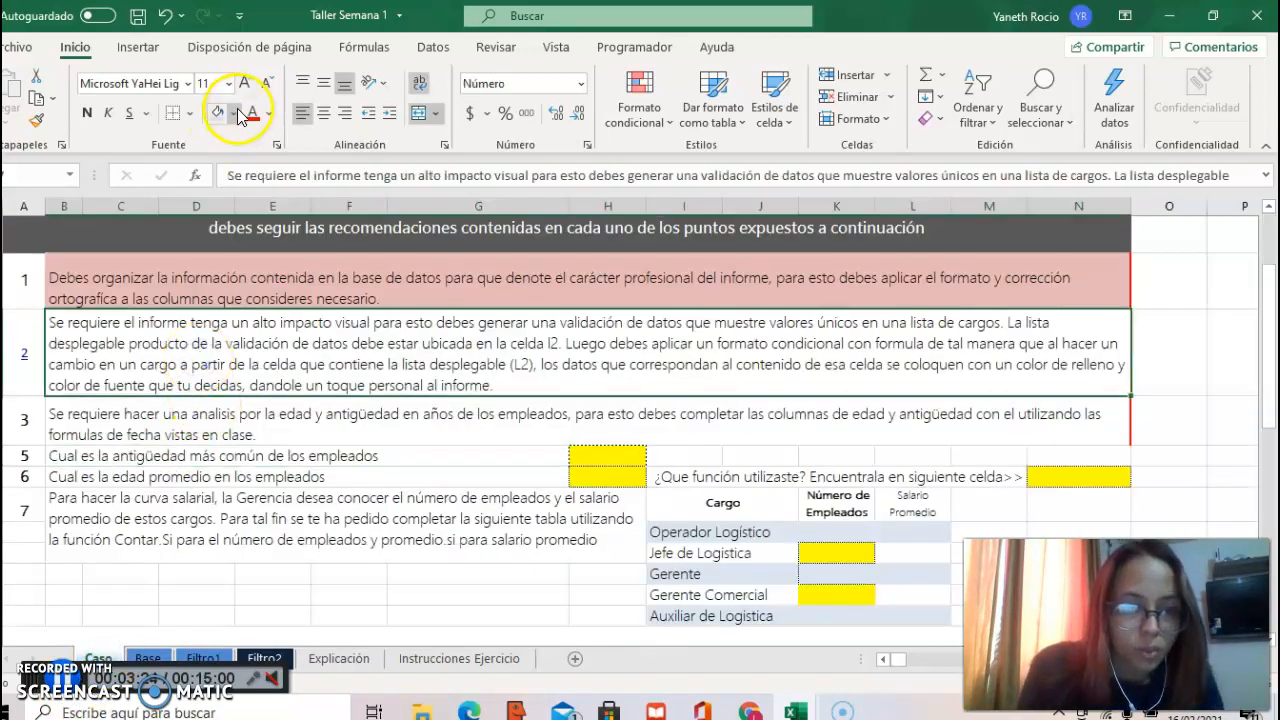
{"action": "left_click", "coordinate": [235, 113]}
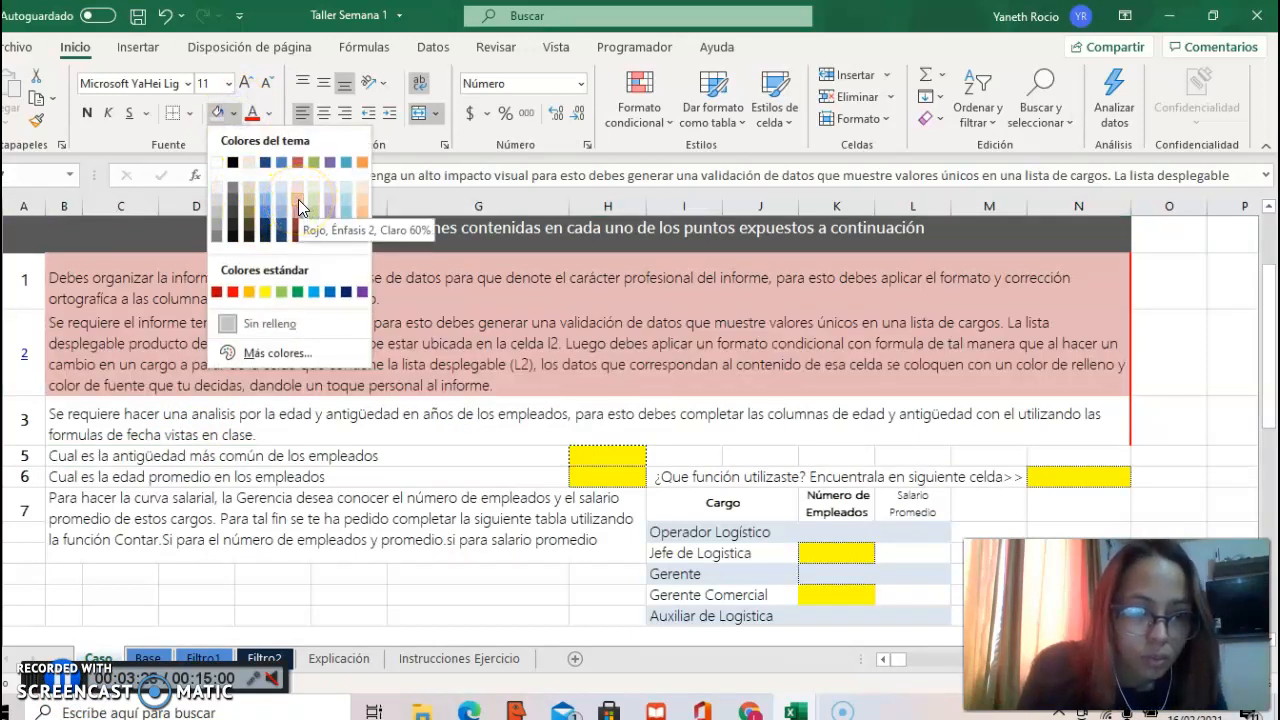
{"action": "left_click", "coordinate": [298, 199]}
Step: On the Base sheet, search the functions for DIAS and insert DIAS360 into the first Antigüedad cell, H2
{"action": "left_click", "coordinate": [233, 418]}
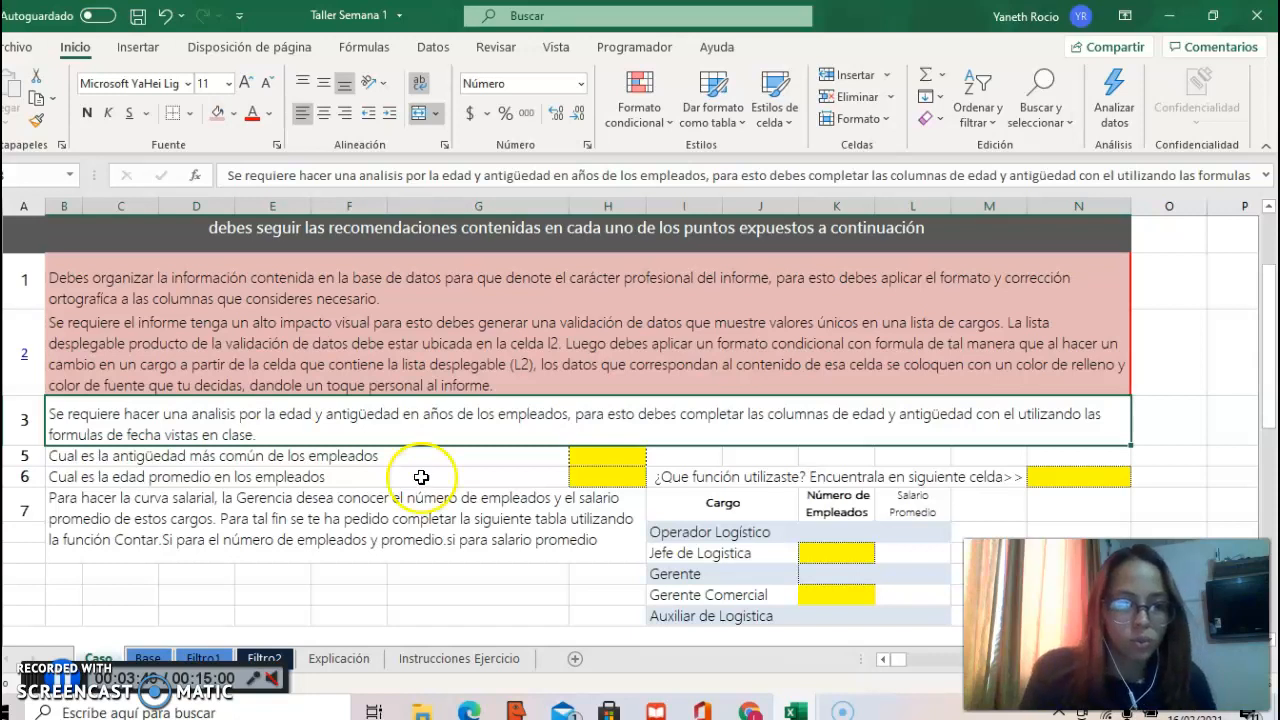
{"action": "left_click", "coordinate": [168, 657]}
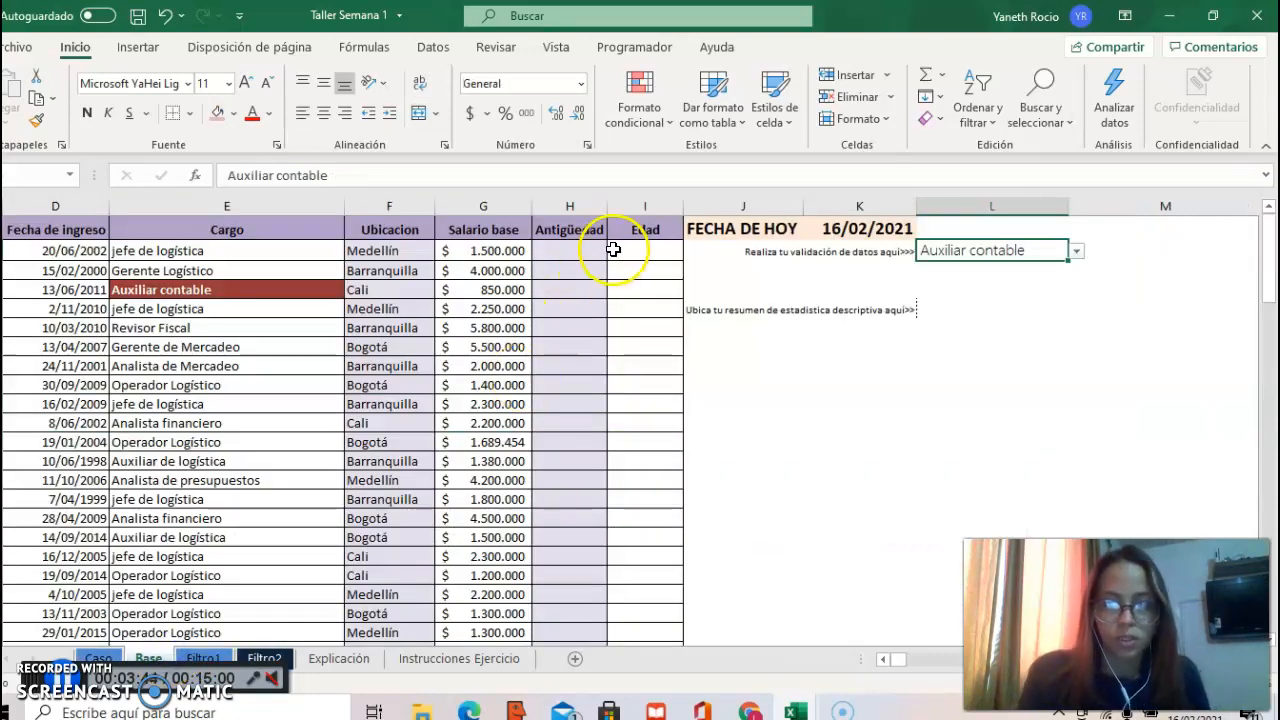
{"action": "left_click", "coordinate": [588, 246]}
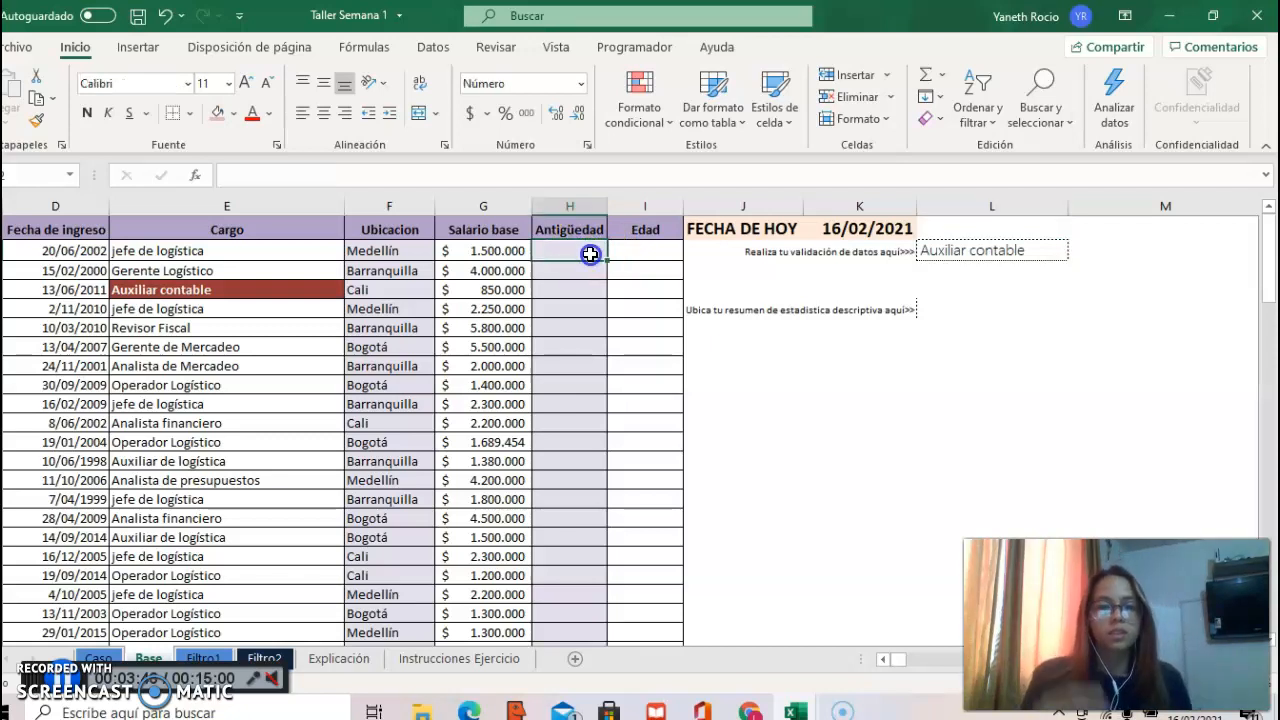
{"action": "left_click", "coordinate": [587, 276]}
{"action": "left_click", "coordinate": [577, 251]}
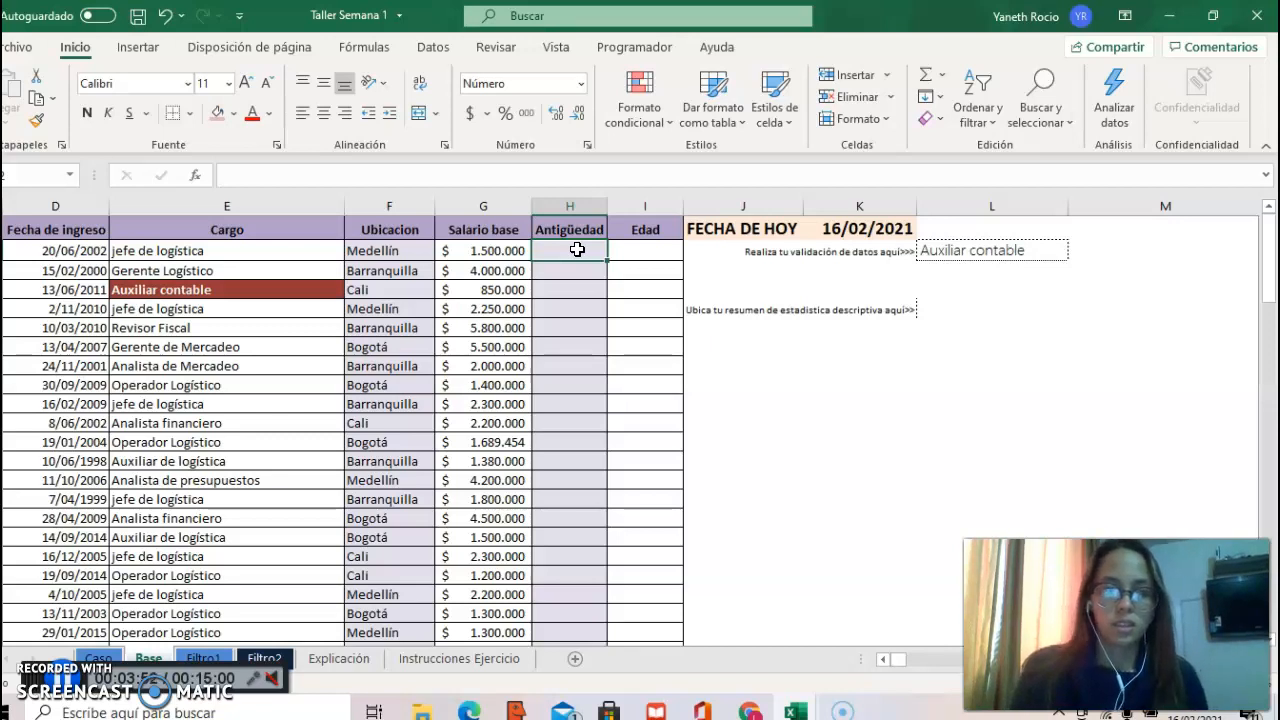
{"action": "left_click", "coordinate": [566, 253]}
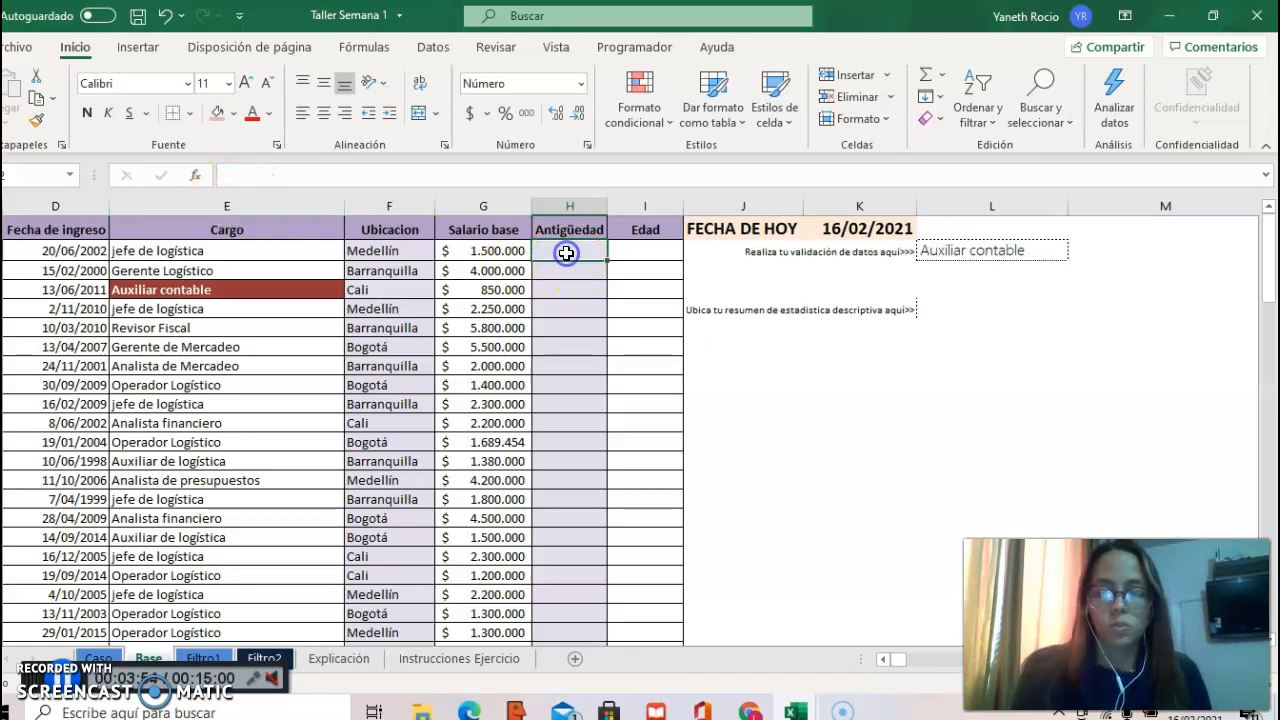
{"action": "type", "text": "="}
{"action": "key", "text": "Escape"}
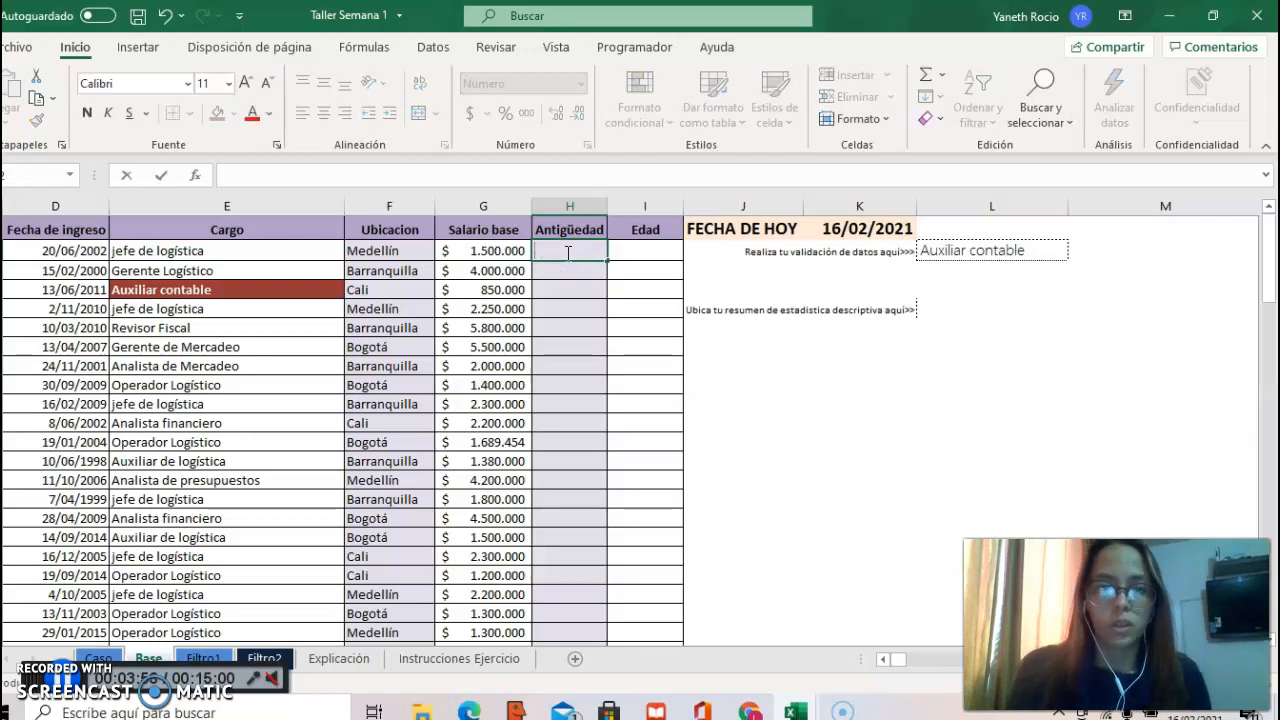
{"action": "left_click", "coordinate": [204, 177]}
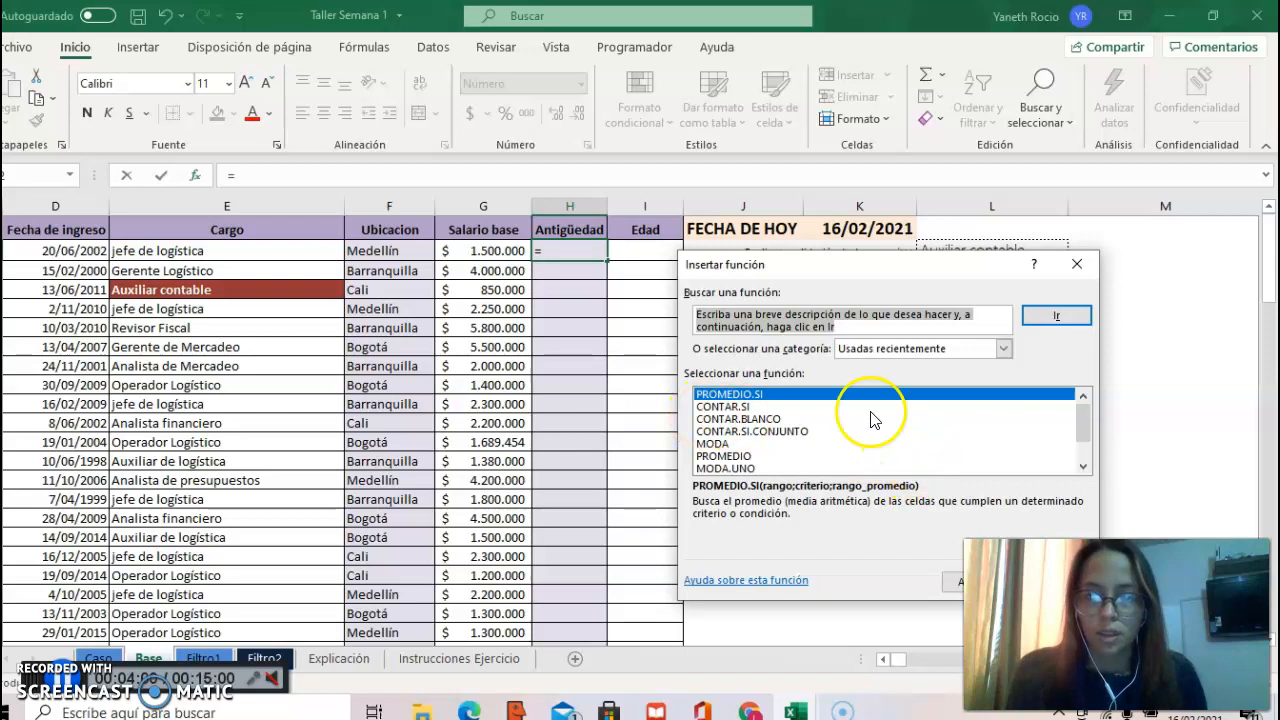
{"action": "type", "text": "di"}
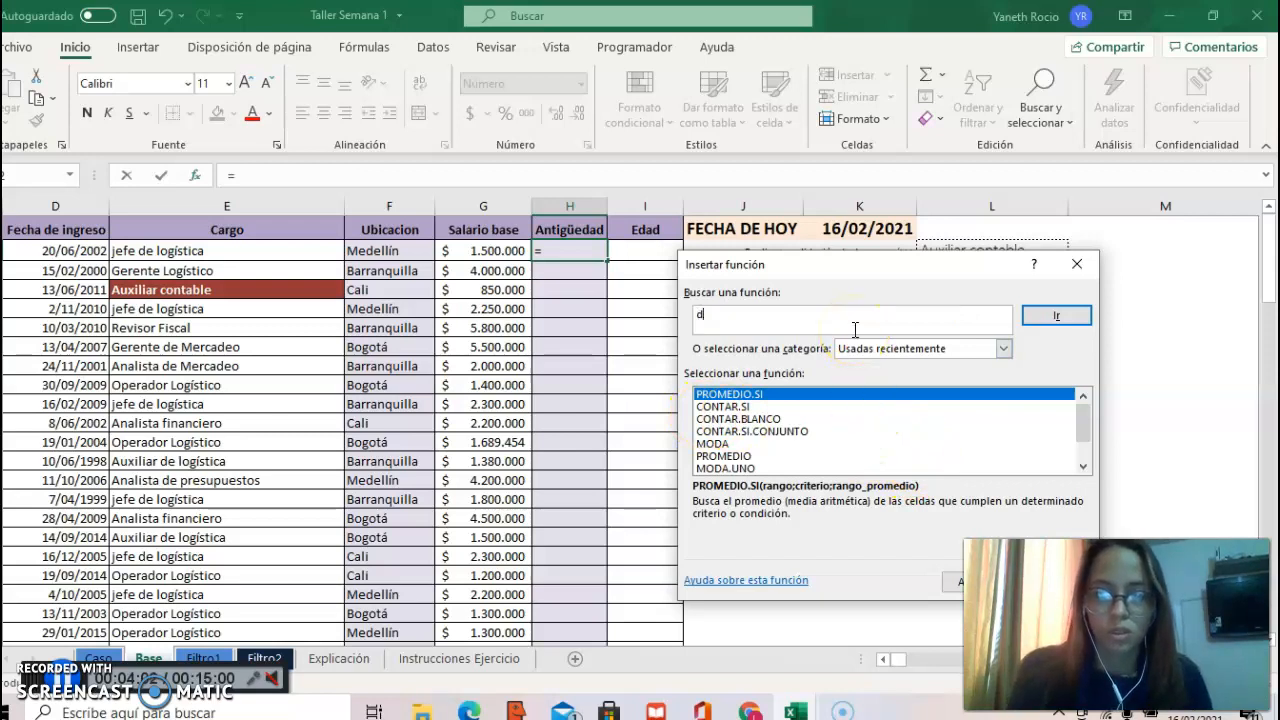
{"action": "key", "text": "BackSpace"}
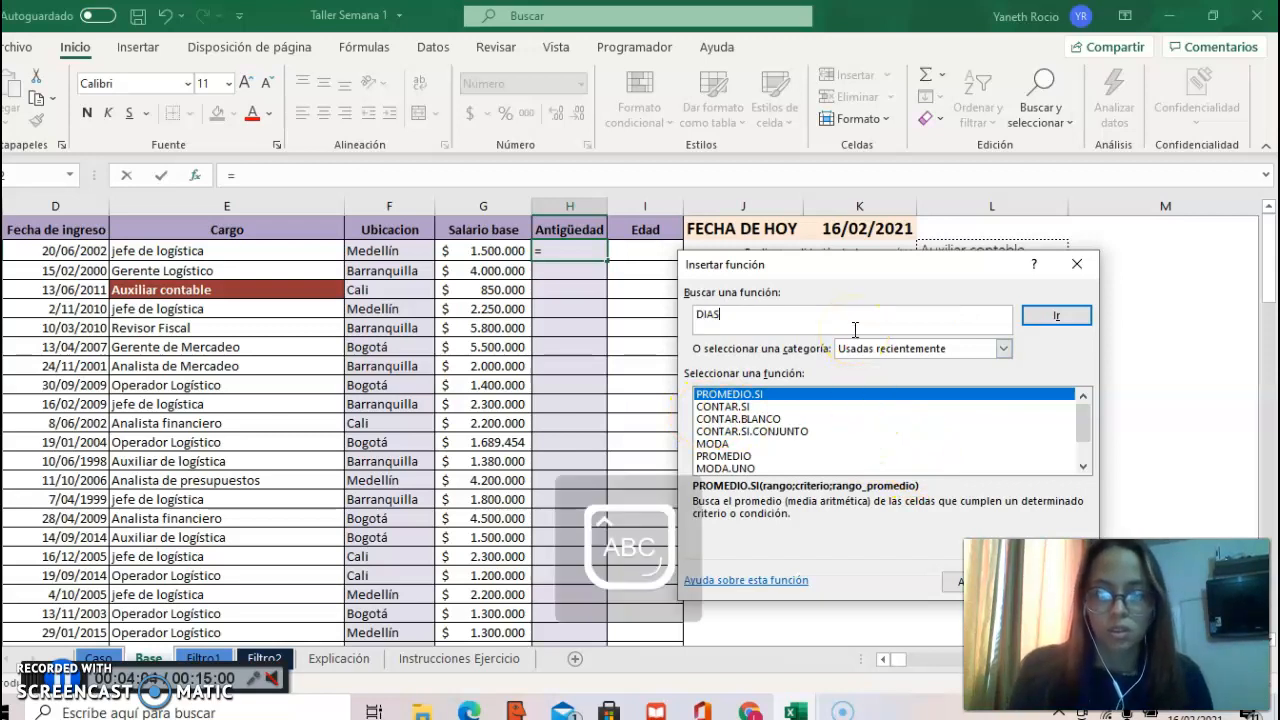
{"action": "left_click", "coordinate": [1045, 318]}
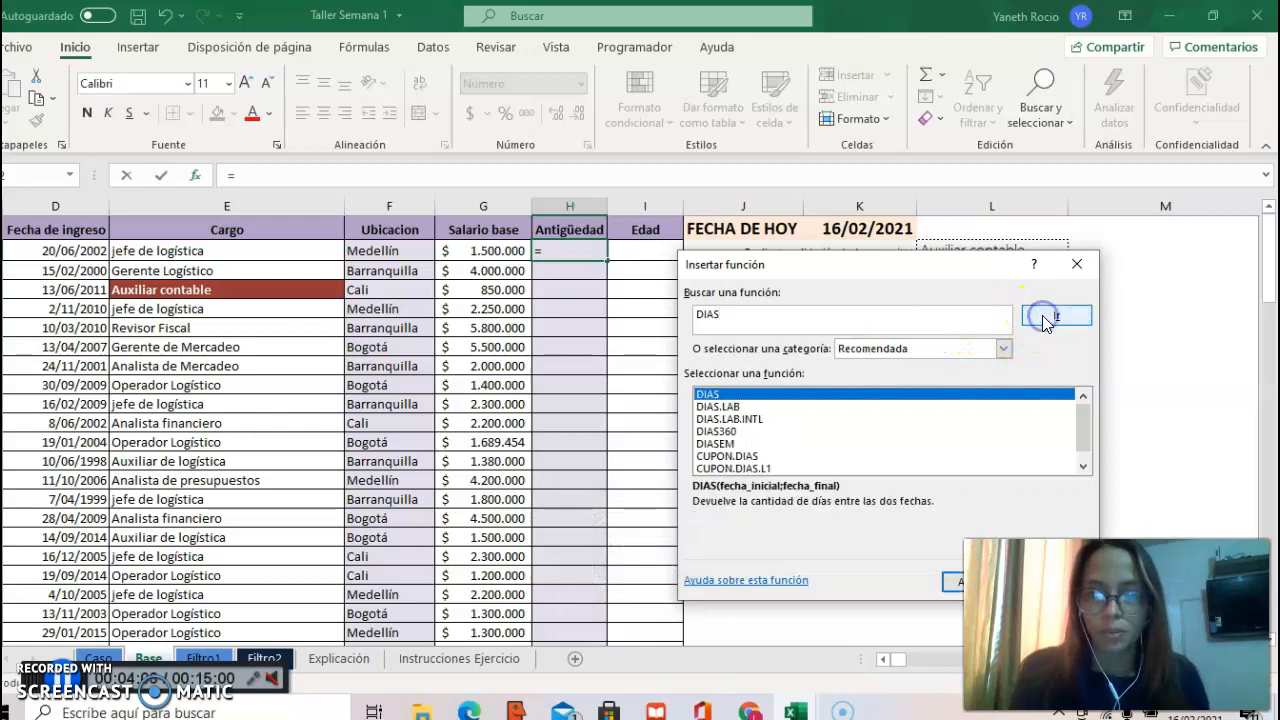
{"action": "left_click", "coordinate": [730, 431]}
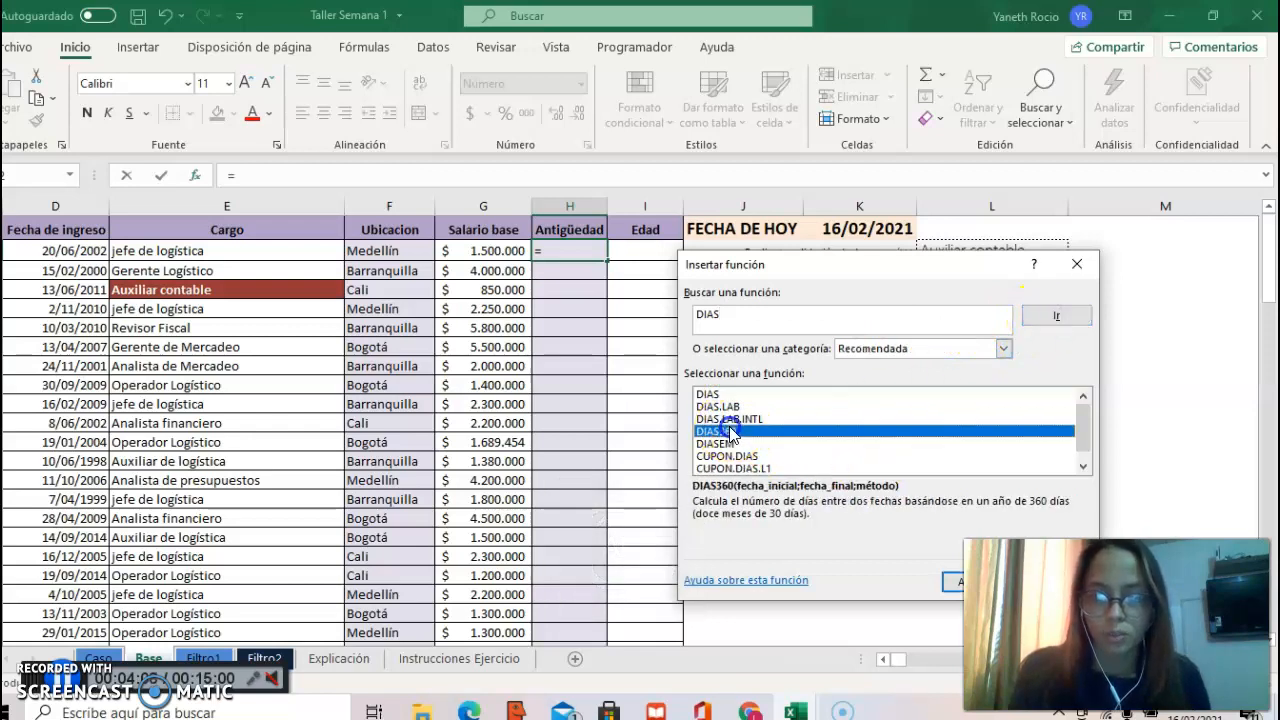
{"action": "double_click", "coordinate": [730, 431]}
Step: Set the DIAS360 arguments to start date D2, end date as absolute reference $K$1, and method FALSO, and apply the function
{"action": "left_click", "coordinate": [845, 349]}
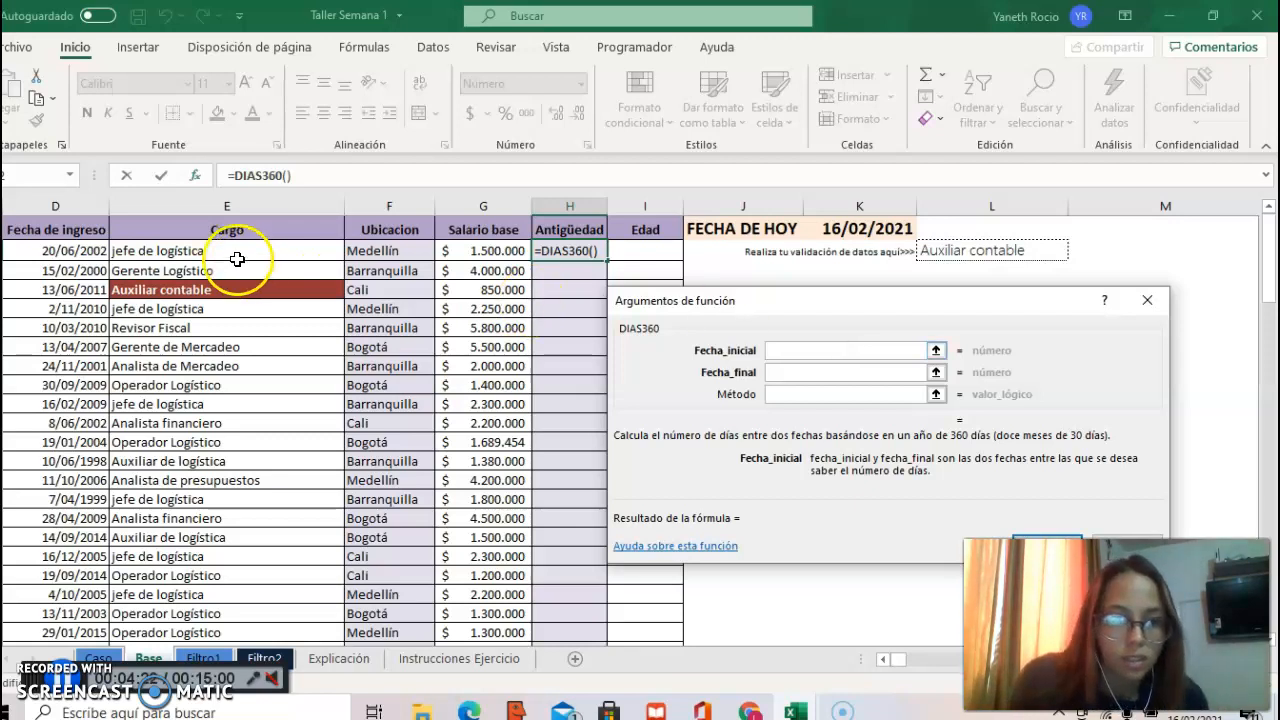
{"action": "left_click", "coordinate": [49, 249]}
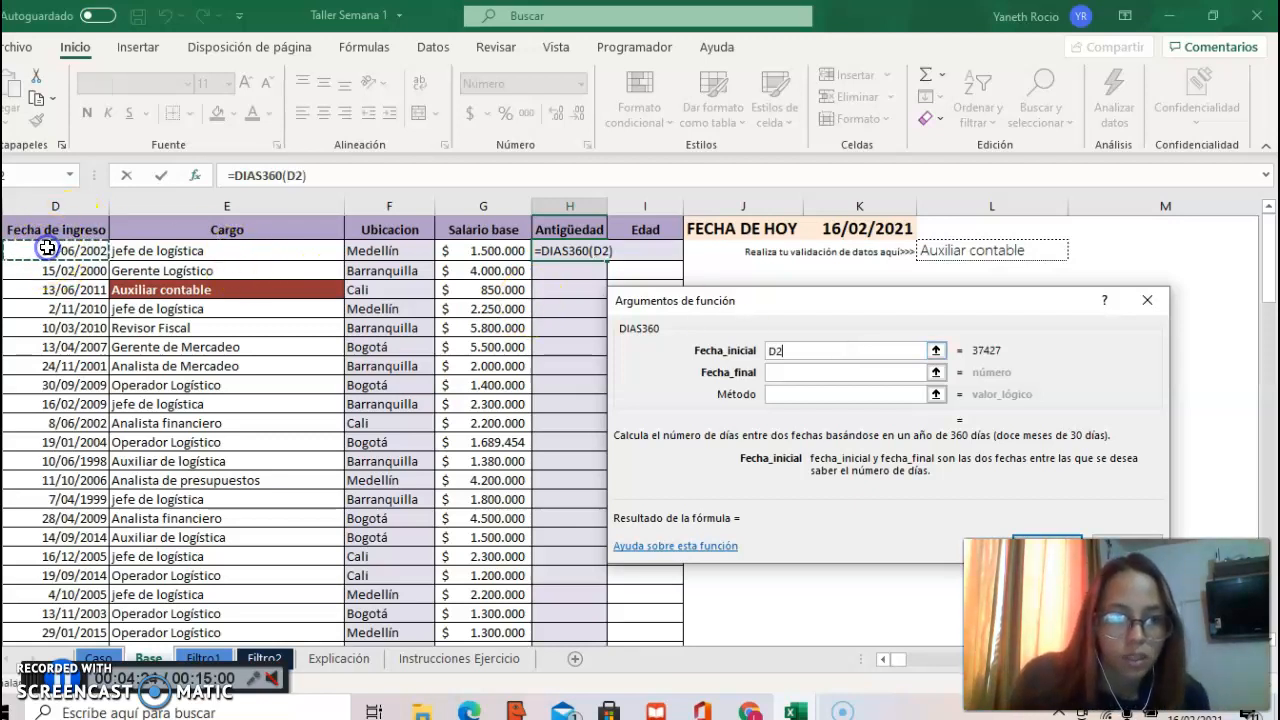
{"action": "left_click", "coordinate": [817, 371]}
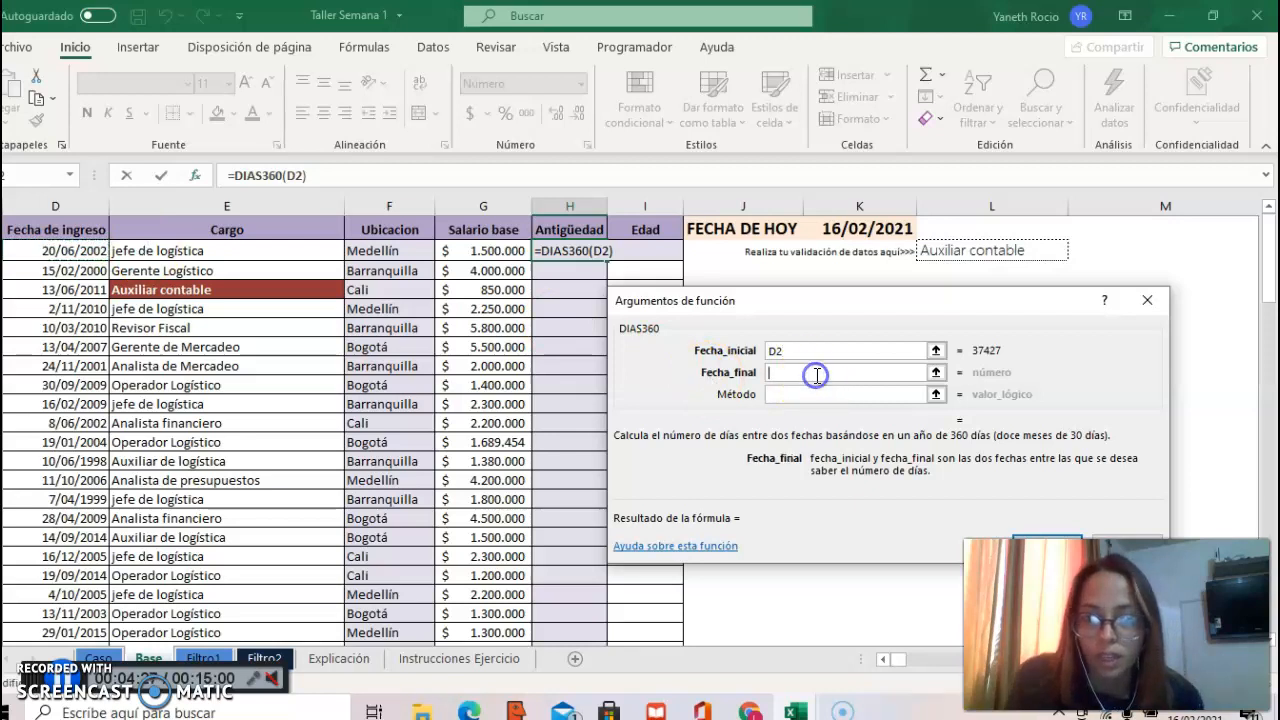
{"action": "left_click", "coordinate": [877, 229]}
{"action": "left_click", "coordinate": [830, 373]}
{"action": "left_click", "coordinate": [810, 372]}
{"action": "left_click", "coordinate": [808, 373]}
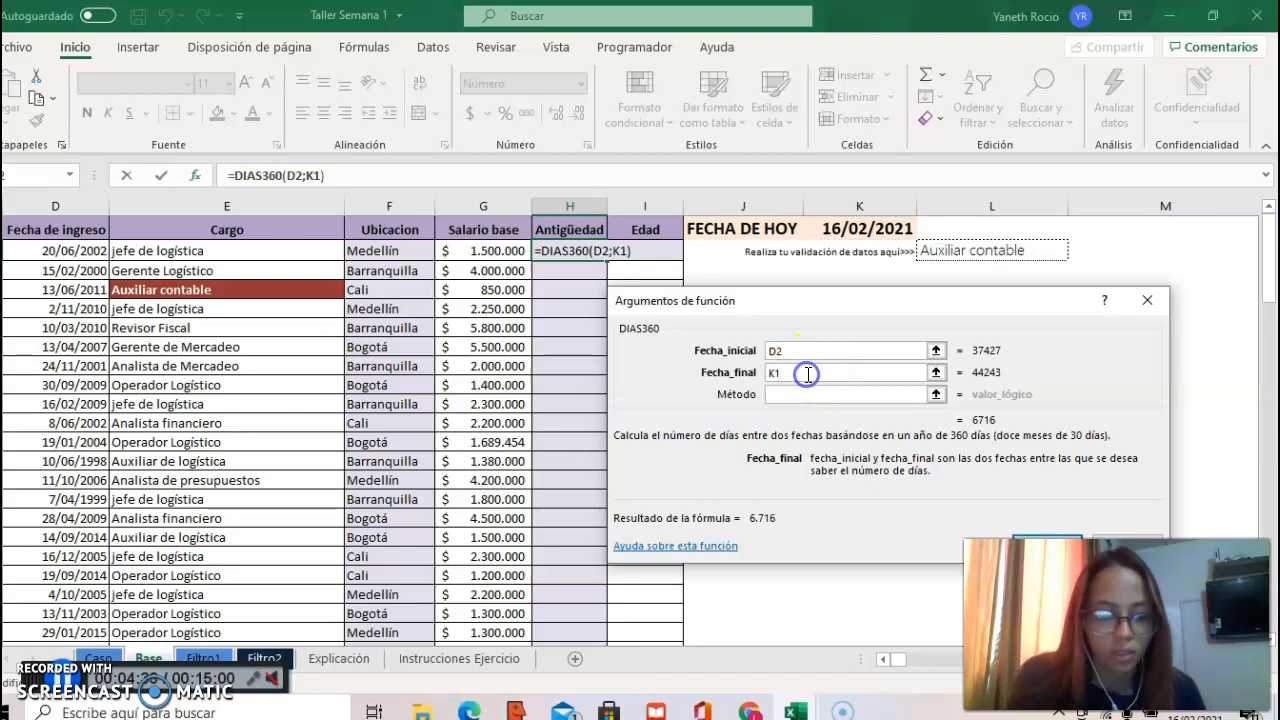
{"action": "key", "text": "F4"}
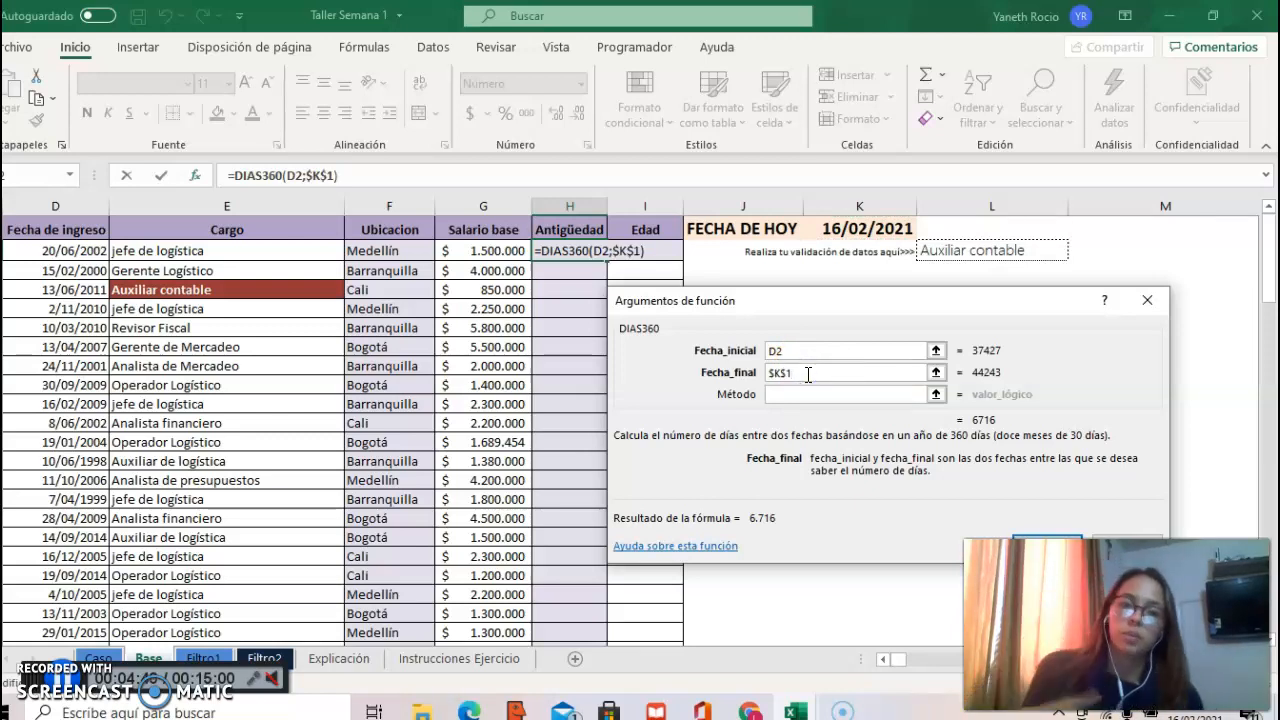
{"action": "left_click", "coordinate": [815, 394]}
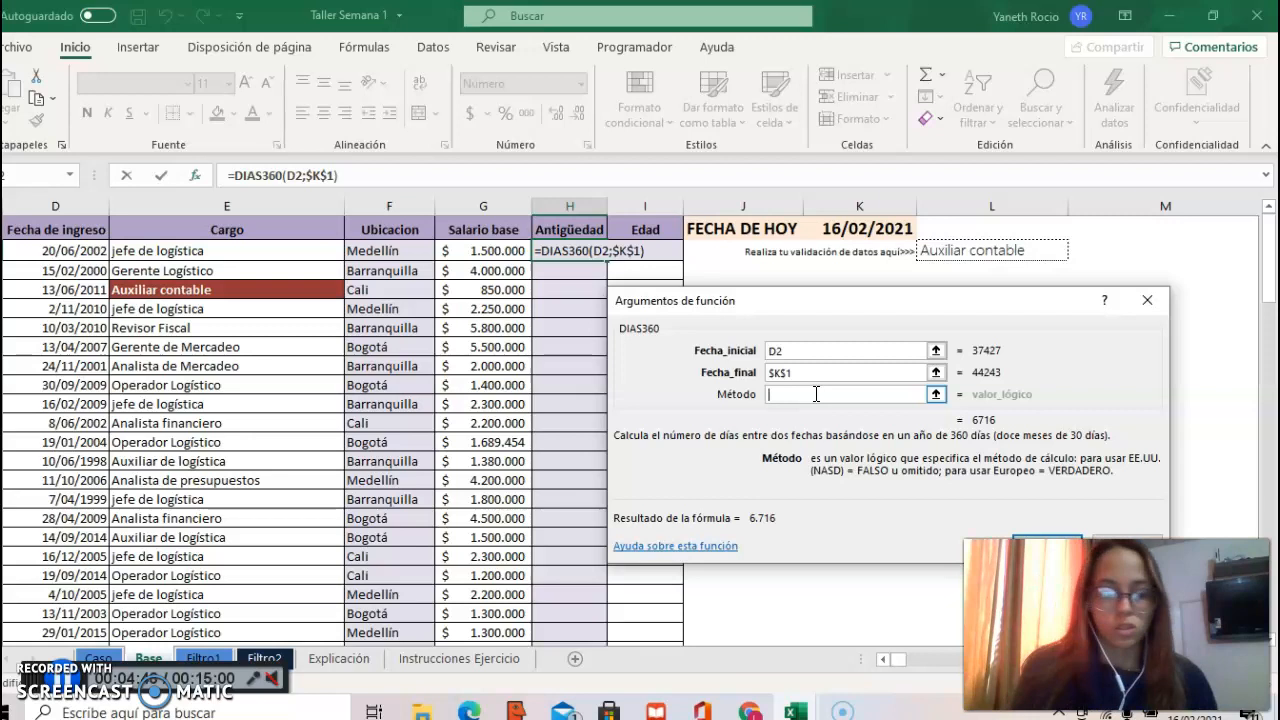
{"action": "type", "text": "FALSO"}
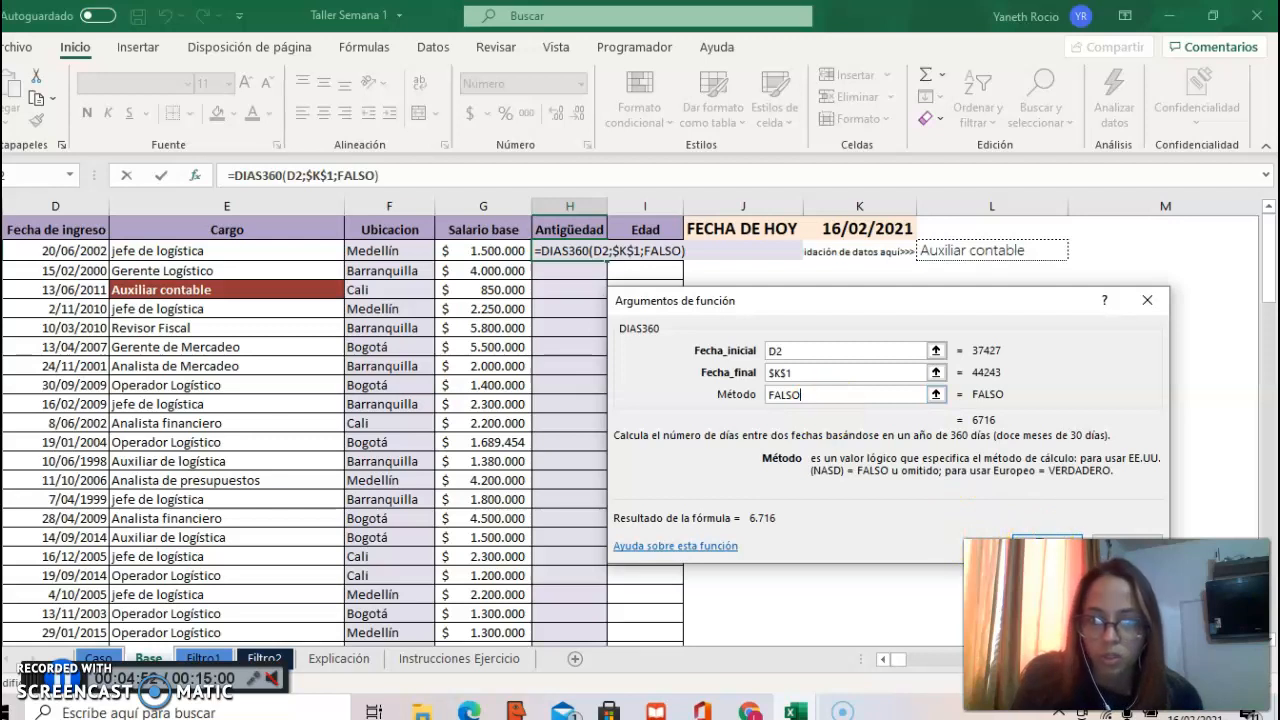
{"action": "left_click", "coordinate": [1047, 548]}
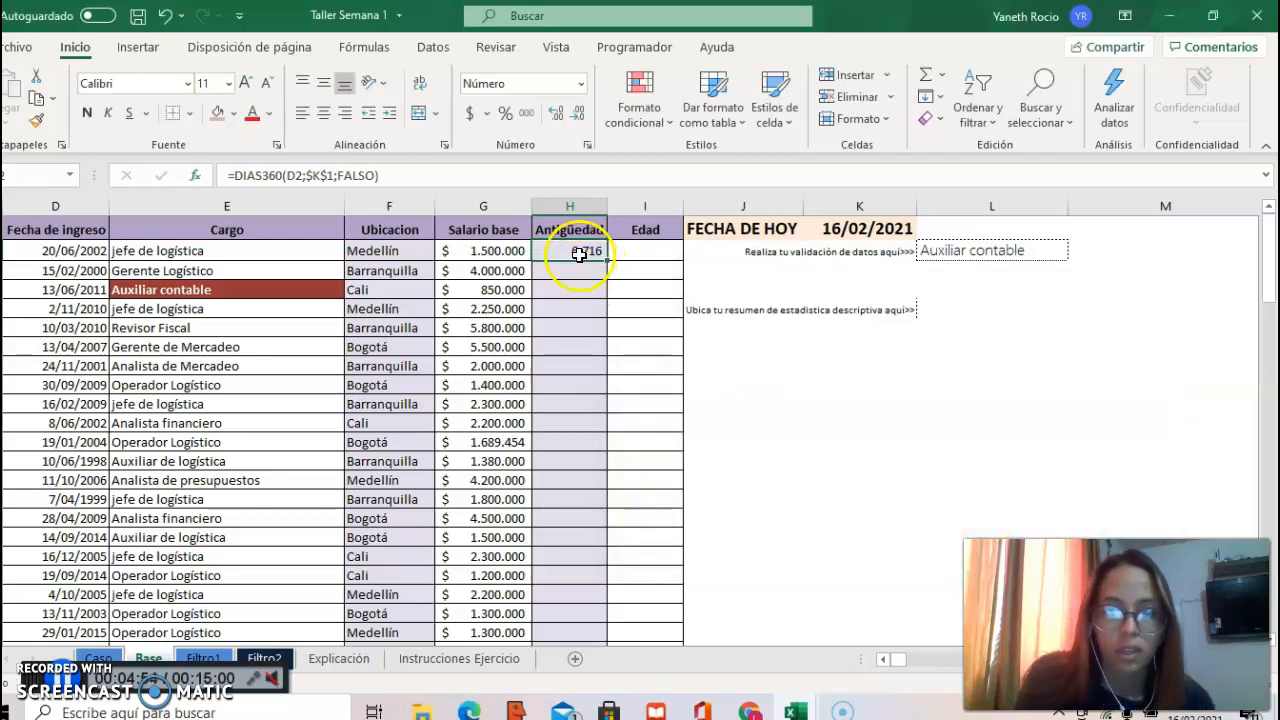
Step: Divide the DIAS360 formula in H2 by 360 and fill it down the whole Antigüedad column
{"action": "left_click", "coordinate": [496, 179]}
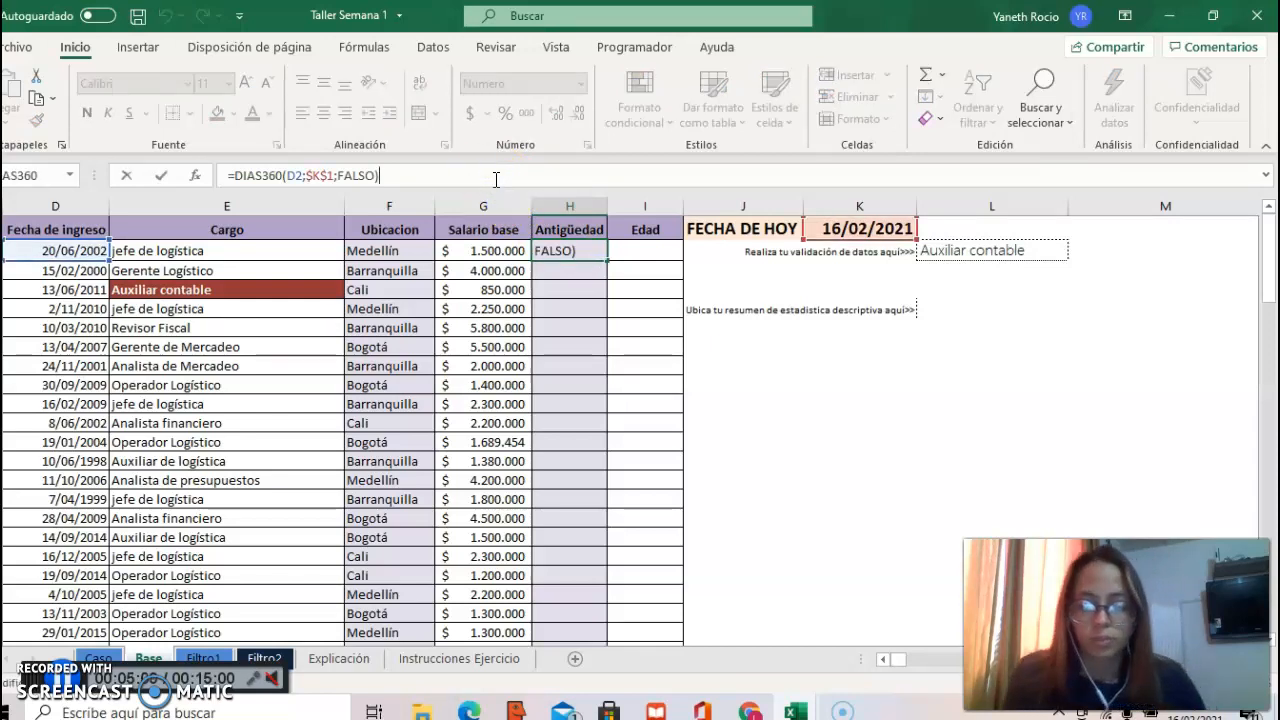
{"action": "type", "text": "/360"}
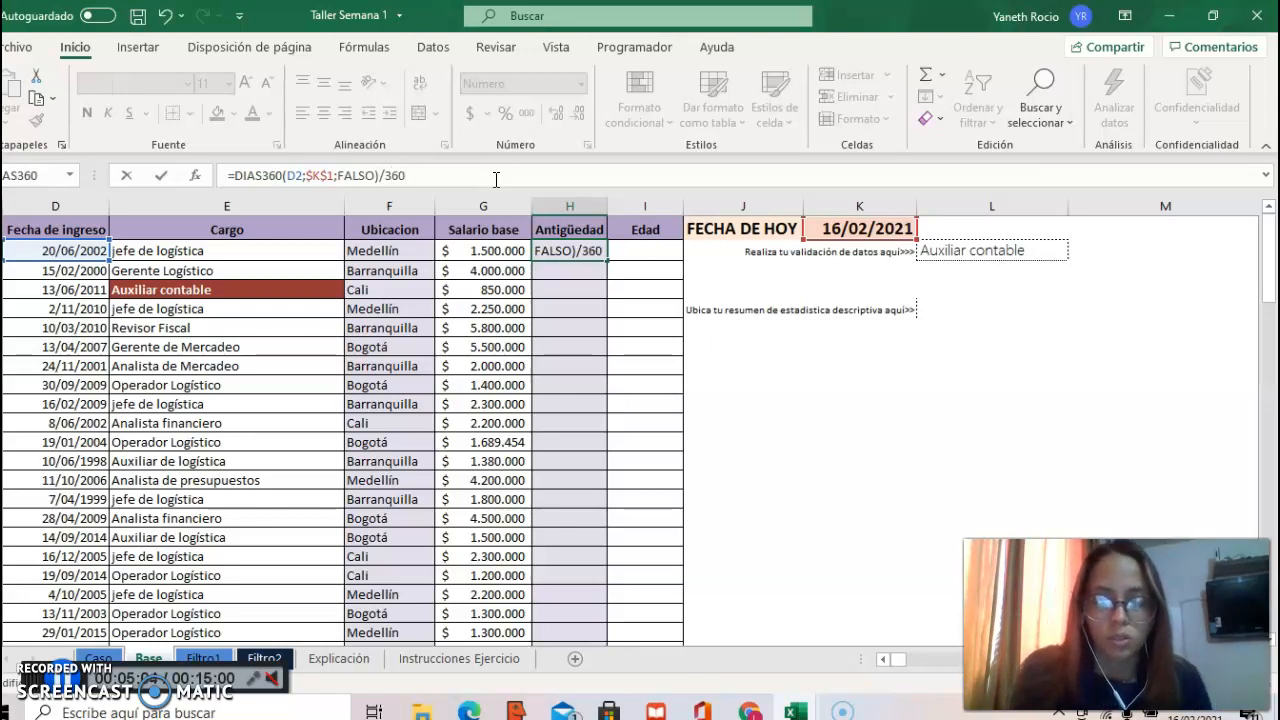
{"action": "key", "text": "Return"}
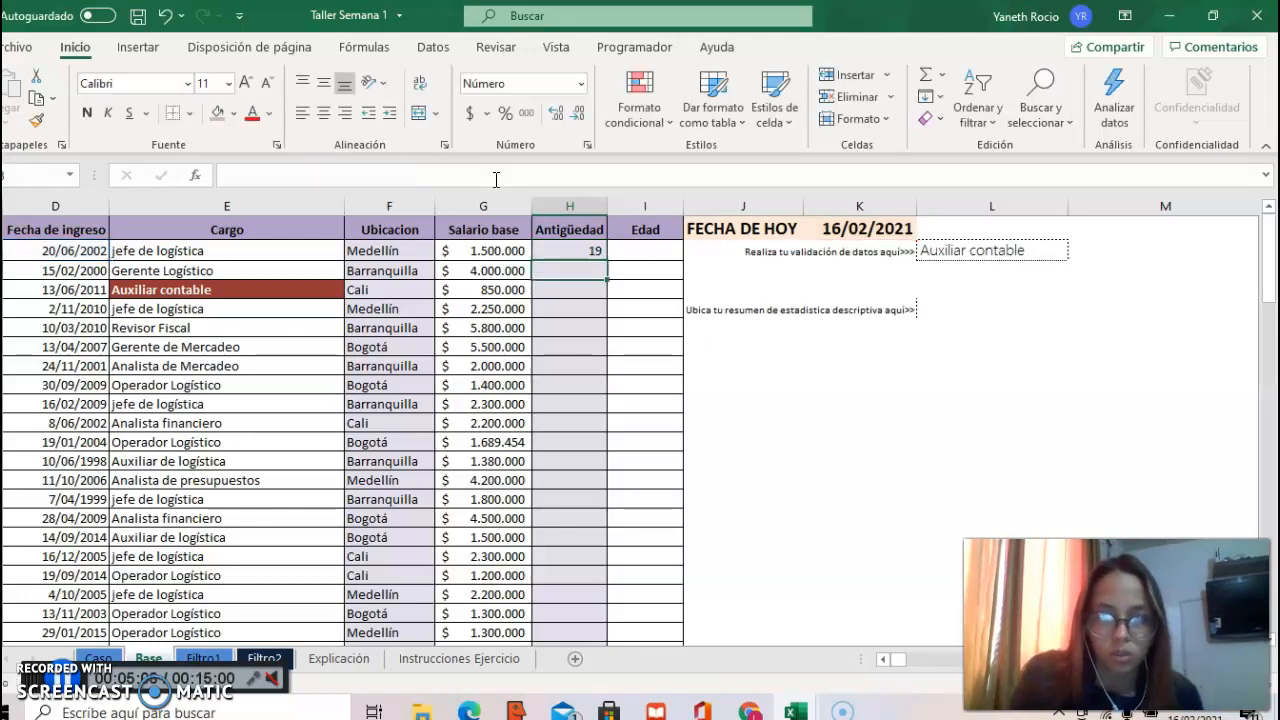
{"action": "left_click", "coordinate": [588, 252]}
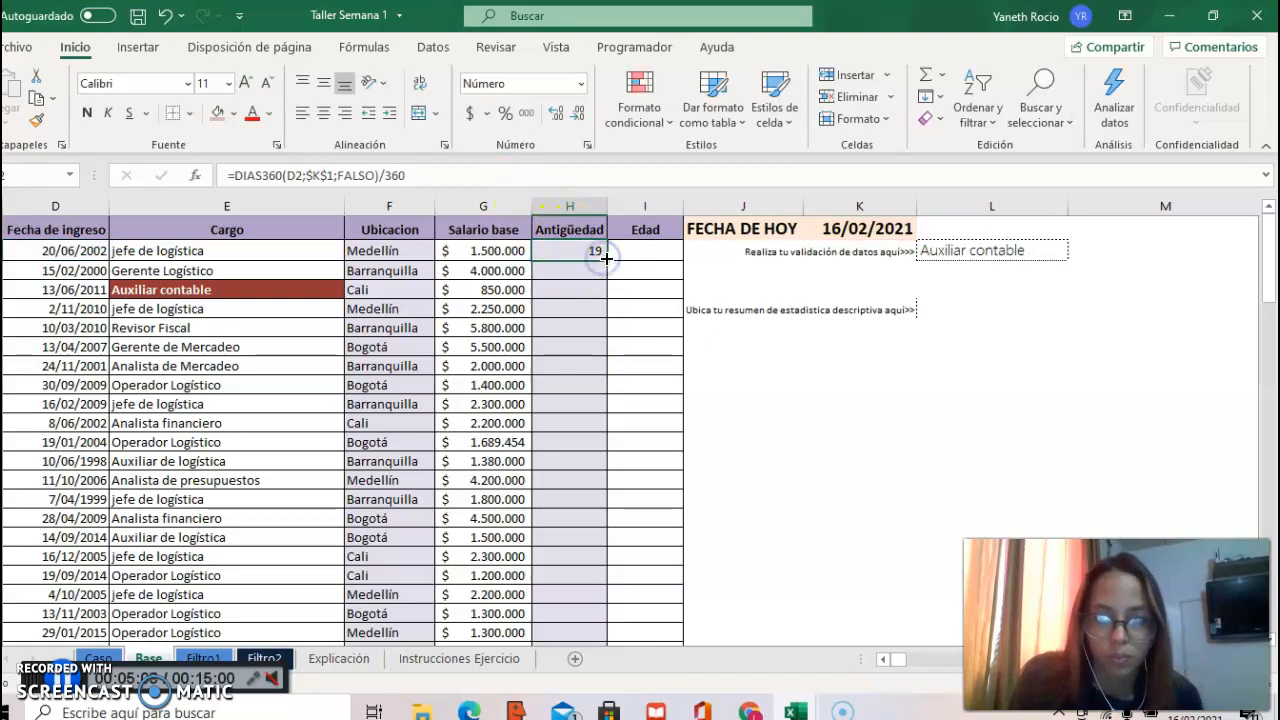
{"action": "double_click", "coordinate": [605, 259]}
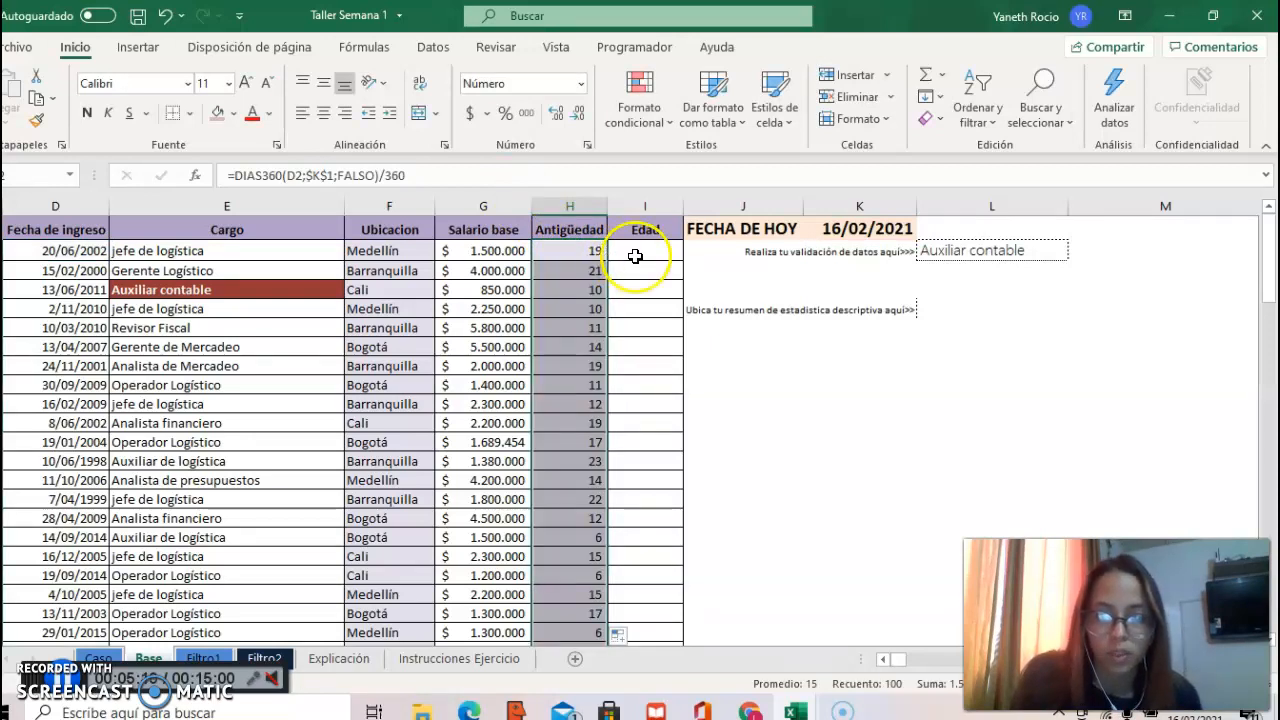
Step: Enter the formula =FRAC.AÑO(D2;$K$1;1) in the first Edad cell, I2
{"action": "left_click", "coordinate": [640, 256]}
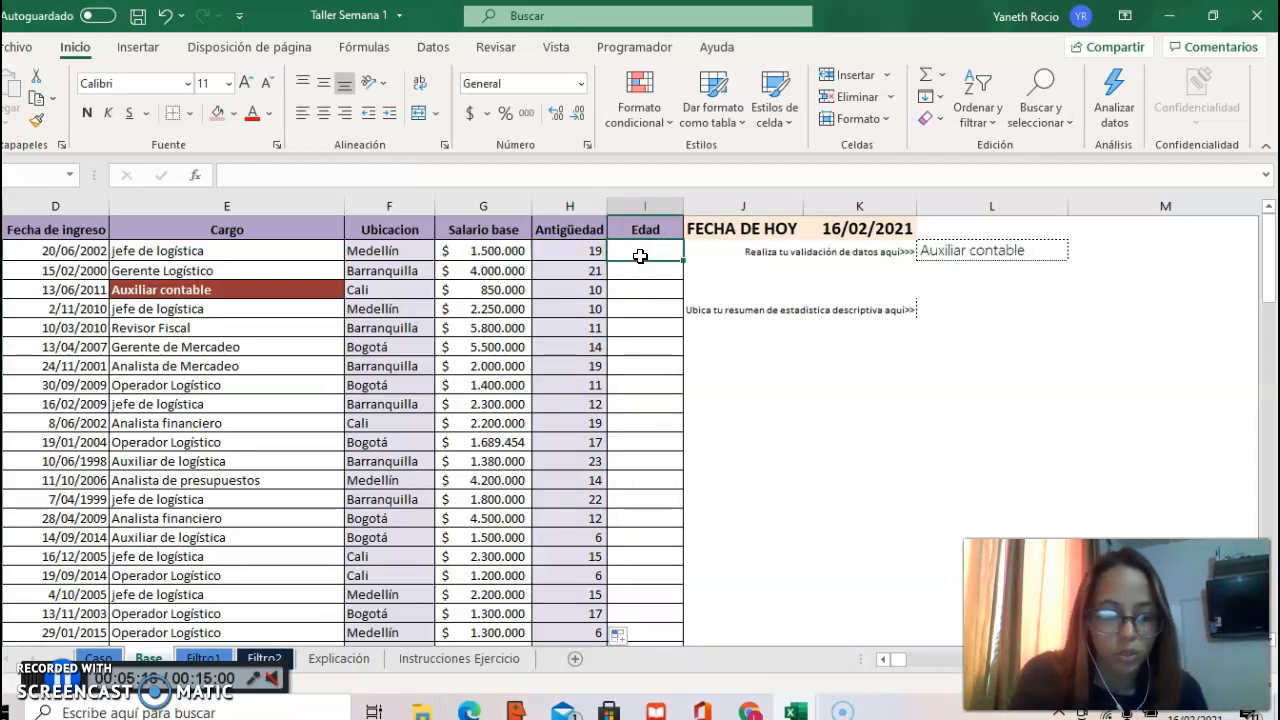
{"action": "type", "text": "="}
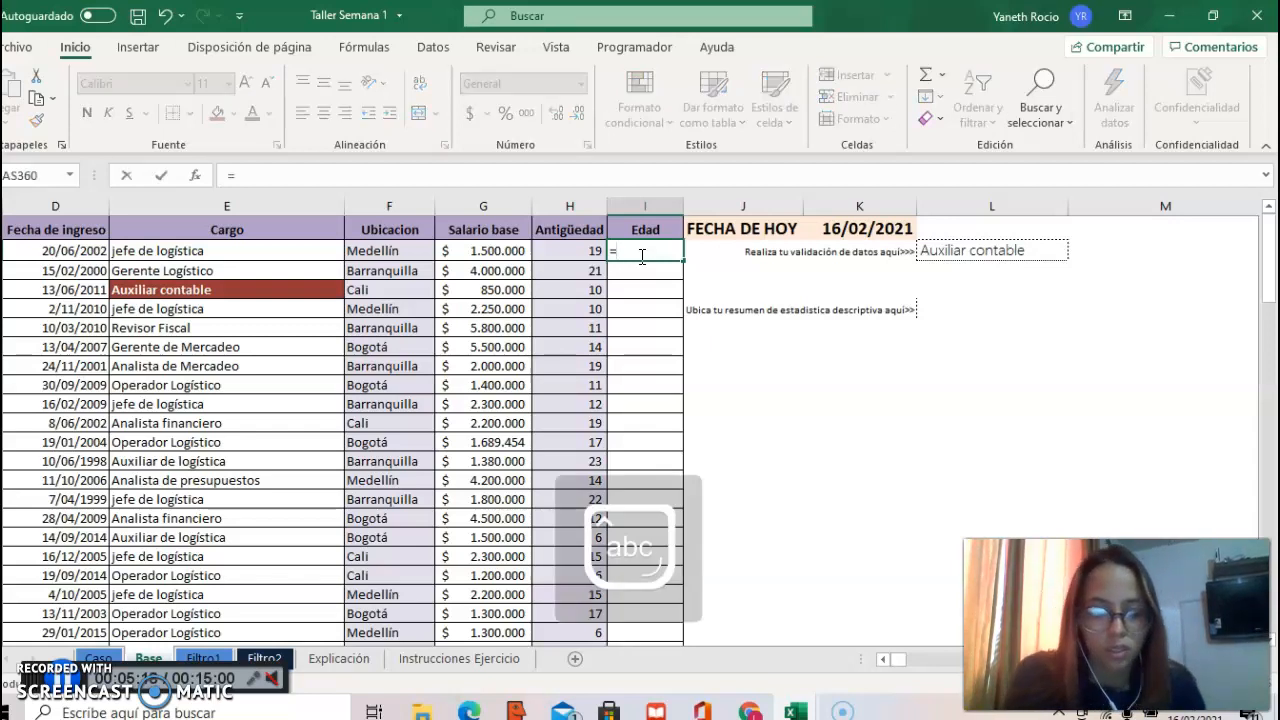
{"action": "type", "text": "FRAC"}
{"action": "double_click", "coordinate": [663, 271]}
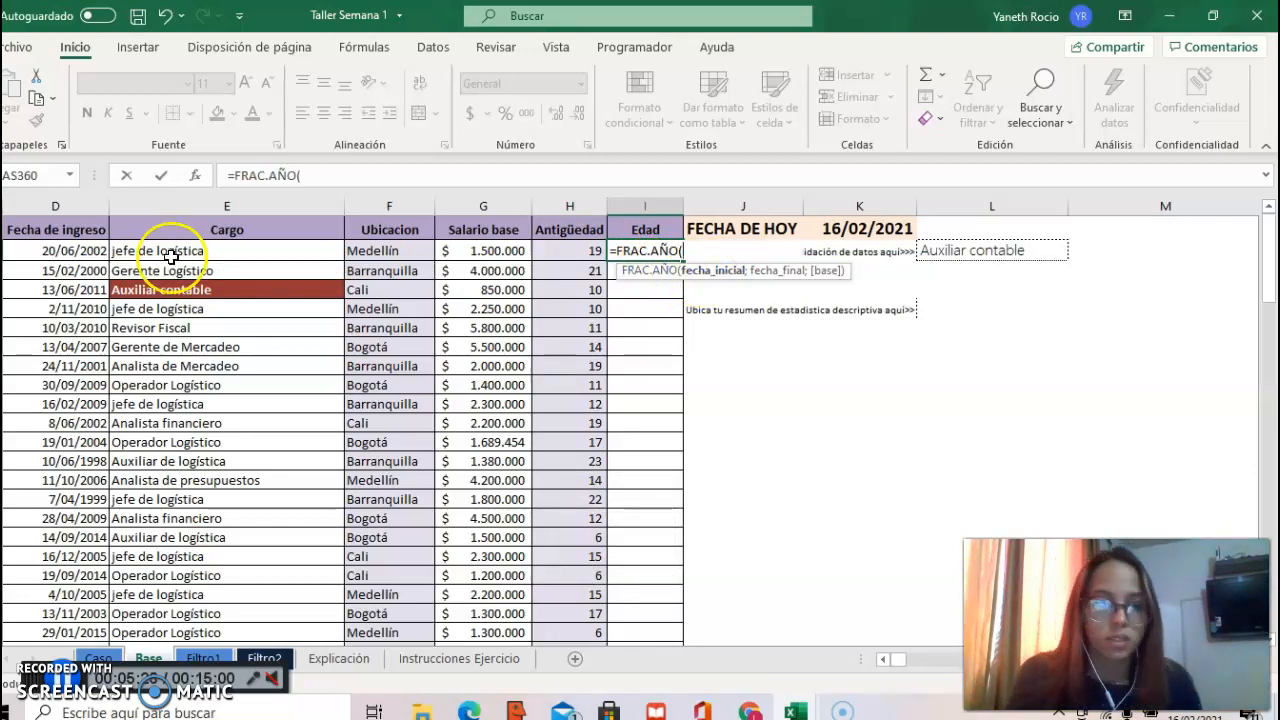
{"action": "left_click", "coordinate": [92, 250]}
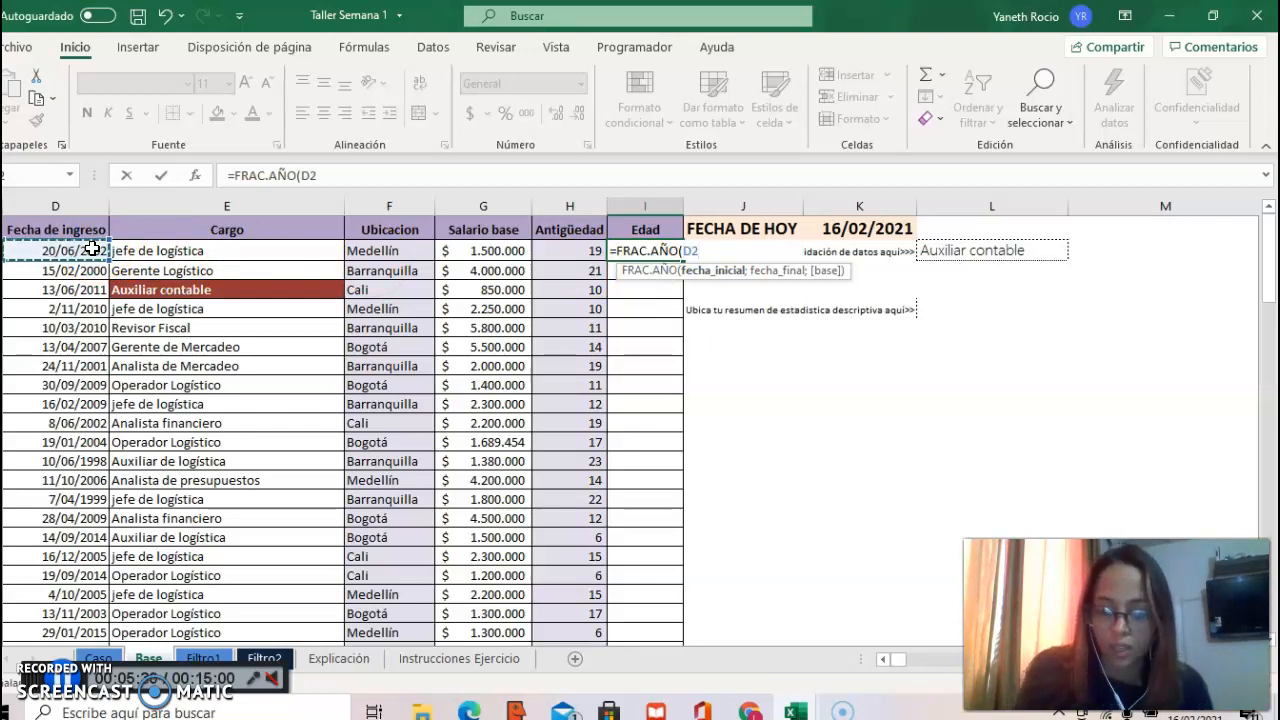
{"action": "type", "text": ";"}
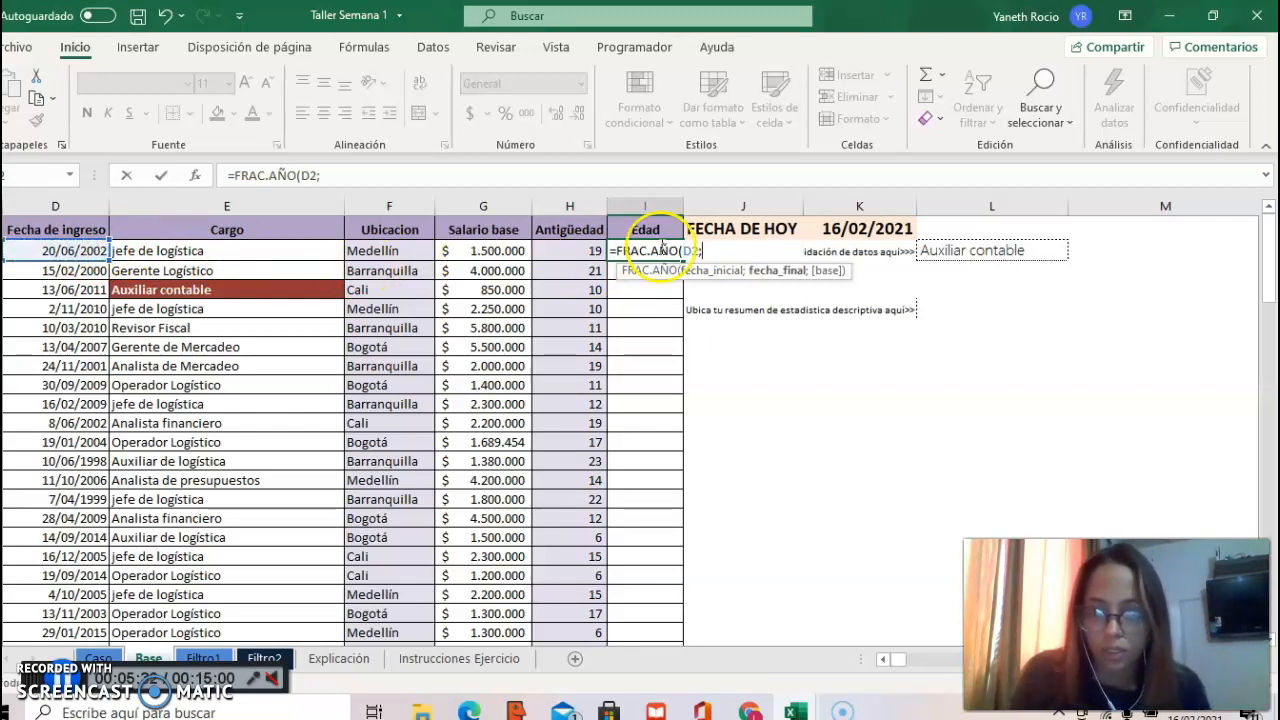
{"action": "left_click", "coordinate": [869, 230]}
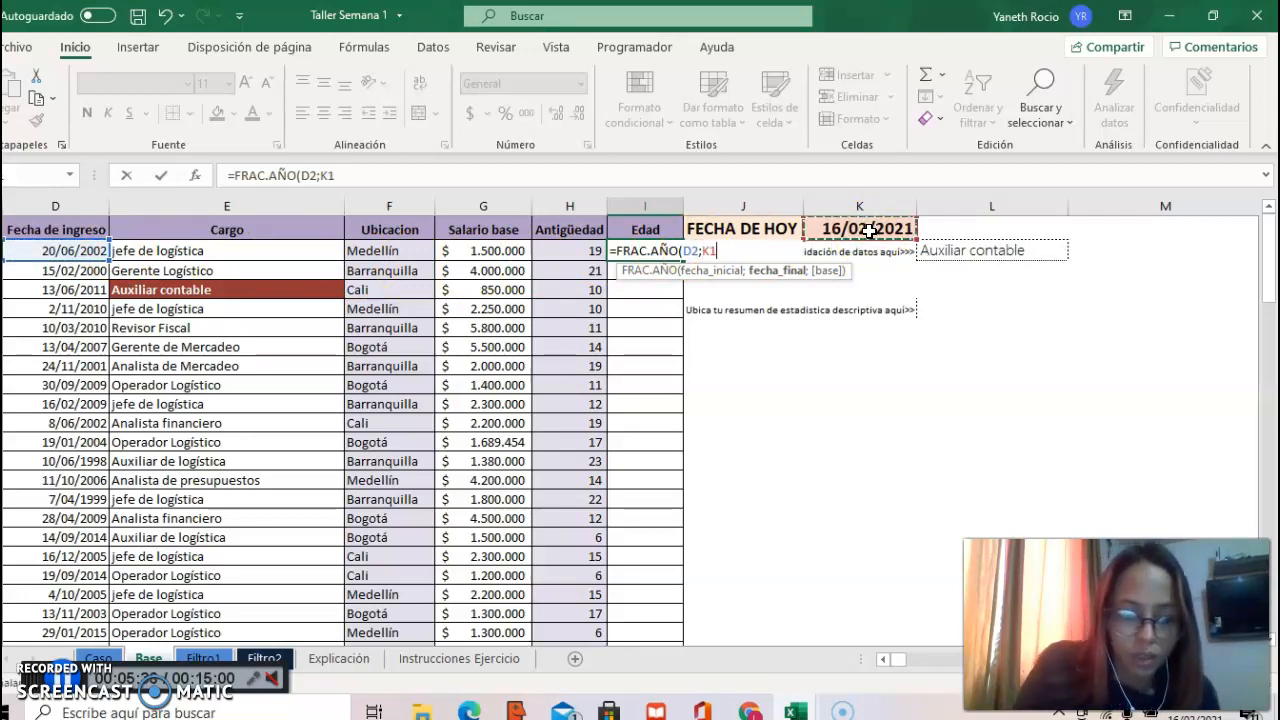
{"action": "key", "text": "F4"}
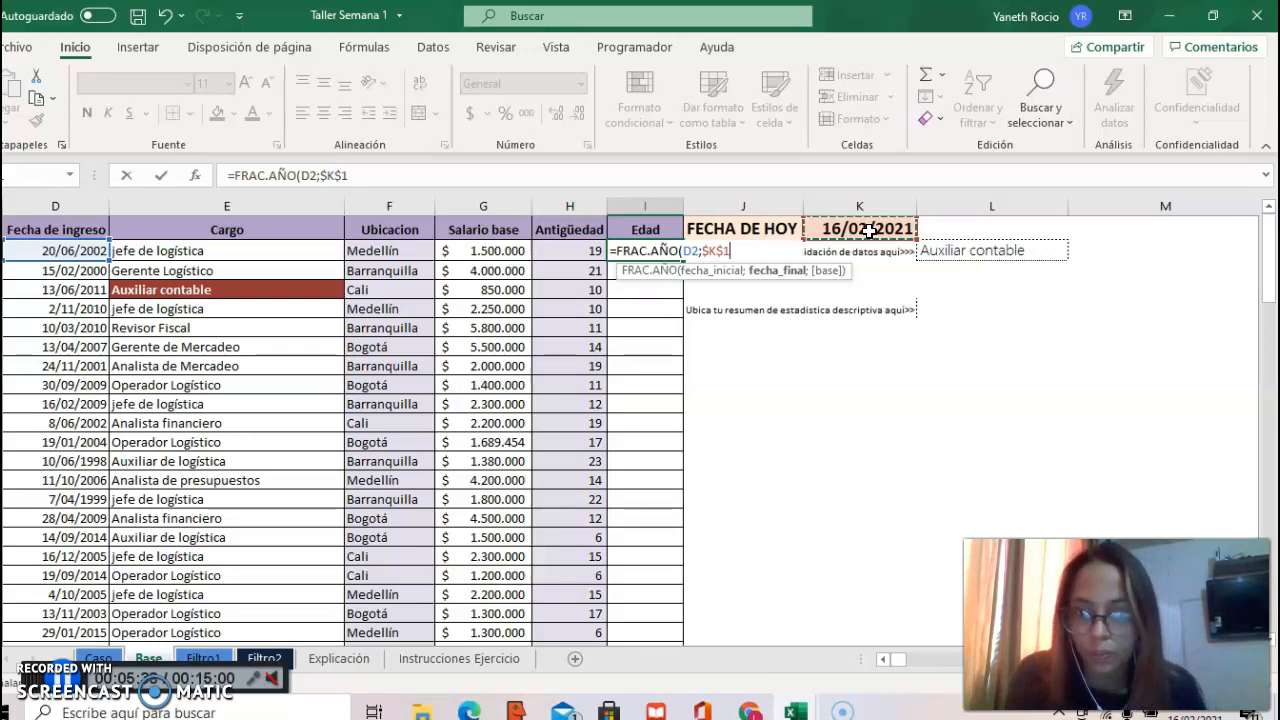
{"action": "type", "text": ";"}
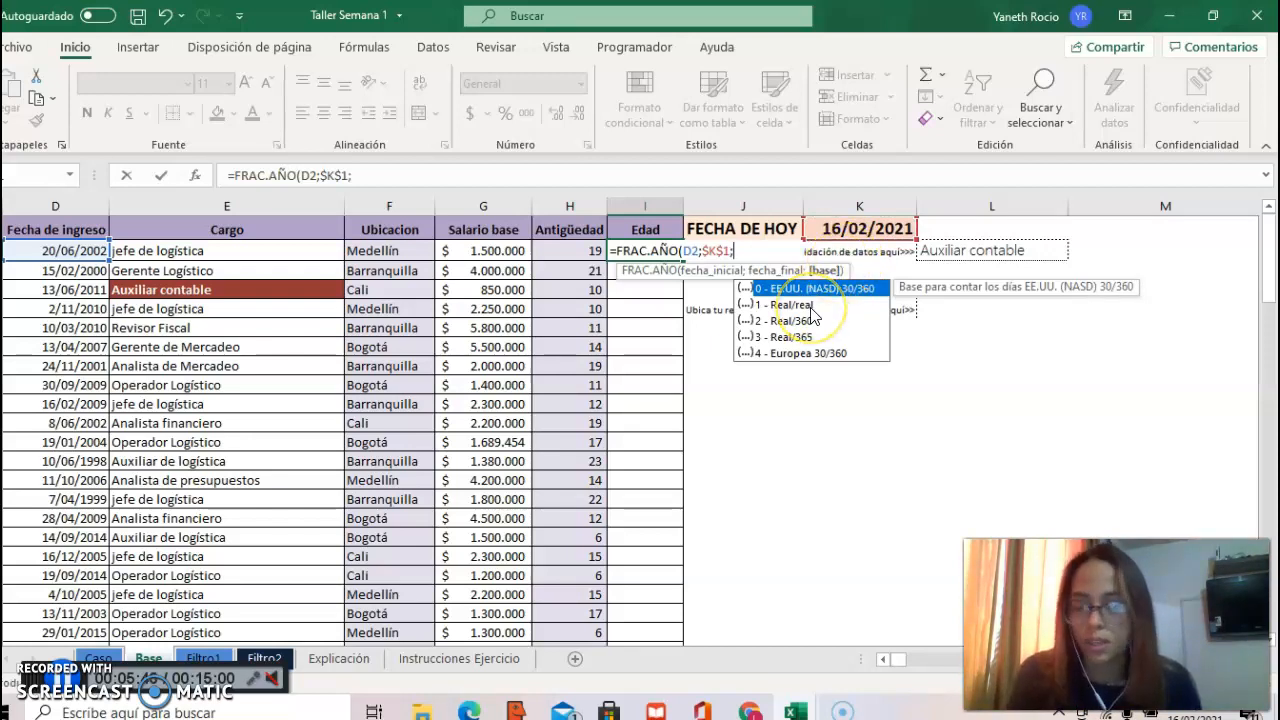
{"action": "type", "text": "1"}
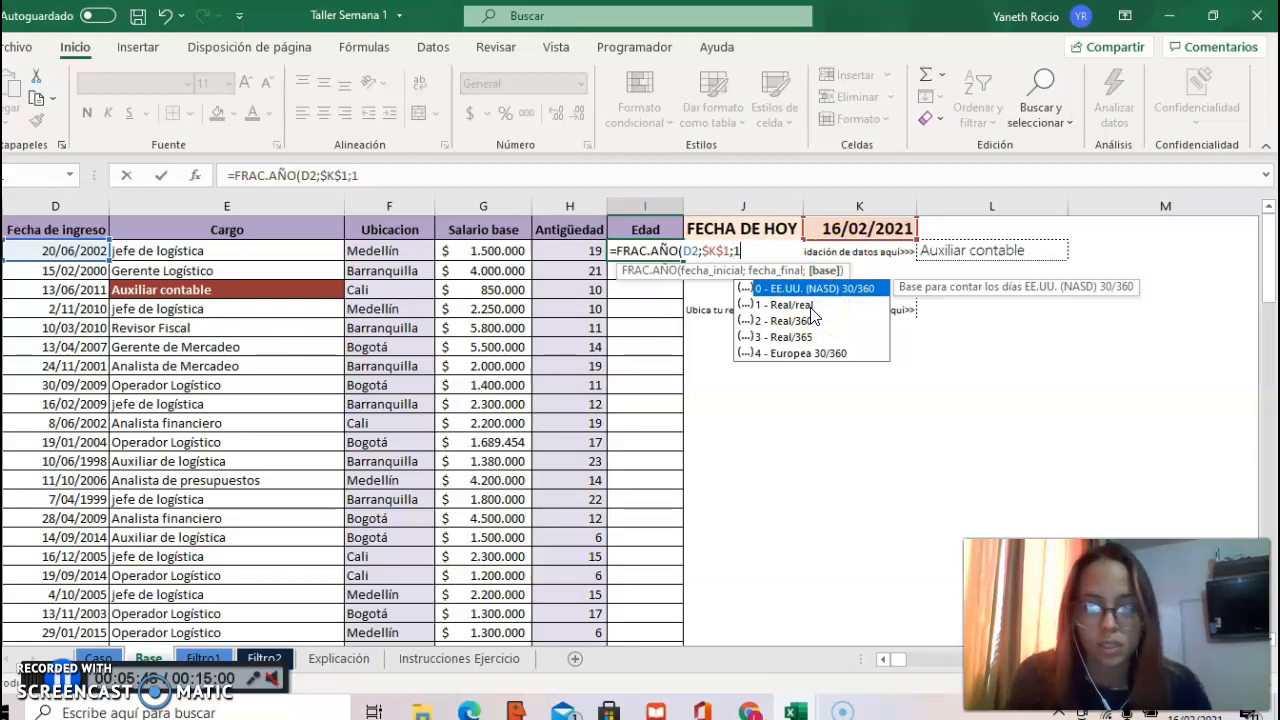
{"action": "type", "text": ")"}
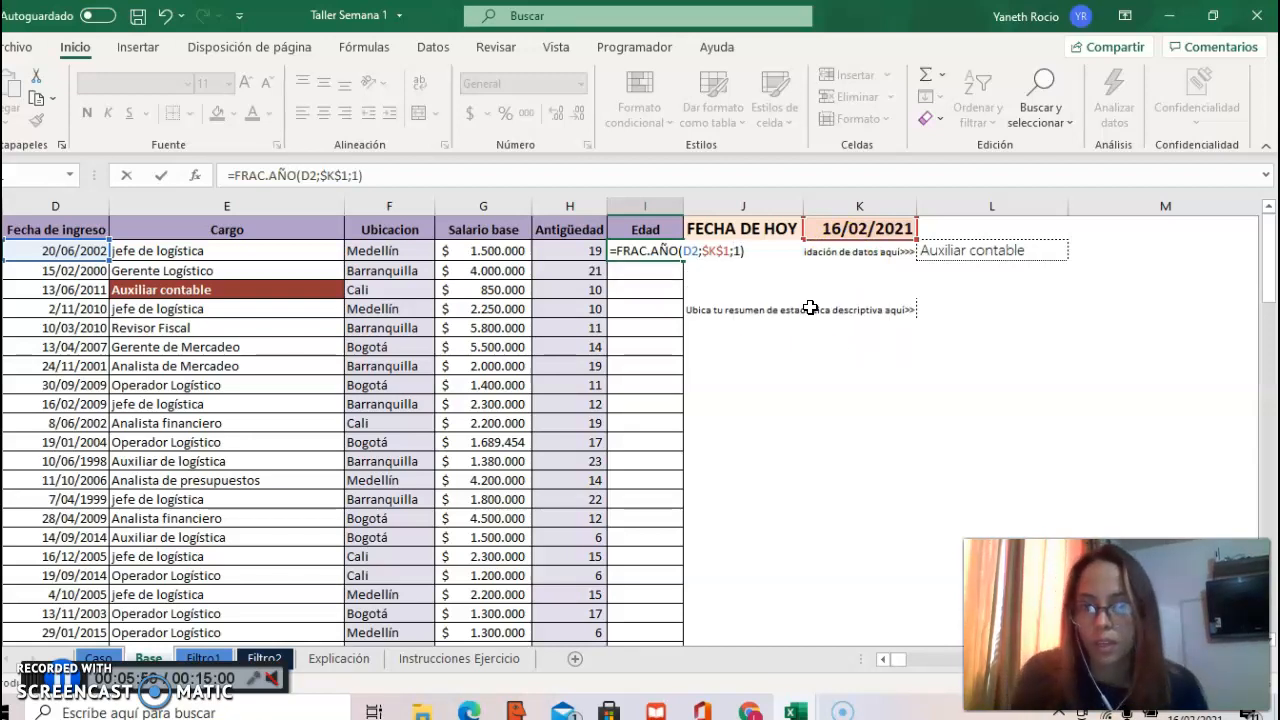
{"action": "key", "text": "Return"}
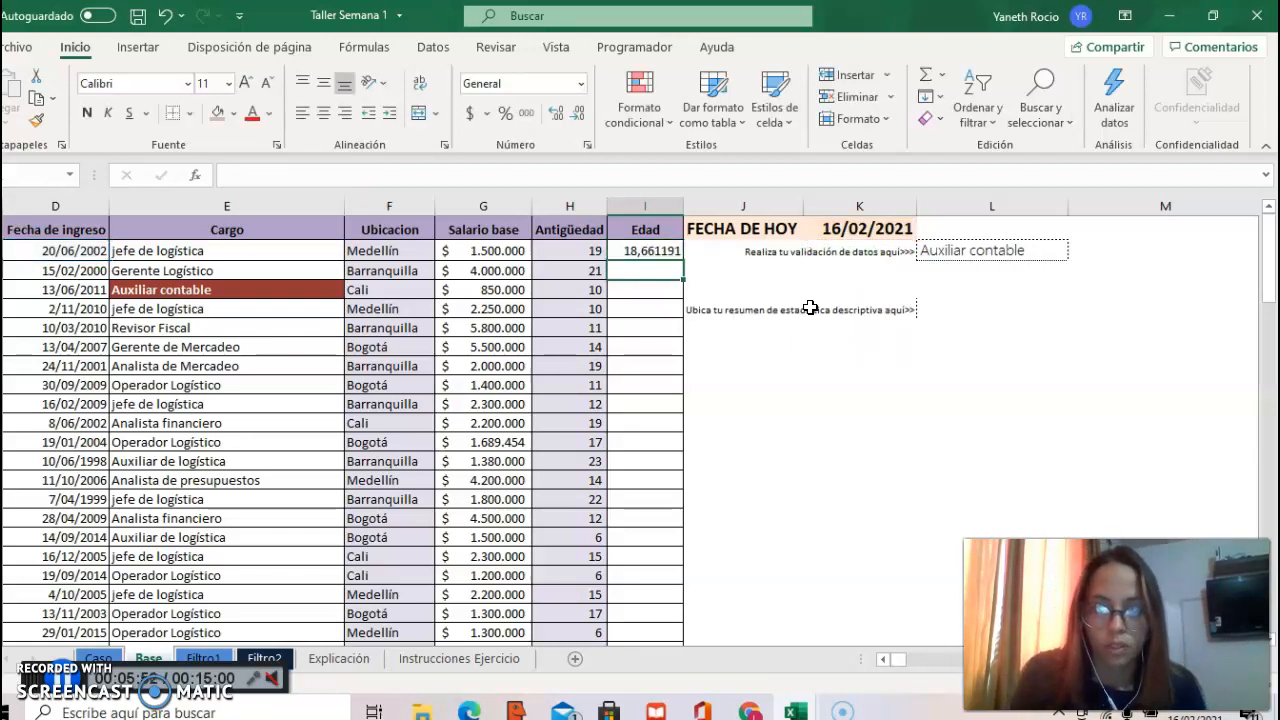
Step: Format the first Edad value in I2 to show no decimals
{"action": "left_click", "coordinate": [632, 251]}
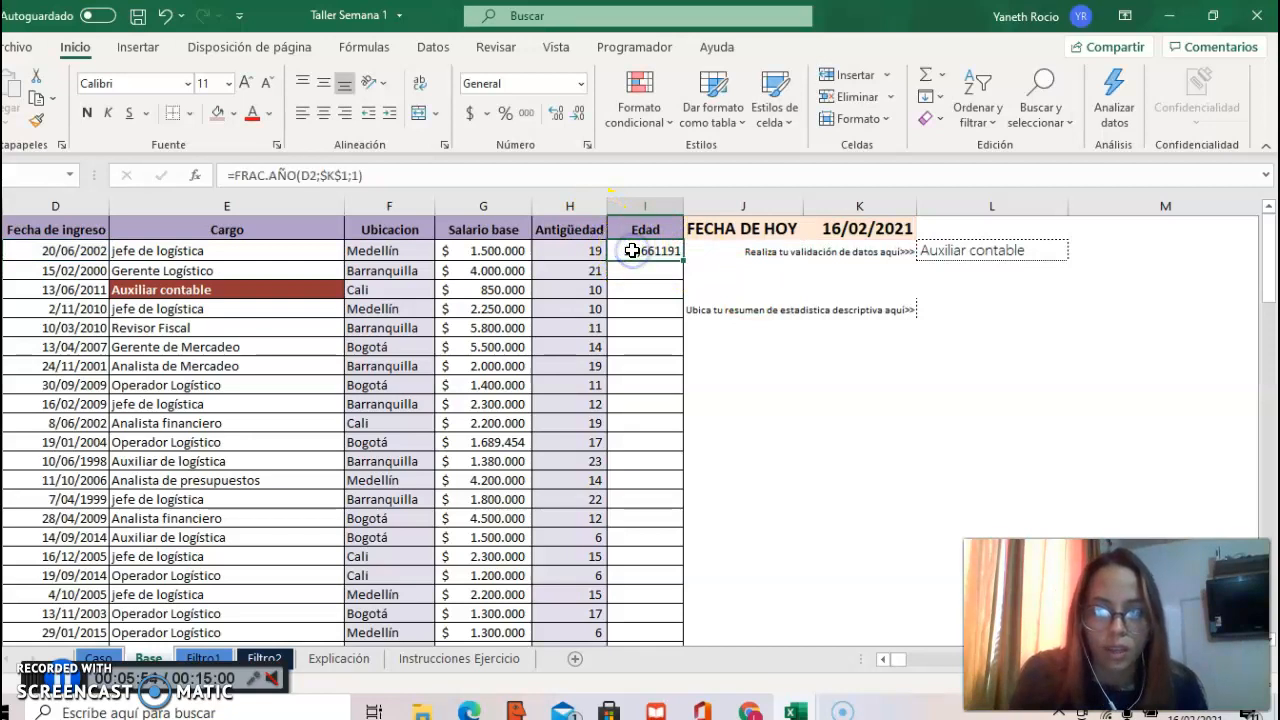
{"action": "left_click", "coordinate": [580, 115]}
{"action": "left_click", "coordinate": [580, 115]}
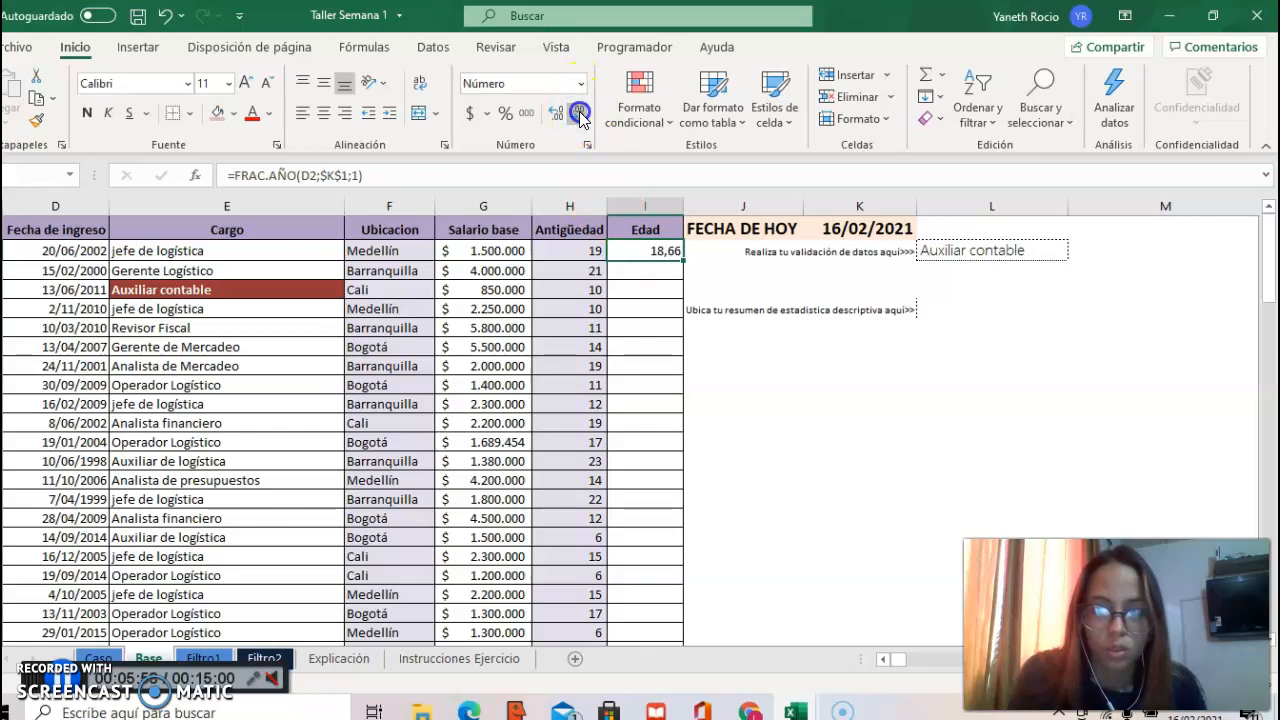
{"action": "left_click", "coordinate": [580, 115]}
{"action": "left_click", "coordinate": [580, 115]}
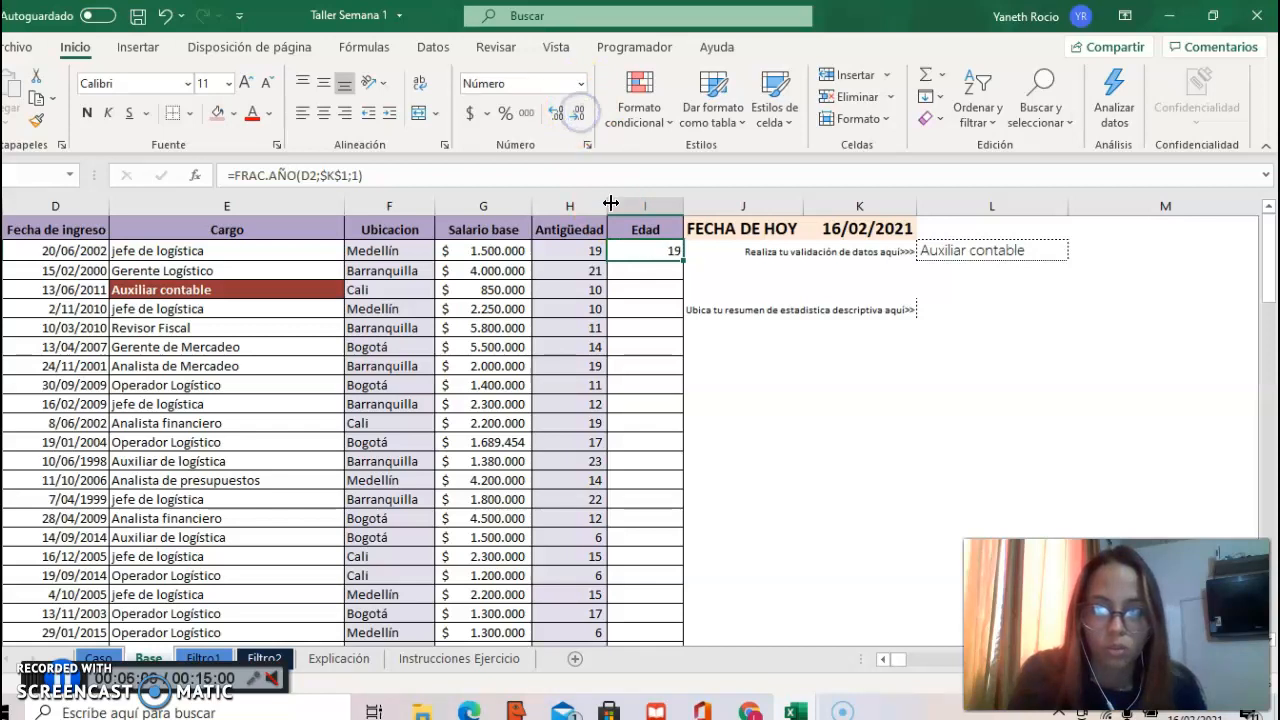
Step: Fill the FRAC.AÑO formula from I2 down the whole Edad column and check the filled rows
{"action": "left_click", "coordinate": [650, 251]}
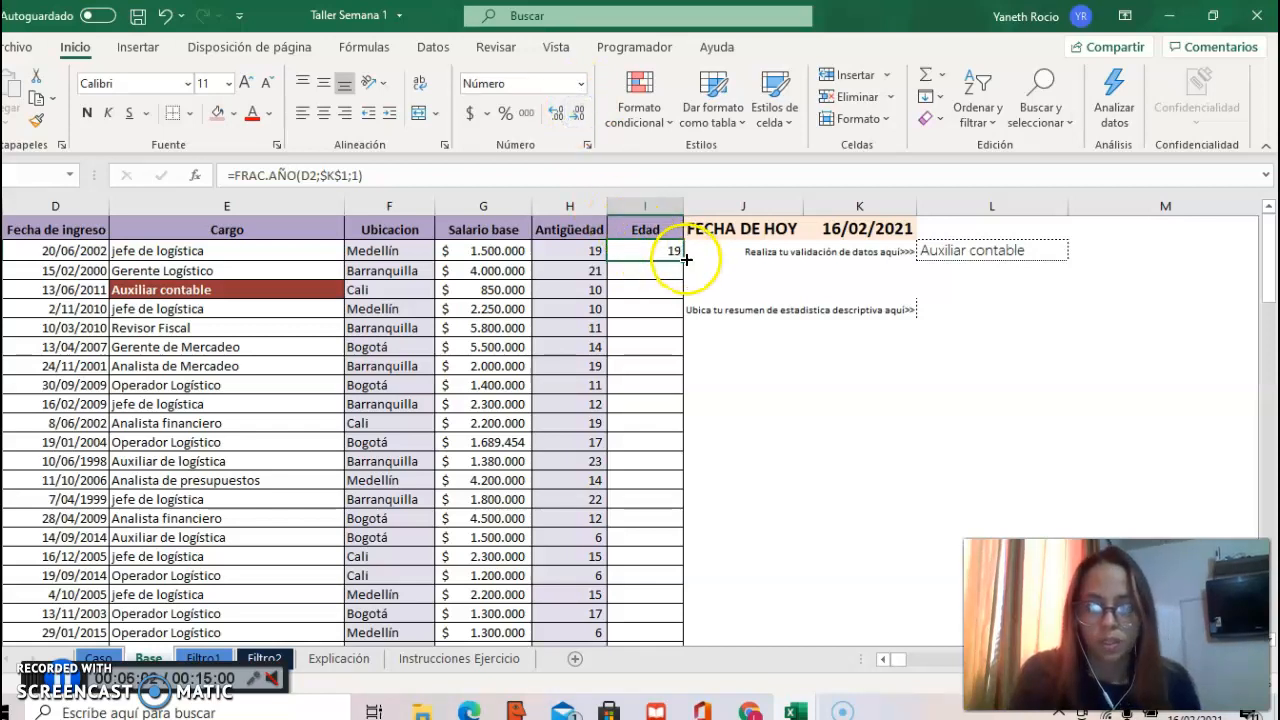
{"action": "double_click", "coordinate": [683, 260]}
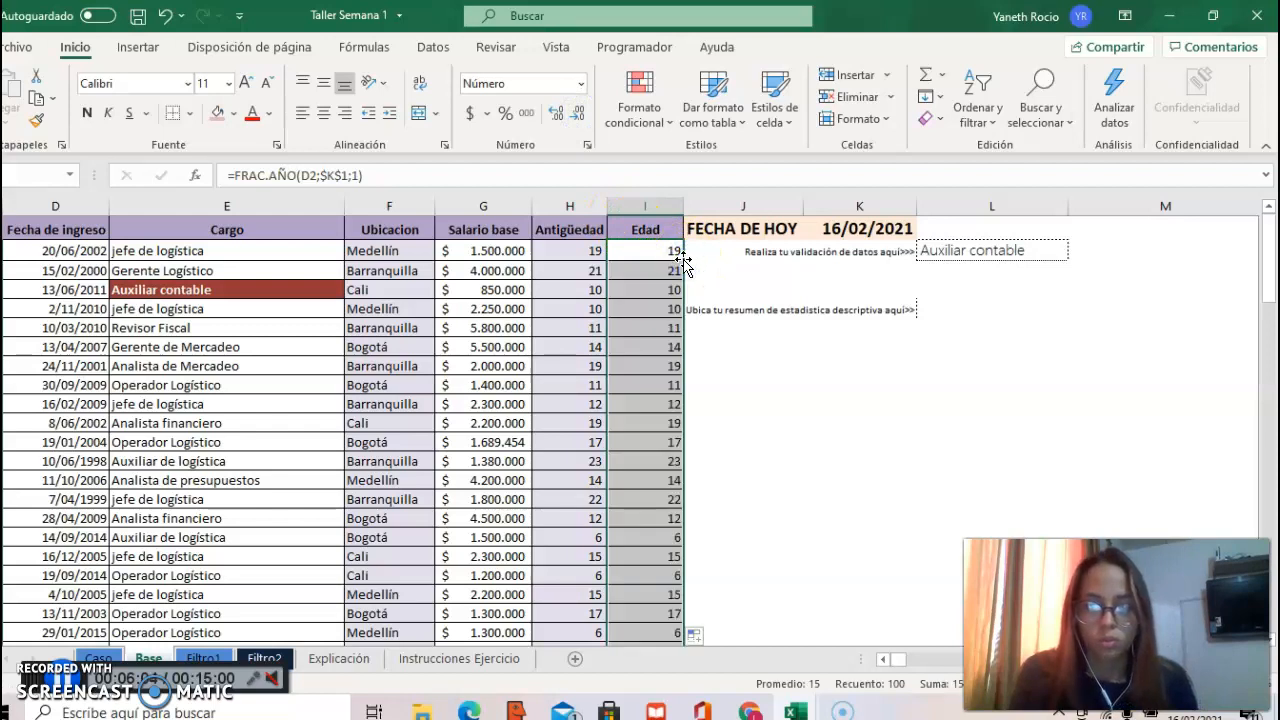
{"action": "left_click_drag", "start_coordinate": [1268, 230], "coordinate": [1268, 360]}
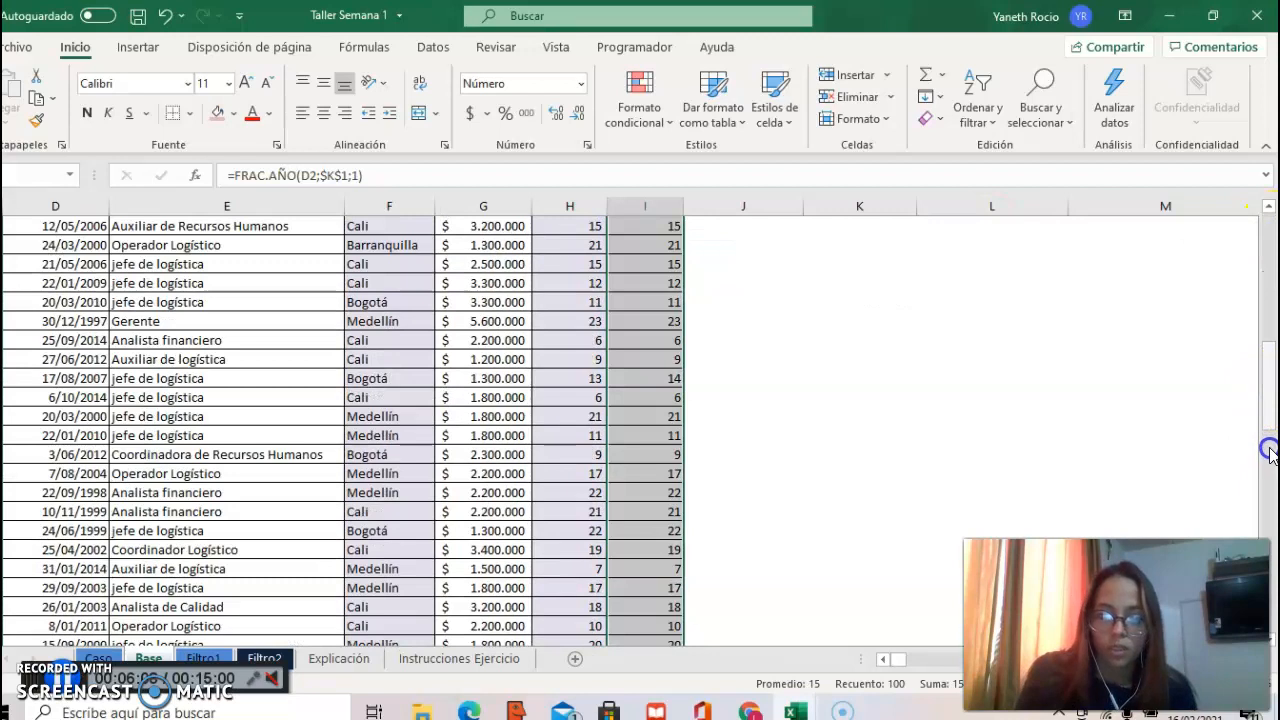
{"action": "left_click_drag", "start_coordinate": [1268, 360], "coordinate": [1268, 225]}
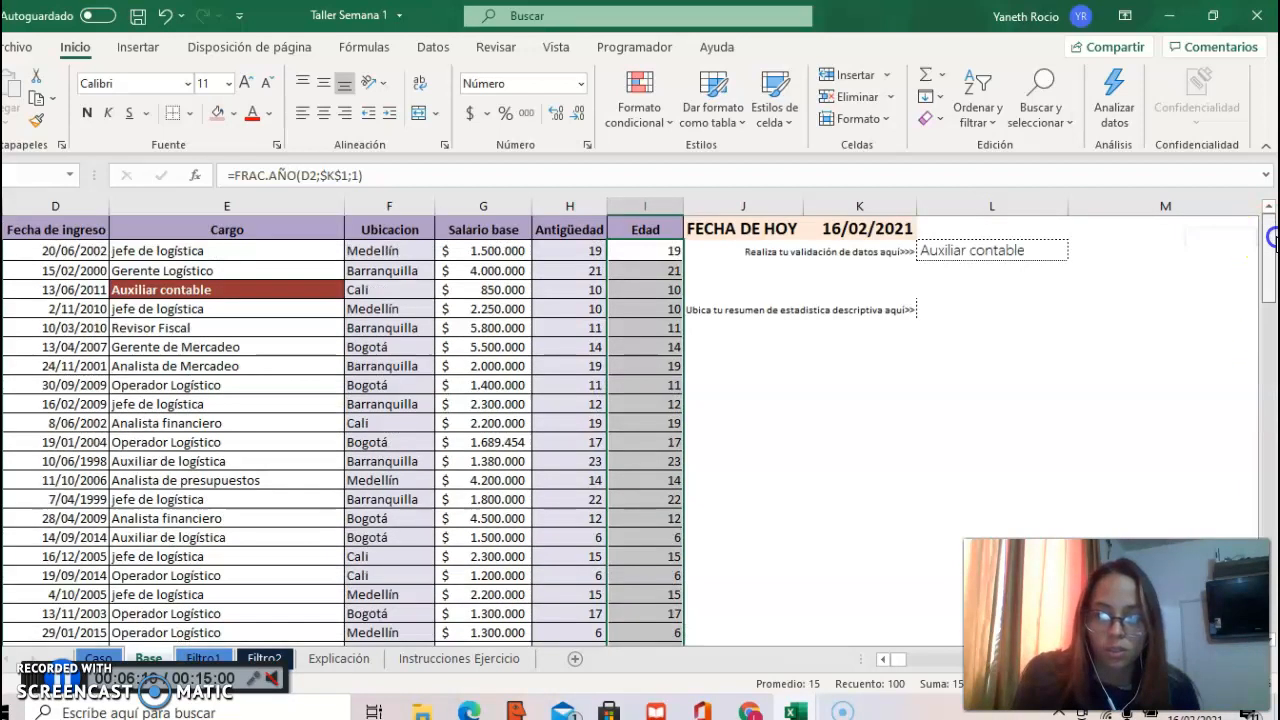
Step: On the Caso sheet, shade the point 3 instruction with the same light red fill as the completed points
{"action": "left_click", "coordinate": [98, 658]}
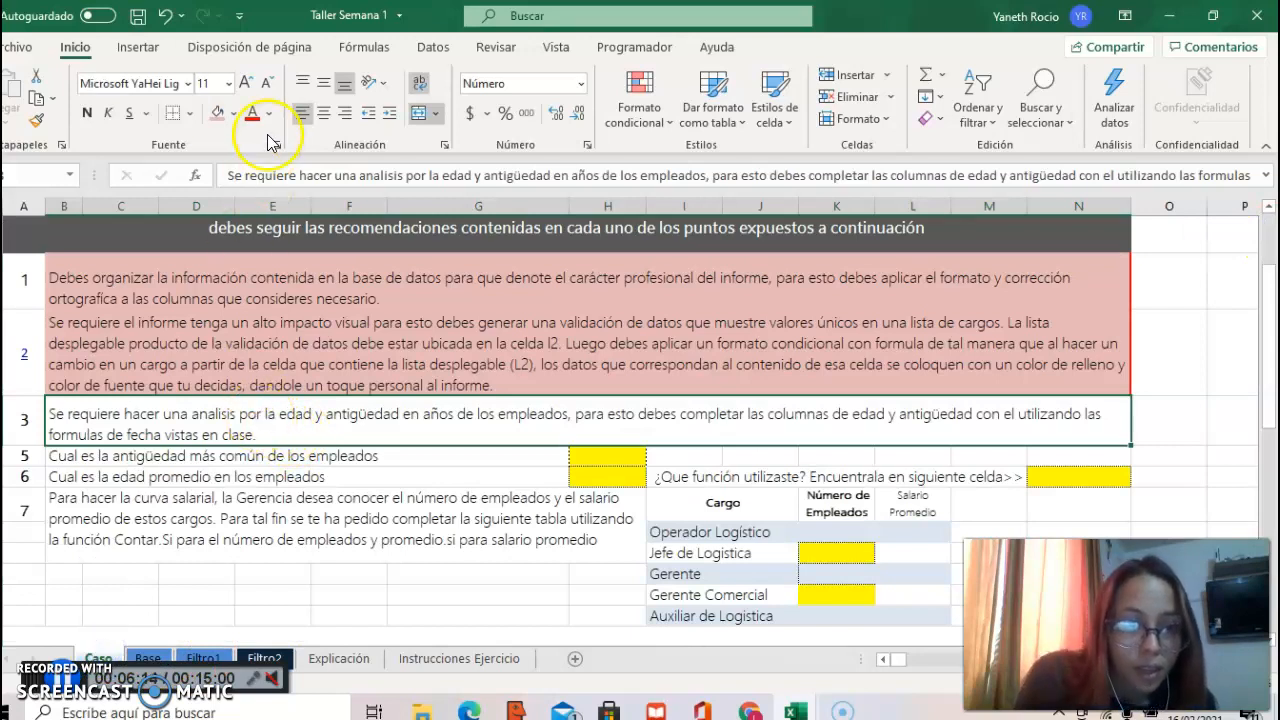
{"action": "left_click", "coordinate": [218, 113]}
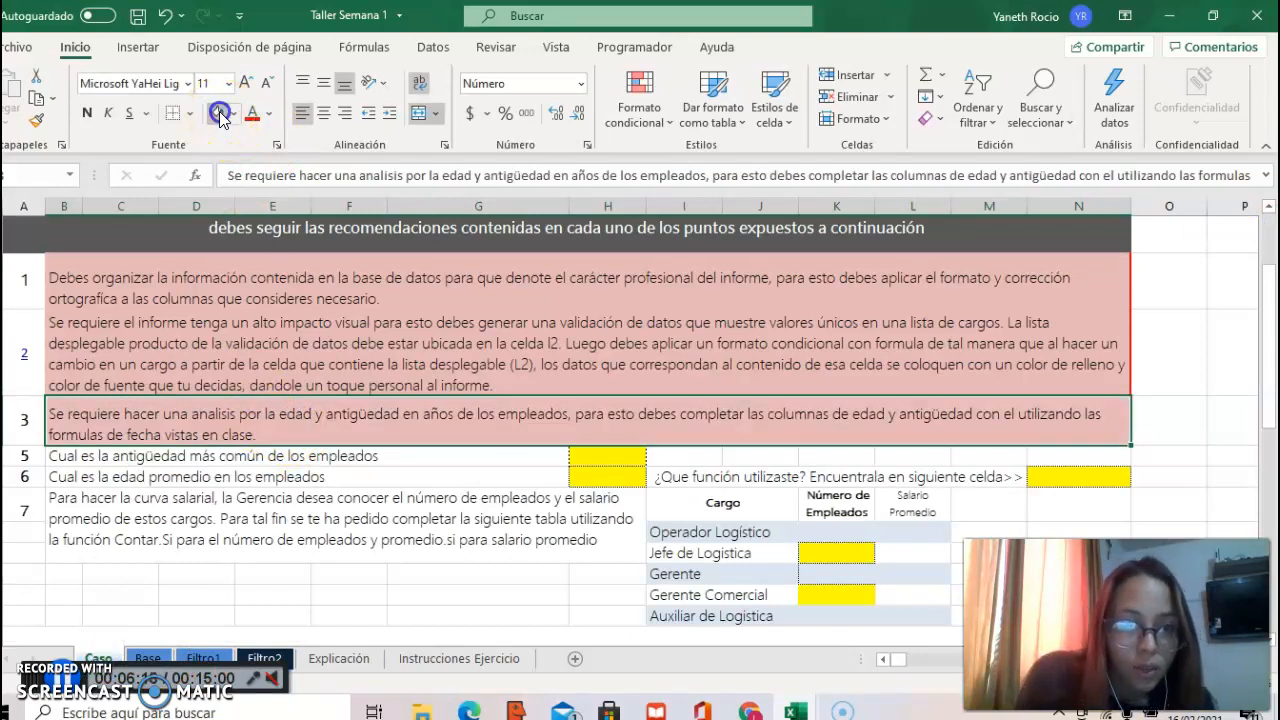
{"action": "left_click", "coordinate": [366, 457]}
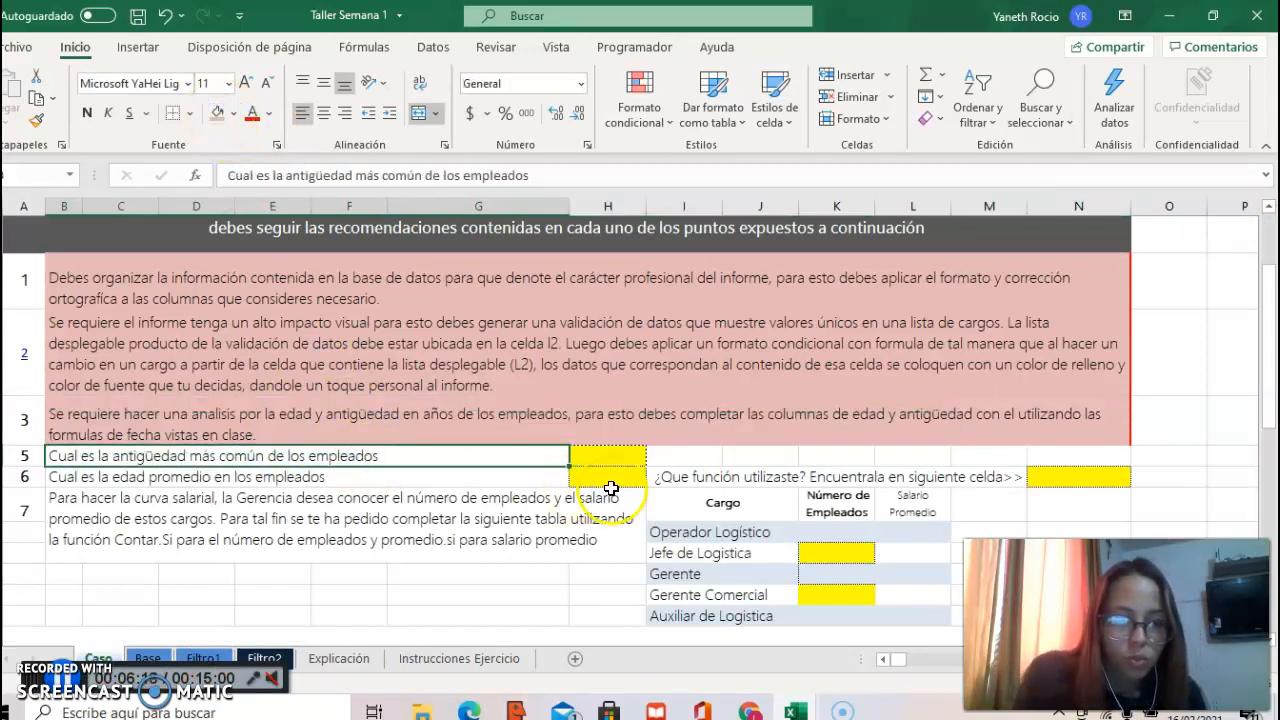
{"action": "left_click", "coordinate": [629, 459]}
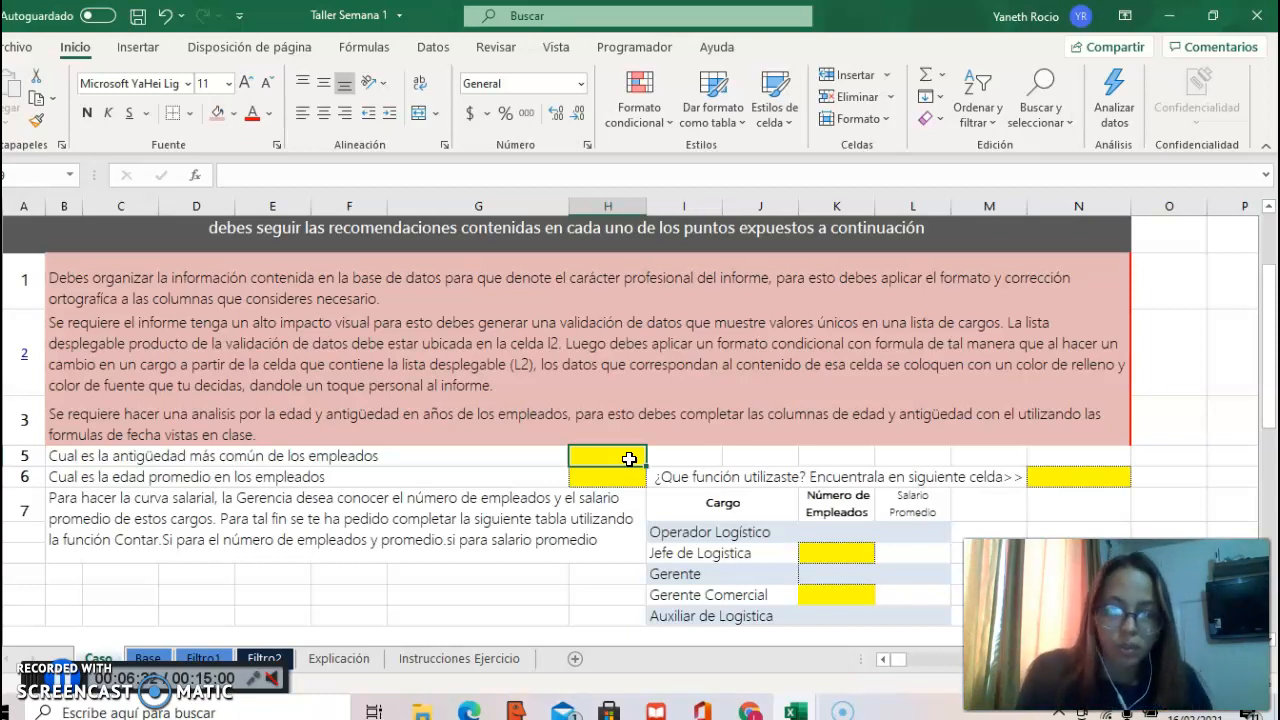
Step: On the Base sheet, wrap the H2 formula as =REDONDEAR(DIAS360(D2;$K$1;FALSO)/360;0) and fill it down the Antigüedad column
{"action": "left_click", "coordinate": [150, 658]}
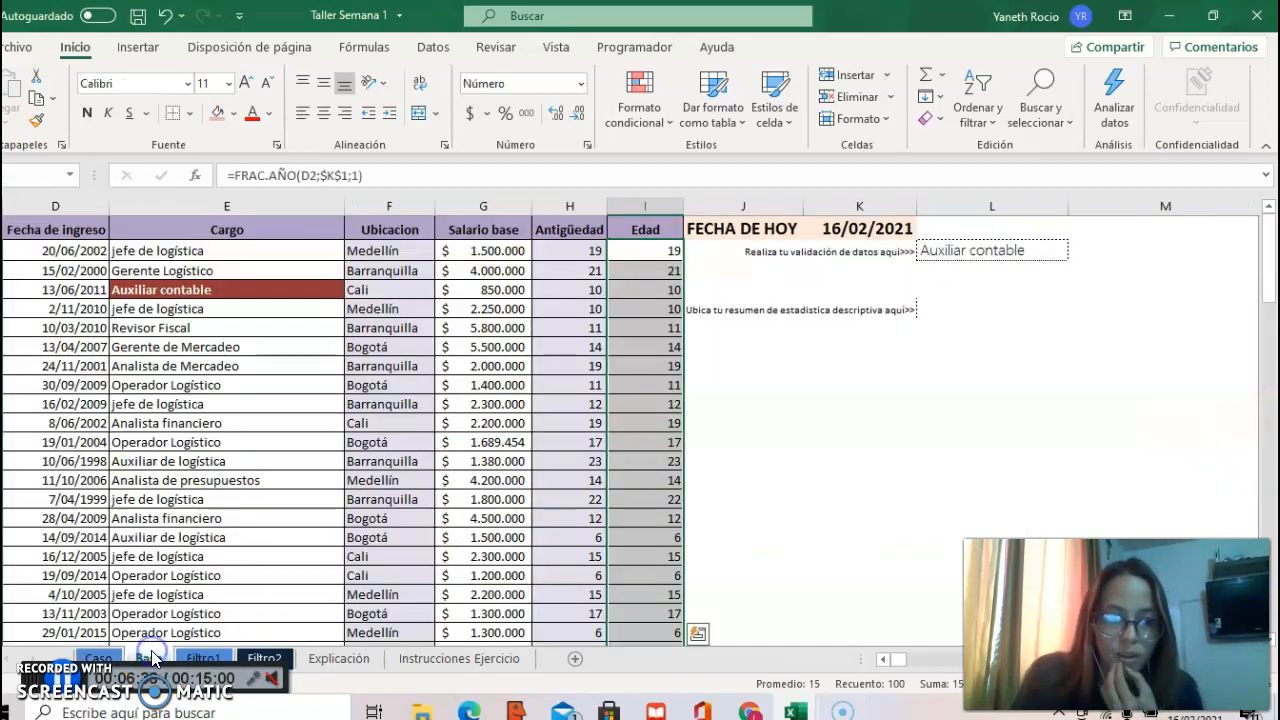
{"action": "left_click", "coordinate": [579, 251]}
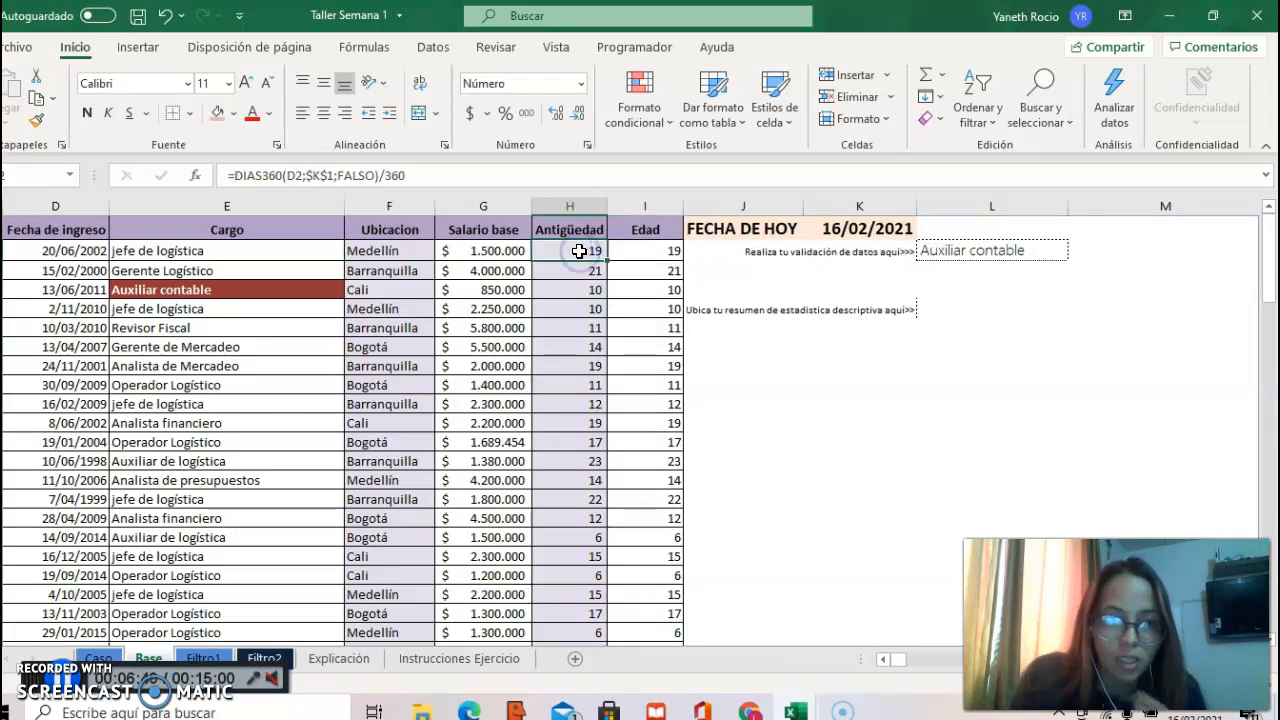
{"action": "left_click", "coordinate": [232, 175]}
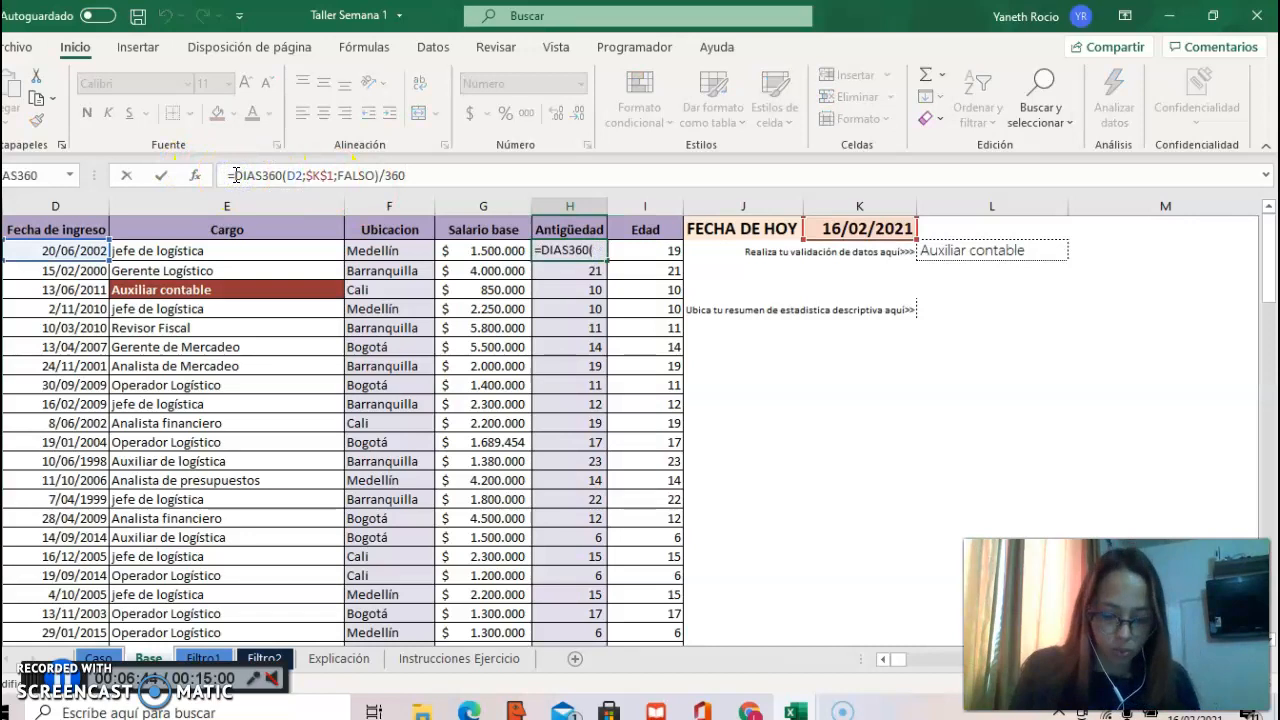
{"action": "type", "text": "RE"}
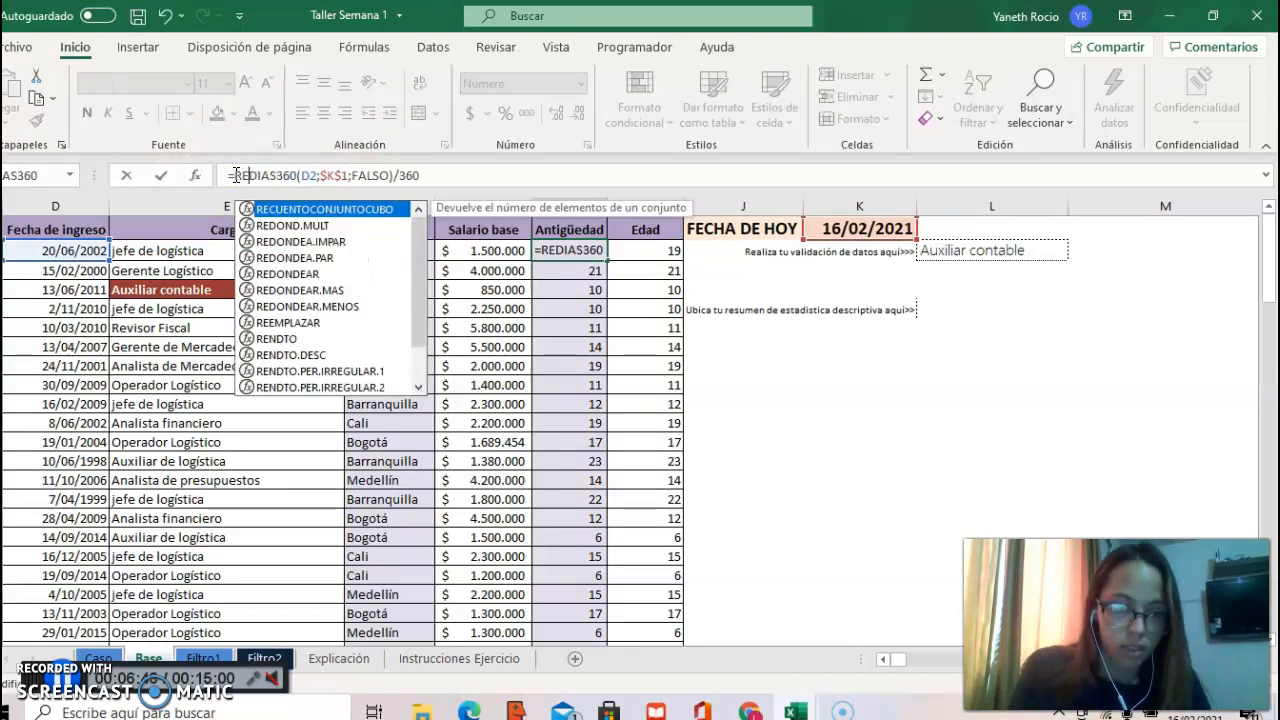
{"action": "type", "text": "DONDEAR"}
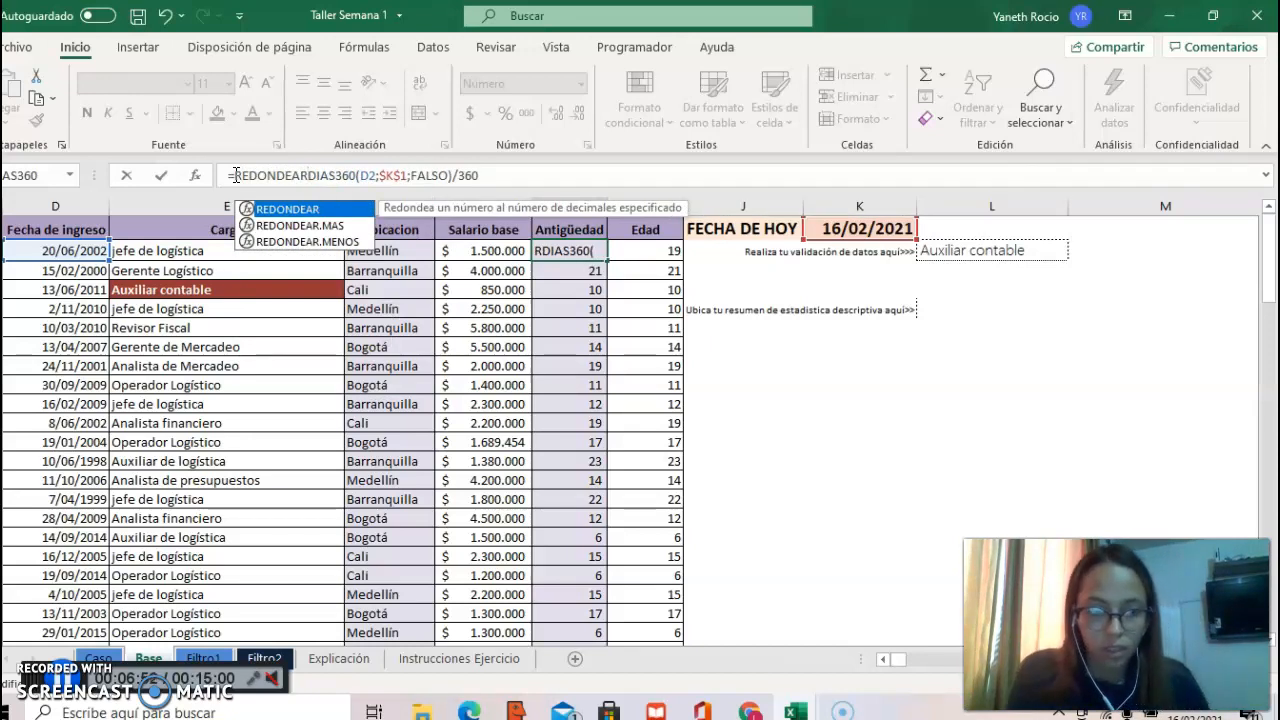
{"action": "type", "text": "("}
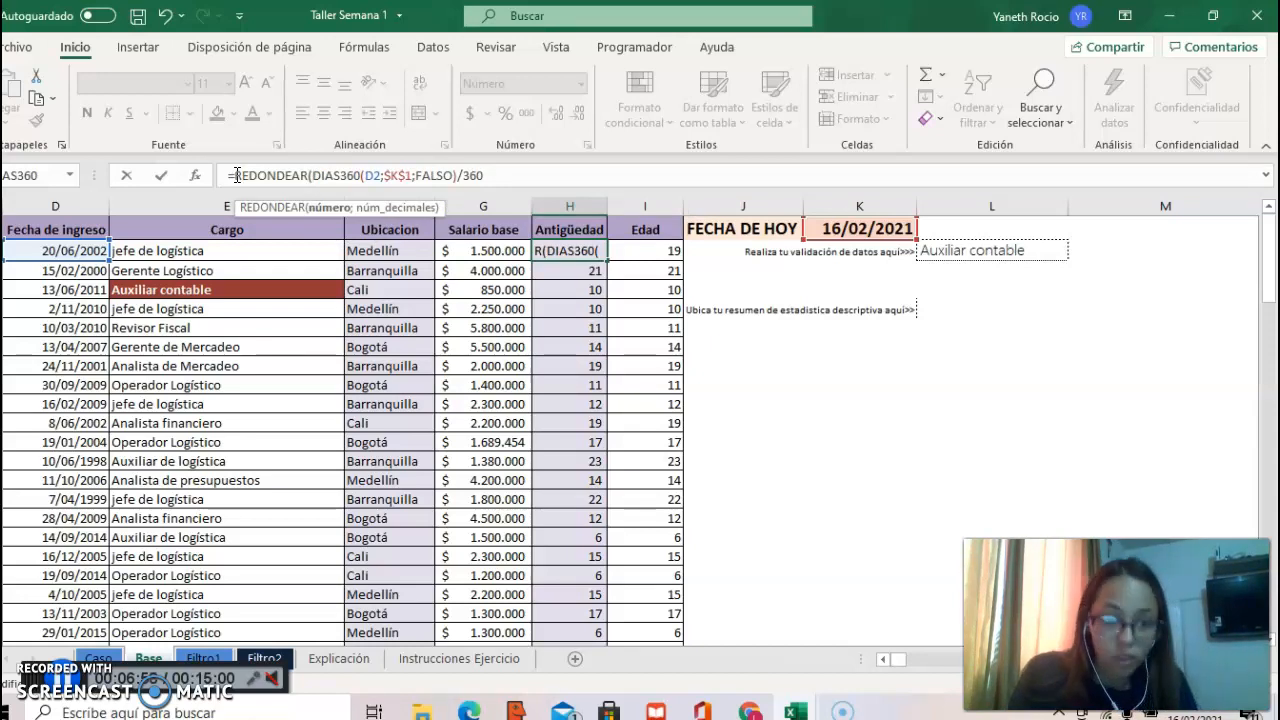
{"action": "left_click", "coordinate": [531, 180]}
{"action": "type", "text": ";0)"}
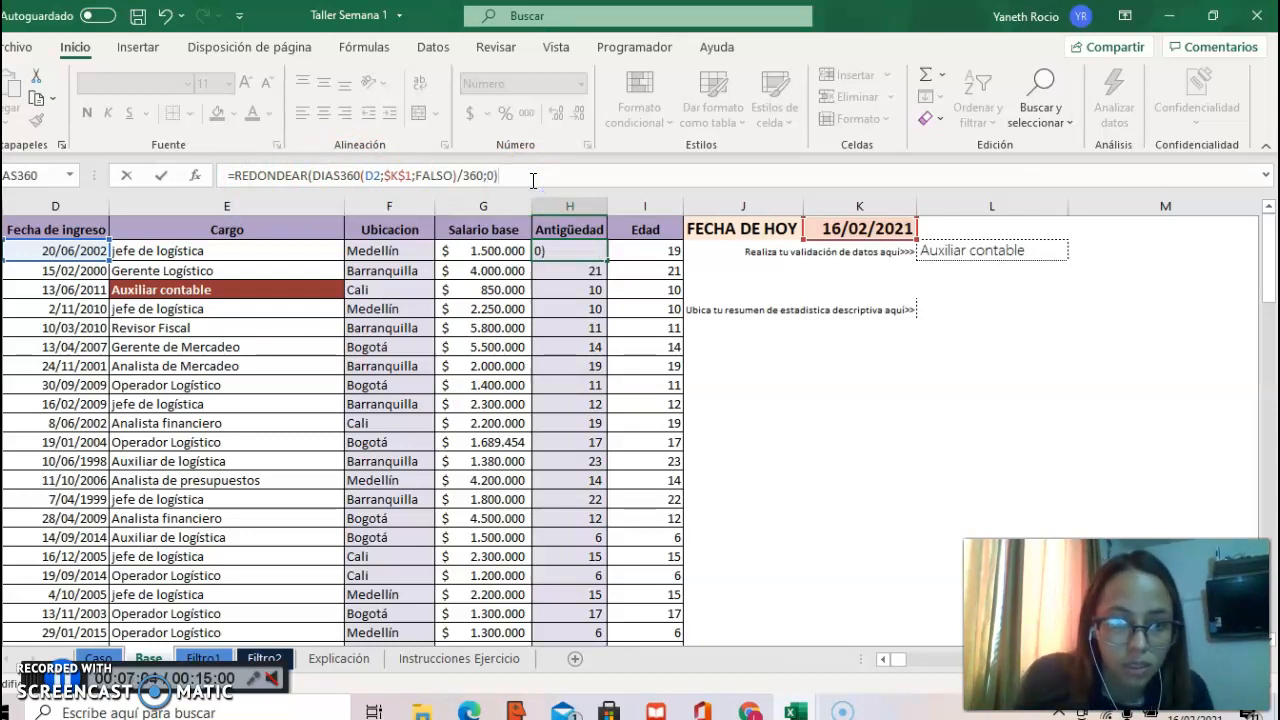
{"action": "key", "text": "ctrl+Return"}
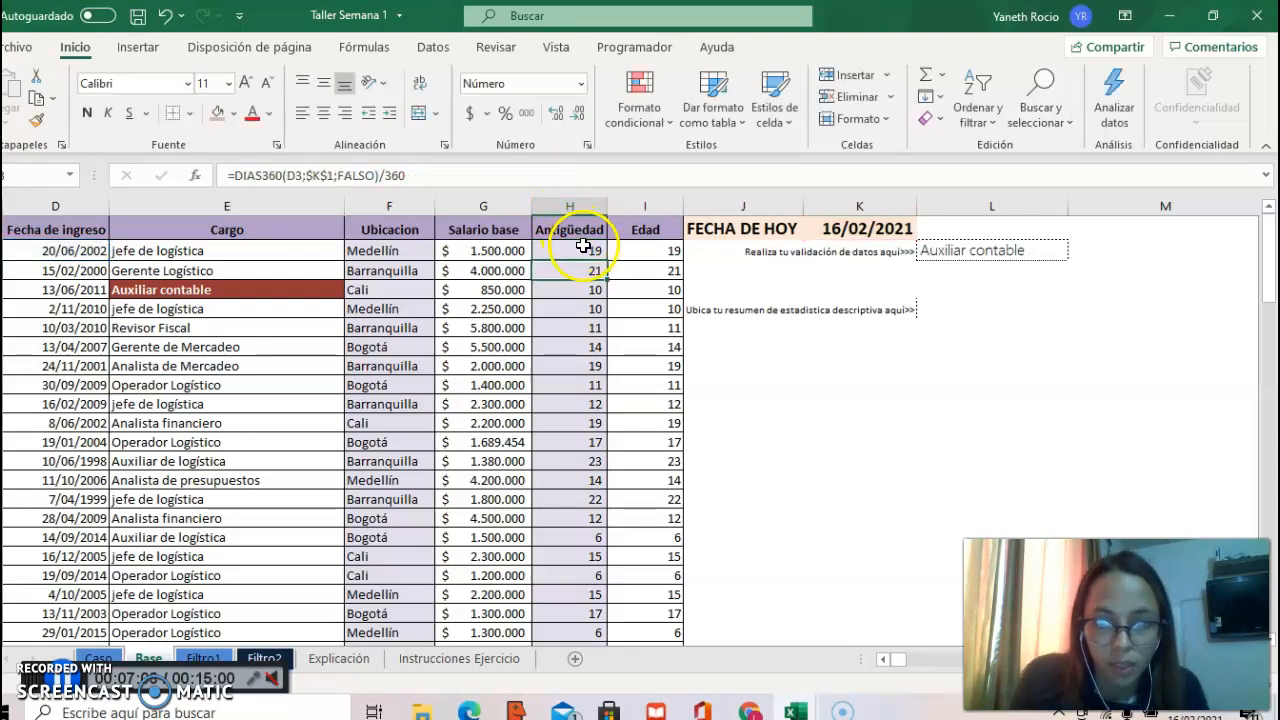
{"action": "double_click", "coordinate": [609, 259]}
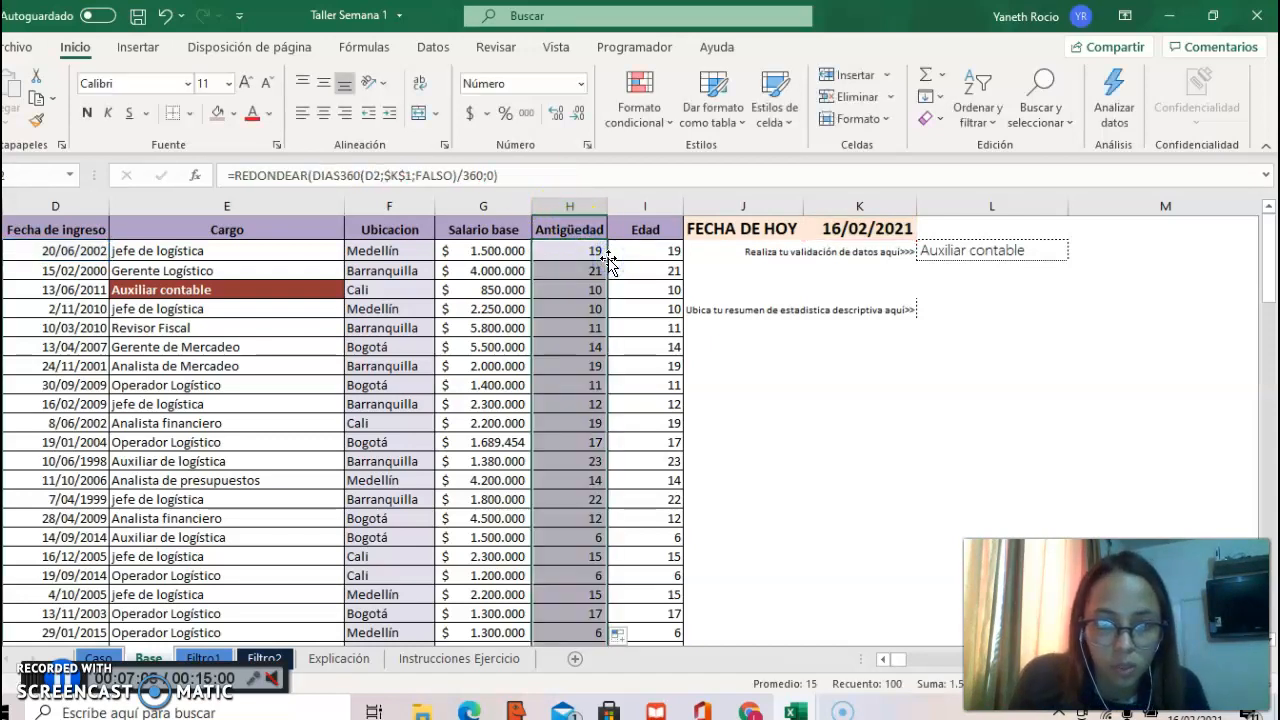
{"action": "left_click", "coordinate": [579, 313]}
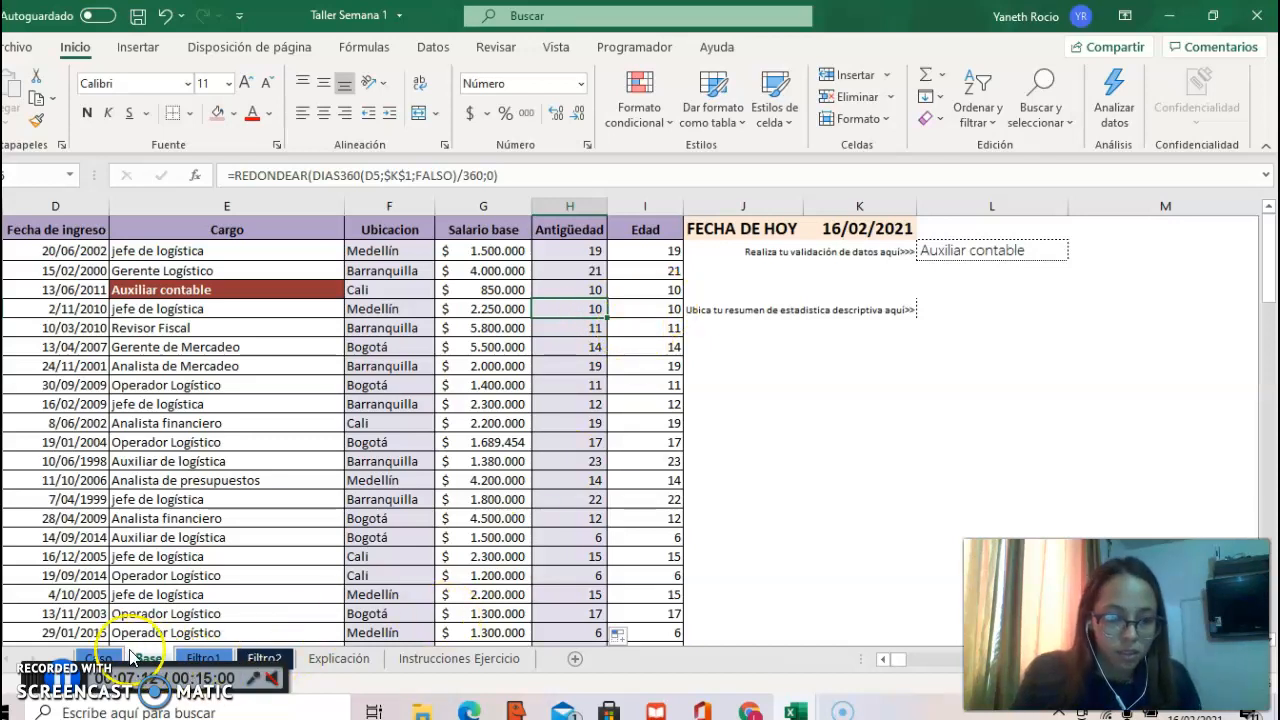
Step: On the Caso sheet, answer question 5 on the most common antigüedad with =MODA(Base!H2:H101)
{"action": "left_click", "coordinate": [98, 658]}
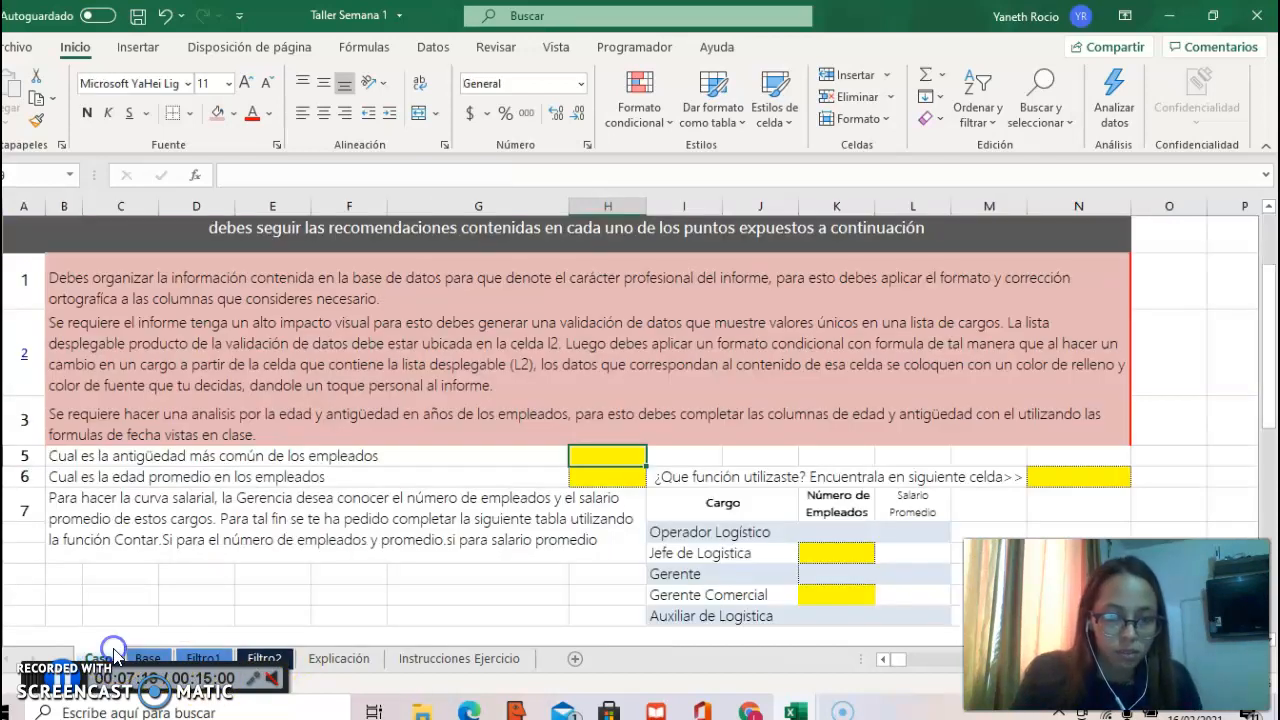
{"action": "left_click", "coordinate": [616, 456]}
{"action": "type", "text": "="}
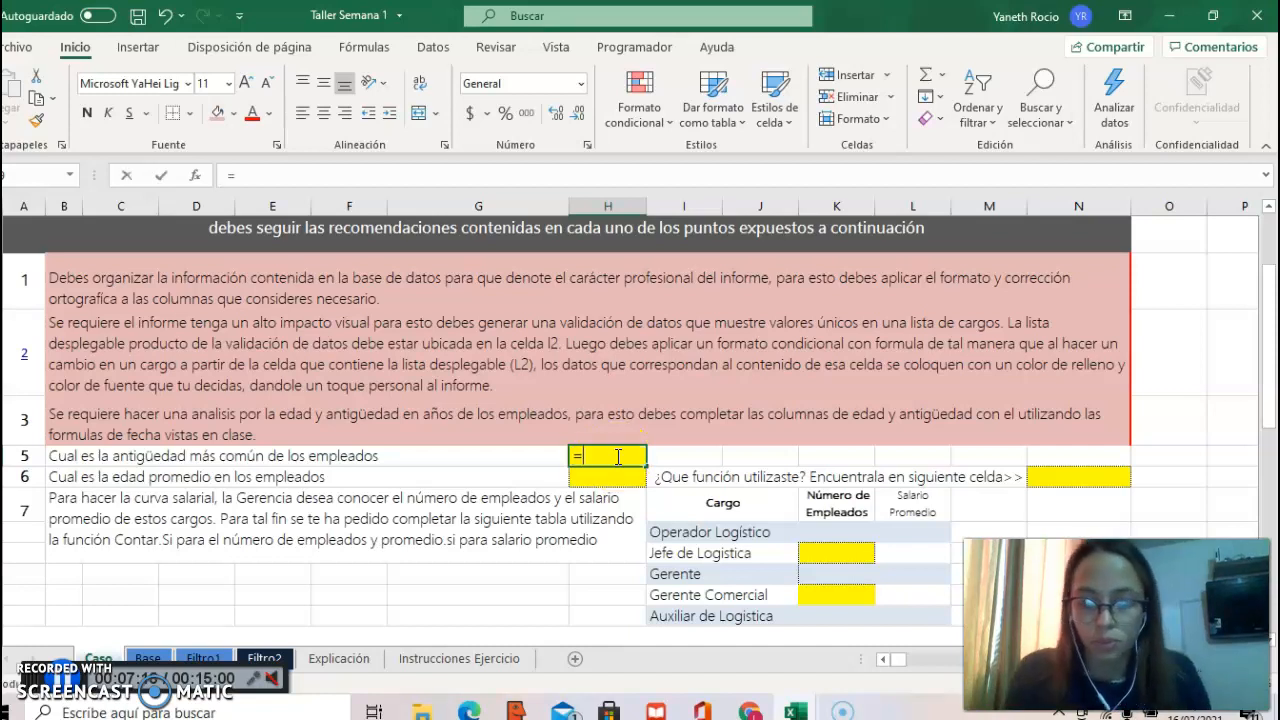
{"action": "type", "text": "MODA(Base!"}
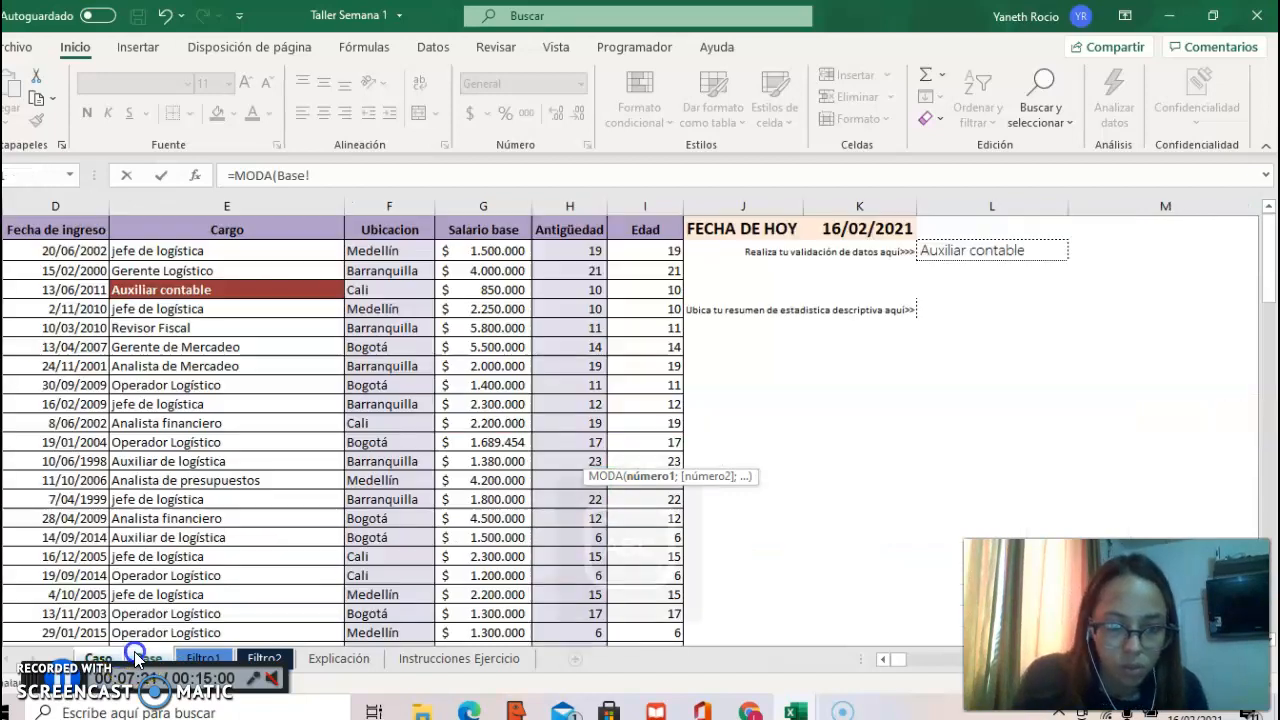
{"action": "left_click", "coordinate": [148, 658]}
{"action": "left_click", "coordinate": [559, 249]}
{"action": "key", "text": "ctrl+shift+Down"}
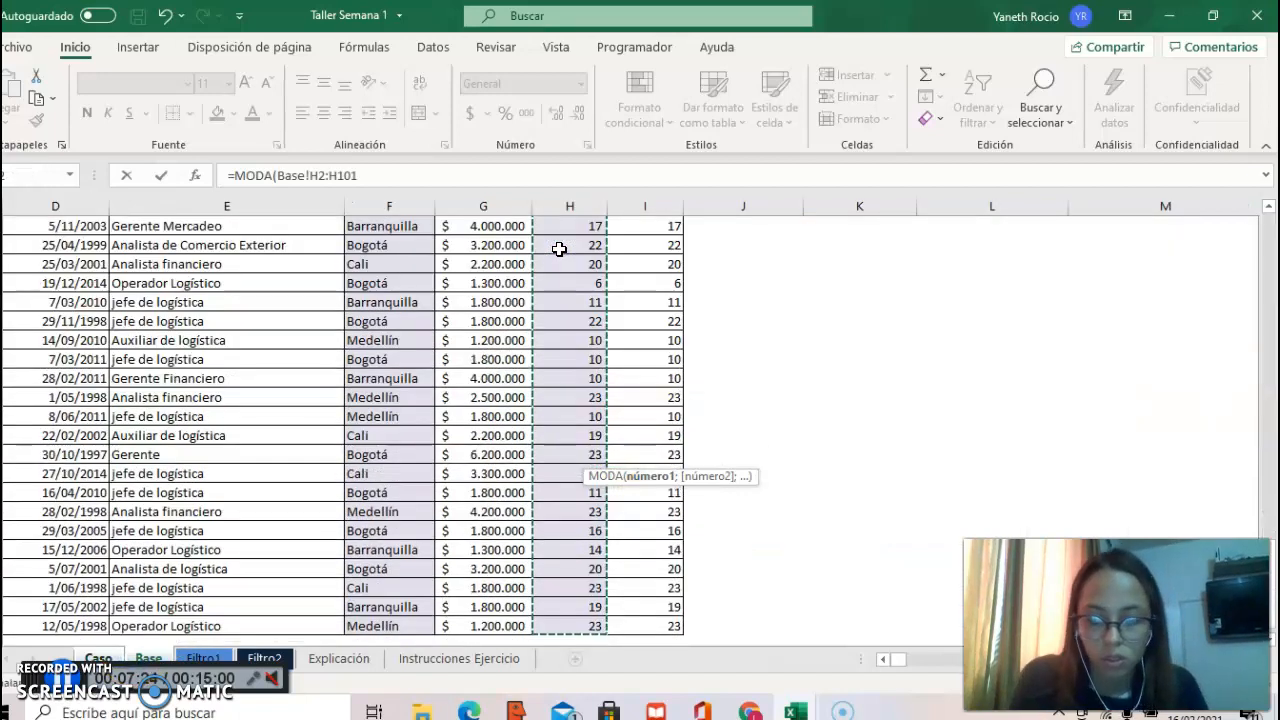
{"action": "type", "text": ")"}
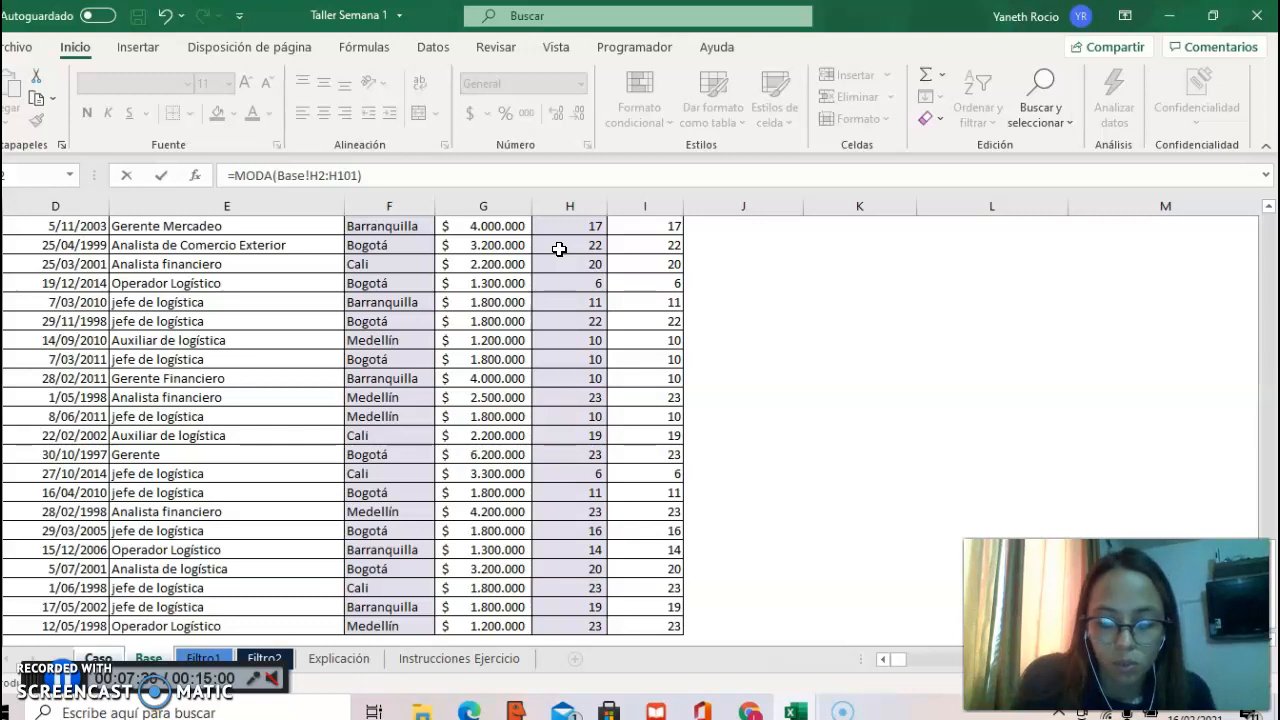
{"action": "key", "text": "Return"}
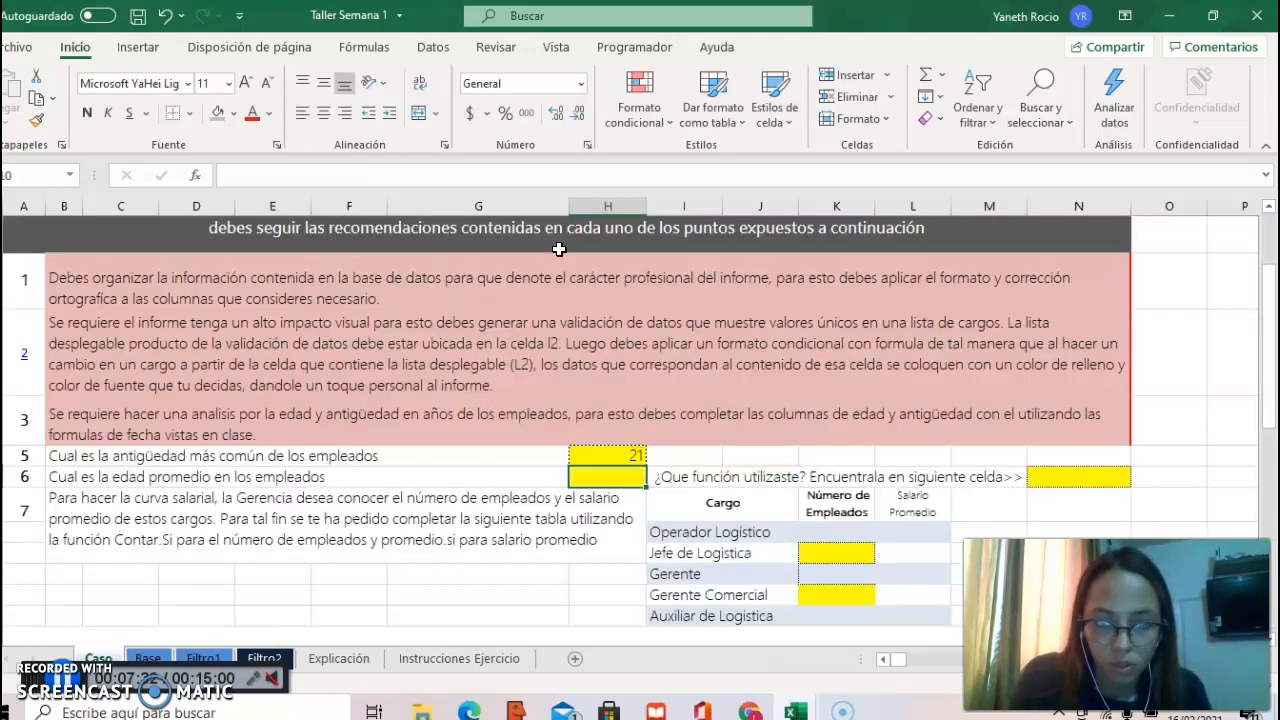
{"action": "left_click", "coordinate": [630, 457]}
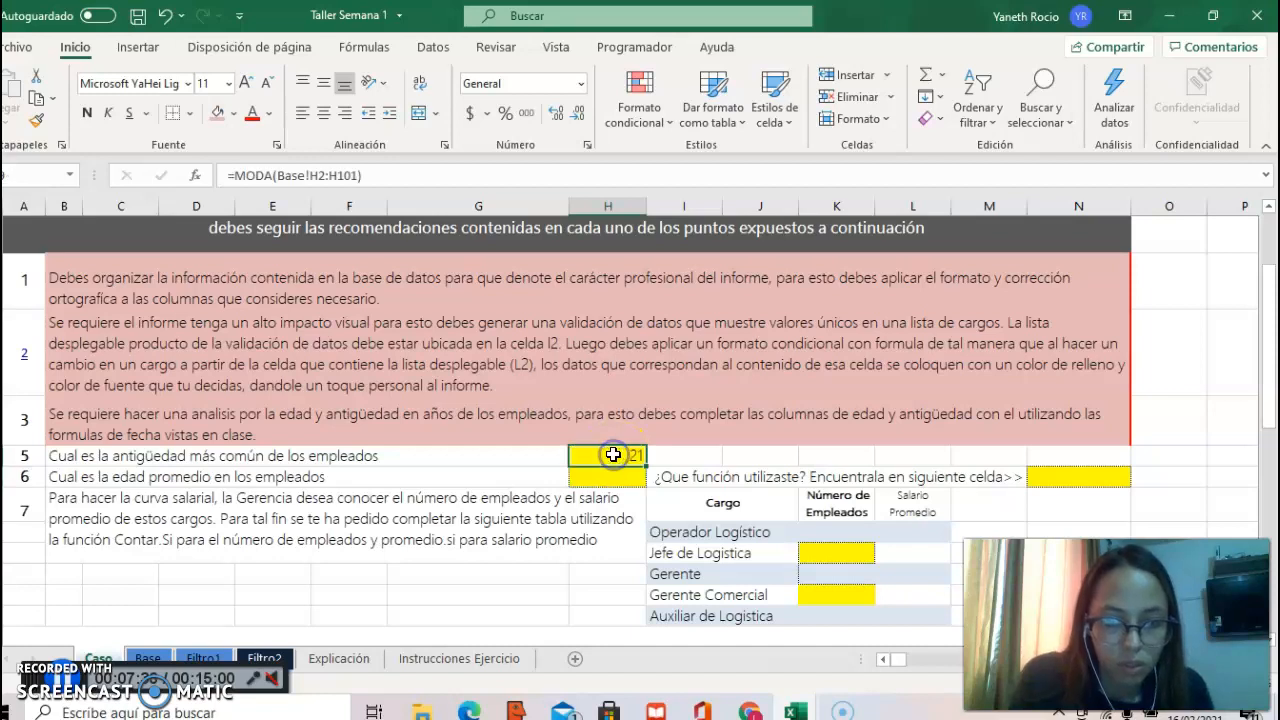
{"action": "key", "text": "ctrl+c"}
Step: Answer question 6 on the employees' average age with =PROMEDIO(Base!I2:I101)
{"action": "left_click", "coordinate": [616, 477]}
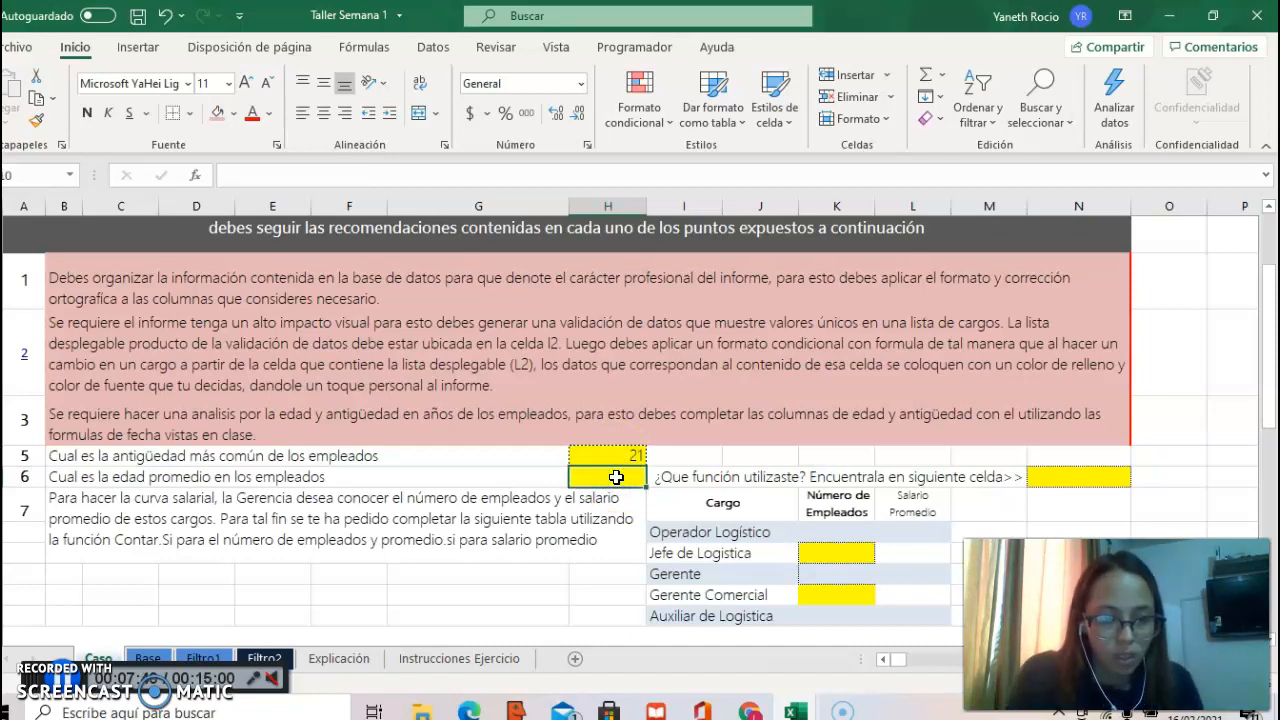
{"action": "type", "text": "=PROME"}
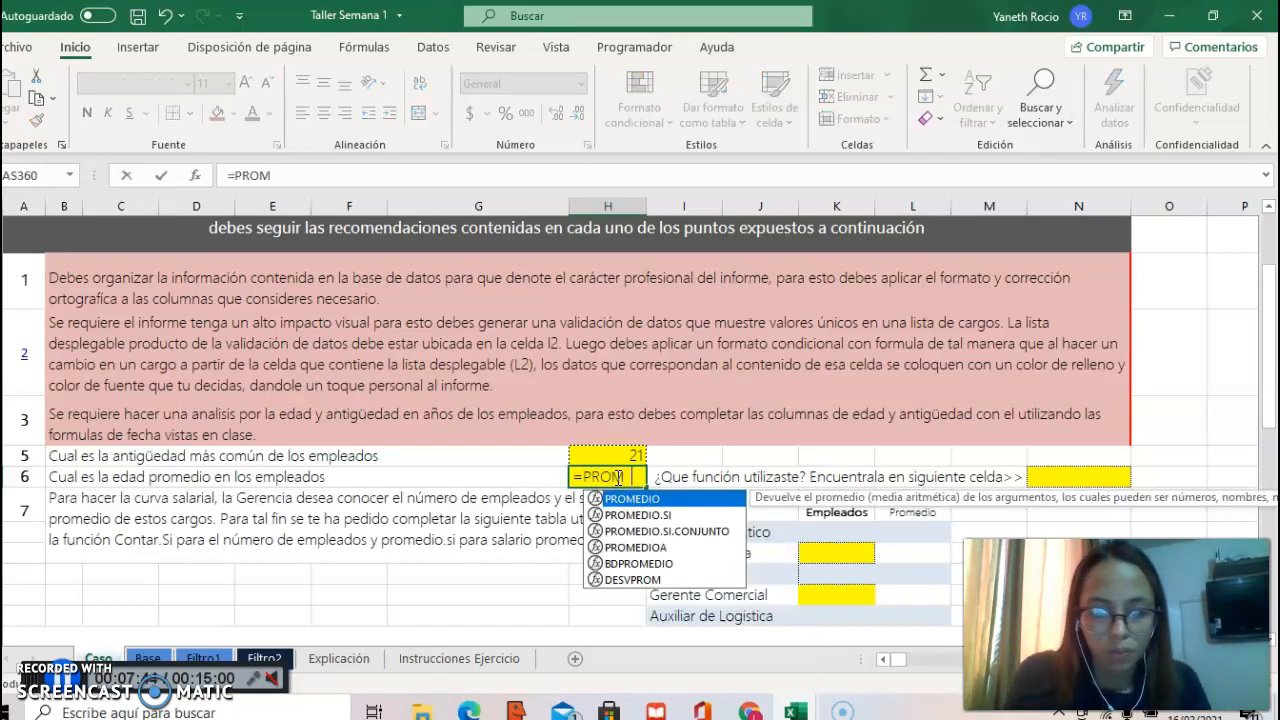
{"action": "double_click", "coordinate": [630, 498]}
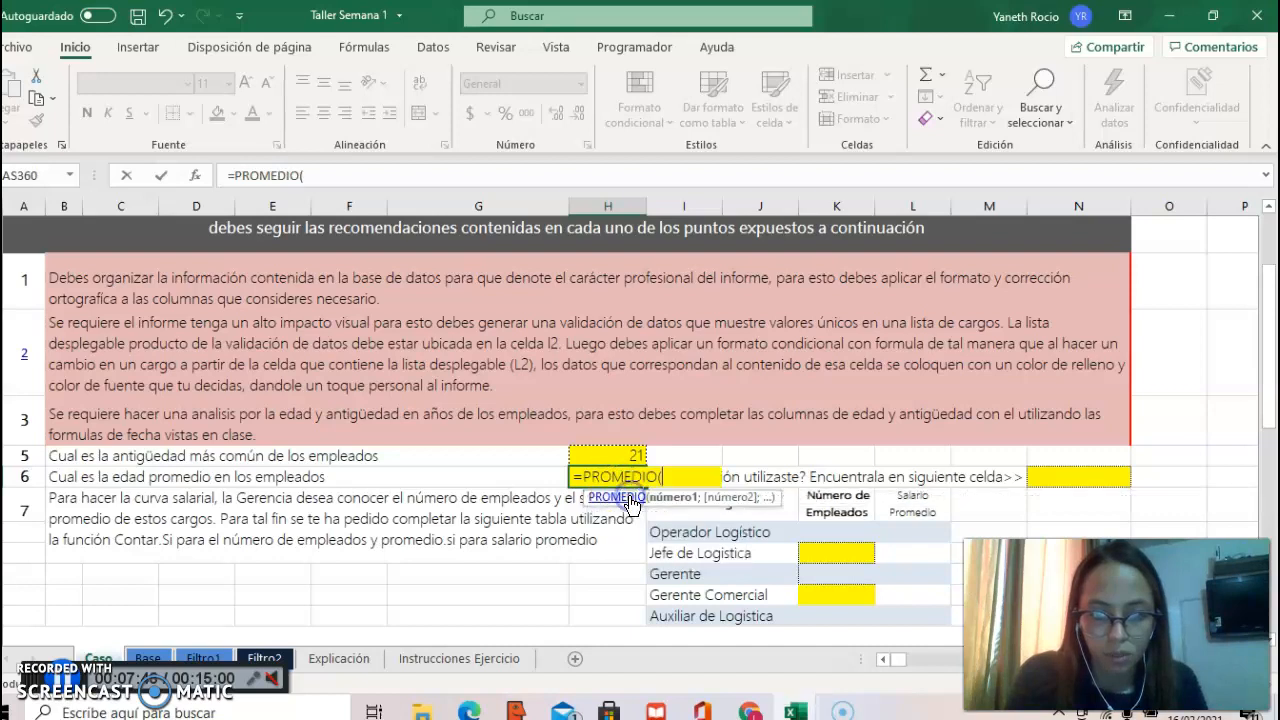
{"action": "left_click", "coordinate": [148, 658]}
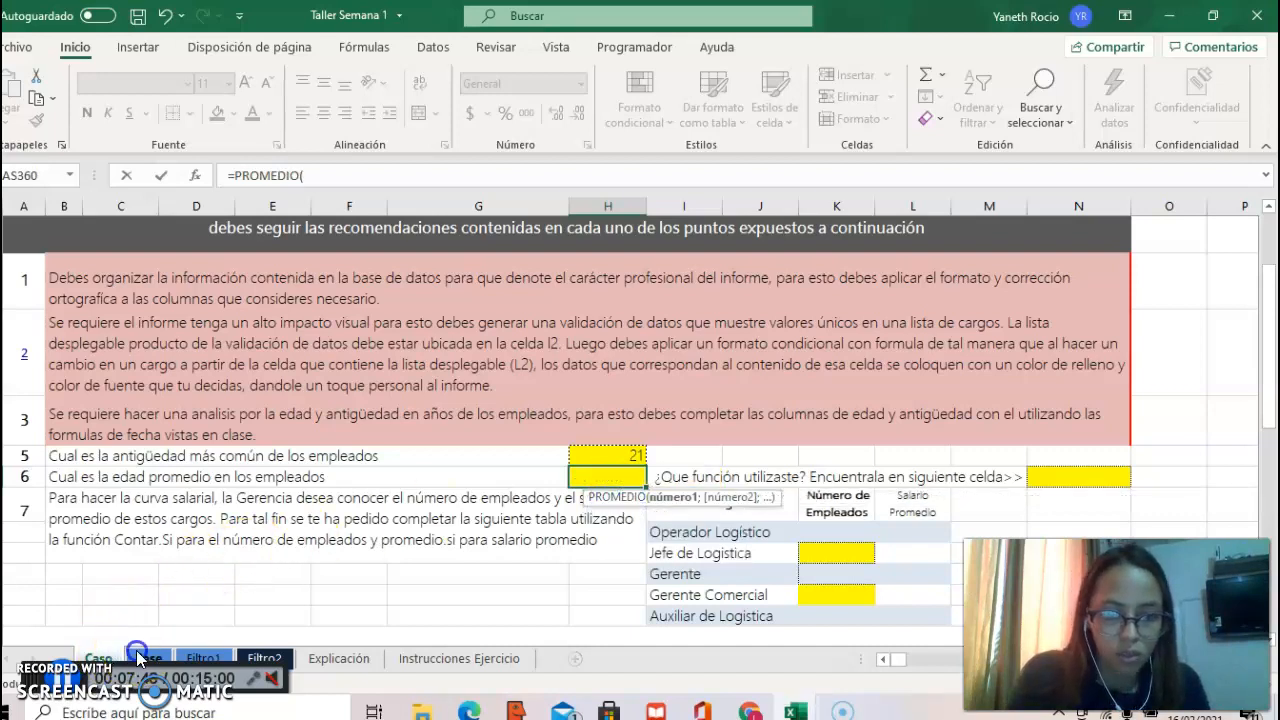
{"action": "left_click", "coordinate": [1269, 229]}
{"action": "left_click", "coordinate": [1269, 229]}
{"action": "left_click", "coordinate": [651, 250]}
{"action": "key", "text": "ctrl+shift+Down"}
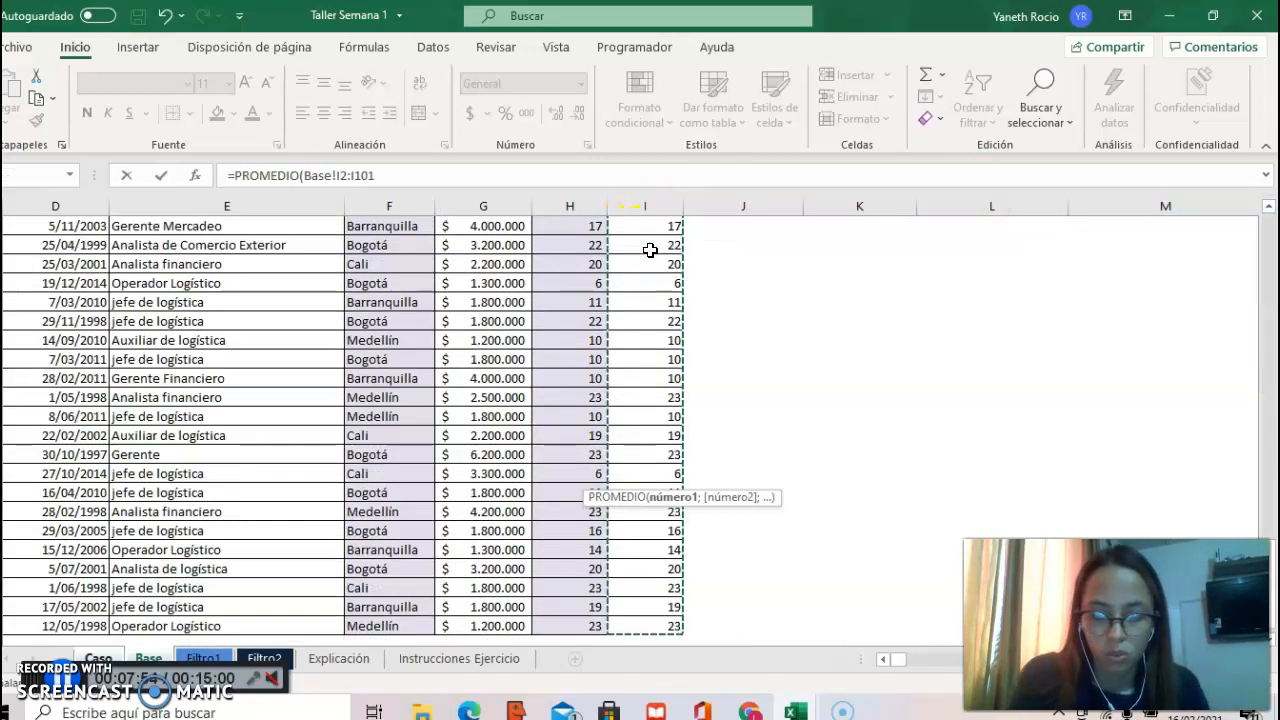
{"action": "type", "text": ")"}
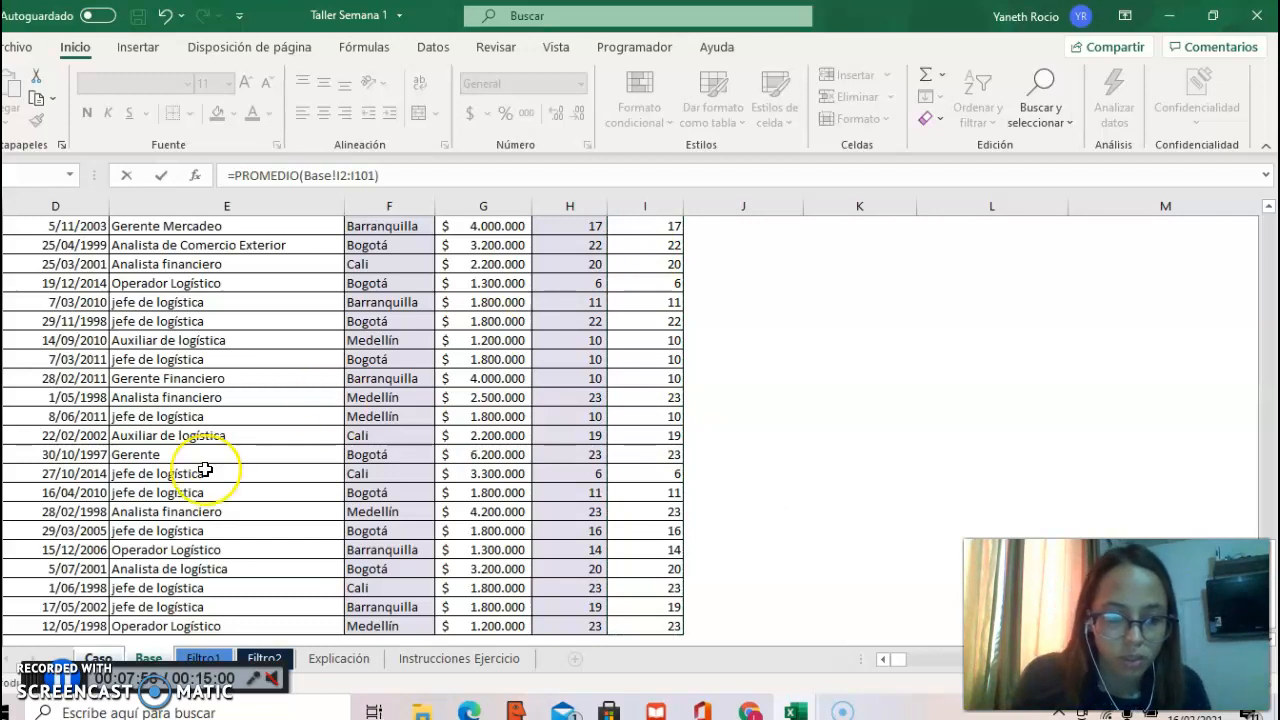
{"action": "key", "text": "Return"}
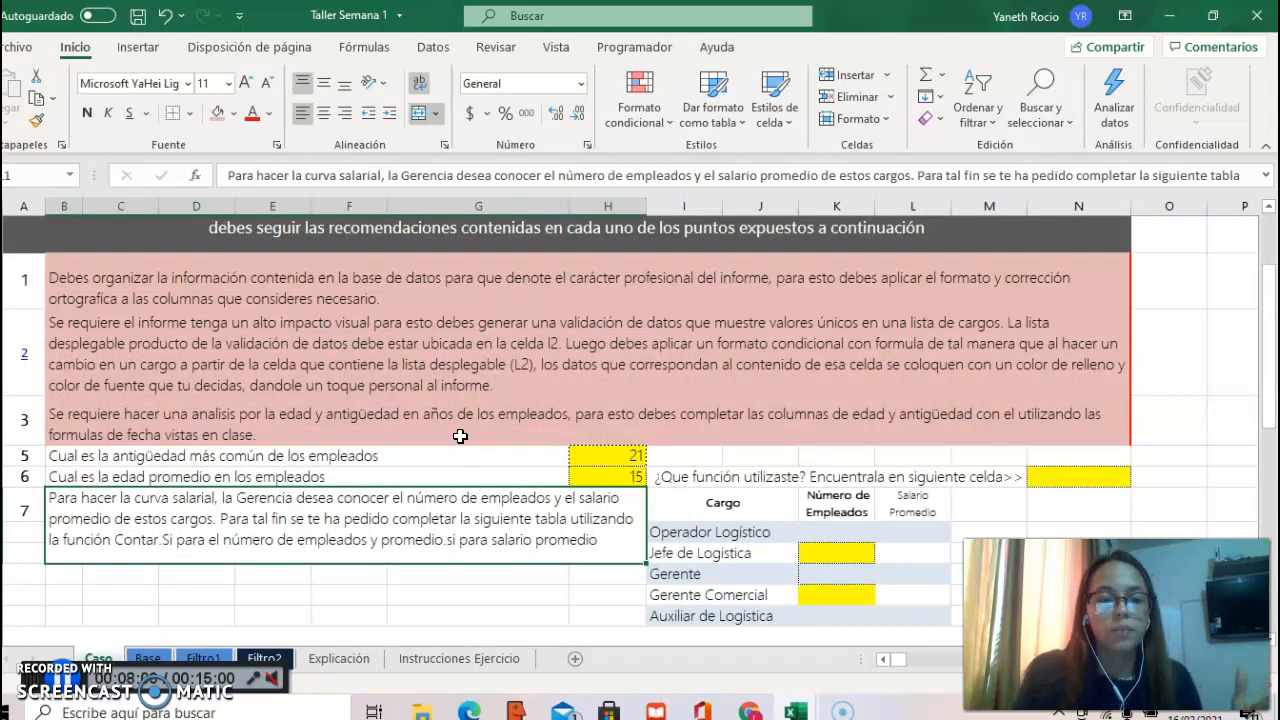
Step: Choose Promedio as the function used for question 6 in the yellow answer cell of column N
{"action": "left_click", "coordinate": [622, 476]}
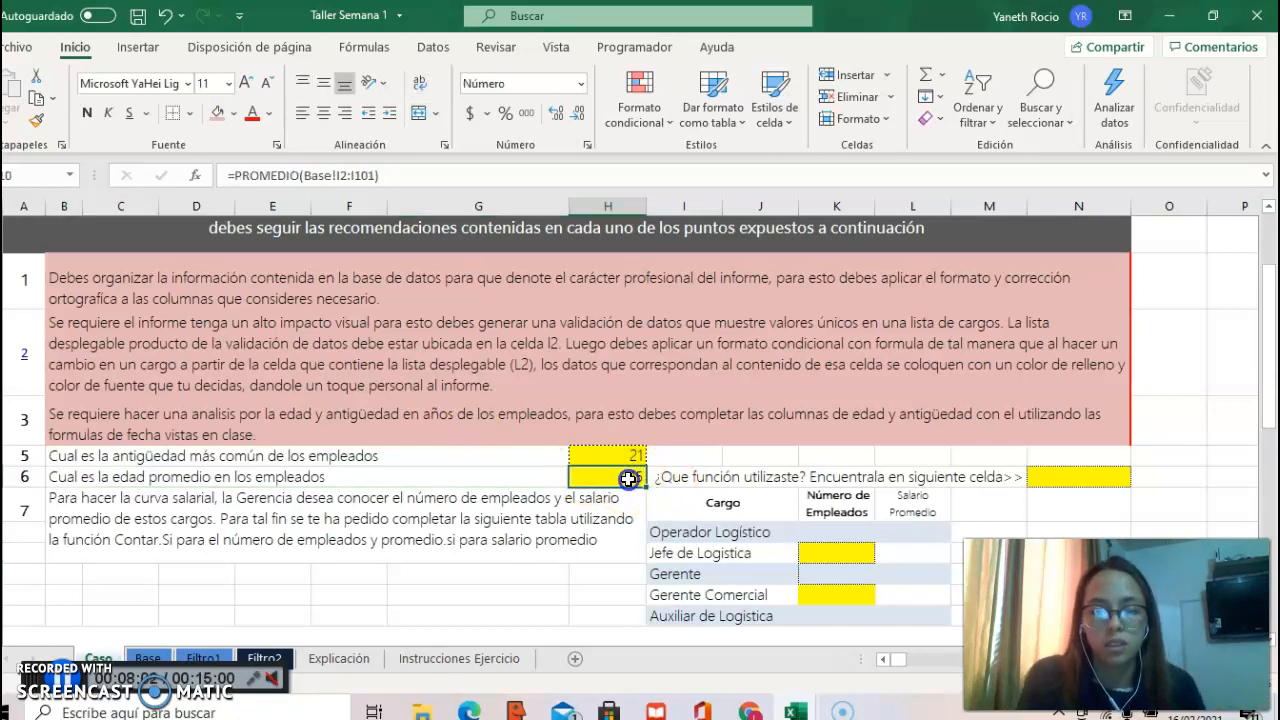
{"action": "left_click", "coordinate": [1068, 478]}
{"action": "left_click", "coordinate": [1138, 480]}
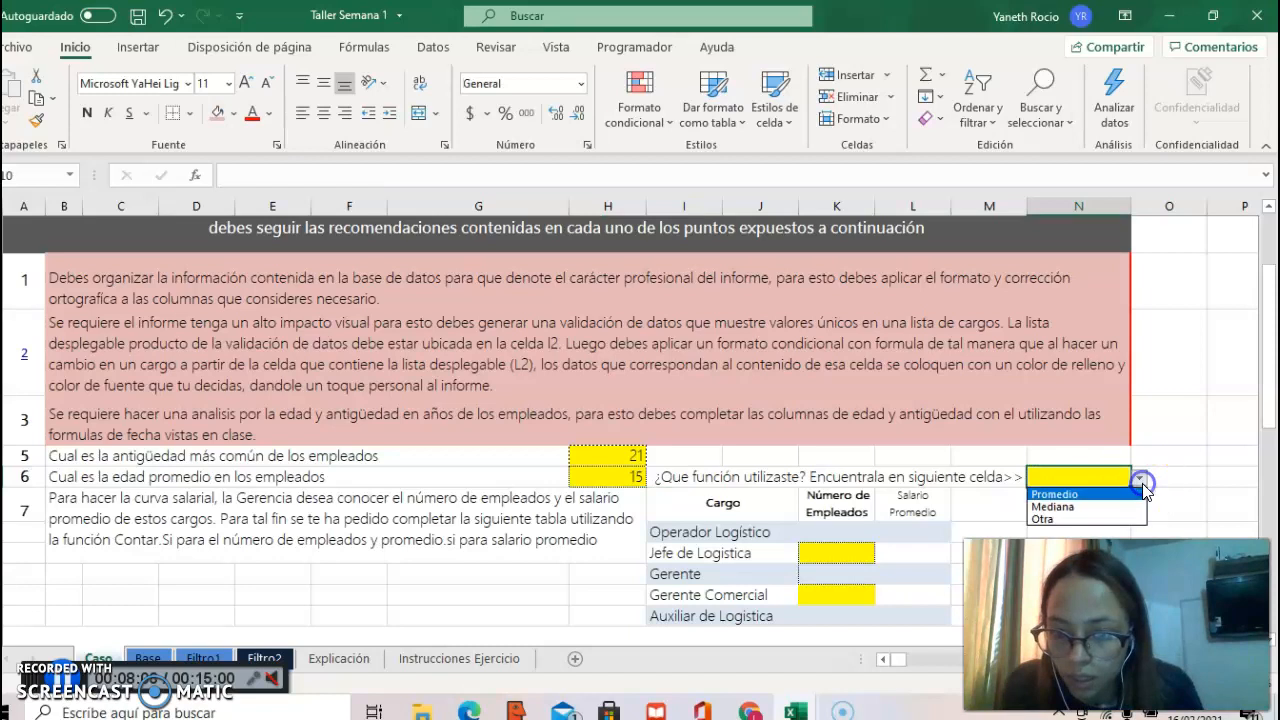
{"action": "left_click", "coordinate": [1122, 495]}
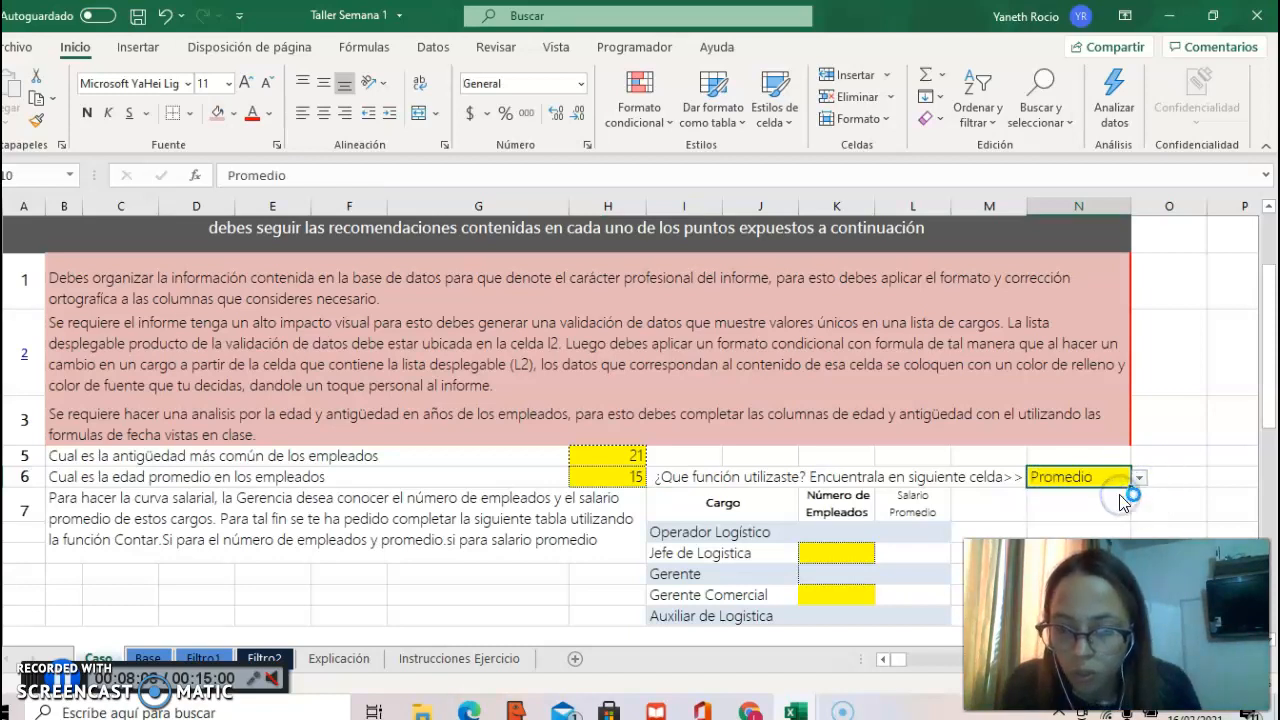
{"action": "left_click", "coordinate": [1056, 507]}
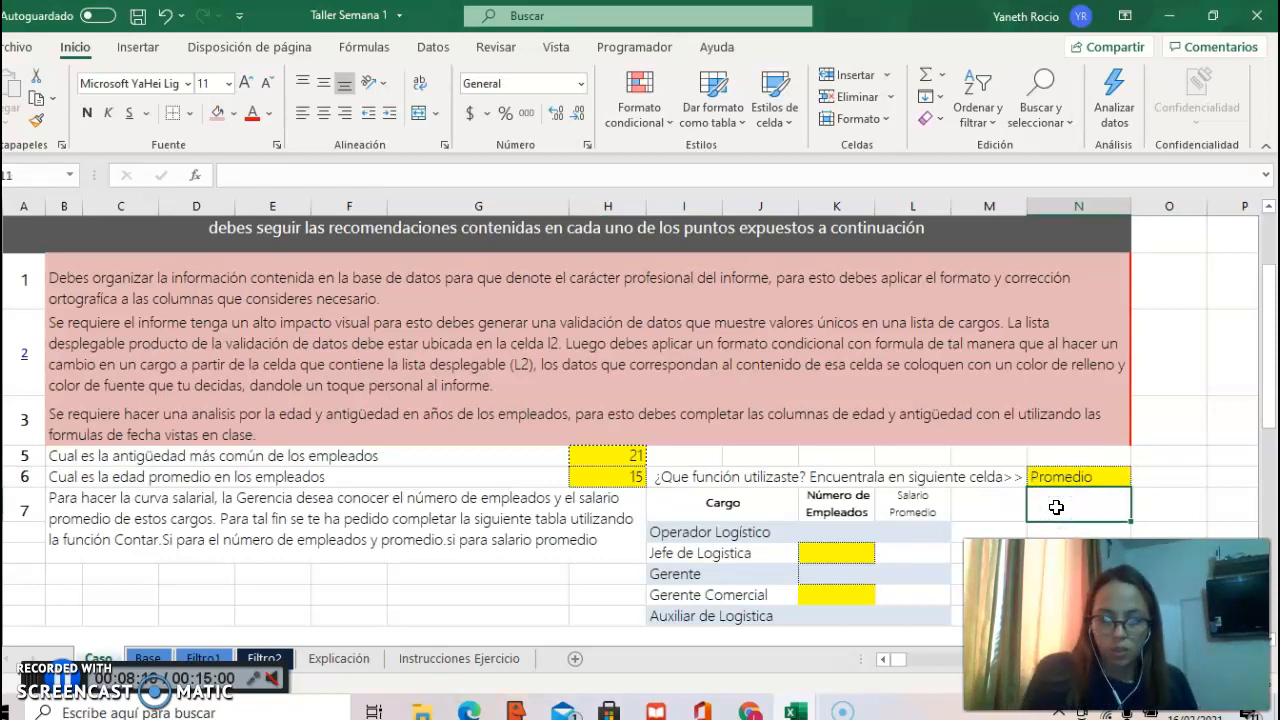
Step: Shade questions 5 and 6 and the "¿Que función utilizaste?" prompt with the same light red fill as the completed points
{"action": "left_click", "coordinate": [362, 457]}
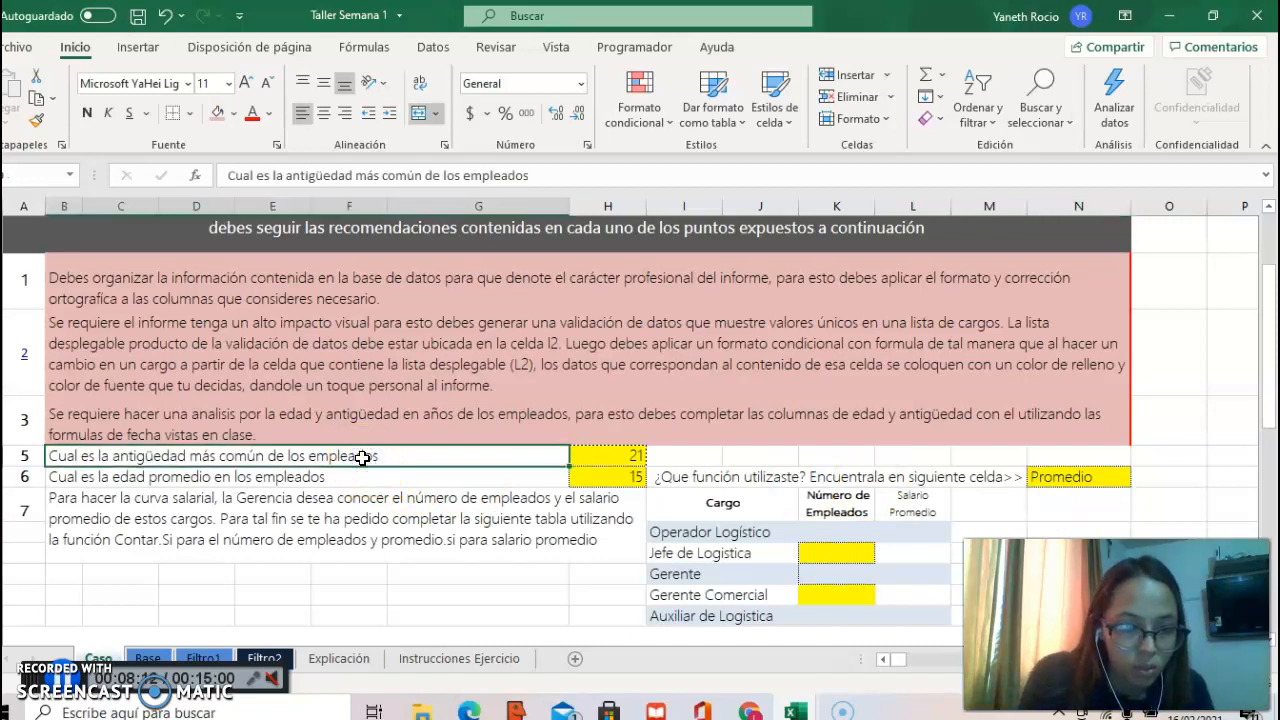
{"action": "left_click", "coordinate": [216, 114]}
{"action": "left_click", "coordinate": [352, 477]}
{"action": "left_click", "coordinate": [216, 114]}
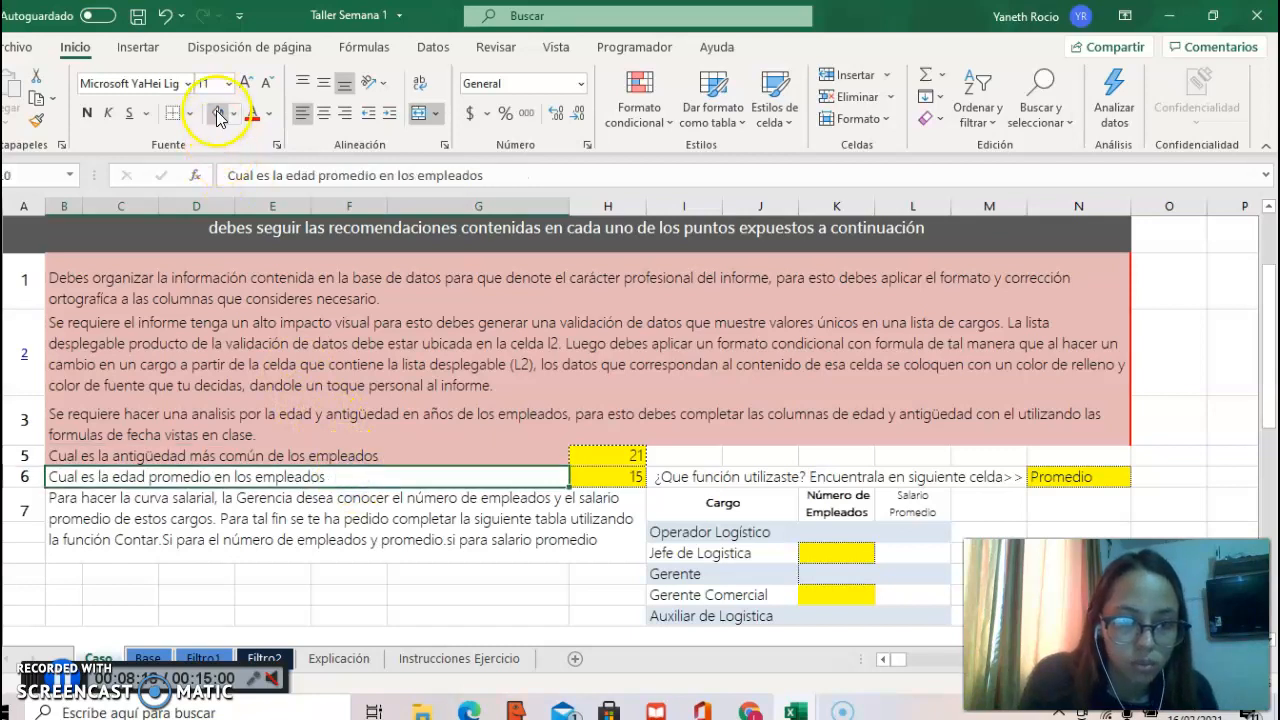
{"action": "left_click", "coordinate": [748, 477]}
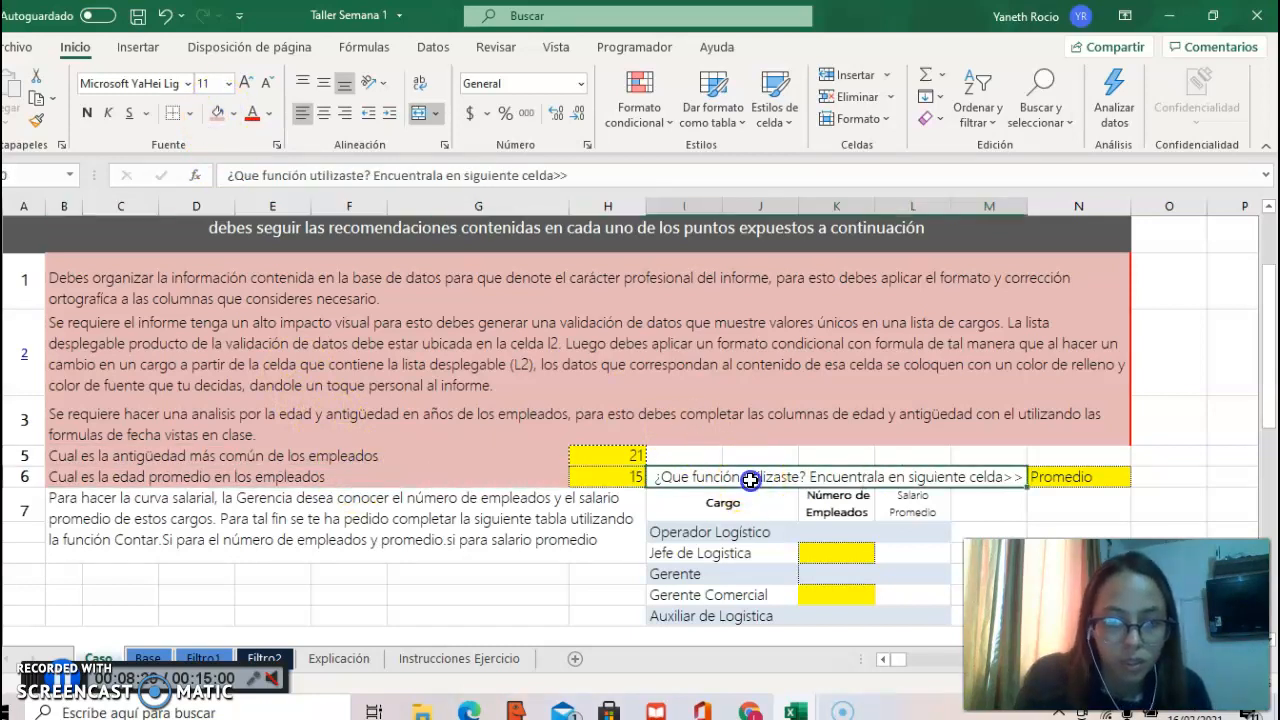
{"action": "left_click", "coordinate": [218, 113]}
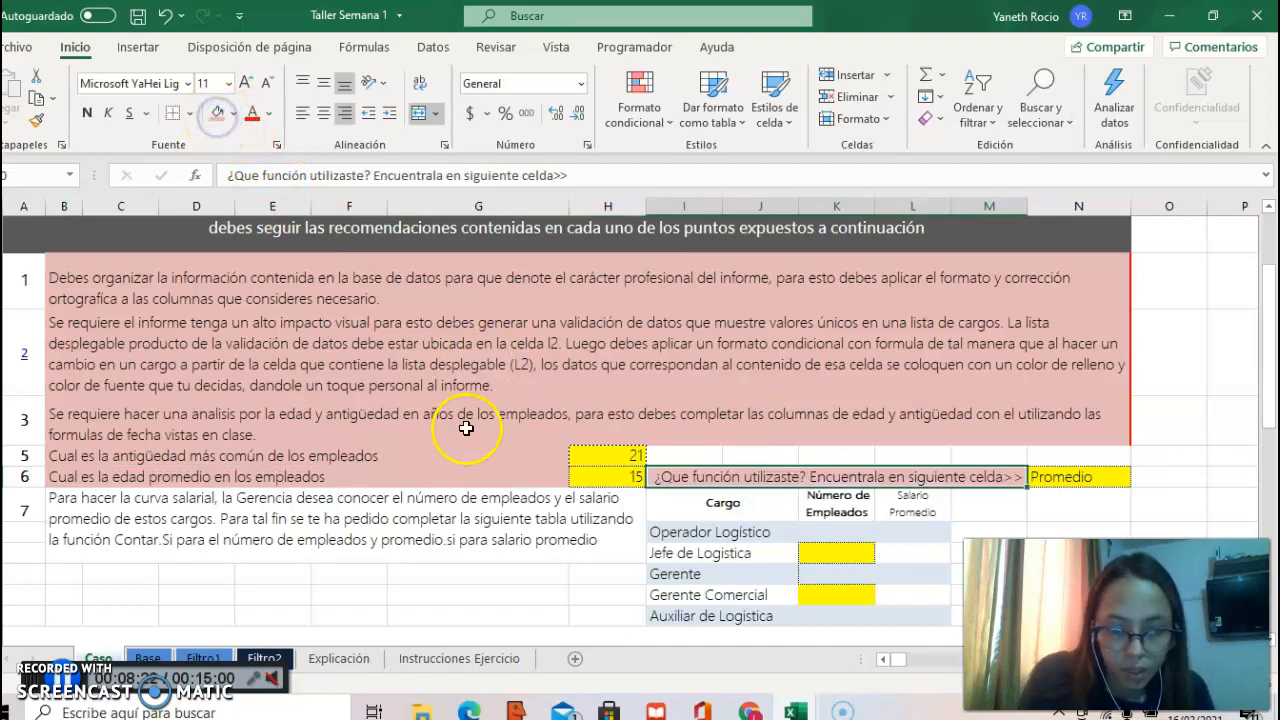
Step: Copy the whole employee table, Documento through Edad with headers, from the Base sheet onto the lower header row of Filtro1, starting at A4
{"action": "left_click_drag", "start_coordinate": [1266, 350], "coordinate": [1272, 399]}
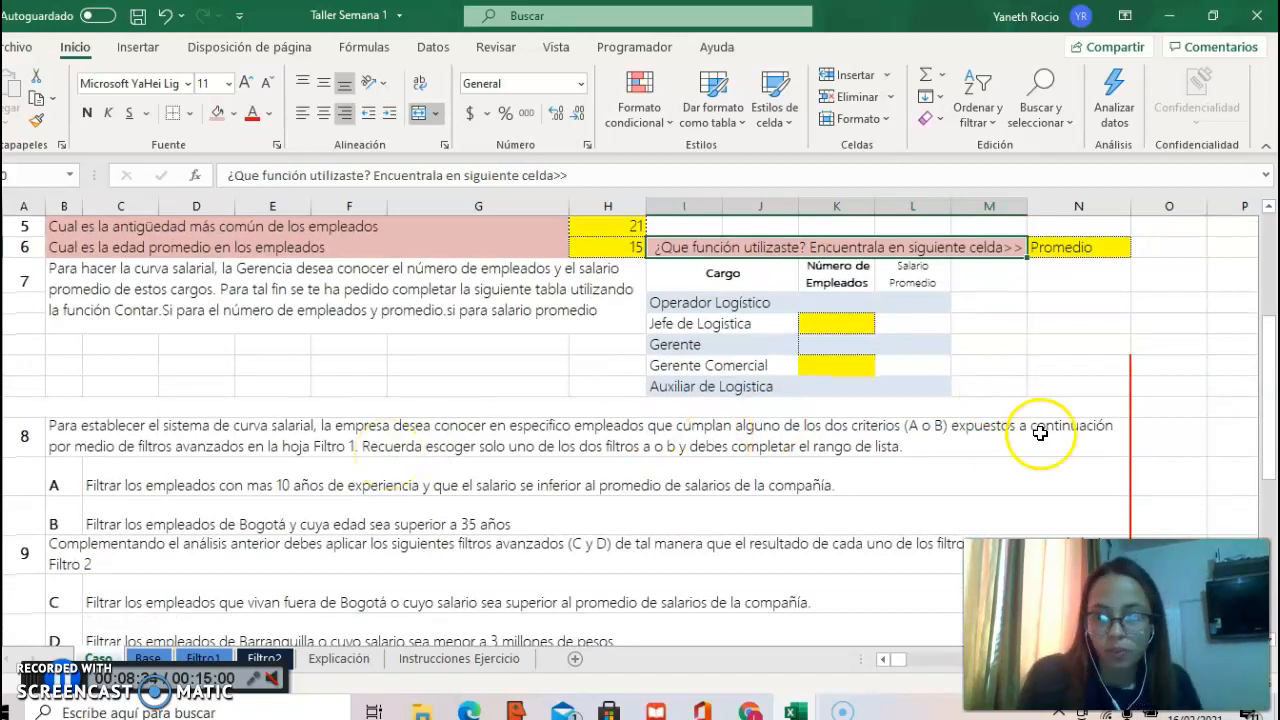
{"action": "left_click_drag", "start_coordinate": [1270, 338], "coordinate": [1270, 341]}
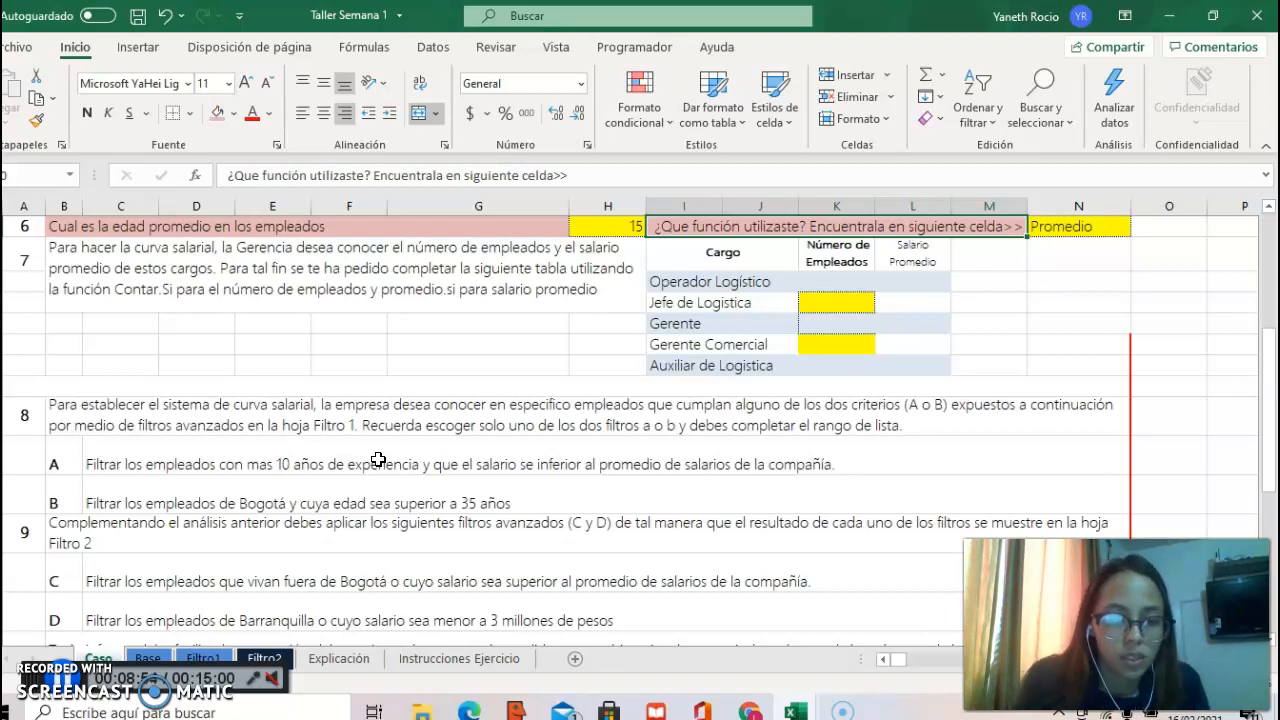
{"action": "left_click", "coordinate": [203, 659]}
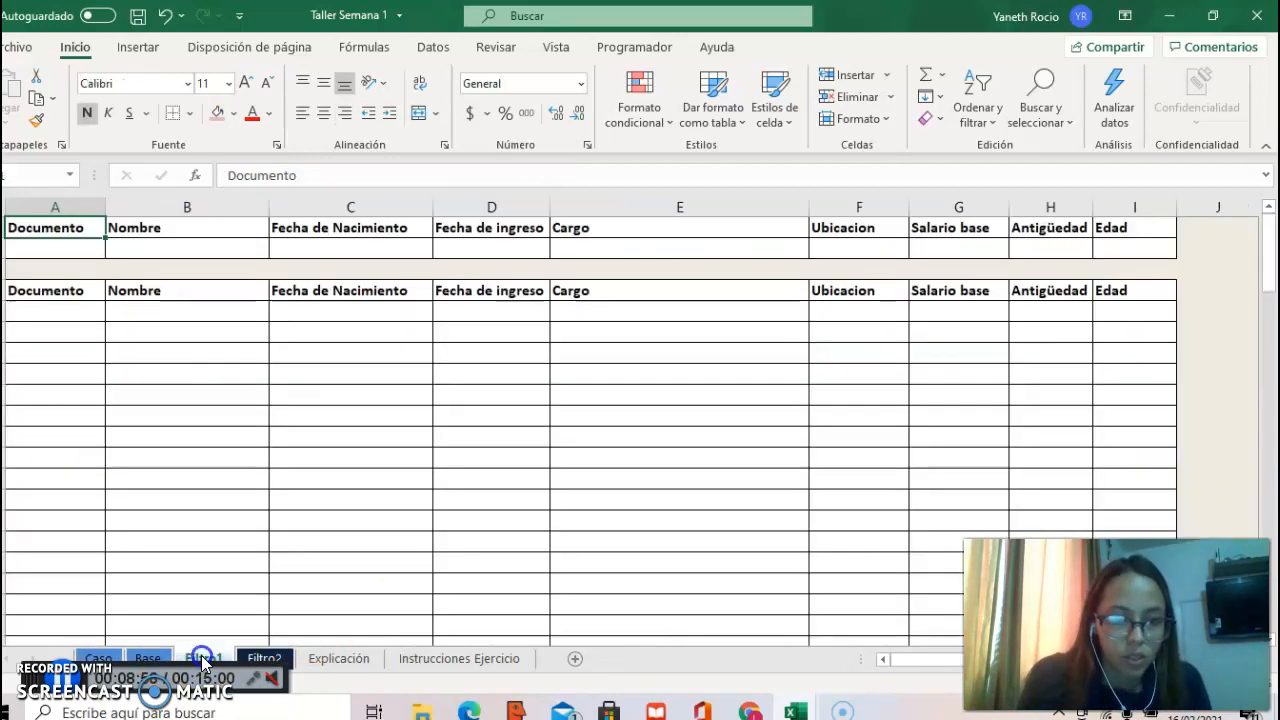
{"action": "left_click", "coordinate": [147, 658]}
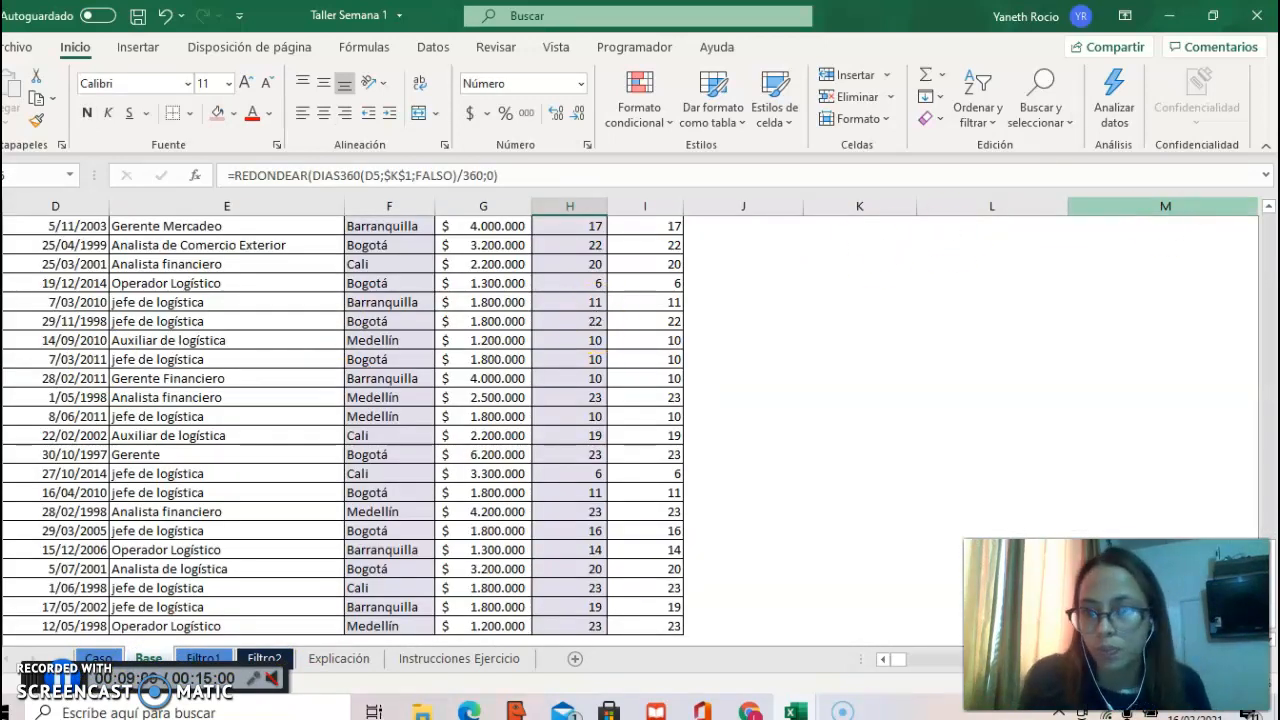
{"action": "scroll", "coordinate": [1270, 228], "scroll_direction": "up", "scroll_amount": 10}
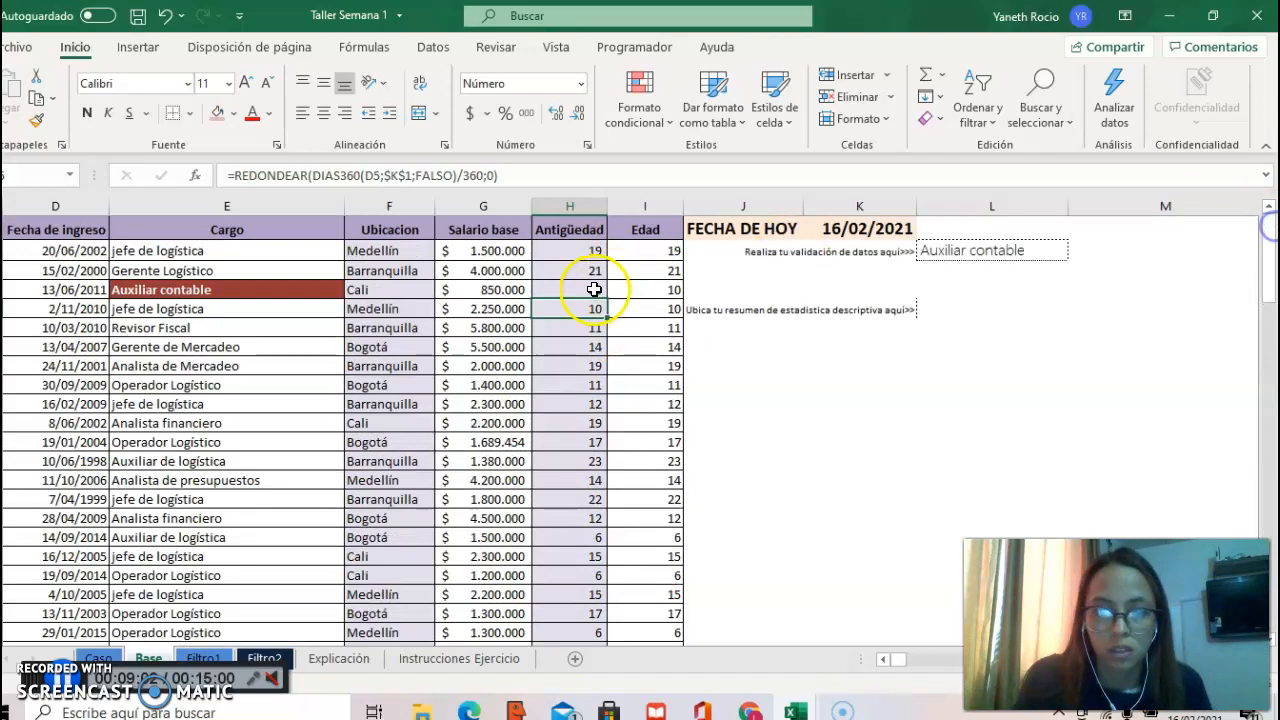
{"action": "left_click", "coordinate": [450, 228]}
{"action": "key", "text": "Left"}
{"action": "key", "text": "ctrl+Left"}
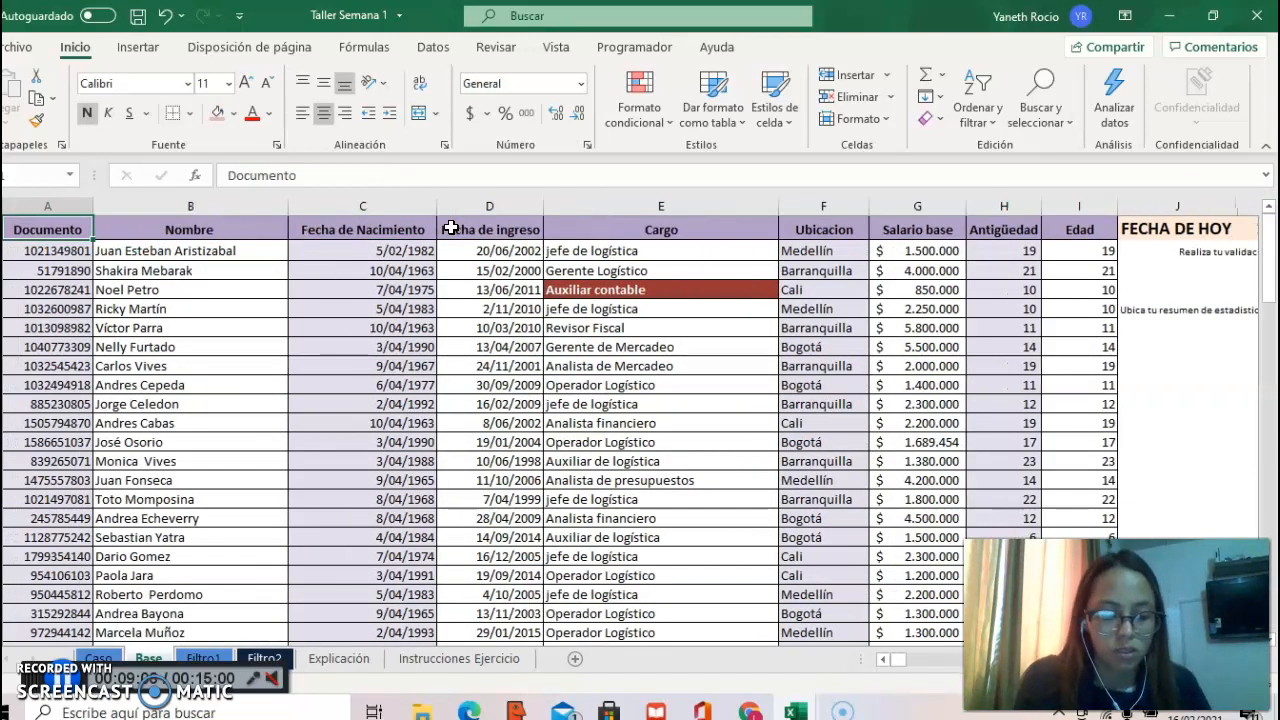
{"action": "key", "text": "ctrl+shift+Right"}
{"action": "key", "text": "ctrl+shift+Down"}
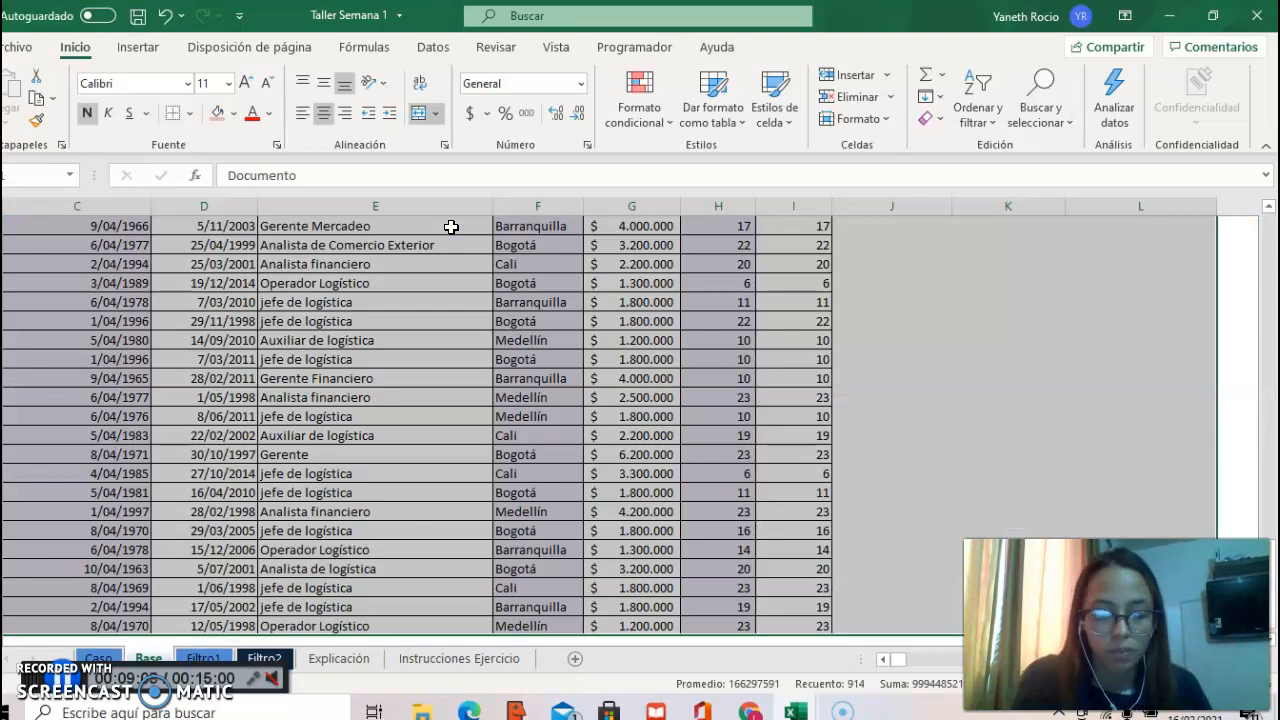
{"action": "key", "text": "ctrl+shift+Left"}
{"action": "key", "text": "ctrl+c"}
{"action": "left_click", "coordinate": [209, 658]}
{"action": "left_click", "coordinate": [67, 296]}
{"action": "key", "text": "ctrl+v"}
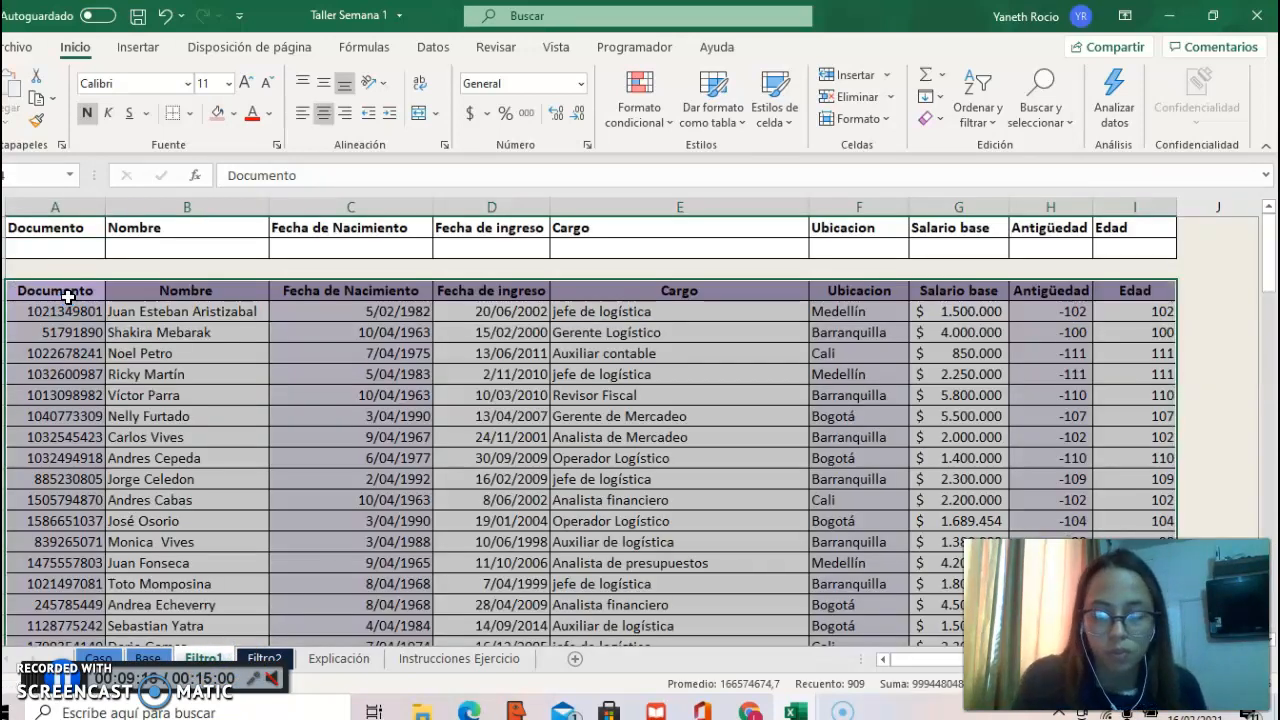
Step: Copy the =+HOY() date from K1 on the Base sheet into K1 on Filtro1 and widen column K to fit it
{"action": "left_click", "coordinate": [1014, 349]}
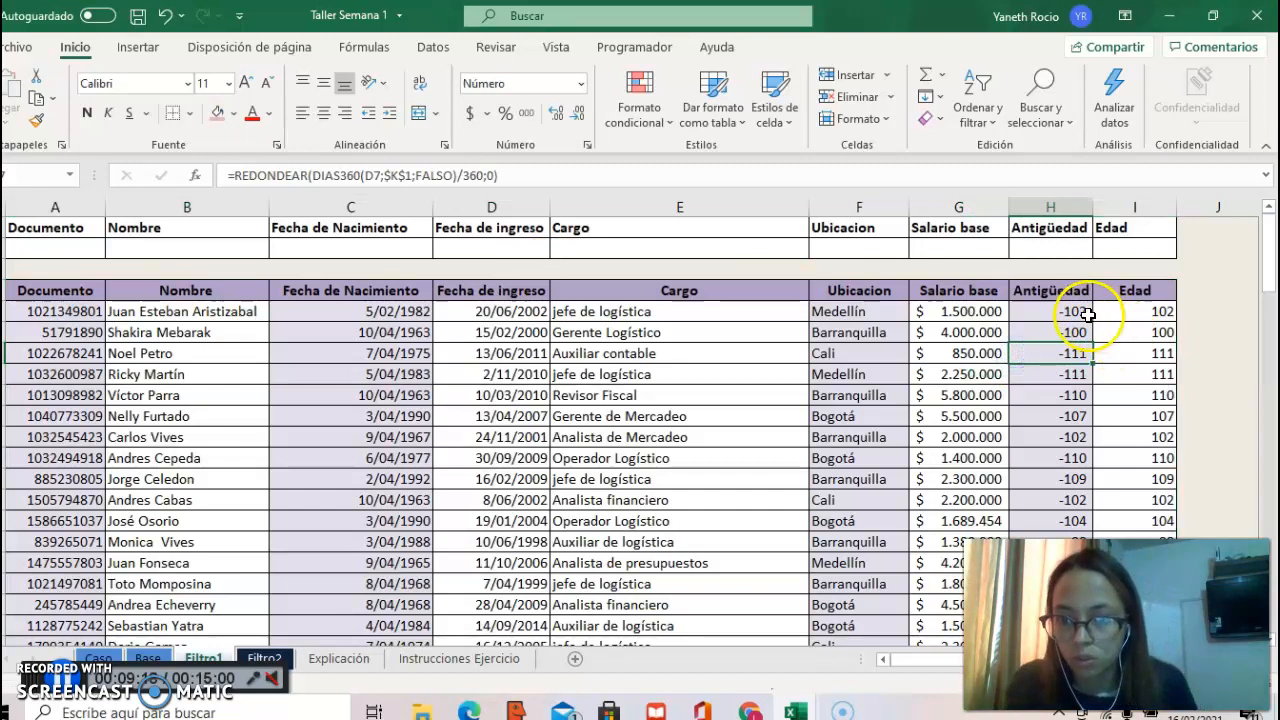
{"action": "left_click", "coordinate": [1201, 311]}
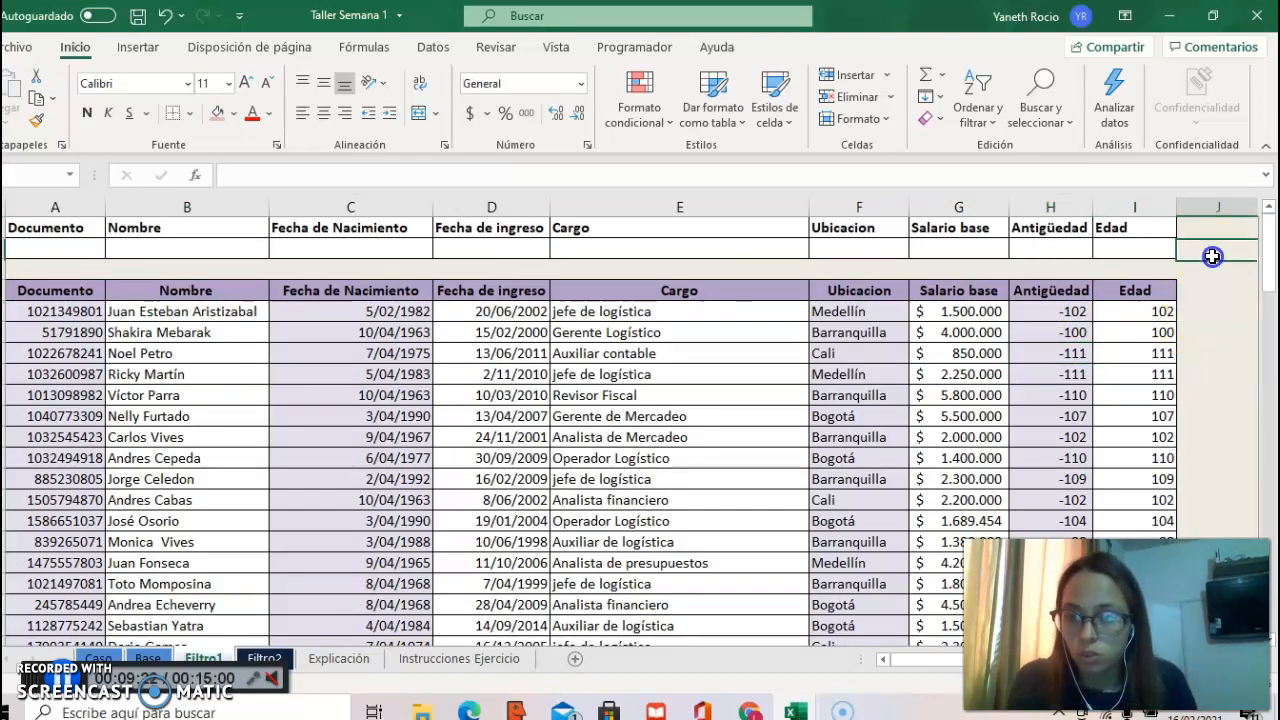
{"action": "key", "text": "Up"}
{"action": "key", "text": "Up"}
{"action": "key", "text": "Up"}
{"action": "key", "text": "Right"}
{"action": "key", "text": "Up"}
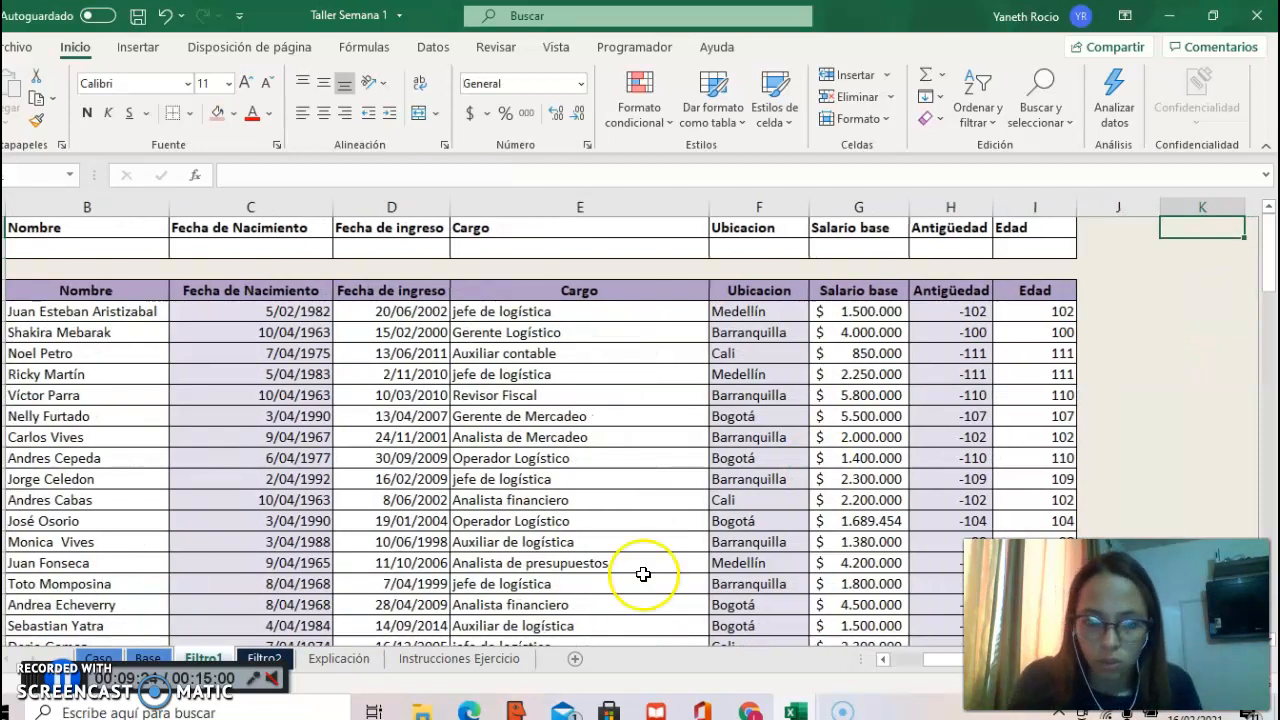
{"action": "left_click", "coordinate": [140, 667]}
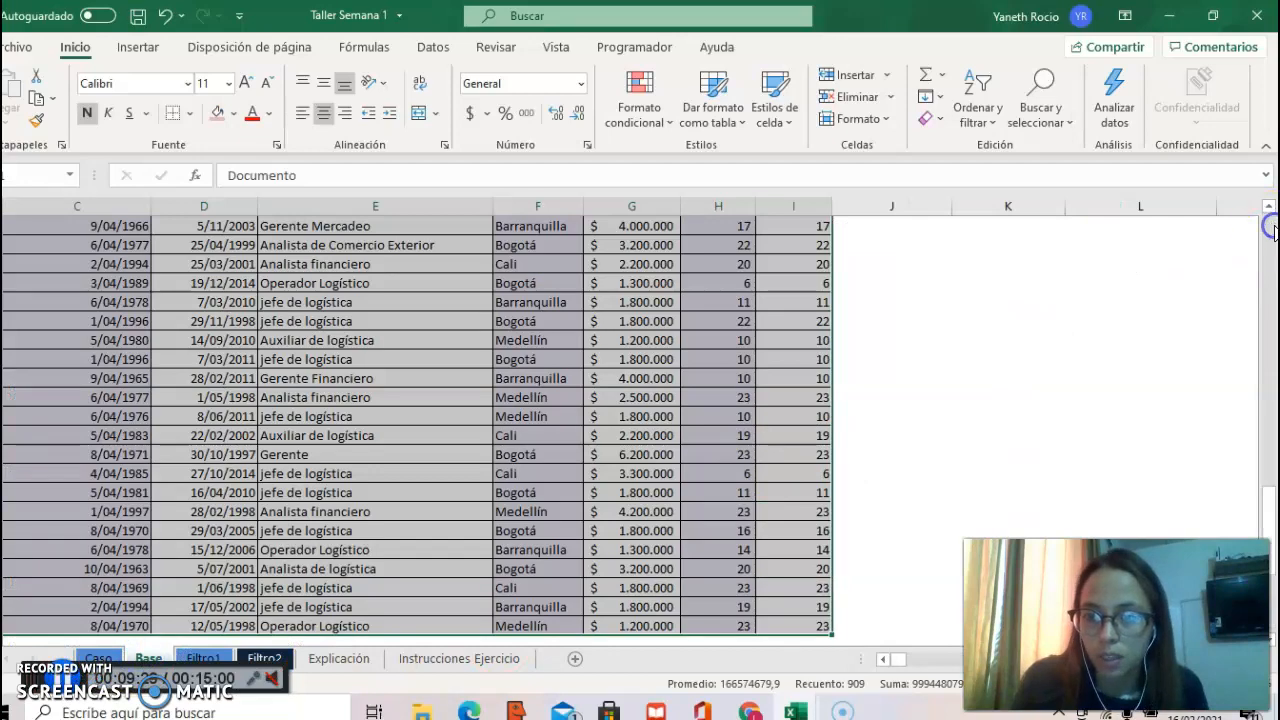
{"action": "left_click", "coordinate": [1270, 228]}
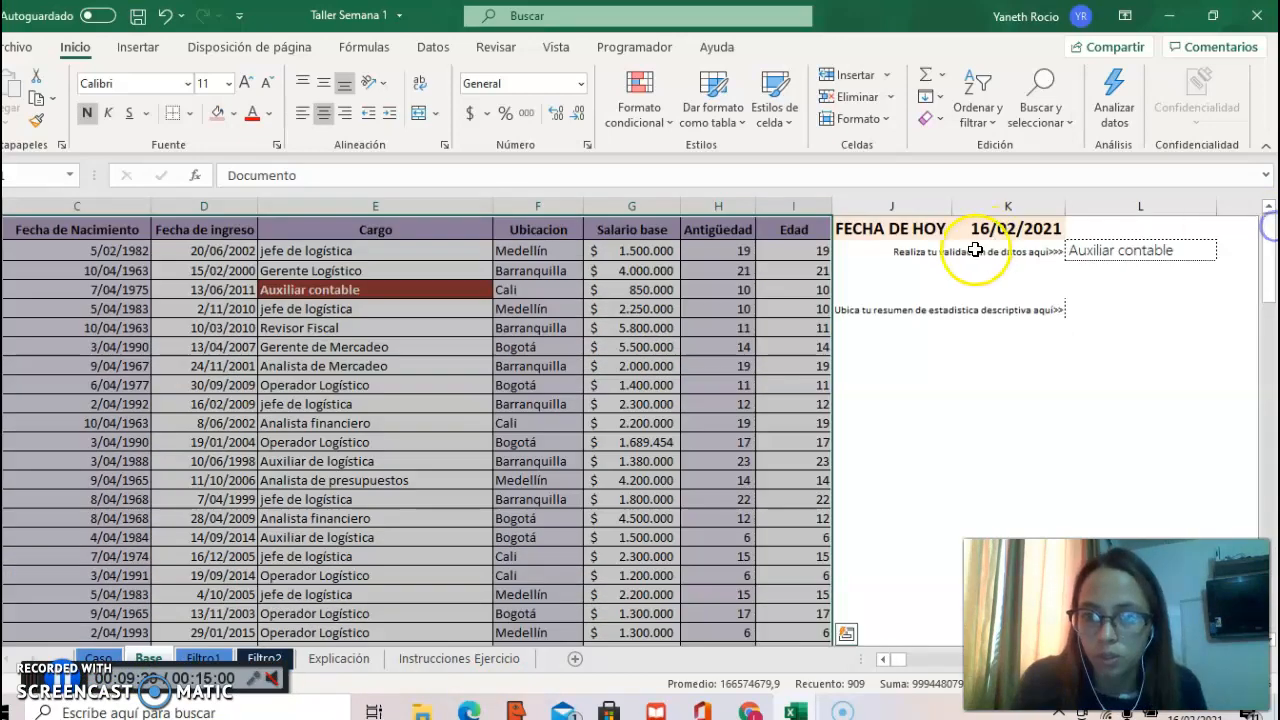
{"action": "left_click", "coordinate": [988, 231]}
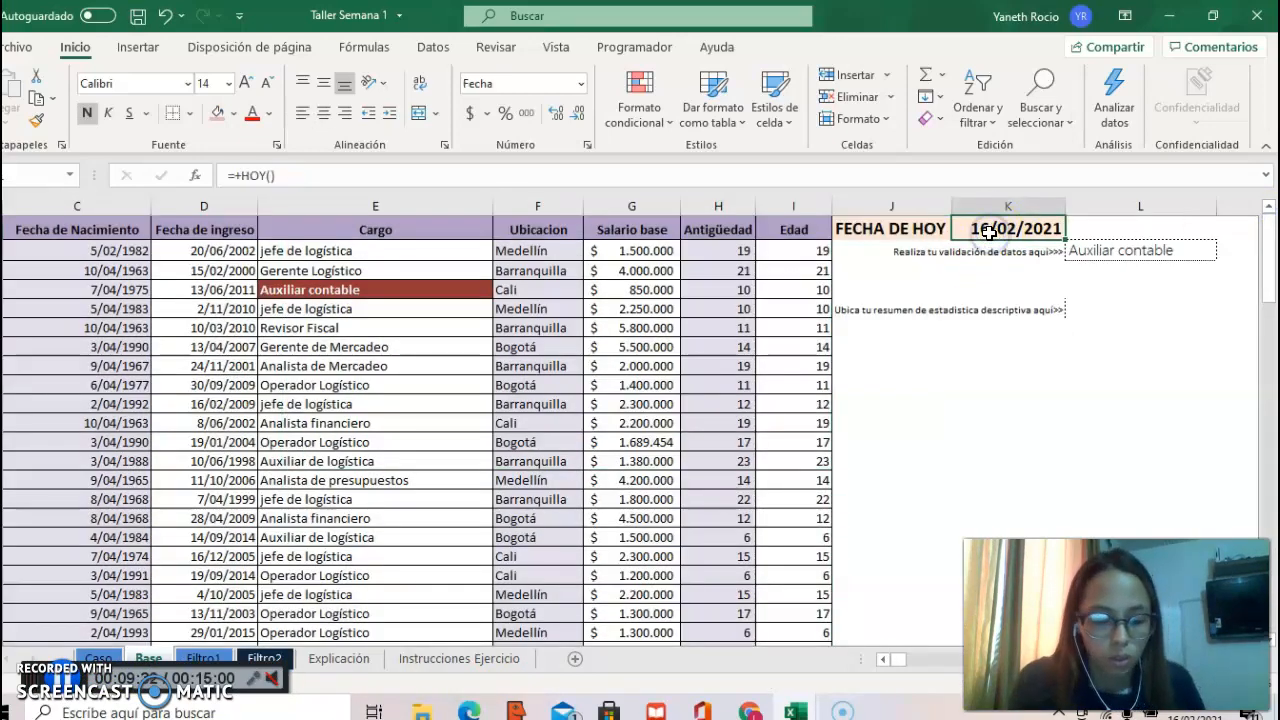
{"action": "left_click", "coordinate": [203, 660]}
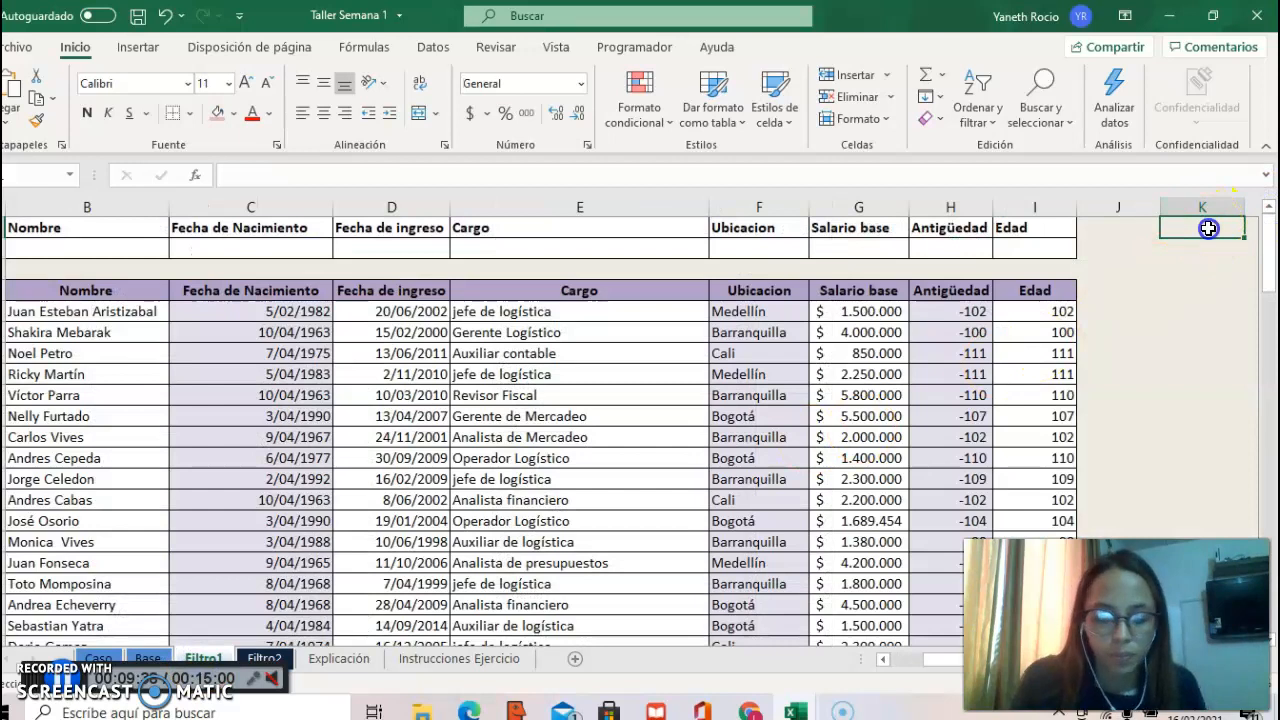
{"action": "key", "text": "ctrl+v"}
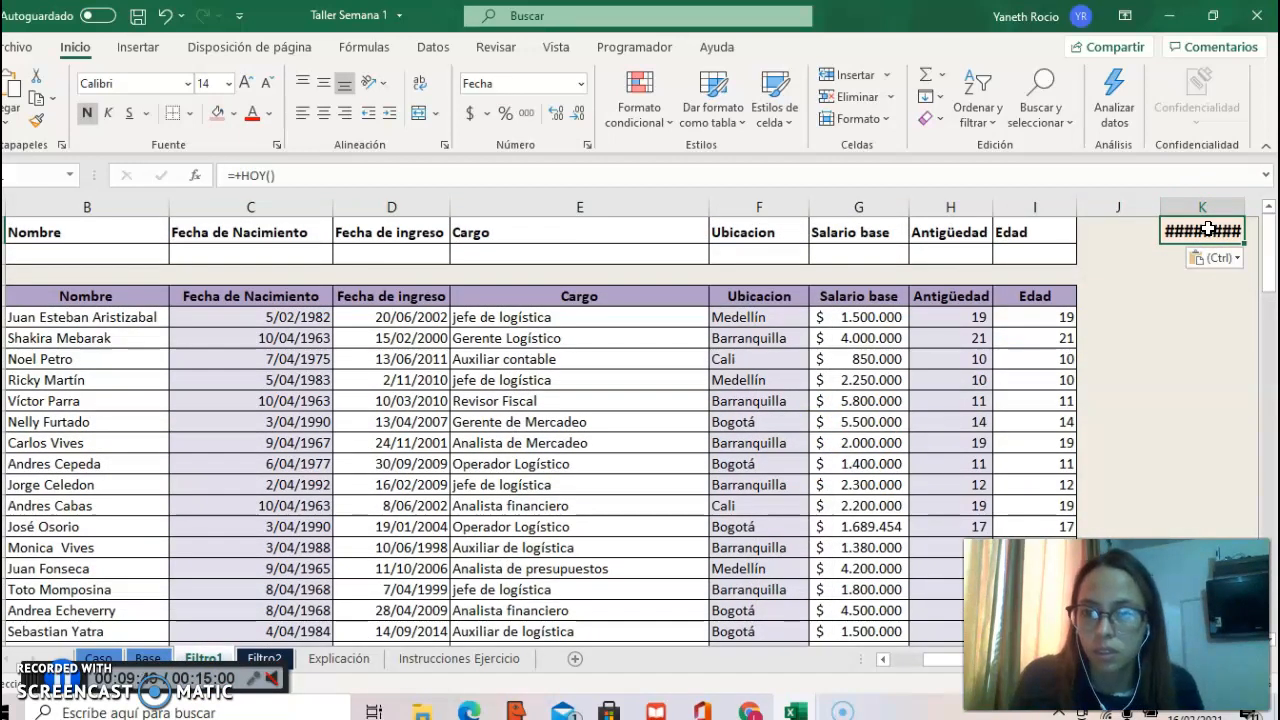
{"action": "double_click", "coordinate": [1246, 199]}
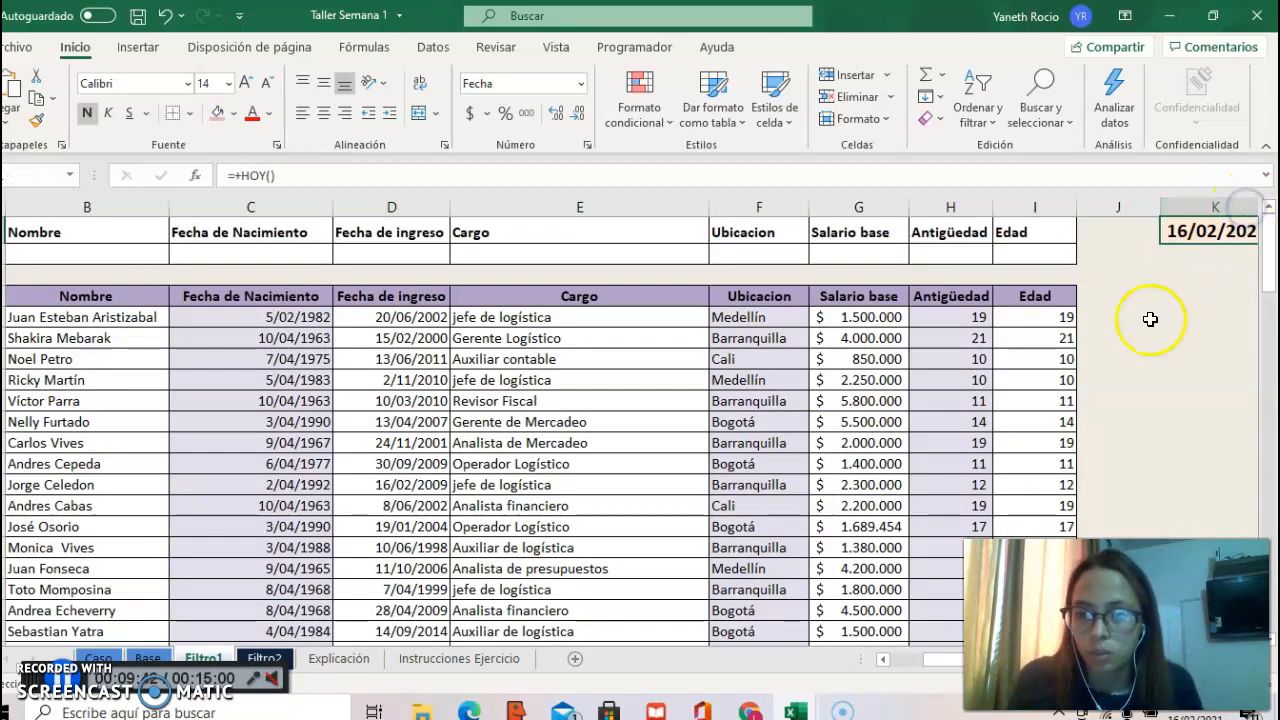
{"action": "left_click", "coordinate": [1146, 334]}
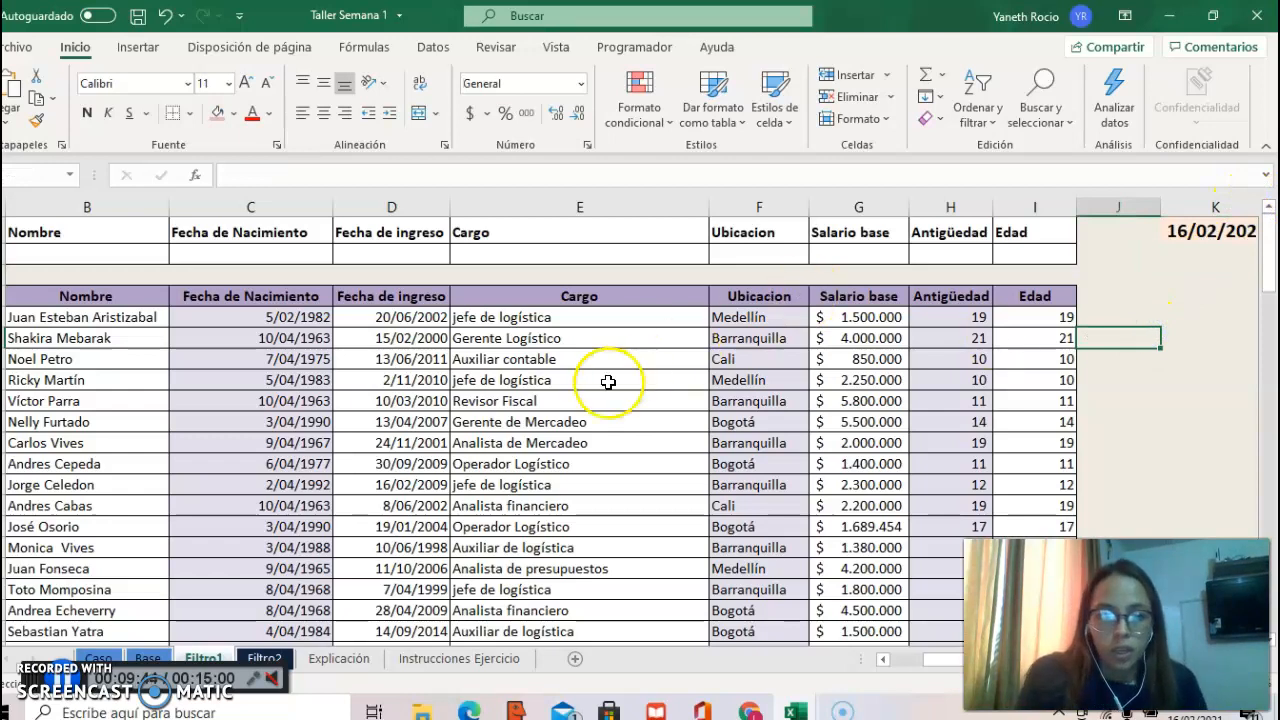
Step: After rereading the point 8 criteria on Caso, calculate the average Salario base in K8 on Filtro1 with =PROMEDIO(G5:G104)
{"action": "left_click", "coordinate": [112, 664]}
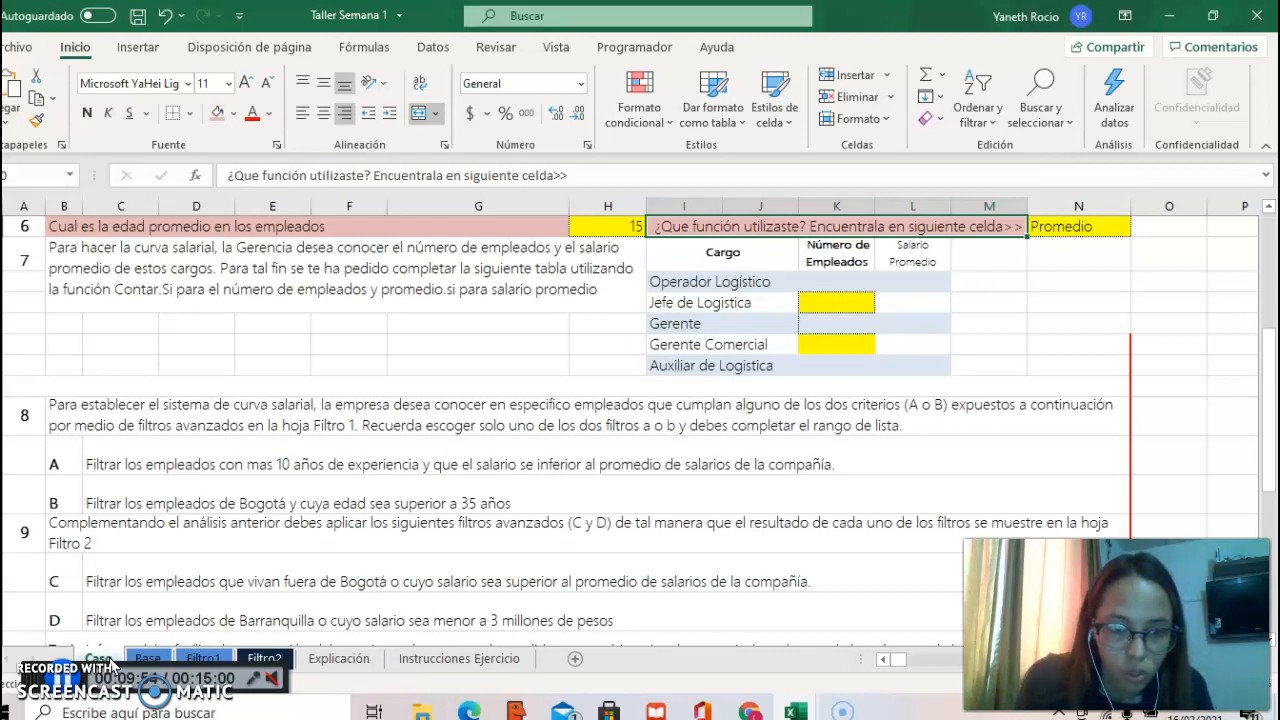
{"action": "left_click", "coordinate": [153, 660]}
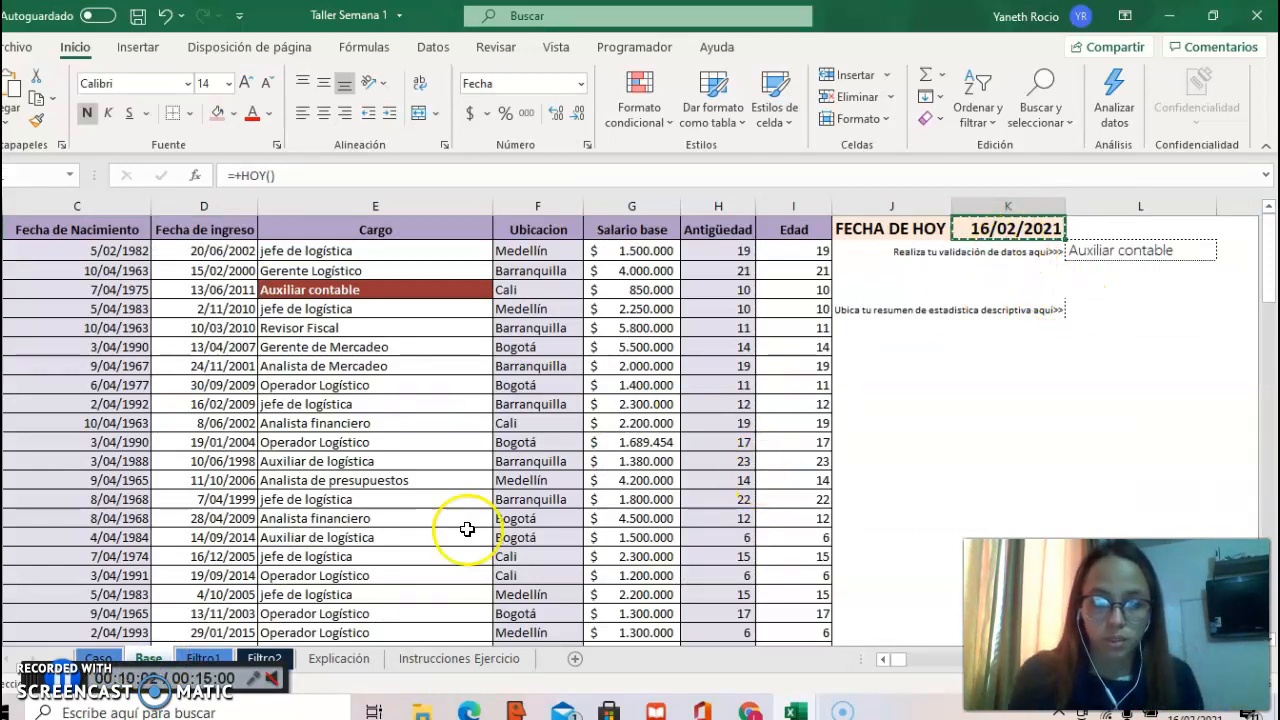
{"action": "left_click", "coordinate": [203, 665]}
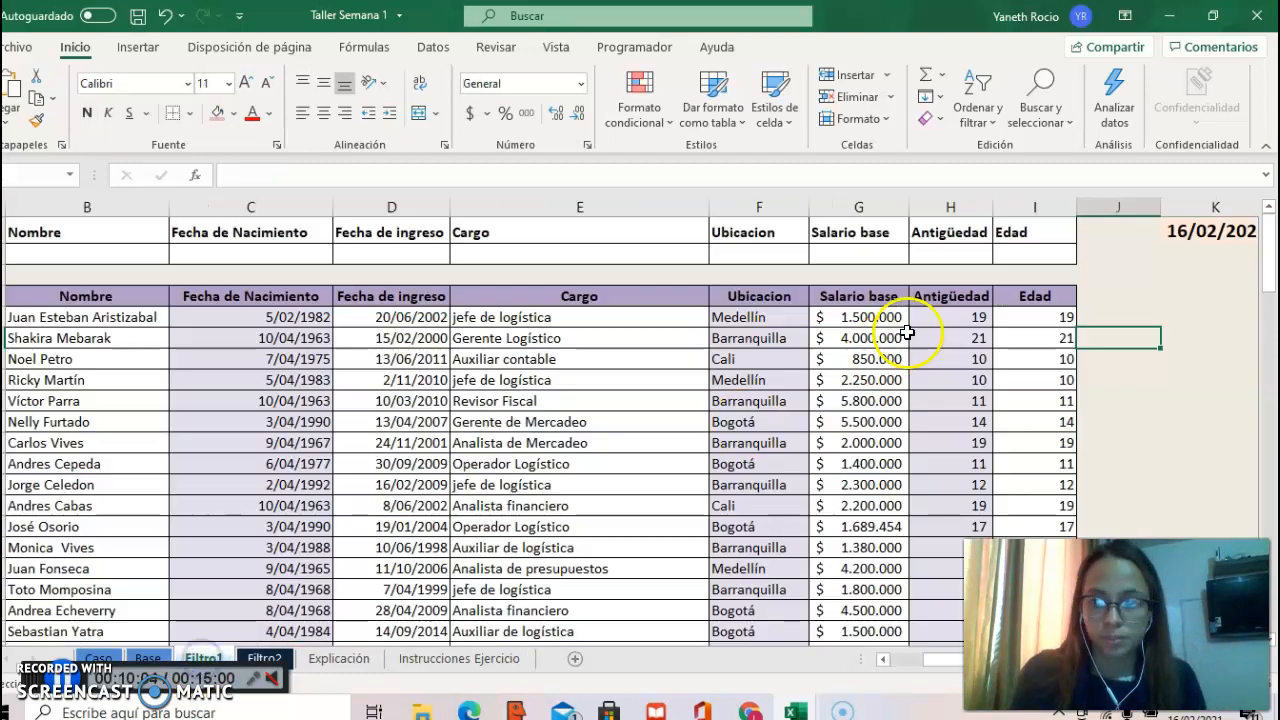
{"action": "left_click", "coordinate": [1185, 229]}
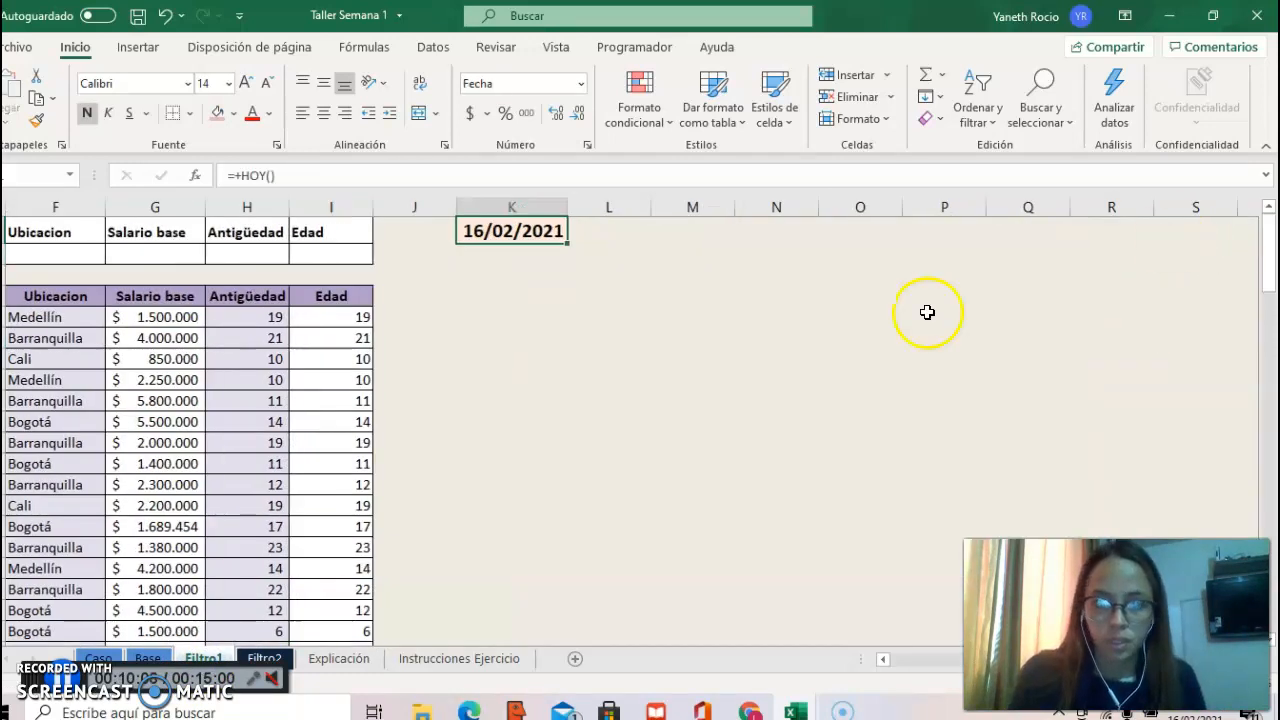
{"action": "left_click", "coordinate": [823, 369]}
{"action": "key", "text": "Left"}
{"action": "key", "text": "Left"}
{"action": "key", "text": "Left"}
{"action": "key", "text": "Left"}
{"action": "key", "text": "Left"}
{"action": "key", "text": "Left"}
{"action": "key", "text": "Left"}
{"action": "key", "text": "Right"}
{"action": "key", "text": "Right"}
{"action": "key", "text": "Right"}
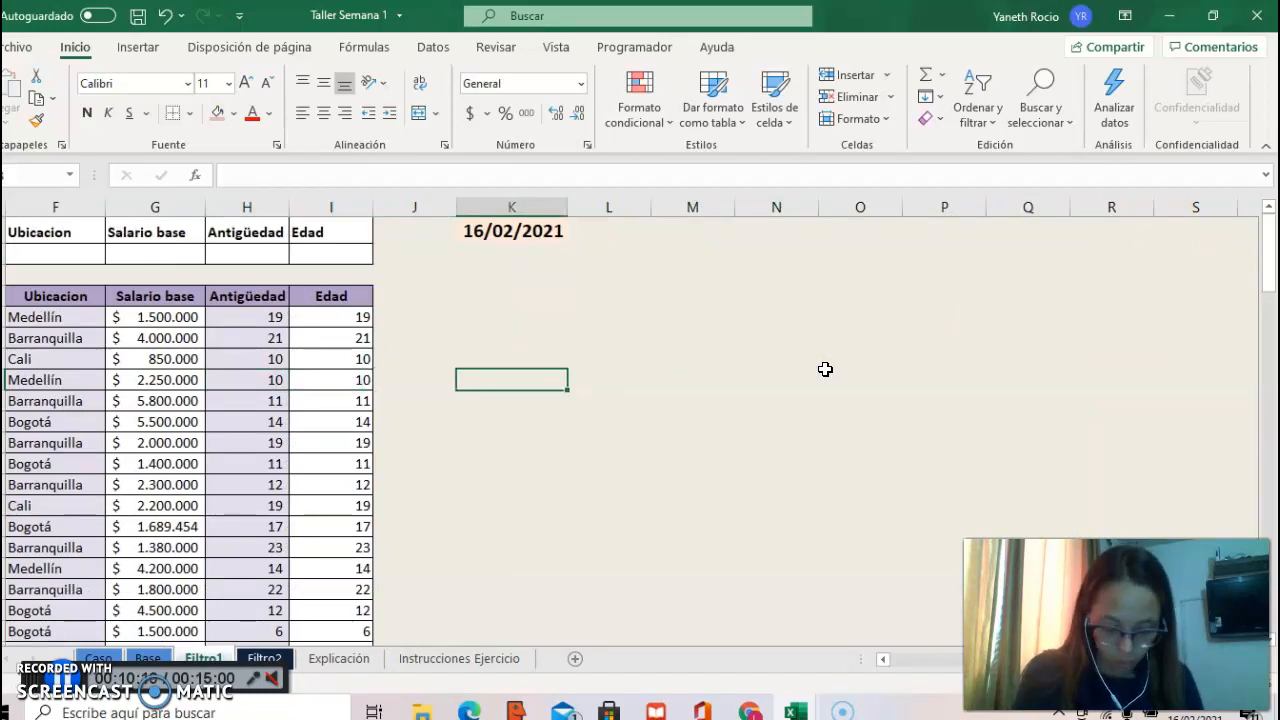
{"action": "type", "text": "=PROME"}
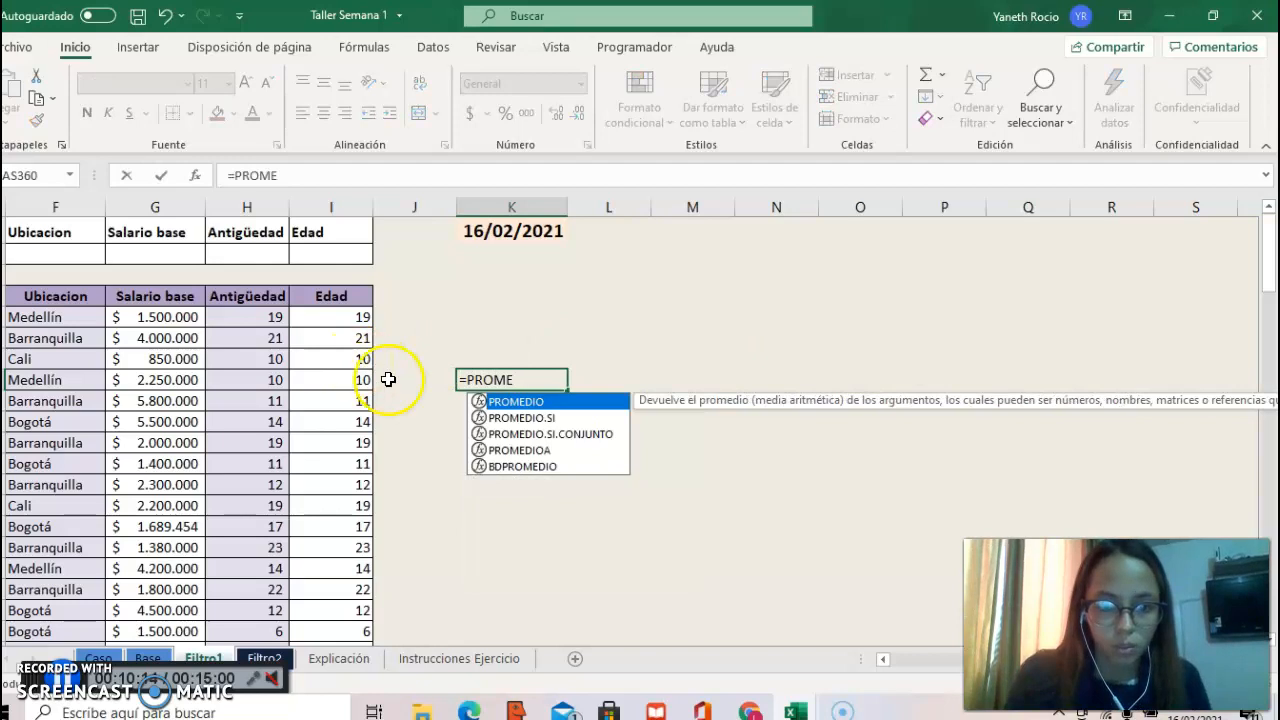
{"action": "key", "text": "Tab"}
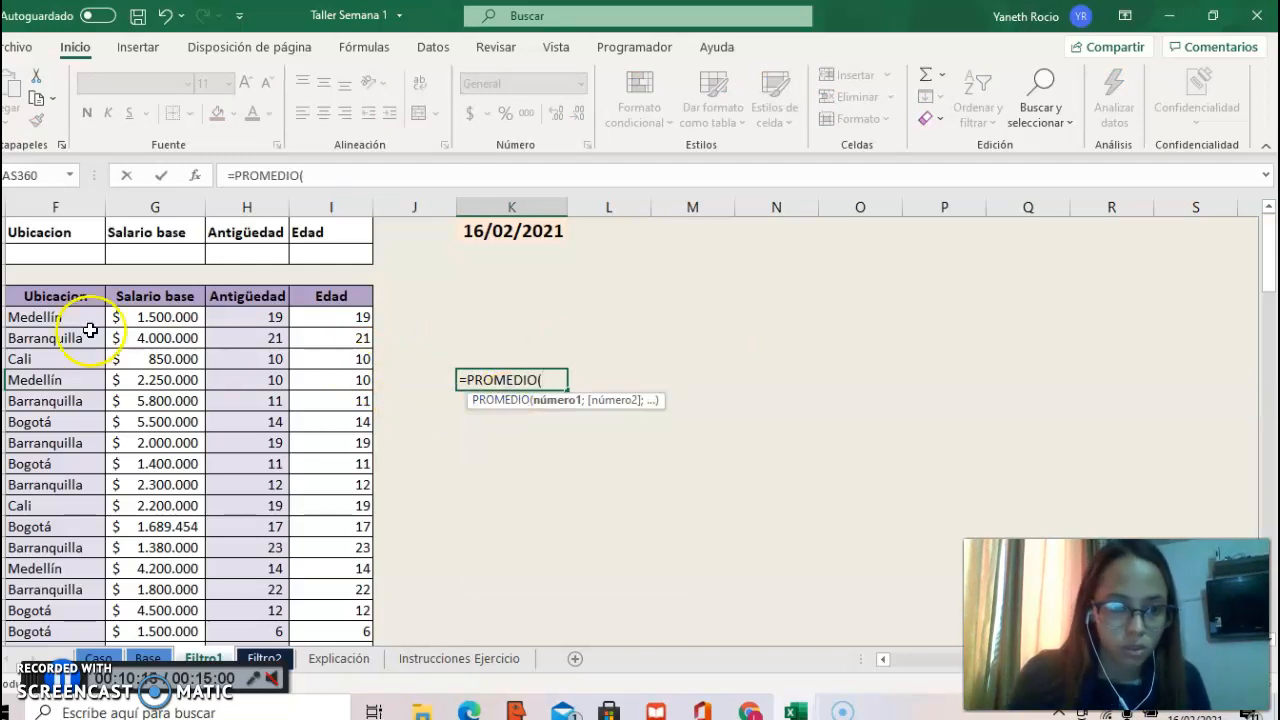
{"action": "left_click", "coordinate": [146, 318]}
{"action": "key", "text": "ctrl+shift+Down"}
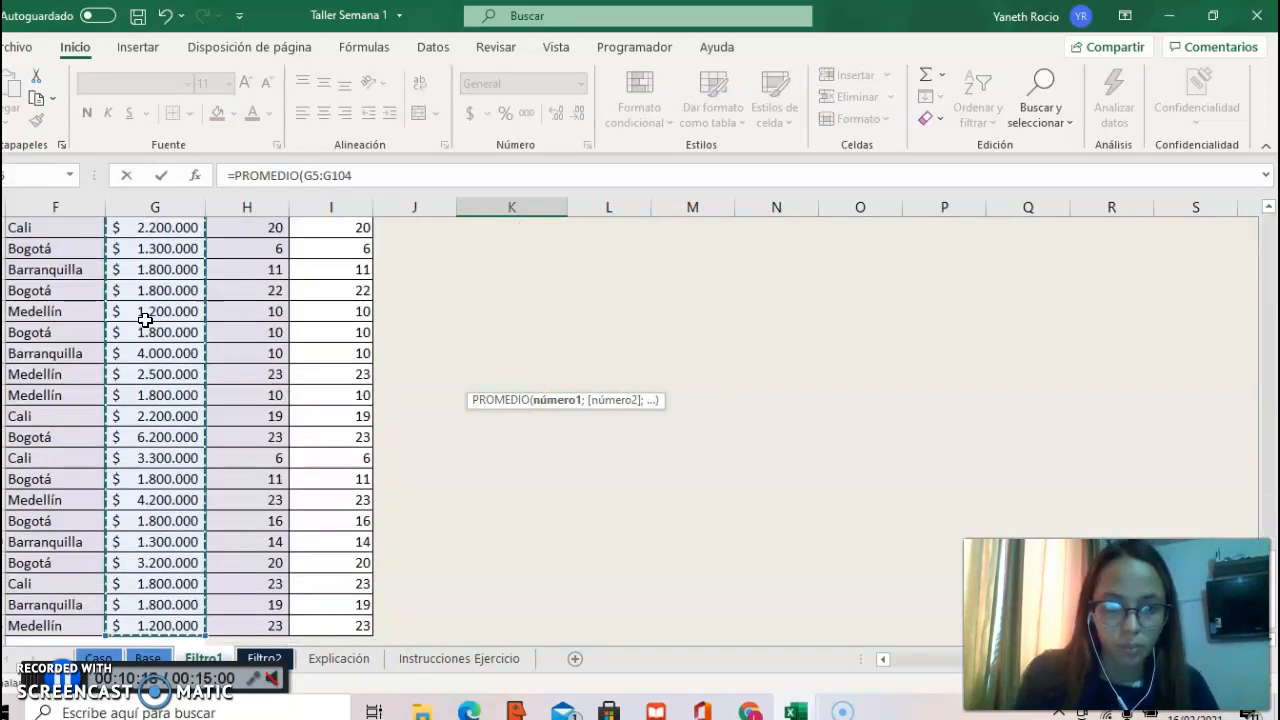
{"action": "key", "text": "Return"}
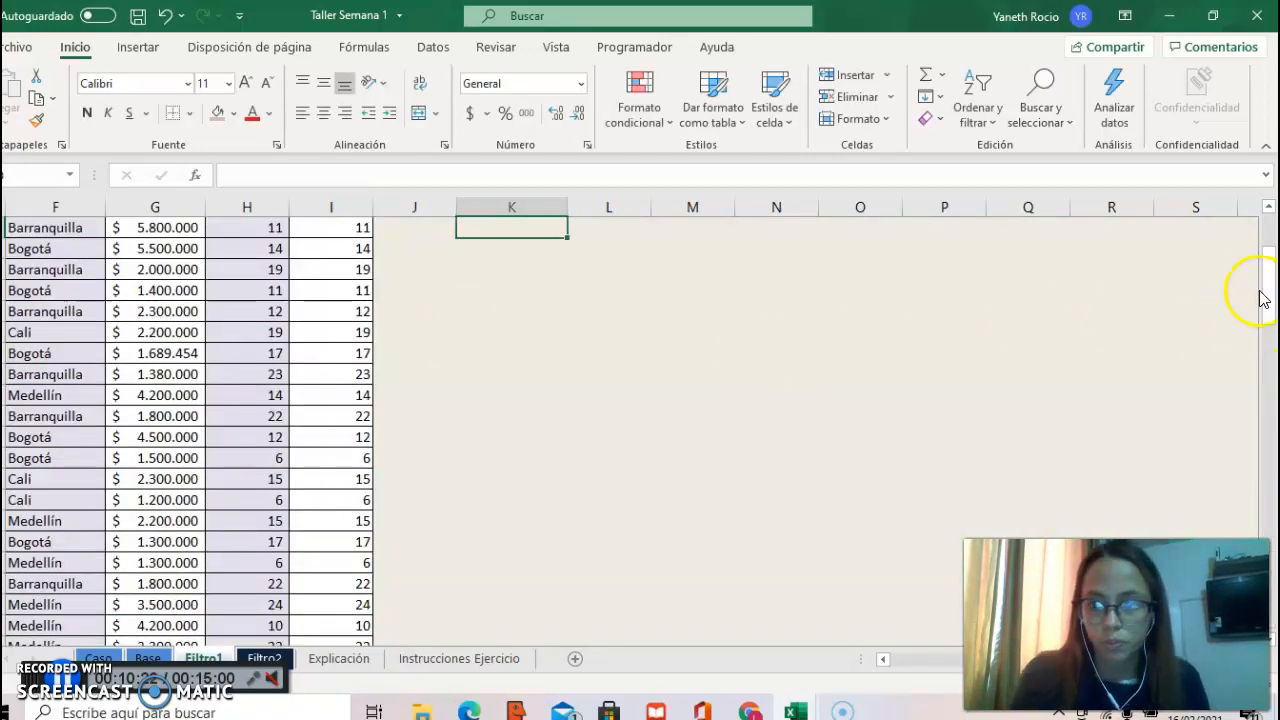
Step: Review the average salary on Filtro1 and reread criterion A of point 8 on the Caso sheet
{"action": "scroll", "coordinate": [1272, 238], "scroll_direction": "up", "scroll_amount": 3}
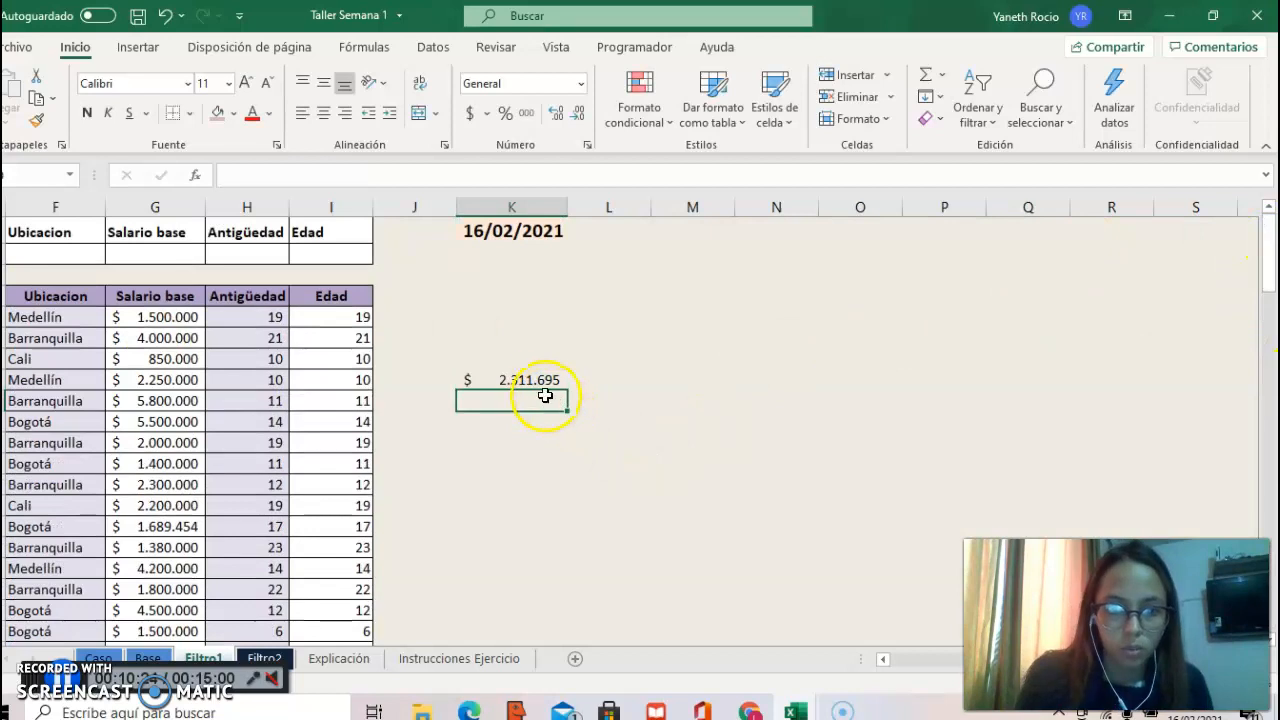
{"action": "left_click", "coordinate": [477, 381]}
{"action": "key", "text": "Left"}
{"action": "key", "text": "Left"}
{"action": "key", "text": "Left"}
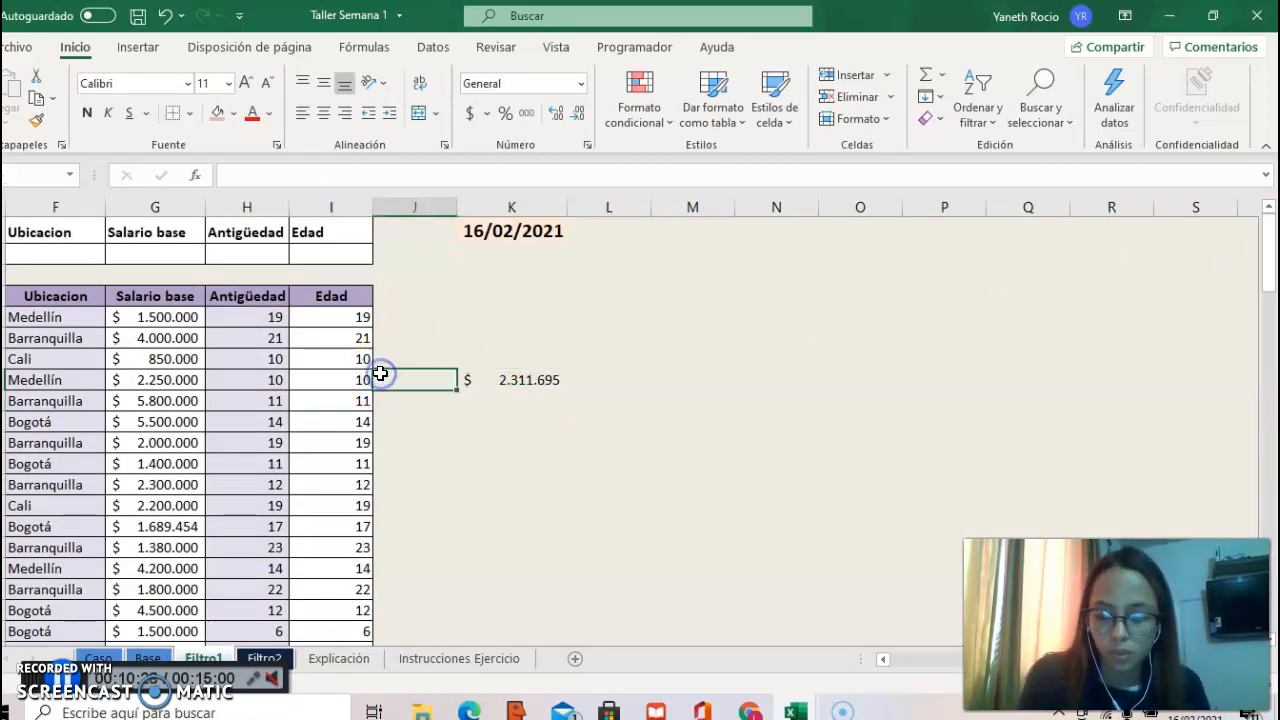
{"action": "key", "text": "Left"}
{"action": "key", "text": "Left"}
{"action": "key", "text": "Left"}
{"action": "key", "text": "Left"}
{"action": "key", "text": "Left"}
{"action": "key", "text": "Left"}
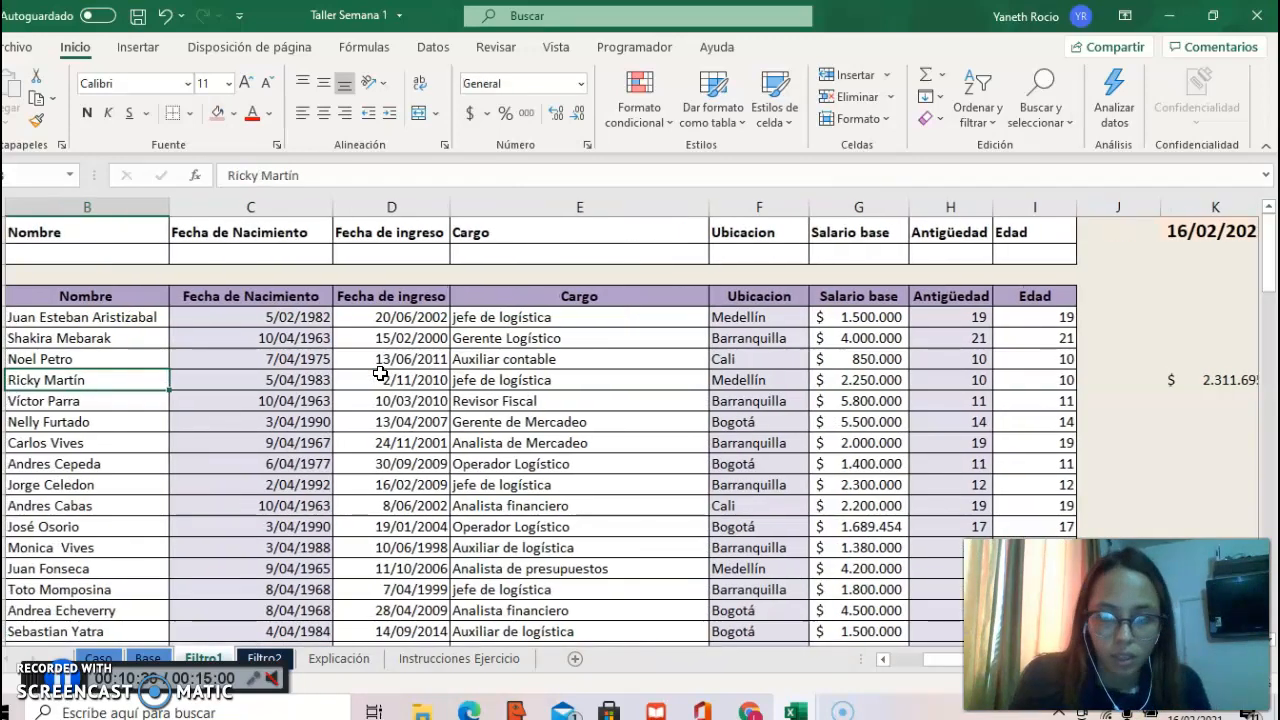
{"action": "left_click", "coordinate": [110, 657]}
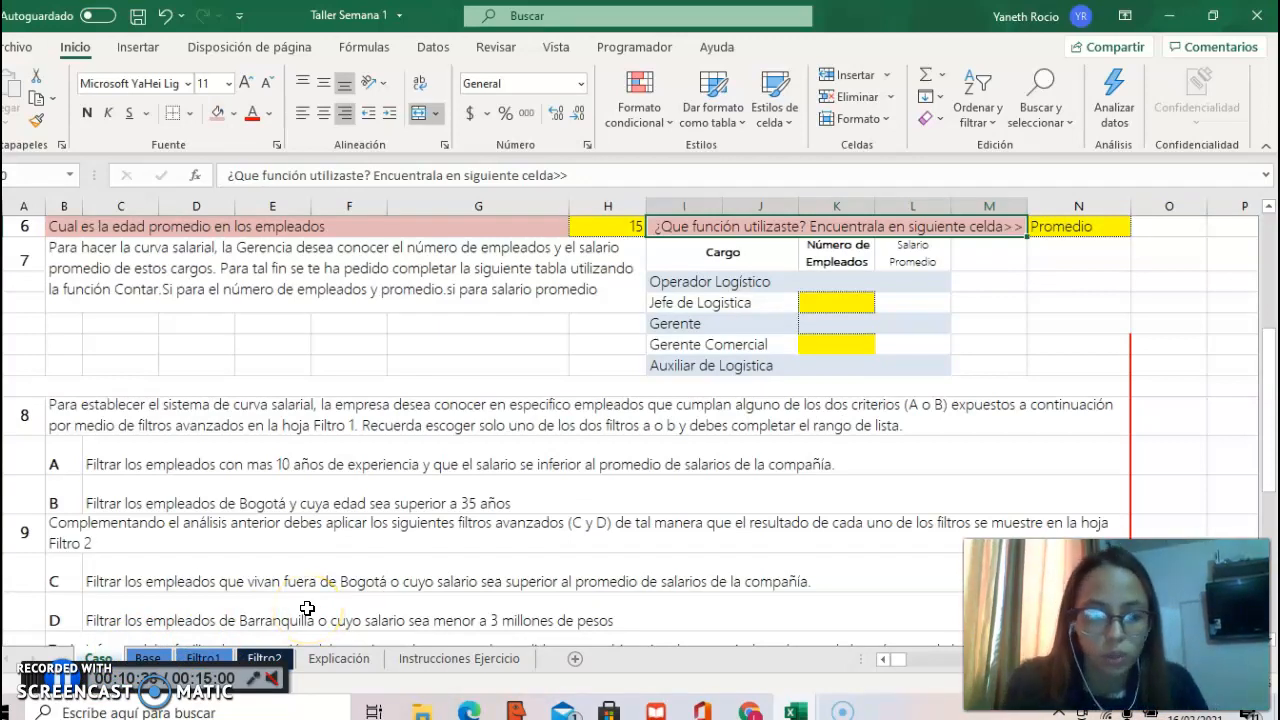
{"action": "left_click", "coordinate": [202, 658]}
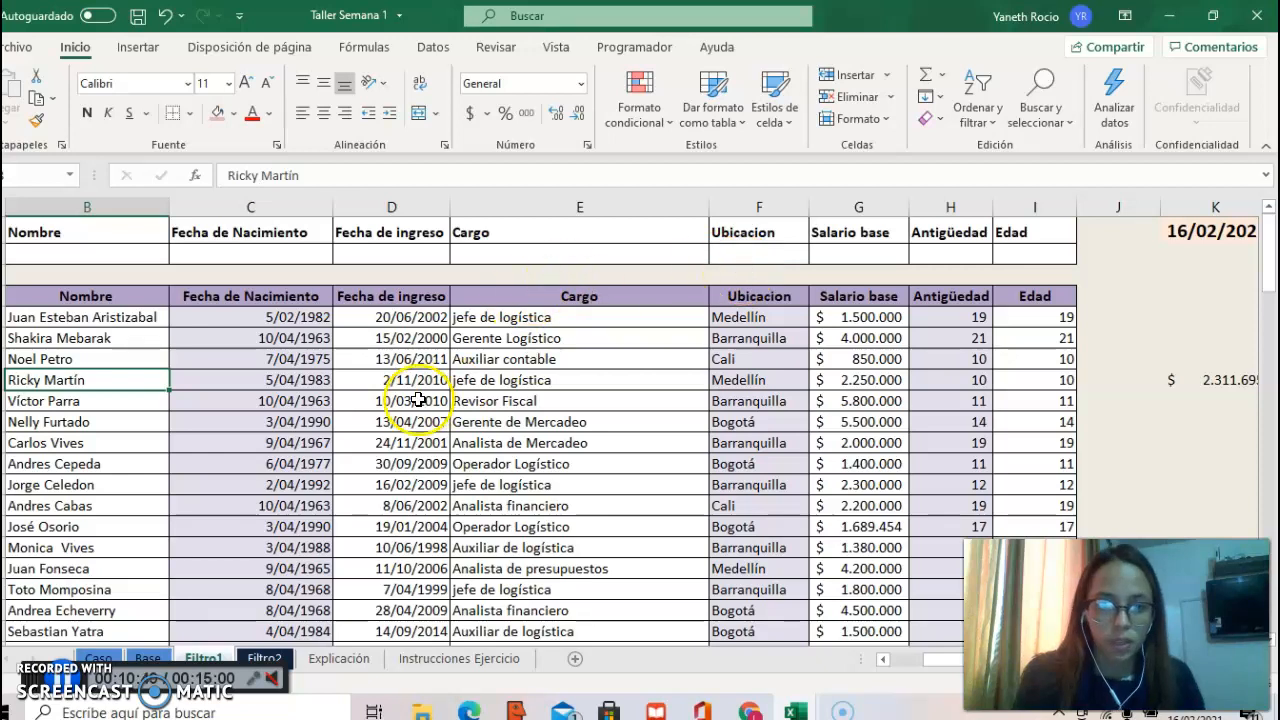
Step: After checking criterion A on Caso, enter >10 as the Antigüedad criterion in H2 on Filtro1
{"action": "left_click", "coordinate": [968, 248]}
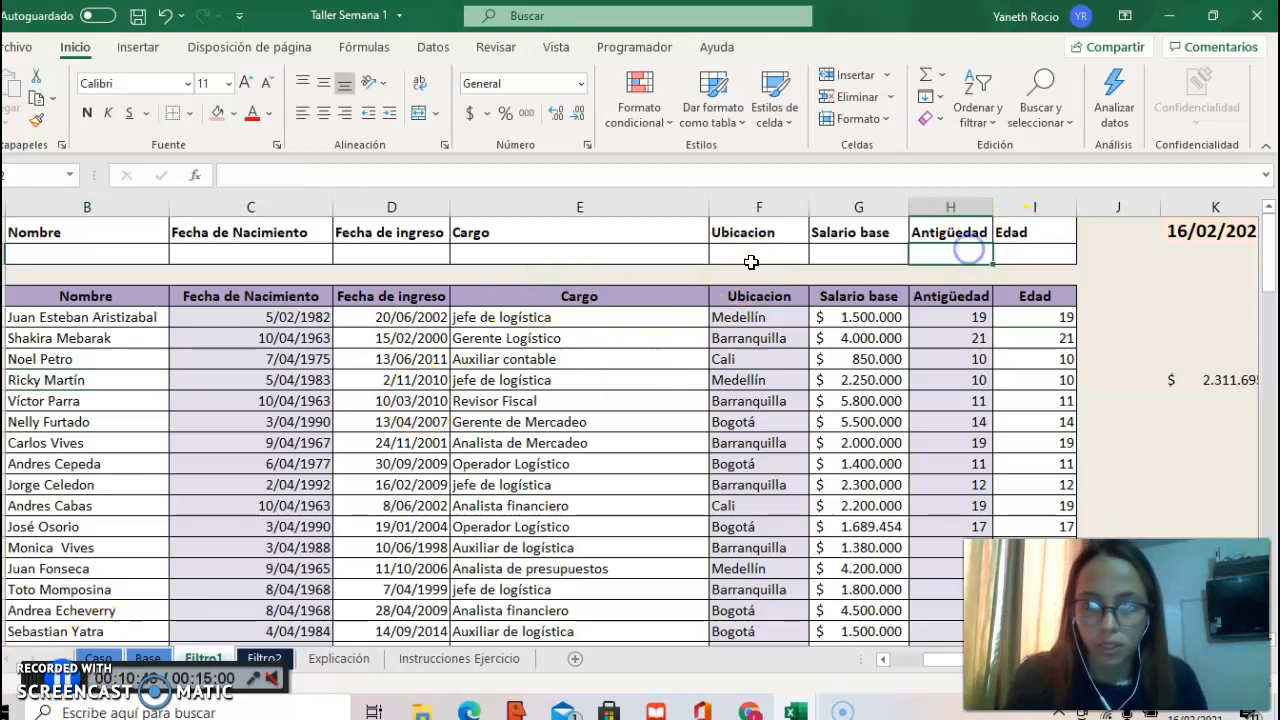
{"action": "left_click", "coordinate": [120, 659]}
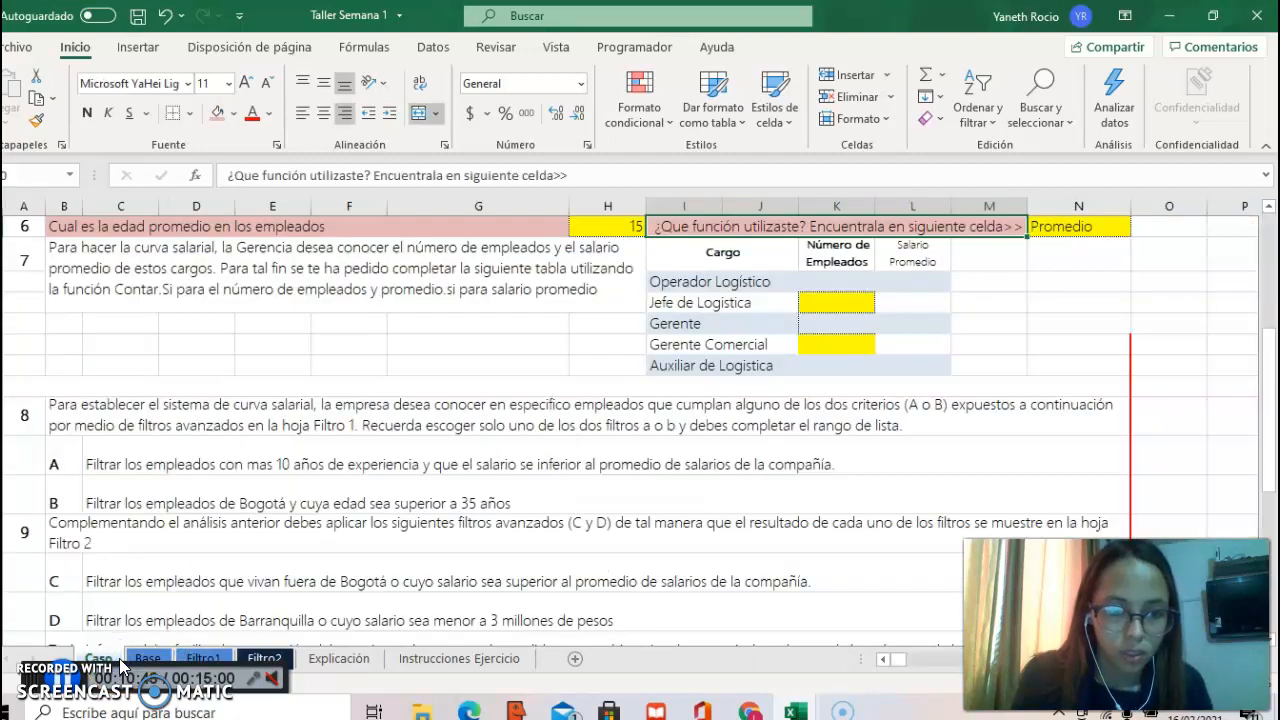
{"action": "left_click", "coordinate": [147, 660]}
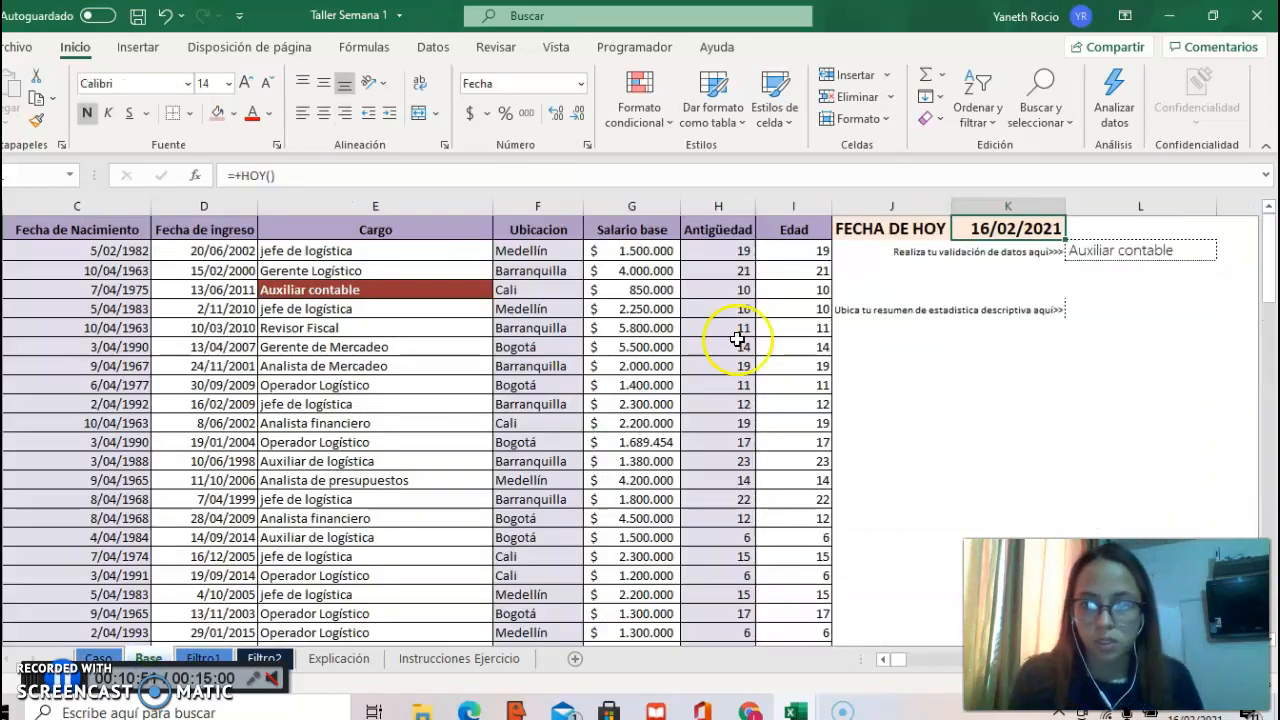
{"action": "left_click", "coordinate": [203, 659]}
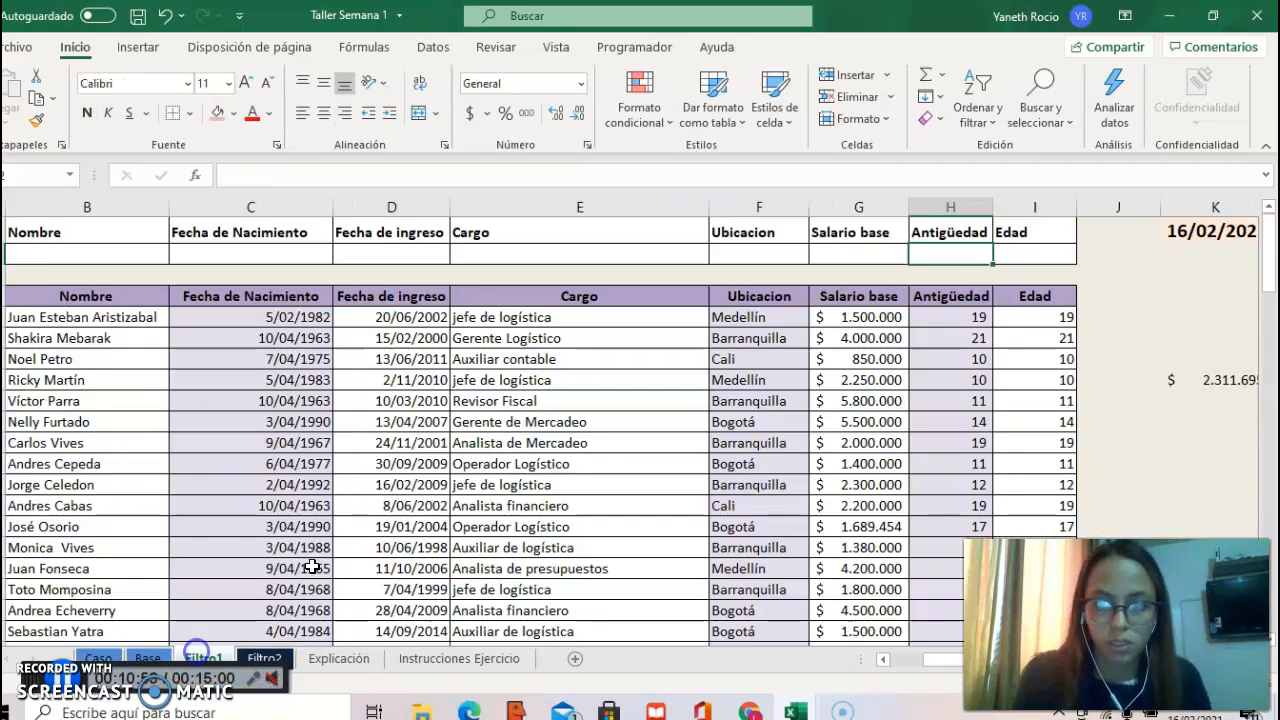
{"action": "left_click", "coordinate": [962, 264]}
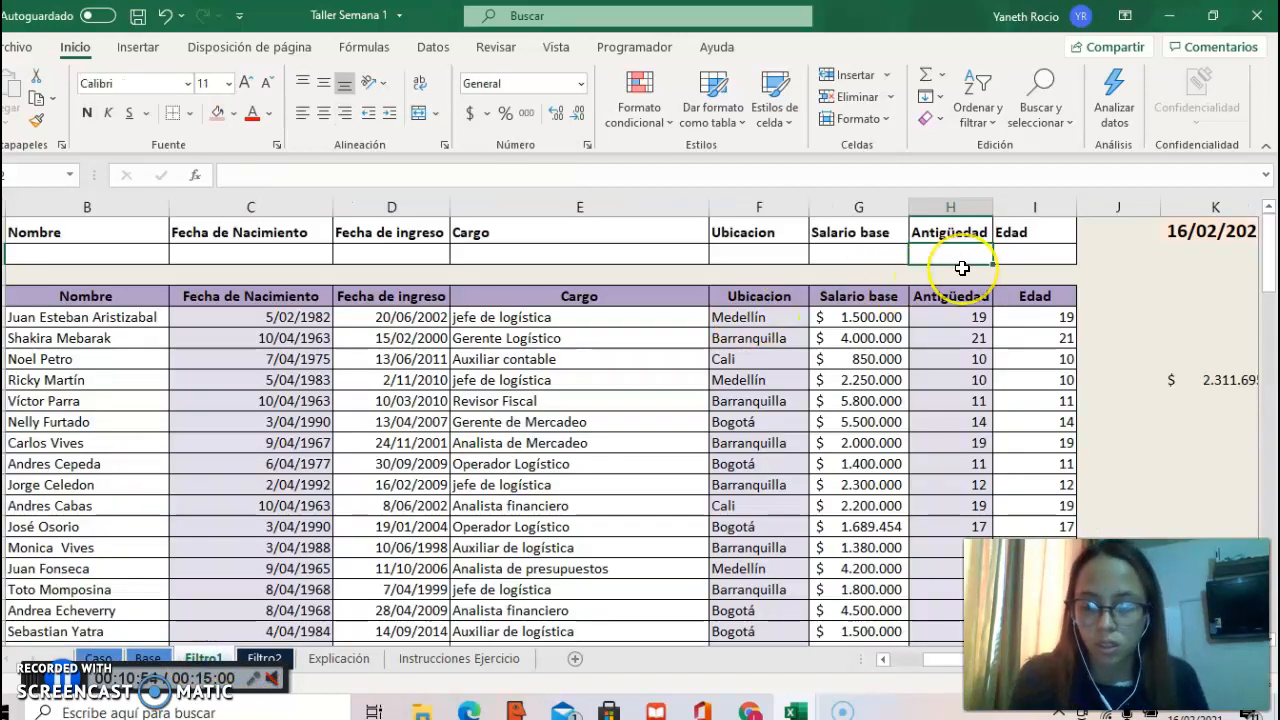
{"action": "type", "text": ">10"}
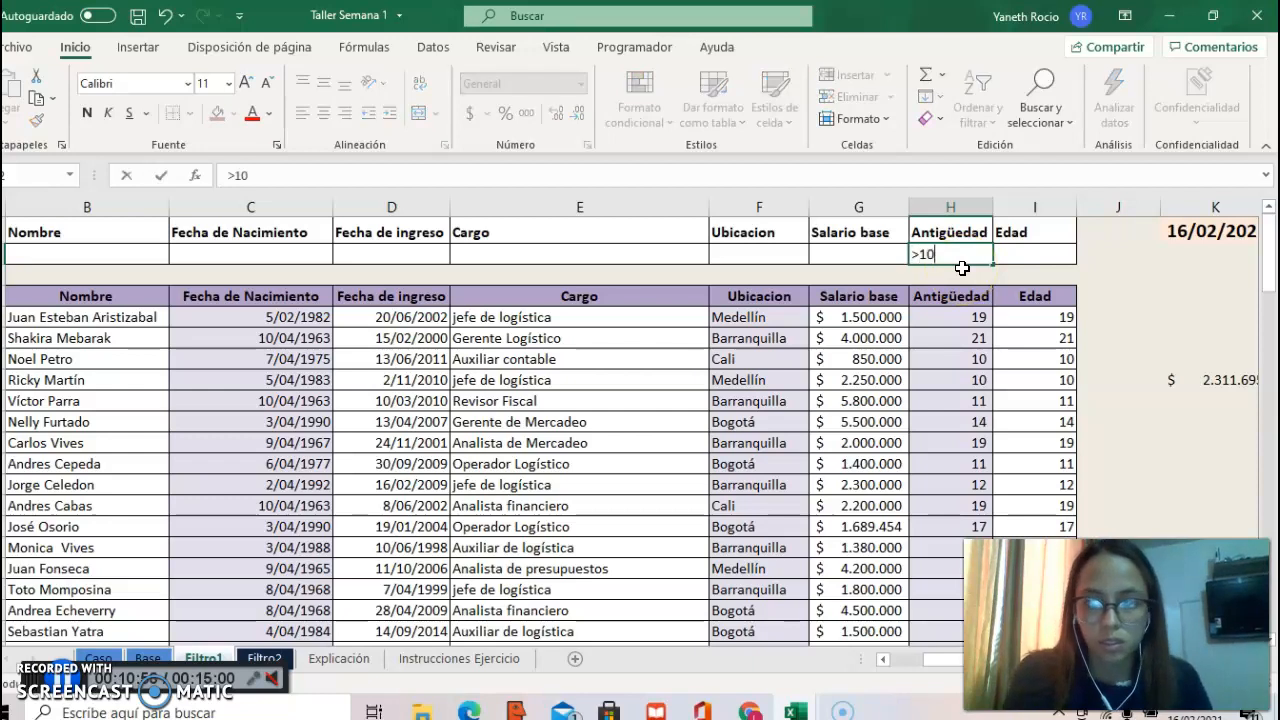
Step: After rereading the salary condition on Caso, enter <2.311.695 as the Salario base criterion in G2 on Filtro1
{"action": "left_click", "coordinate": [861, 265]}
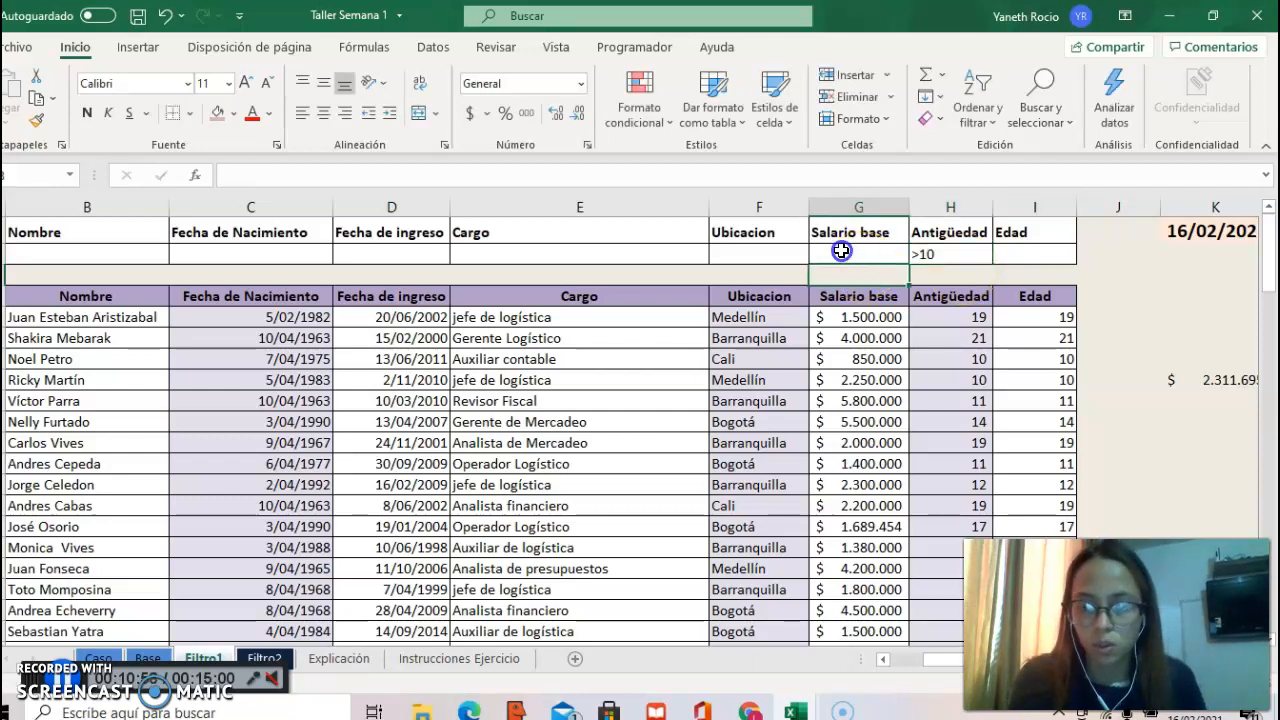
{"action": "left_click", "coordinate": [105, 659]}
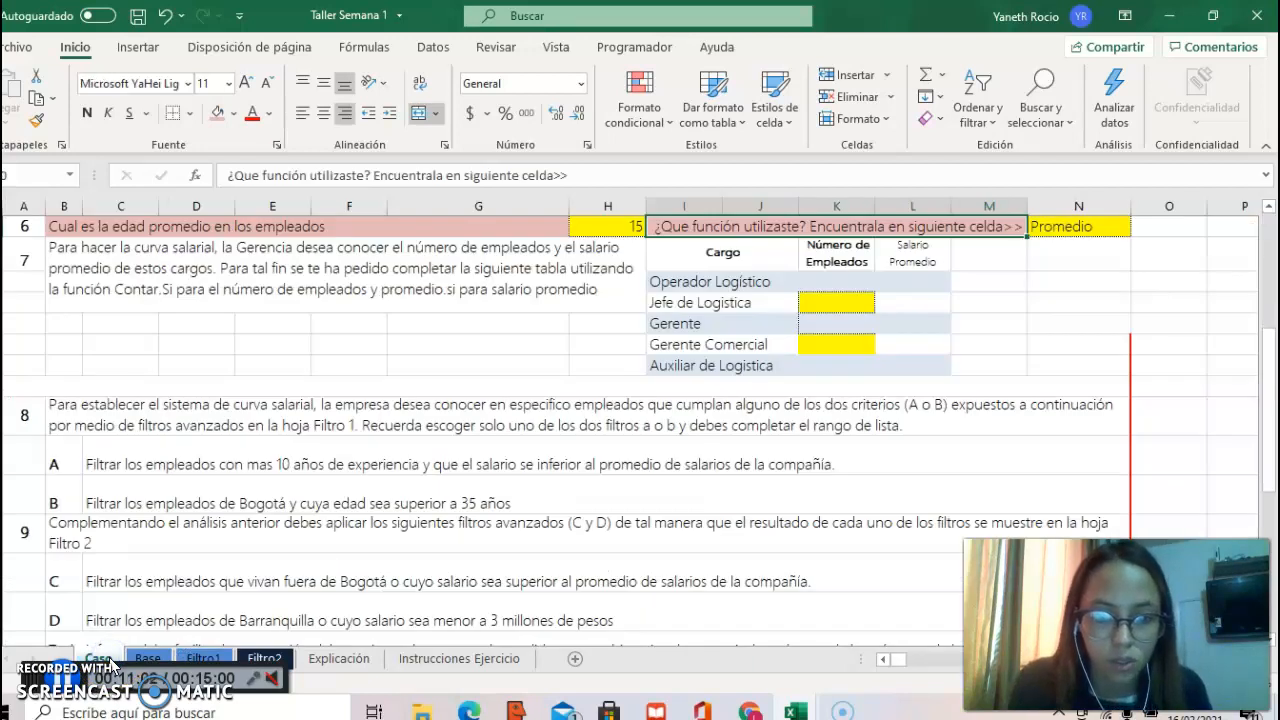
{"action": "left_click", "coordinate": [152, 660]}
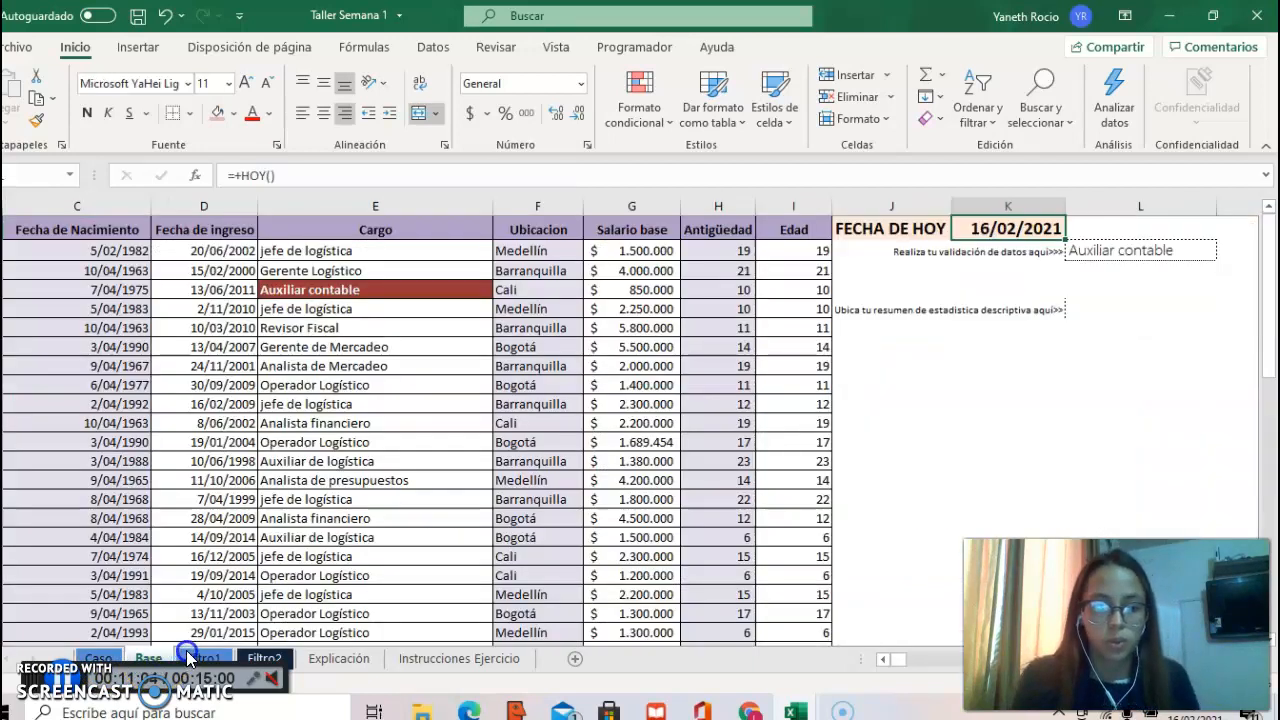
{"action": "left_click", "coordinate": [189, 658]}
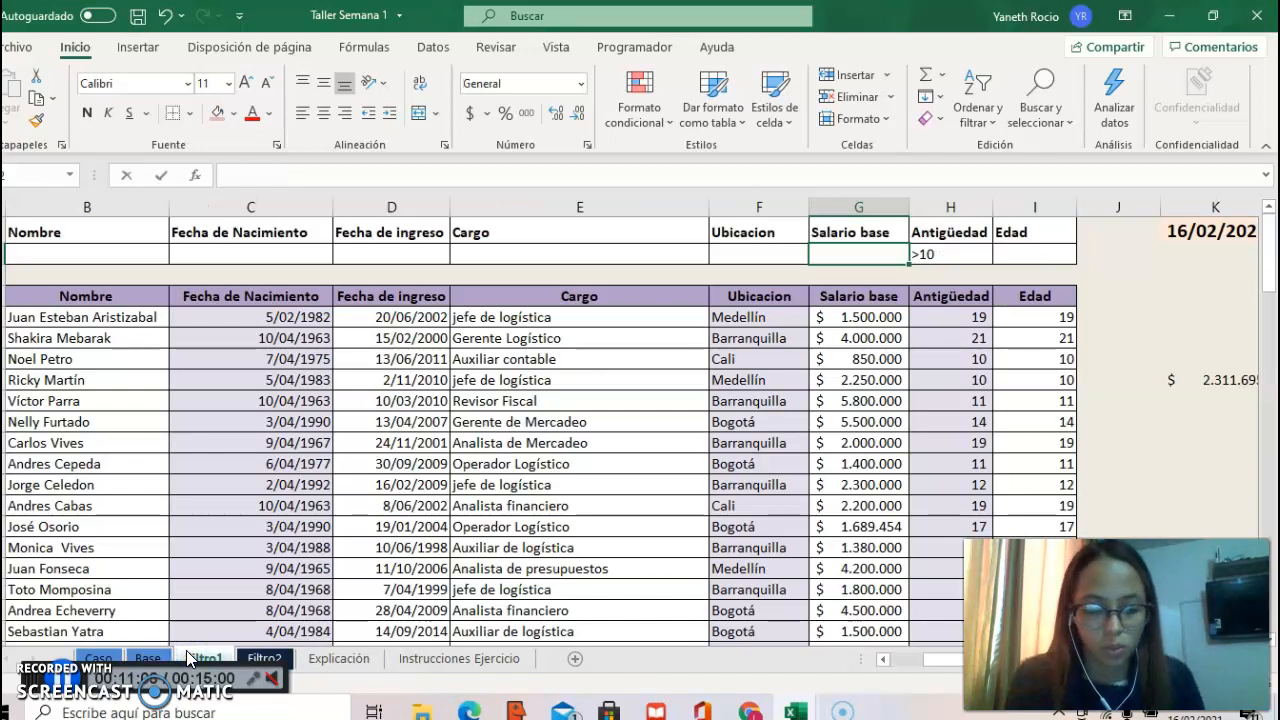
{"action": "type", "text": "<"}
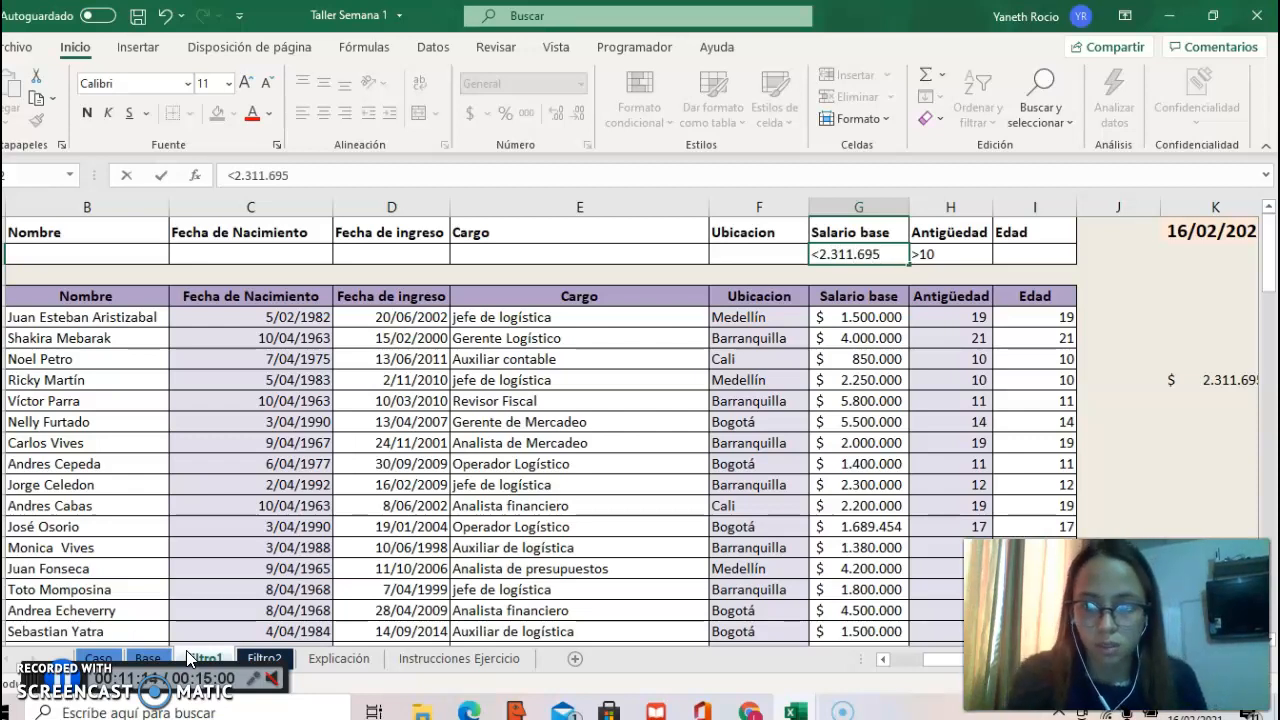
{"action": "type", "text": "2.311.695"}
{"action": "key", "text": "Return"}
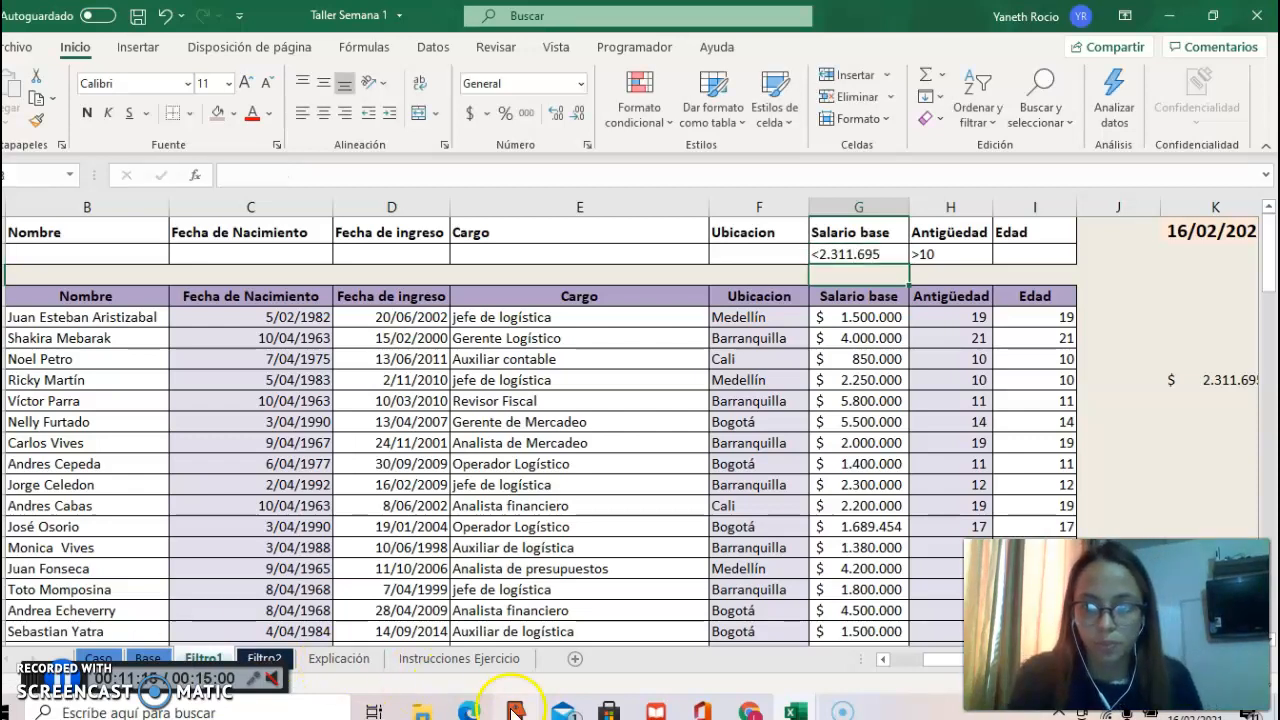
Step: Start an advanced filter on the Filtro1 employee table and set its list range to A4:I104, headers included
{"action": "left_click", "coordinate": [595, 443]}
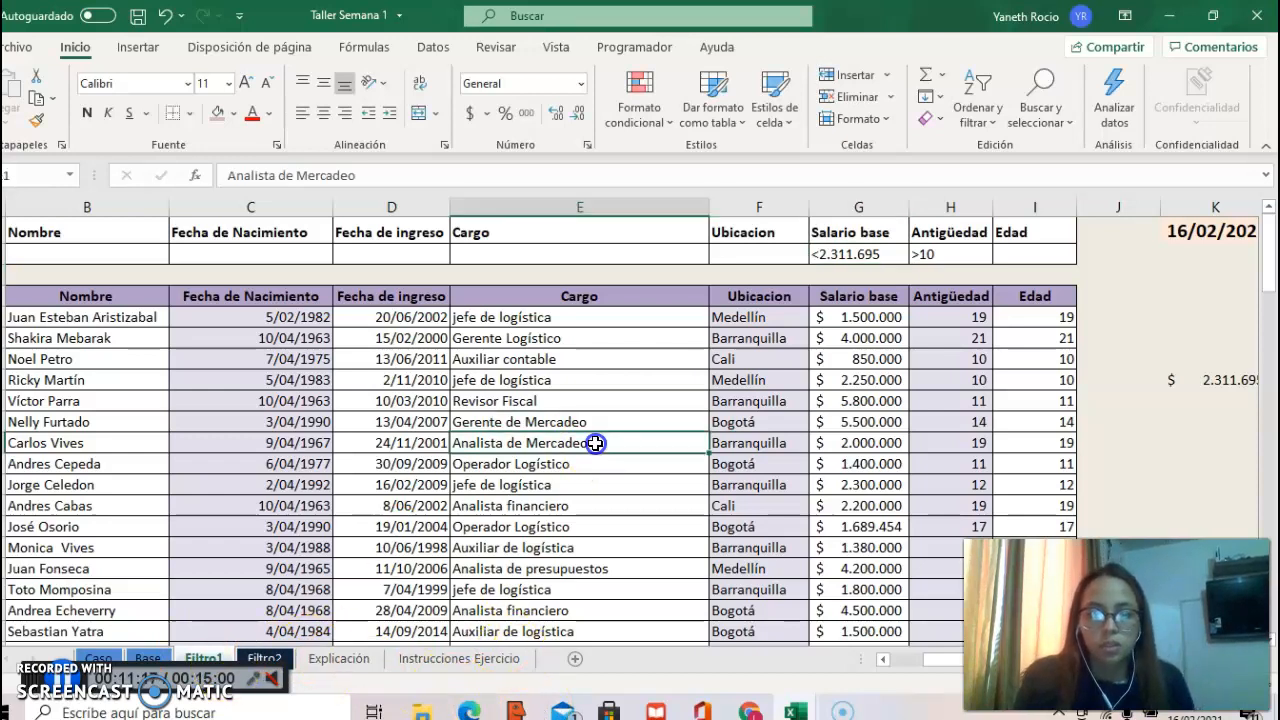
{"action": "left_click", "coordinate": [433, 47]}
{"action": "left_click", "coordinate": [674, 124]}
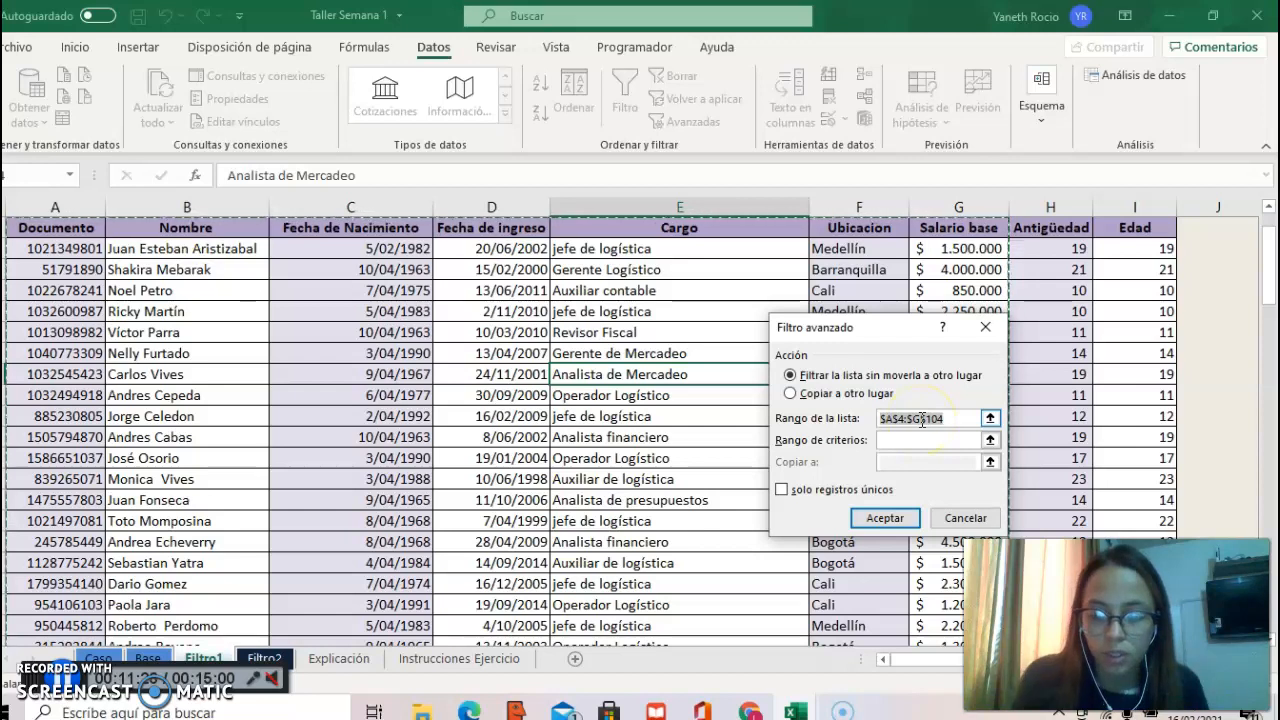
{"action": "key", "text": "BackSpace"}
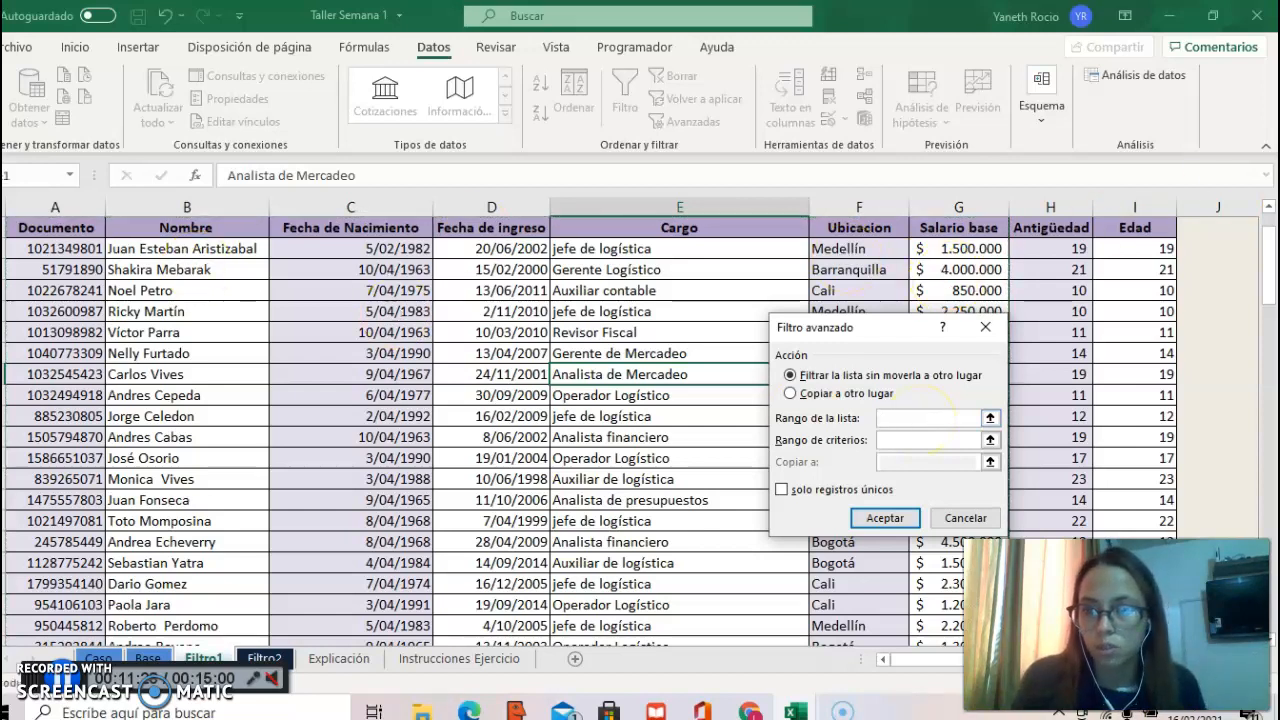
{"action": "left_click", "coordinate": [1268, 208]}
{"action": "left_click", "coordinate": [78, 258]}
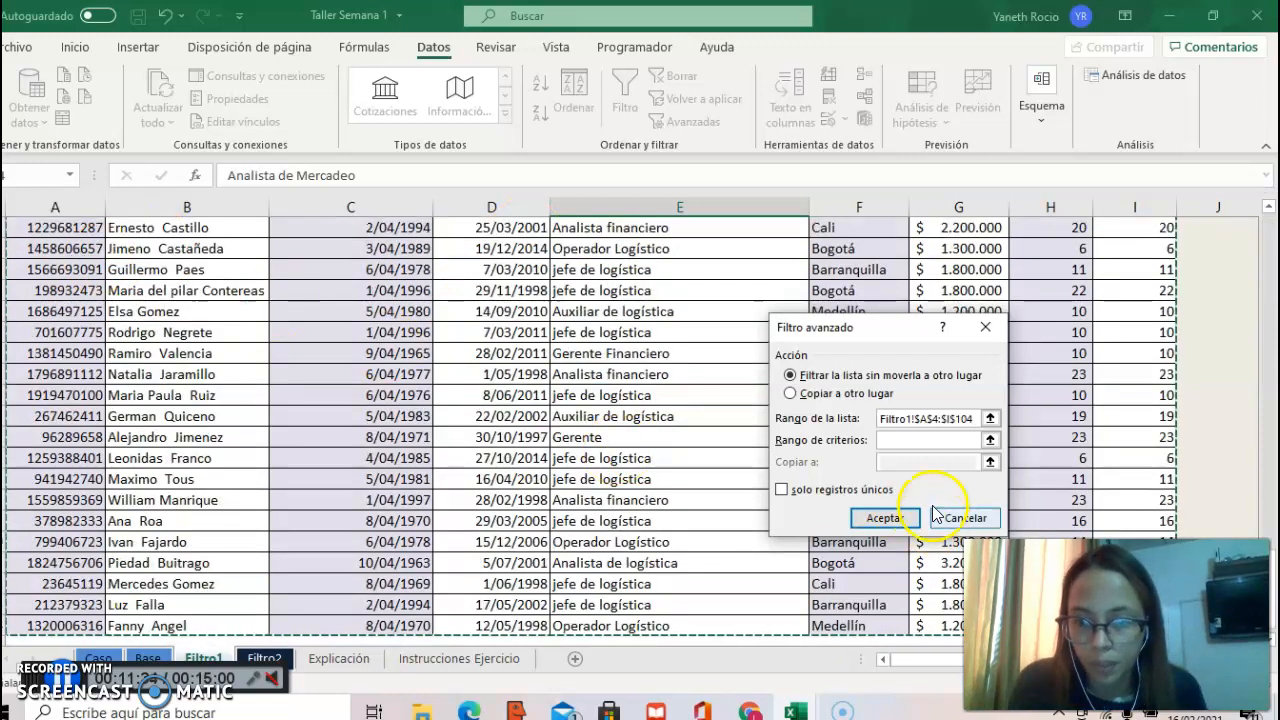
Step: Set the criteria range to A1:I2, apply the advanced filter in place and look over the filtered employees
{"action": "left_click", "coordinate": [905, 440]}
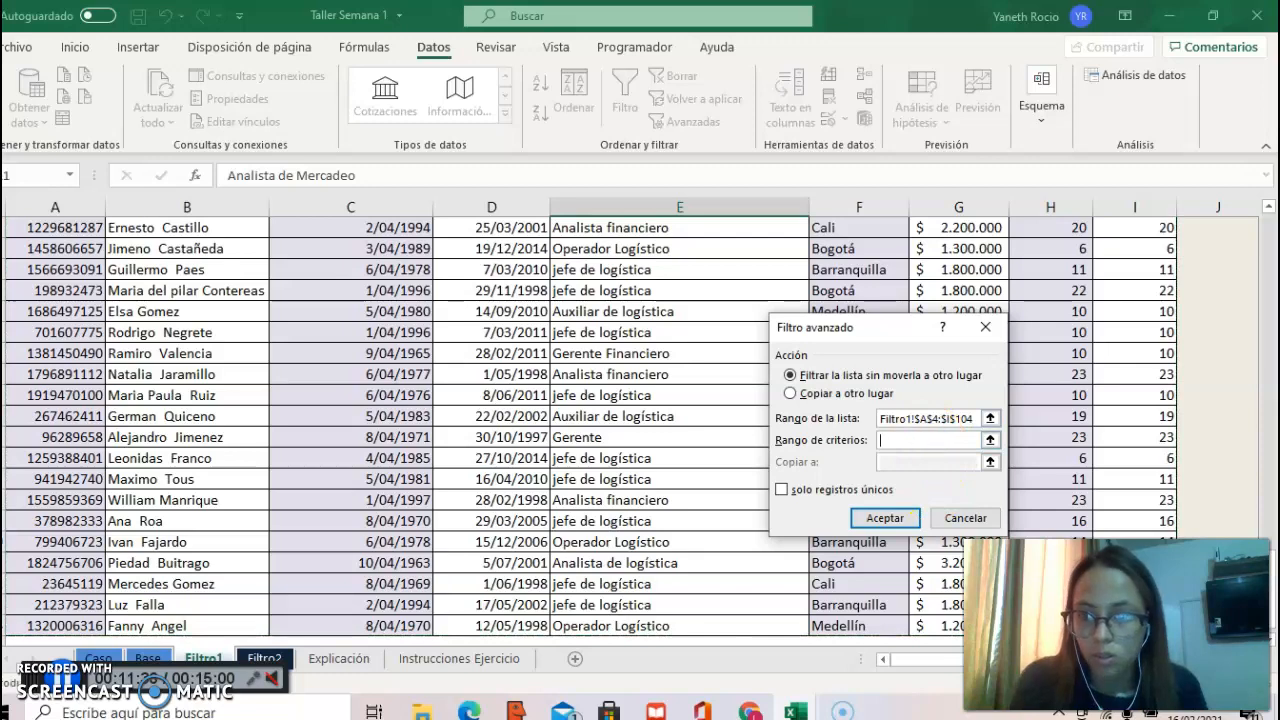
{"action": "scroll", "coordinate": [1270, 236], "scroll_direction": "up", "scroll_amount": 20}
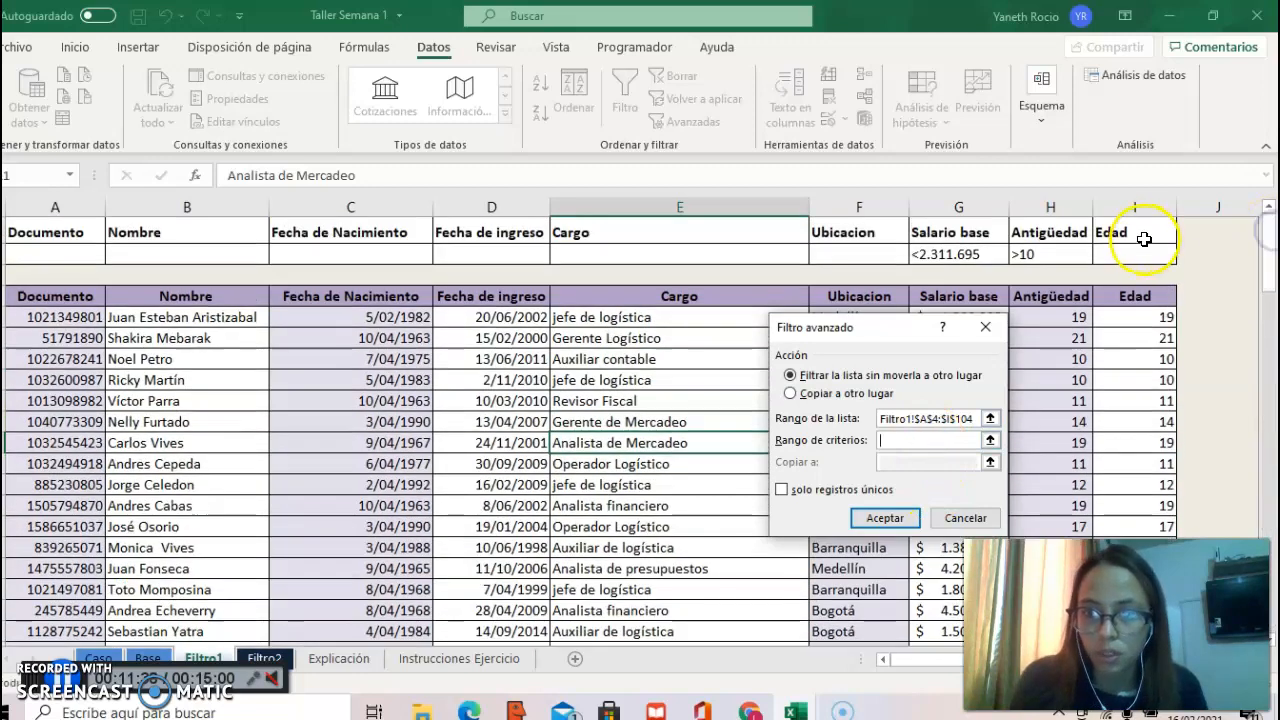
{"action": "left_click", "coordinate": [1150, 254]}
{"action": "key", "text": "shift+Up"}
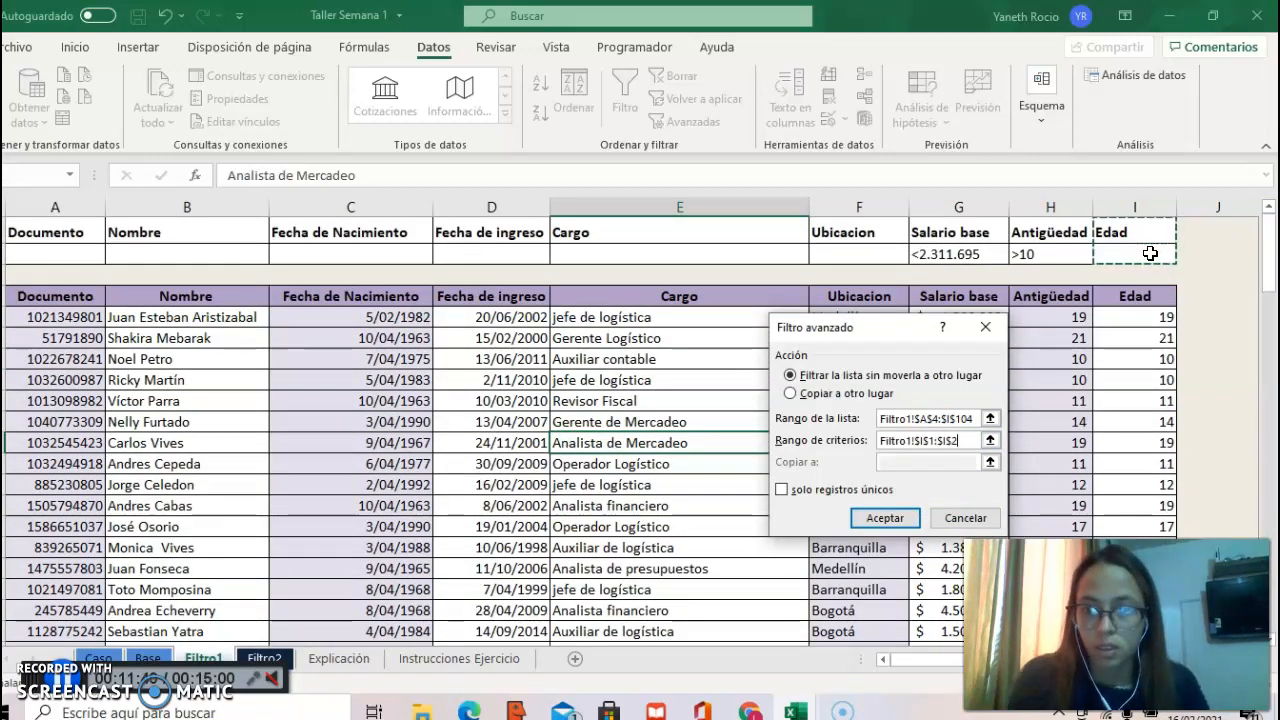
{"action": "key", "text": "shift+Left"}
{"action": "key", "text": "shift+Left"}
{"action": "key", "text": "shift+Left"}
{"action": "key", "text": "shift+Left"}
{"action": "key", "text": "shift+Left"}
{"action": "key", "text": "shift+Left"}
{"action": "key", "text": "shift+Left"}
{"action": "key", "text": "shift+Left"}
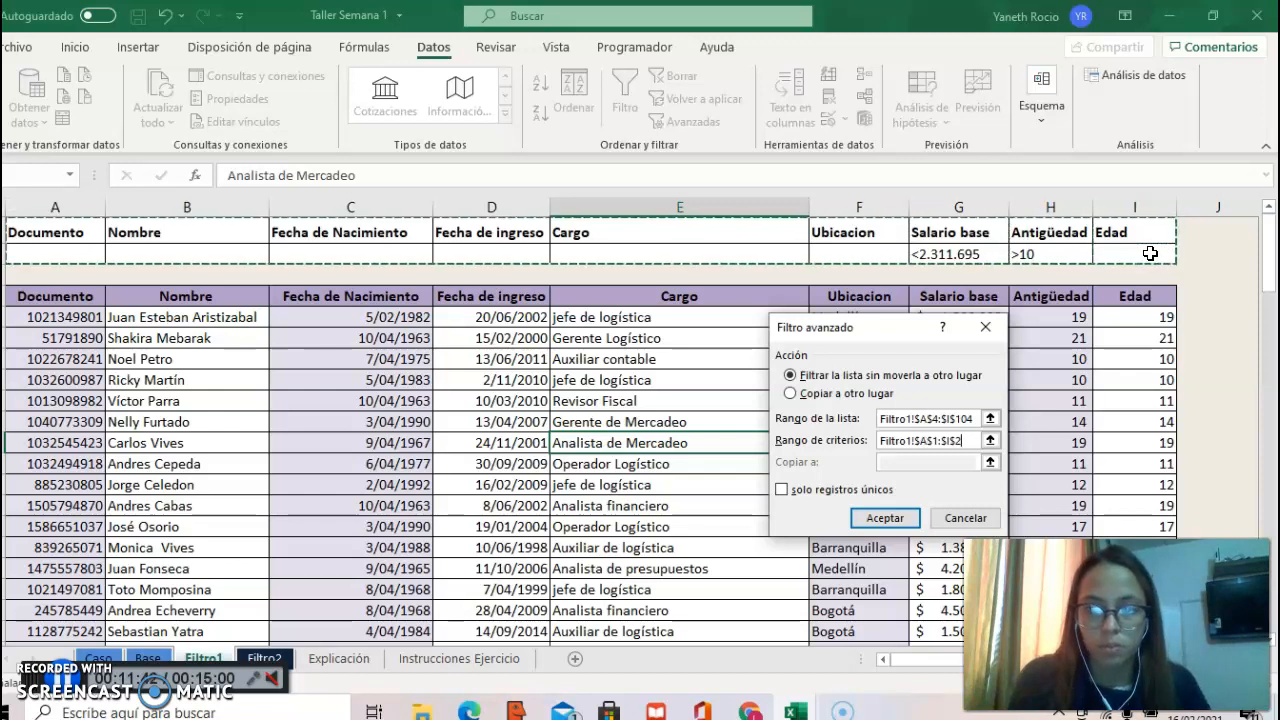
{"action": "left_click", "coordinate": [880, 517]}
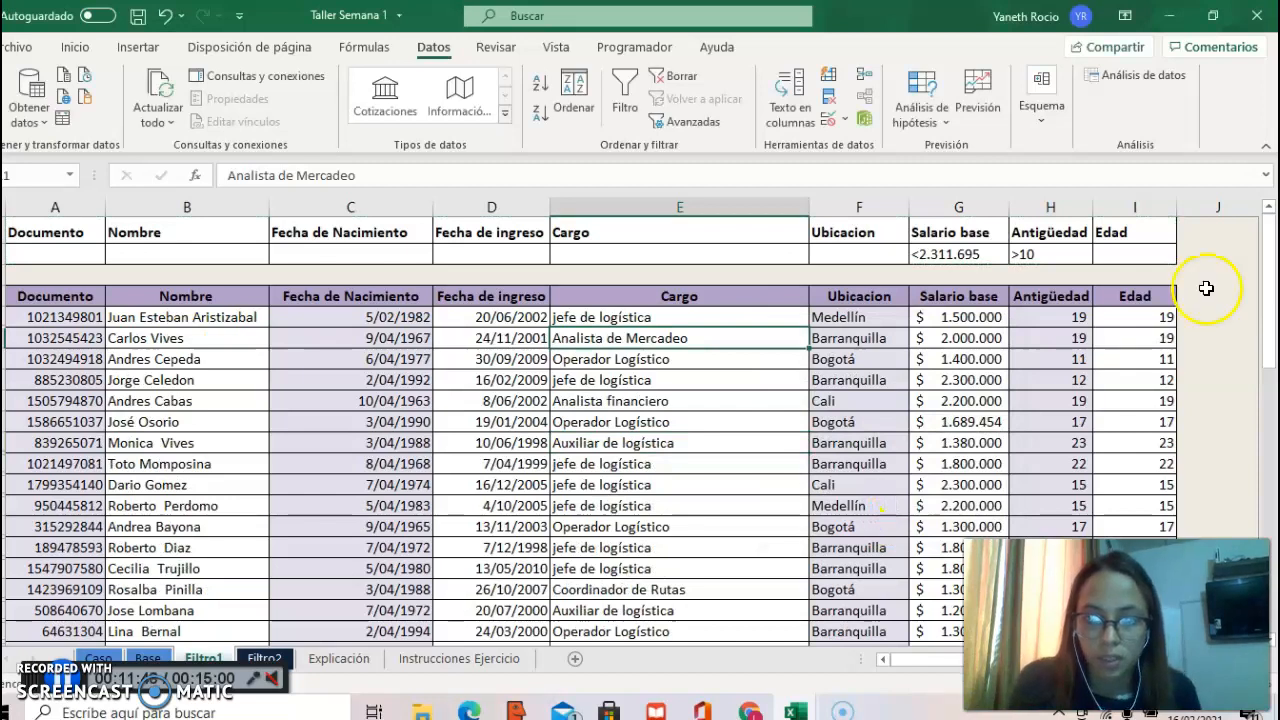
{"action": "left_click_drag", "start_coordinate": [1267, 250], "coordinate": [1266, 249]}
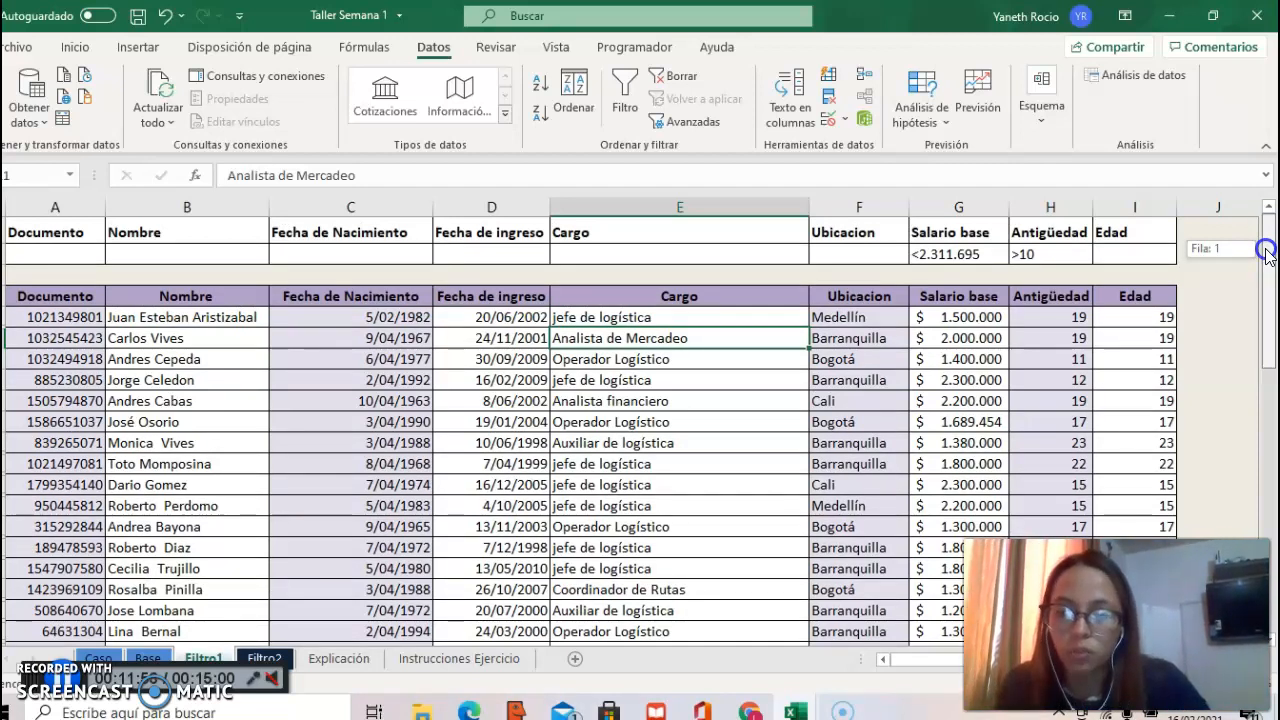
{"action": "mouse_move", "coordinate": [1266, 253]}
{"action": "left_mouse_down"}
{"action": "mouse_move", "coordinate": [1268, 470]}
{"action": "mouse_move", "coordinate": [1268, 256]}
{"action": "left_mouse_up"}
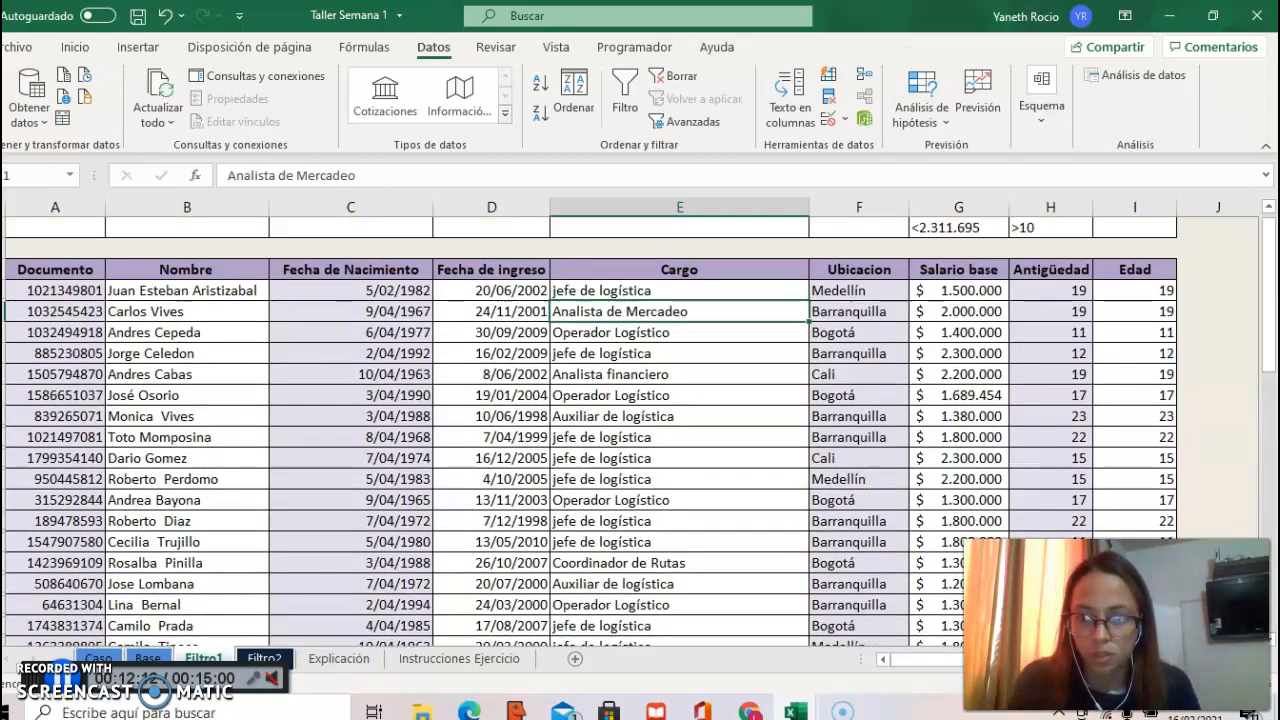
{"action": "left_click", "coordinate": [765, 444]}
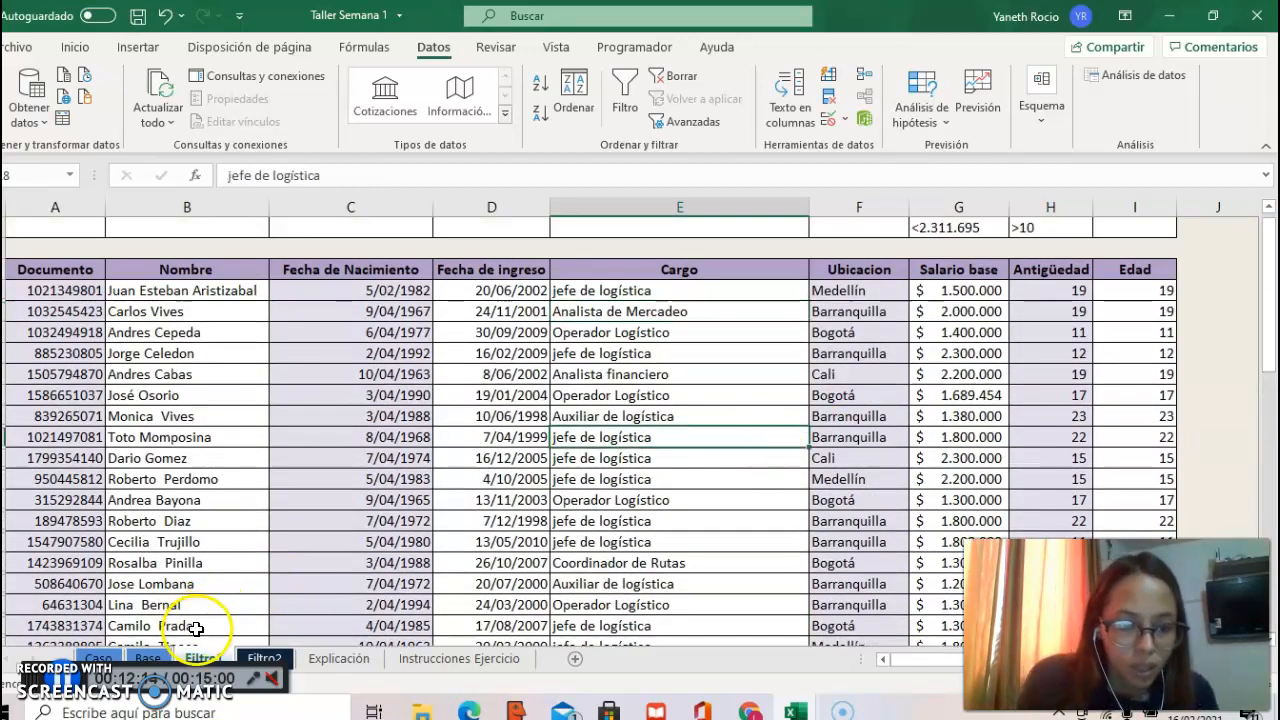
Step: Copy the employee table on Base, from Documento through Edad, with its header row and all employee records
{"action": "left_click", "coordinate": [264, 659]}
{"action": "left_click", "coordinate": [148, 658]}
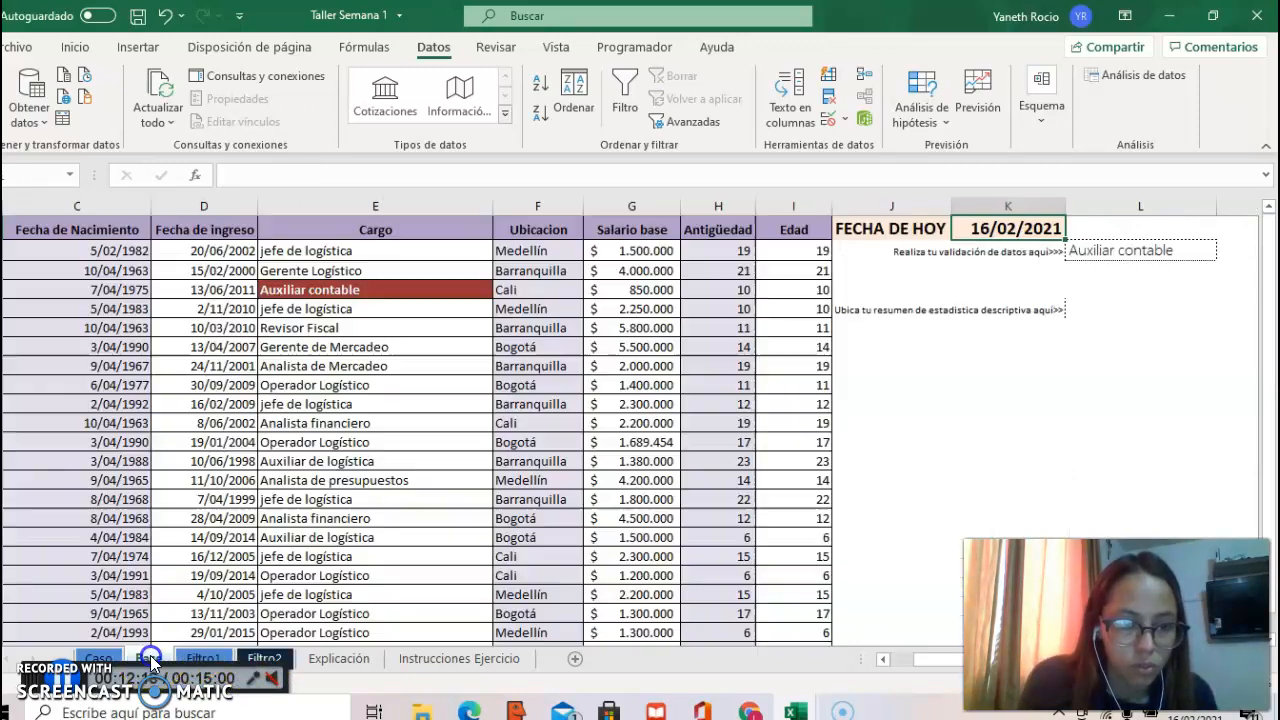
{"action": "left_click", "coordinate": [730, 233]}
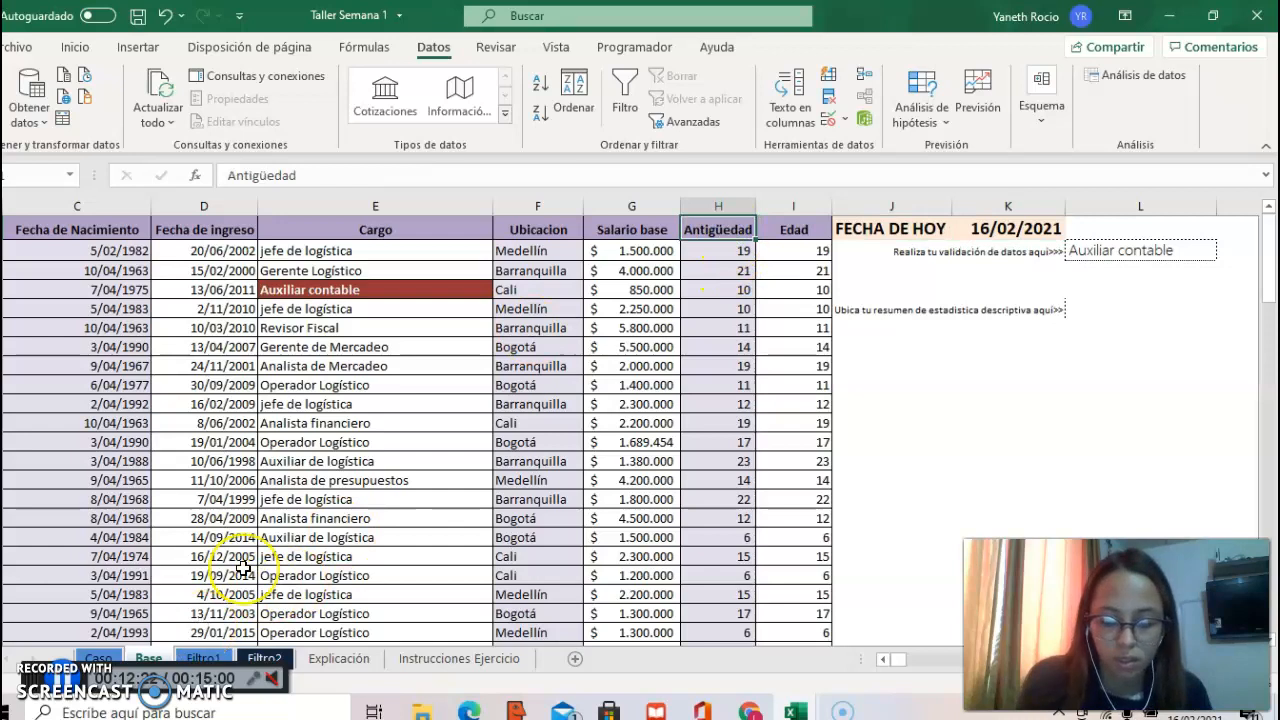
{"action": "key", "text": "Left"}
{"action": "key", "text": "Left"}
{"action": "key", "text": "Left"}
{"action": "key", "text": "Left"}
{"action": "key", "text": "Left"}
{"action": "key", "text": "Left"}
{"action": "key", "text": "Left"}
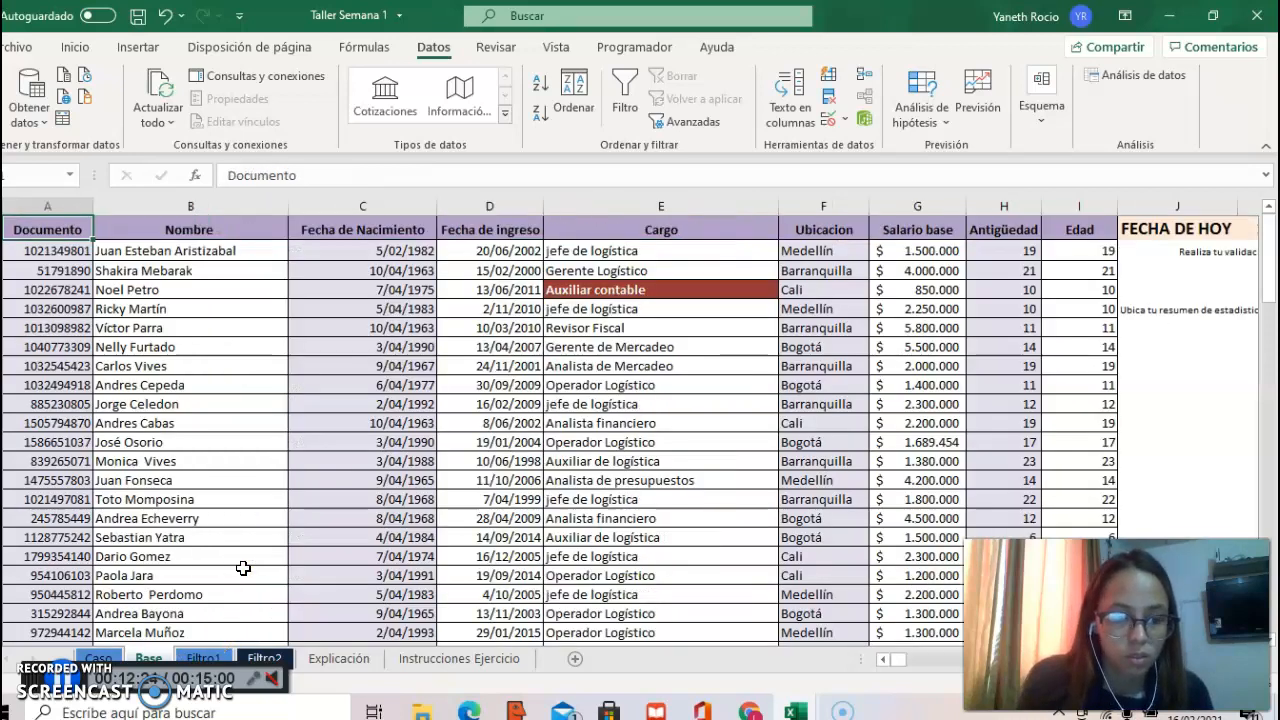
{"action": "key", "text": "ctrl+shift+Down"}
{"action": "key", "text": "ctrl+shift+Right"}
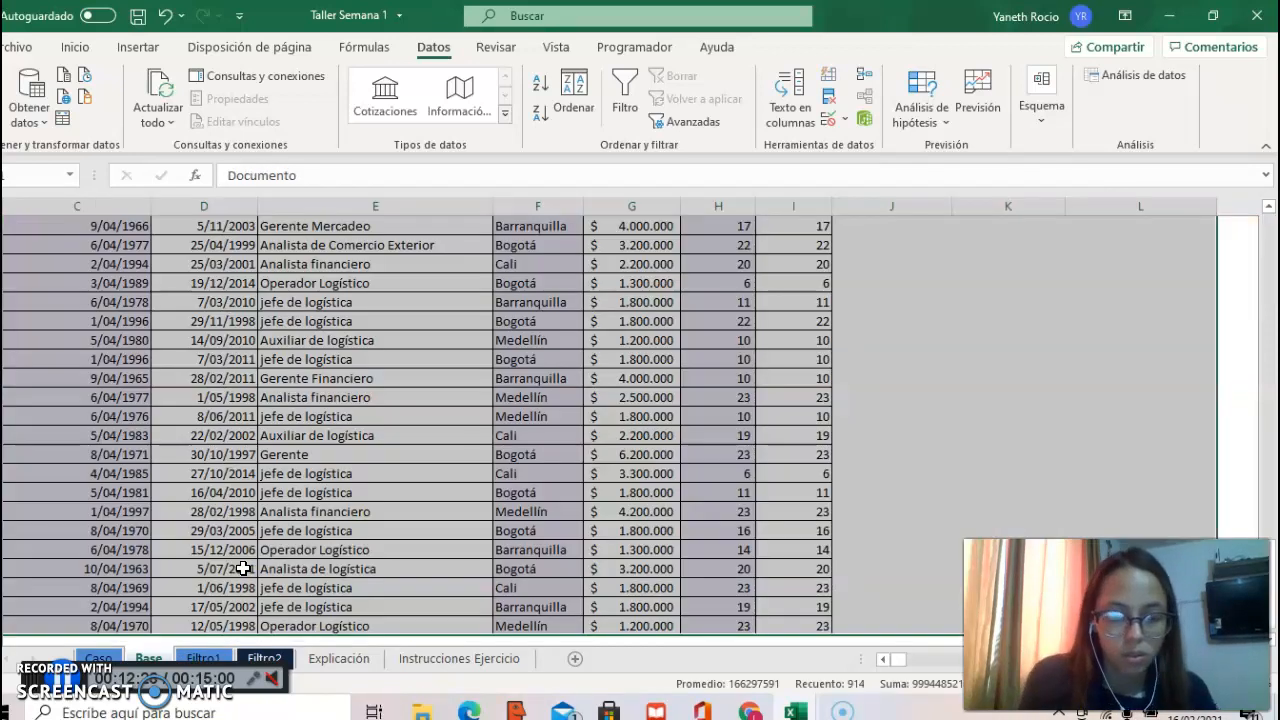
{"action": "key", "text": "shift+Left"}
{"action": "key", "text": "shift+Left"}
{"action": "key", "text": "shift+Left"}
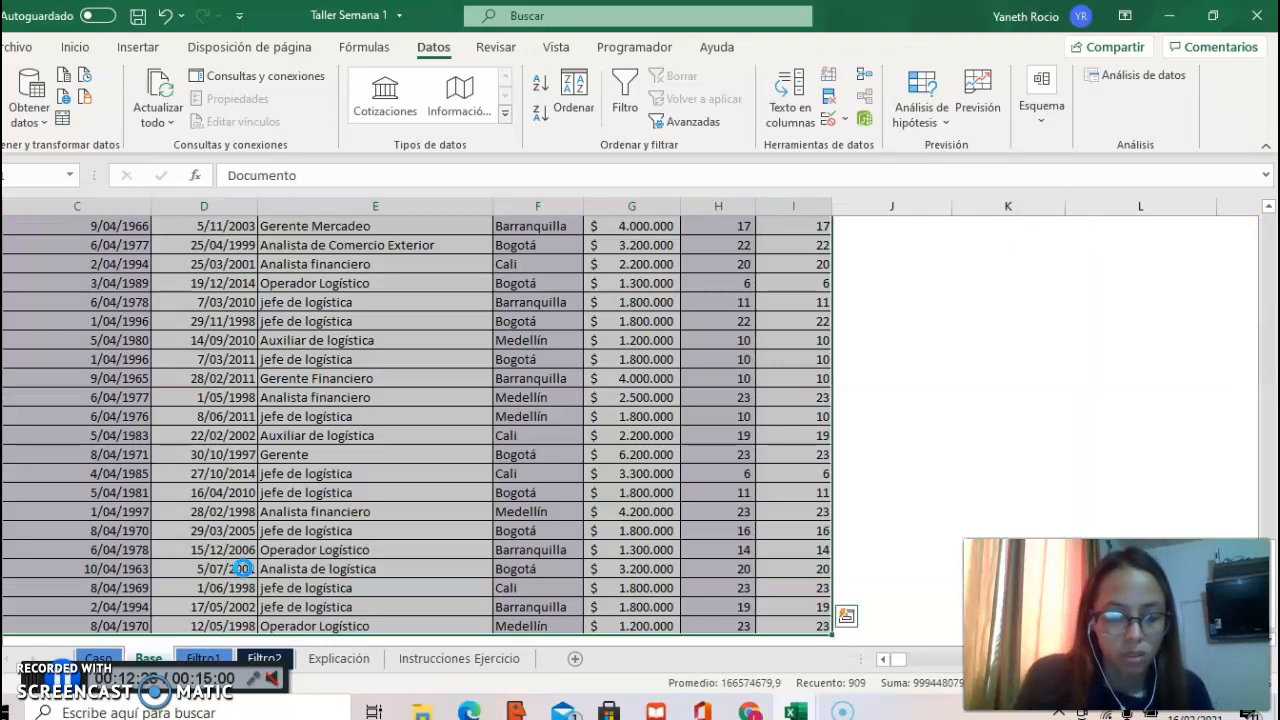
Step: Paste the employee table into Filtro2 starting at A5 and widen the Salario base column to fit its values
{"action": "left_click", "coordinate": [260, 657]}
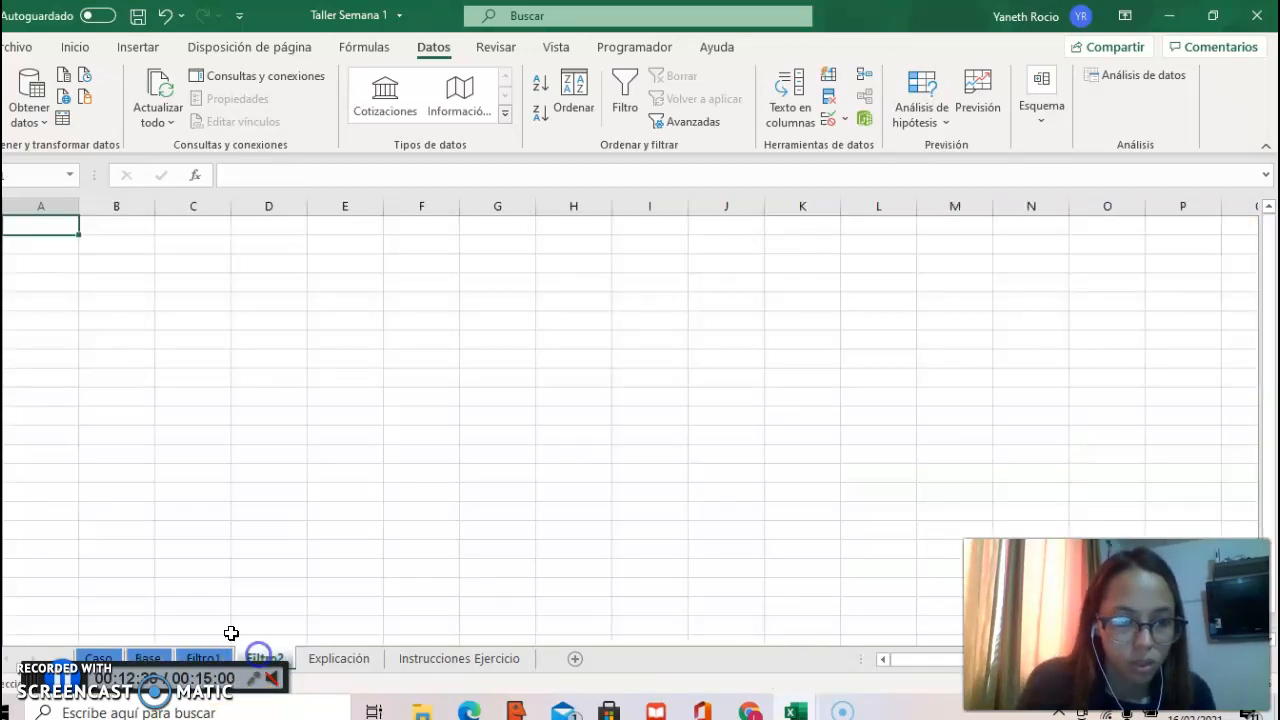
{"action": "left_click", "coordinate": [33, 304]}
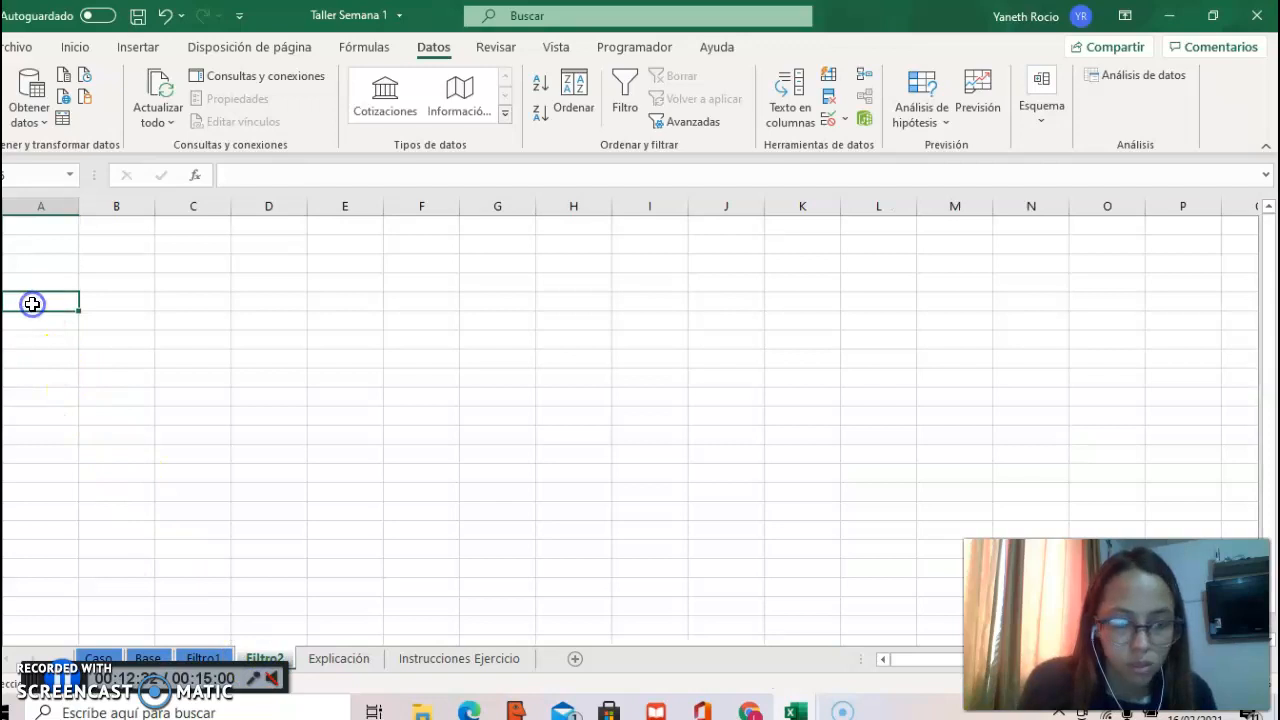
{"action": "key", "text": "ctrl+v"}
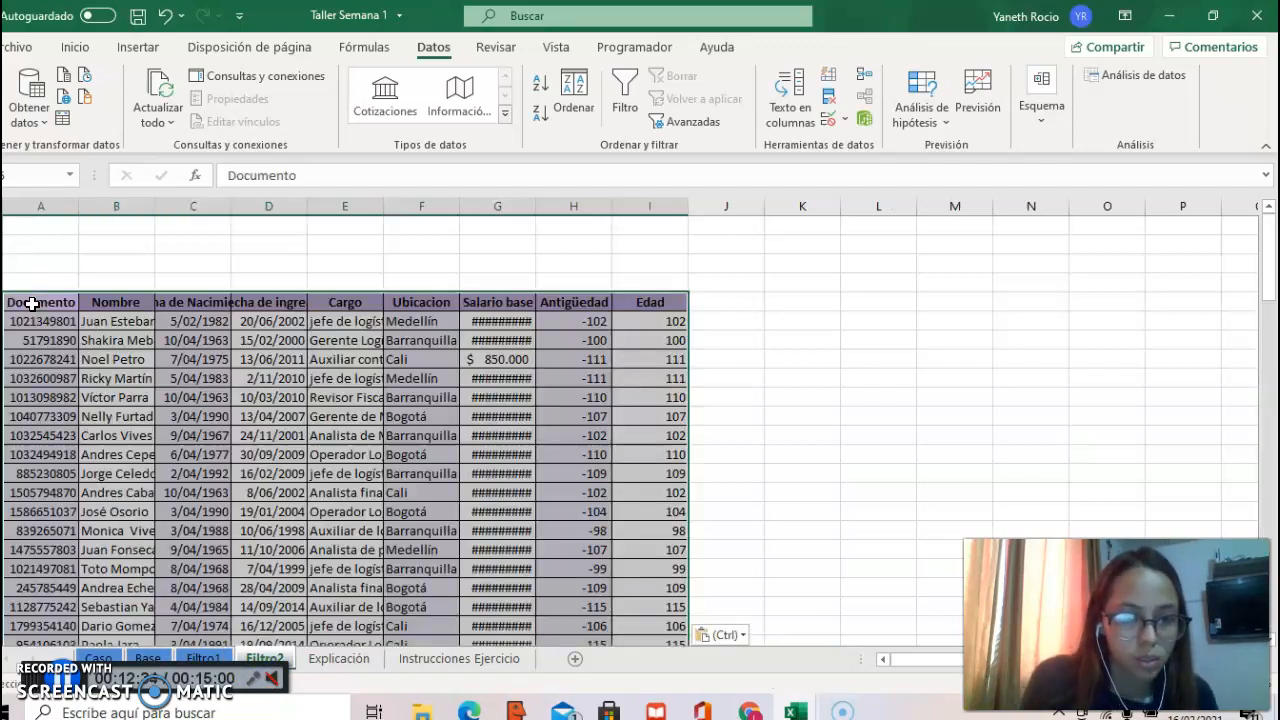
{"action": "double_click", "coordinate": [537, 211]}
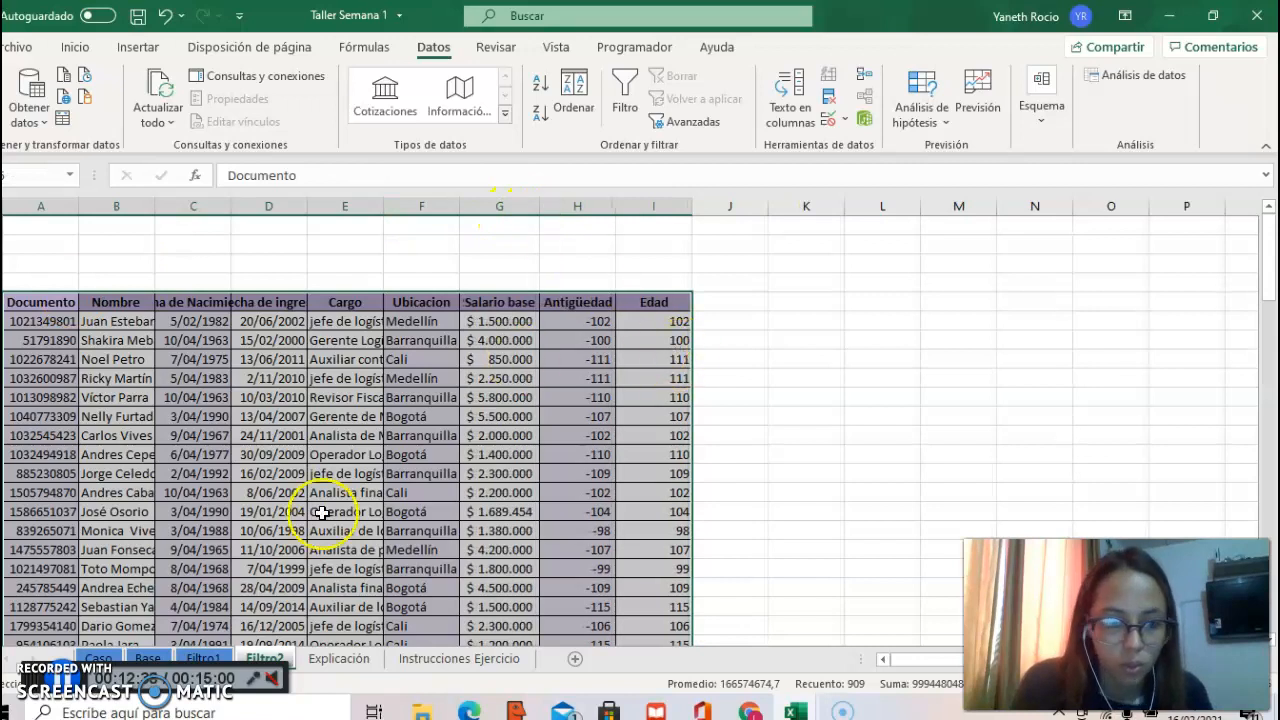
Step: After a look at Caso, copy the current-date formula from K1 on Base into K1 on Filtro2 and fit column K
{"action": "left_click", "coordinate": [99, 659]}
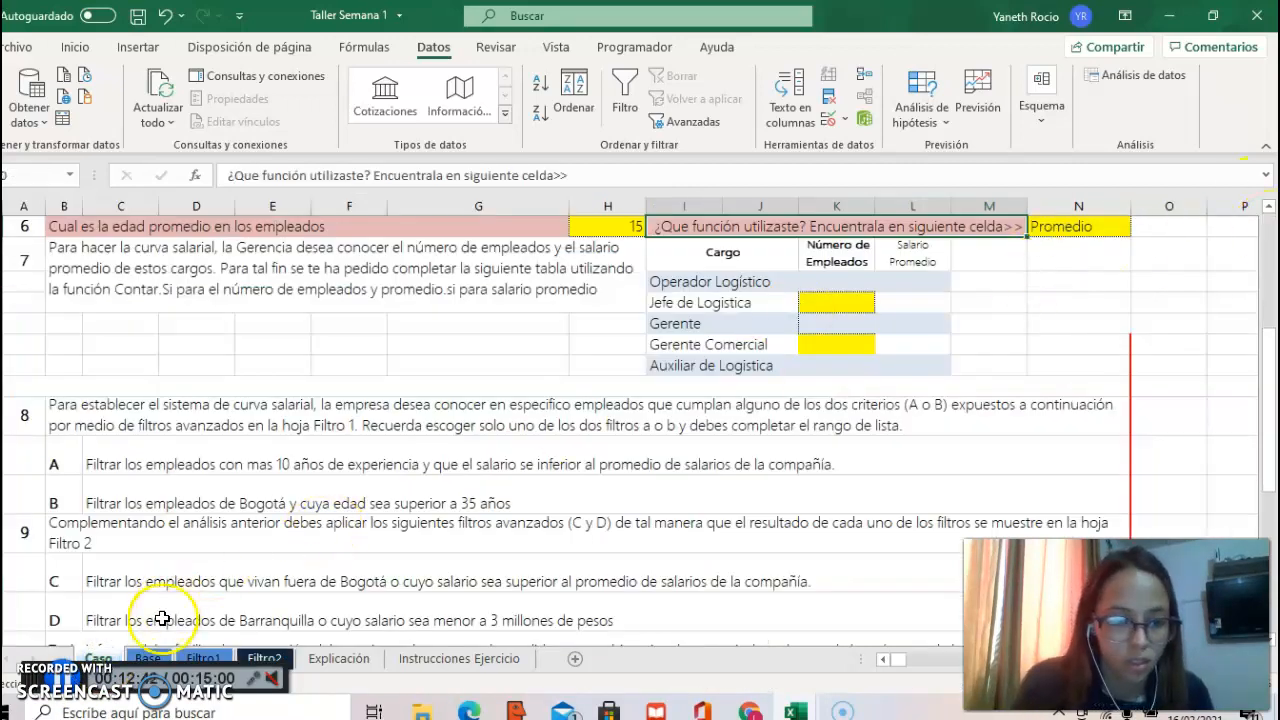
{"action": "left_click", "coordinate": [152, 657]}
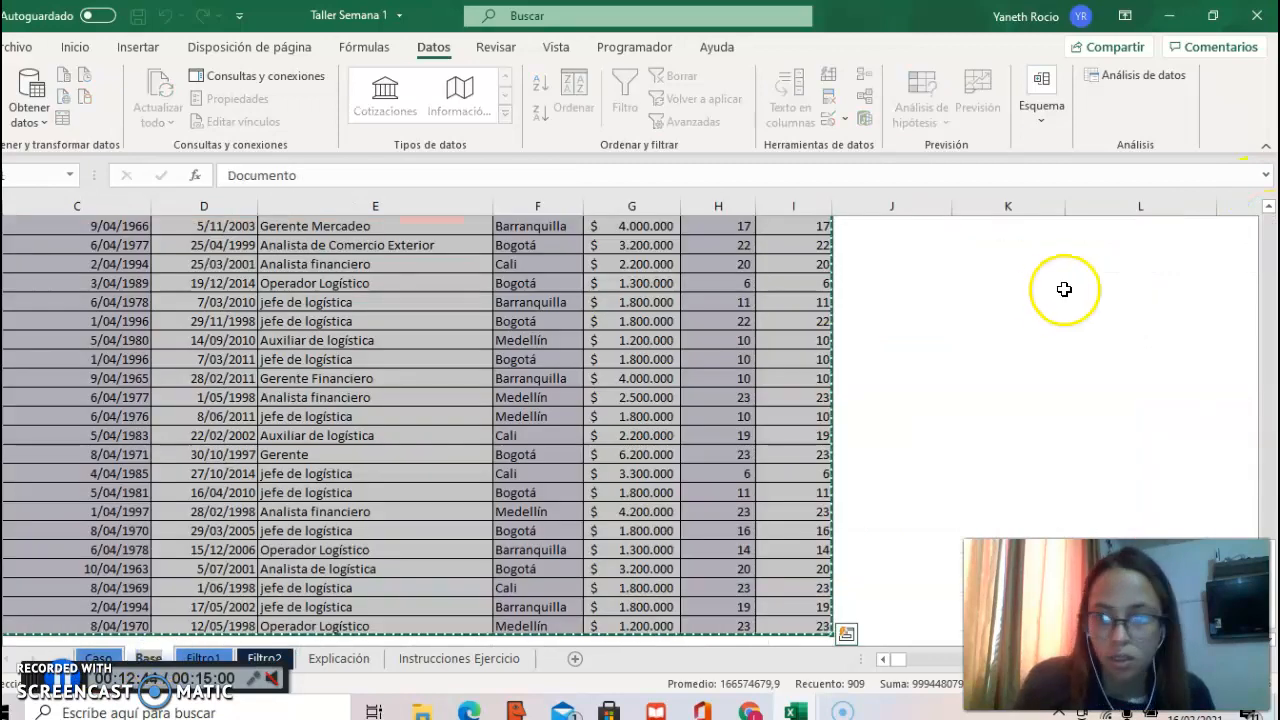
{"action": "left_click_drag", "start_coordinate": [1266, 222], "coordinate": [1266, 212]}
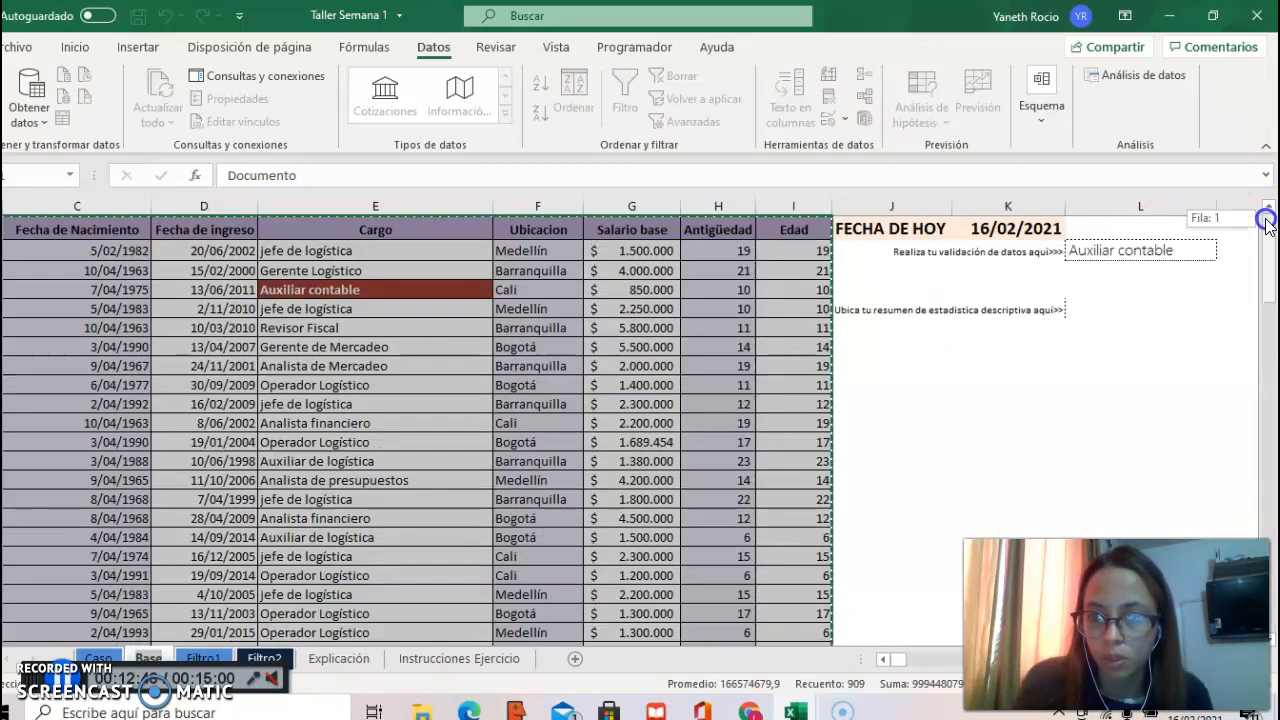
{"action": "left_click", "coordinate": [1045, 229]}
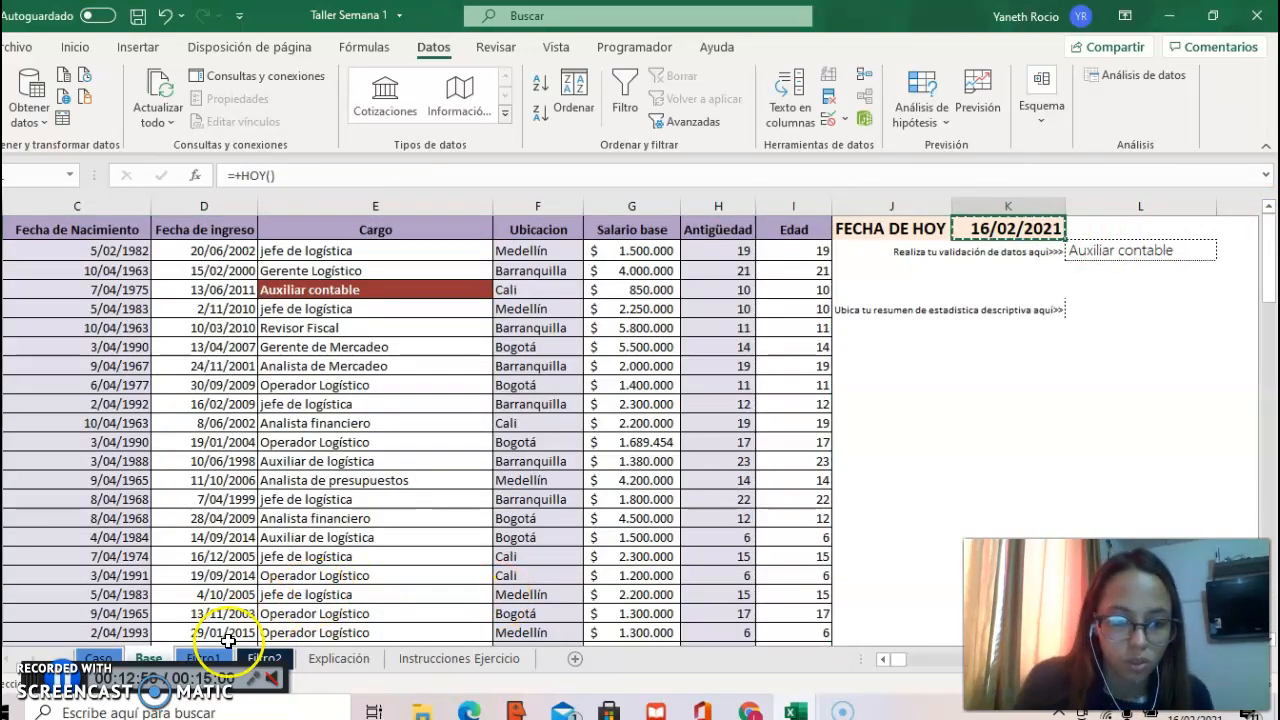
{"action": "left_click", "coordinate": [264, 658]}
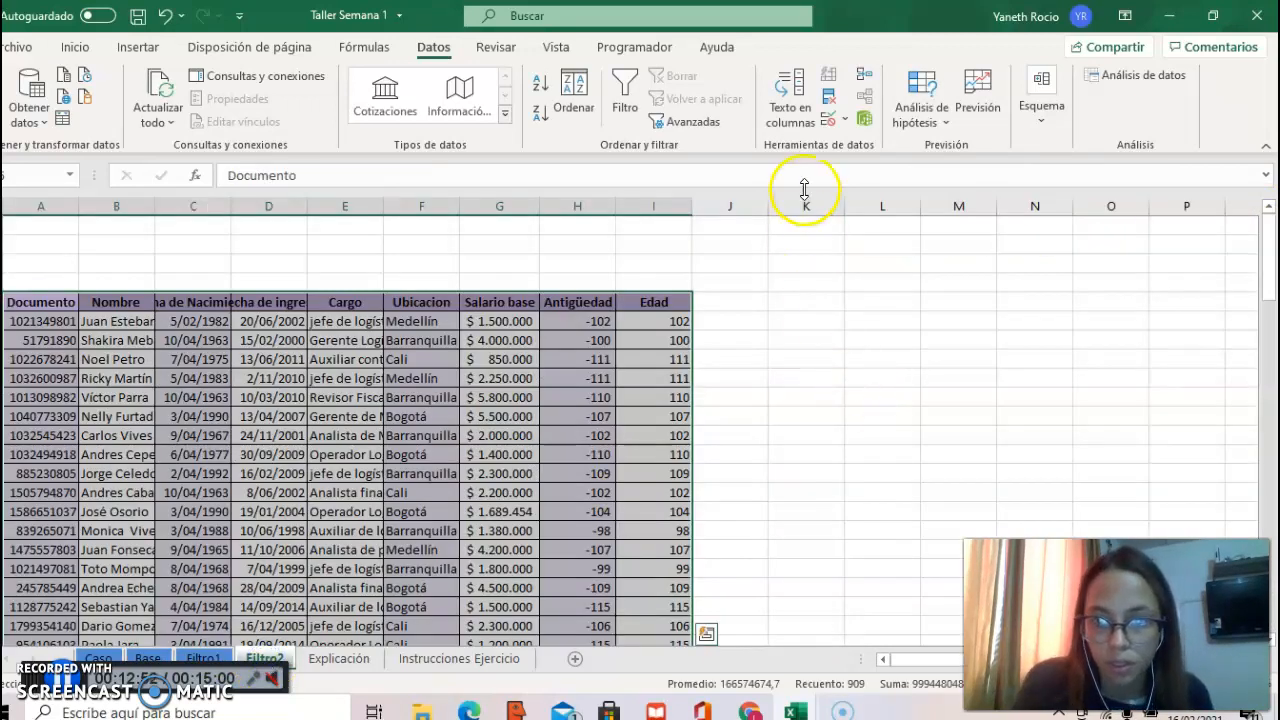
{"action": "left_click", "coordinate": [816, 224]}
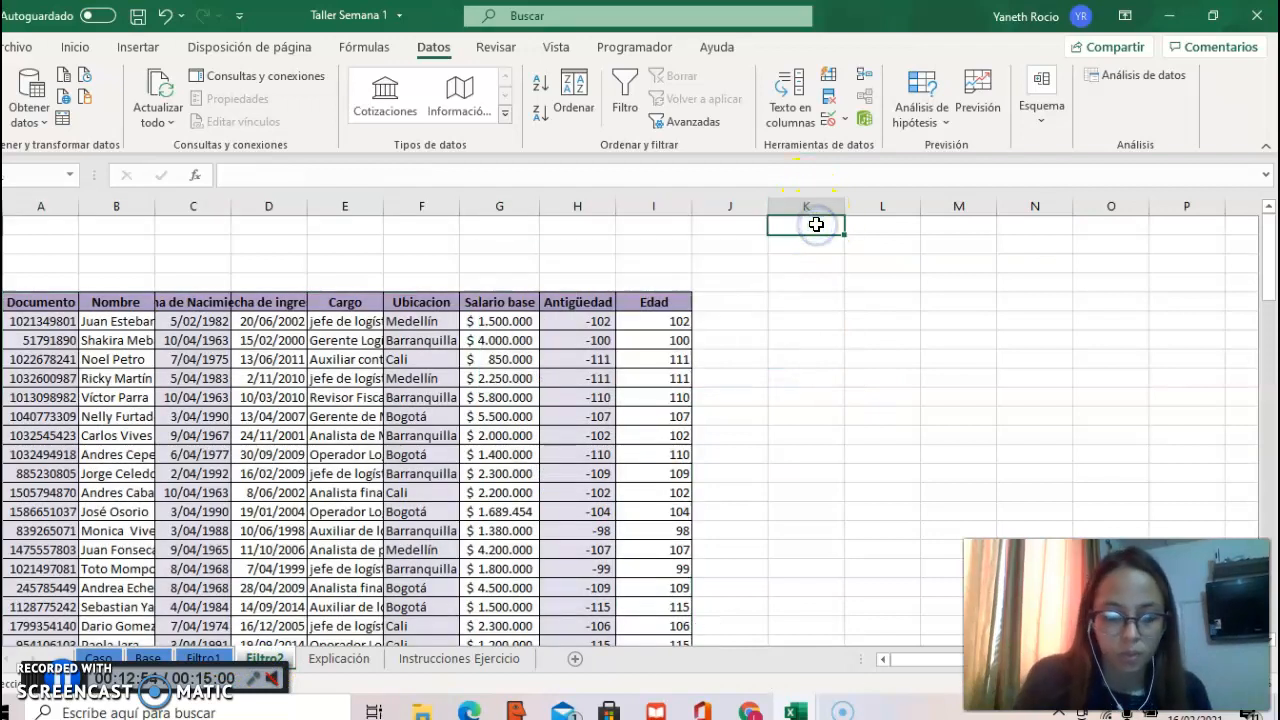
{"action": "key", "text": "ctrl+v"}
{"action": "left_click_drag", "start_coordinate": [845, 208], "coordinate": [845, 208]}
{"action": "double_click", "coordinate": [845, 208]}
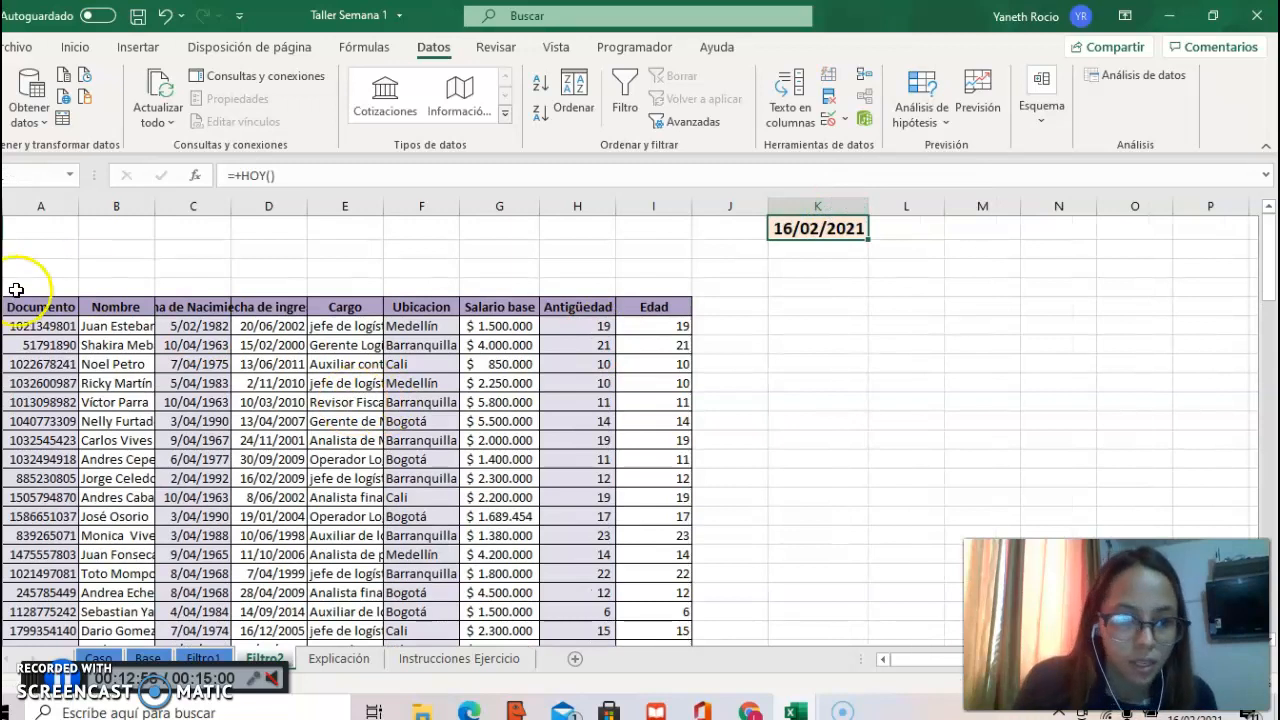
Step: Copy the Filtro2 table's header row, Documento through Edad, into row 1 starting at A1 as the criteria headings
{"action": "left_click_drag", "start_coordinate": [46, 306], "coordinate": [645, 315]}
{"action": "key", "text": "ctrl+c"}
{"action": "left_click", "coordinate": [64, 223]}
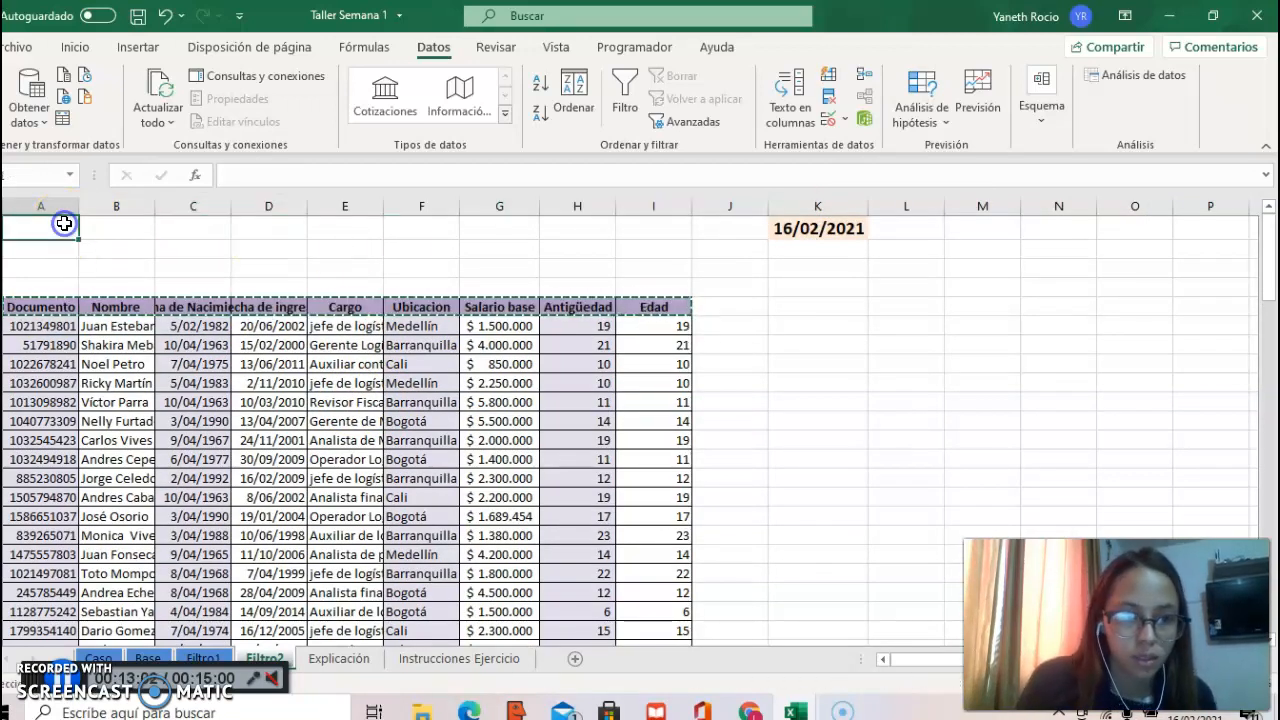
{"action": "key", "text": "ctrl+v"}
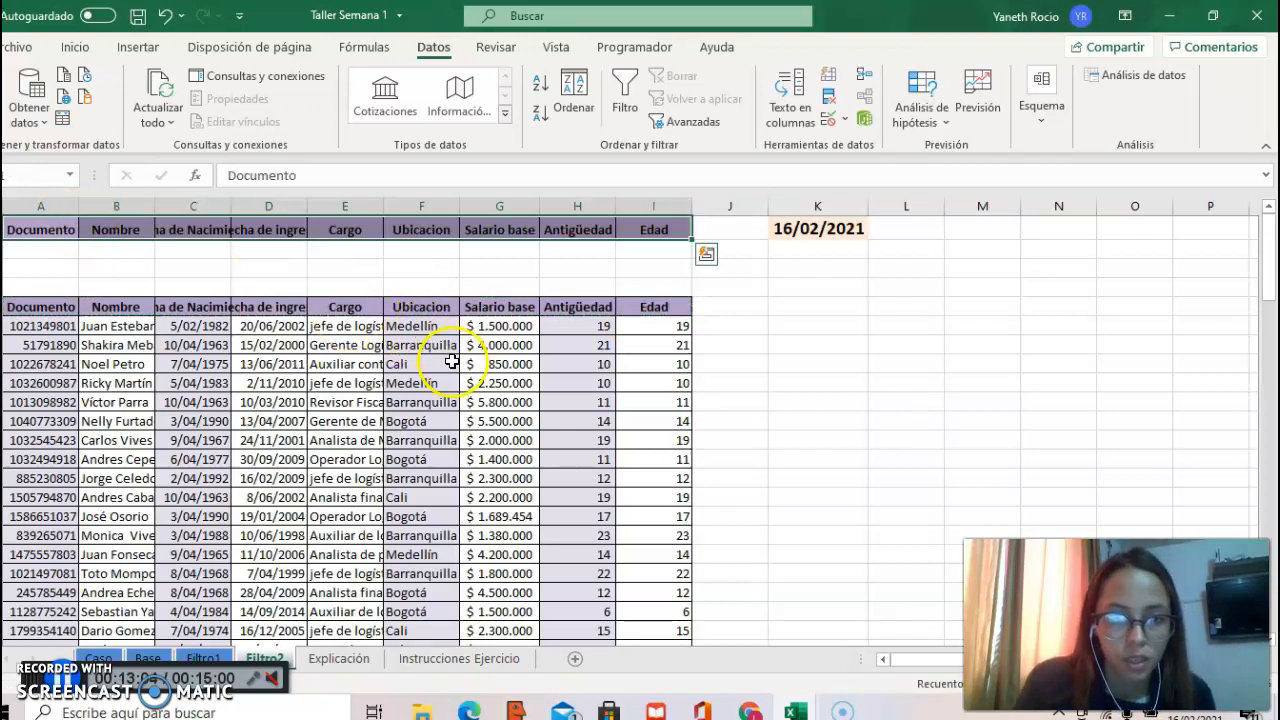
Step: Apply all borders to the blank criteria cells A2:I3 under the copied headings on Filtro2
{"action": "left_click", "coordinate": [452, 362]}
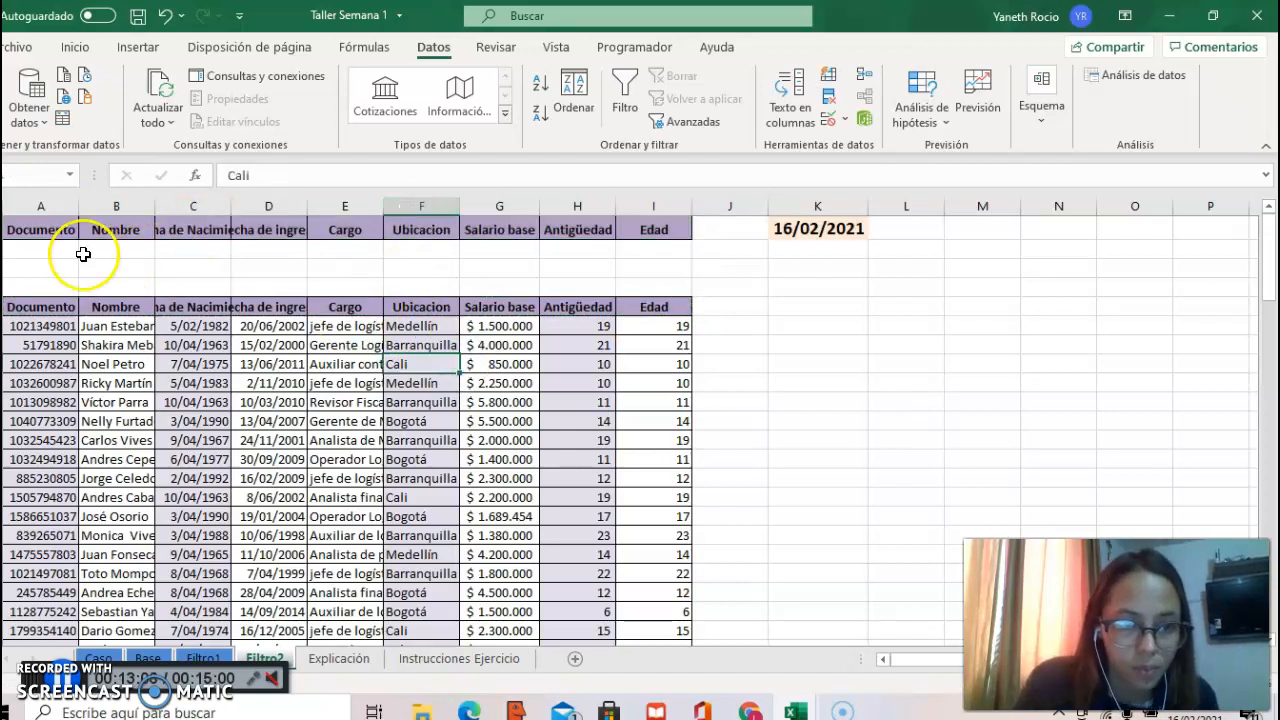
{"action": "left_click", "coordinate": [46, 250]}
{"action": "left_click_drag", "start_coordinate": [288, 263], "coordinate": [650, 261]}
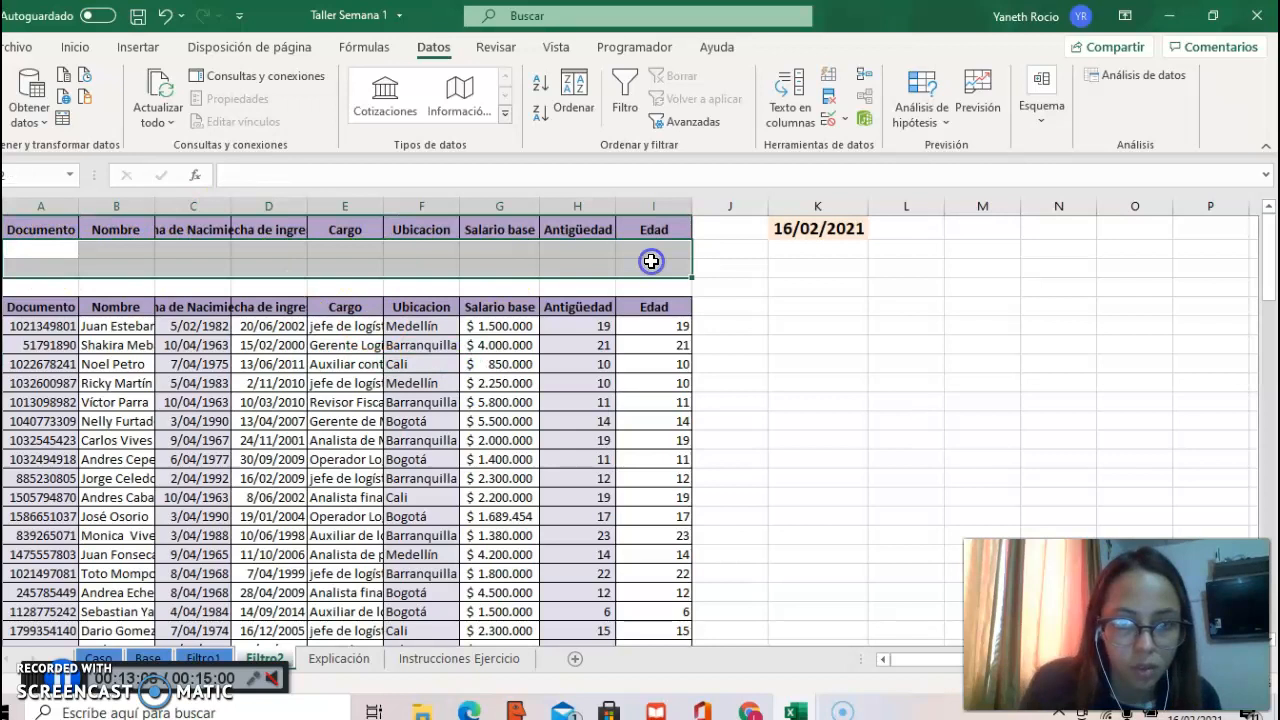
{"action": "left_click", "coordinate": [74, 50]}
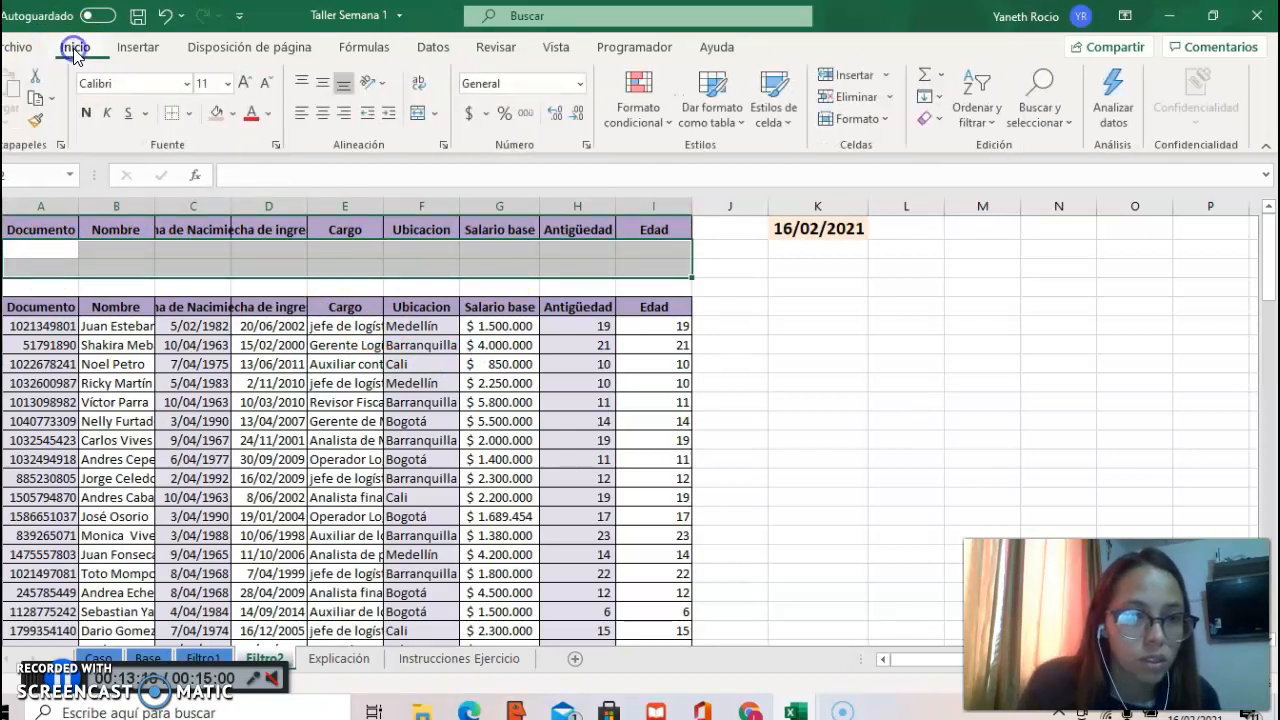
{"action": "left_click", "coordinate": [194, 117]}
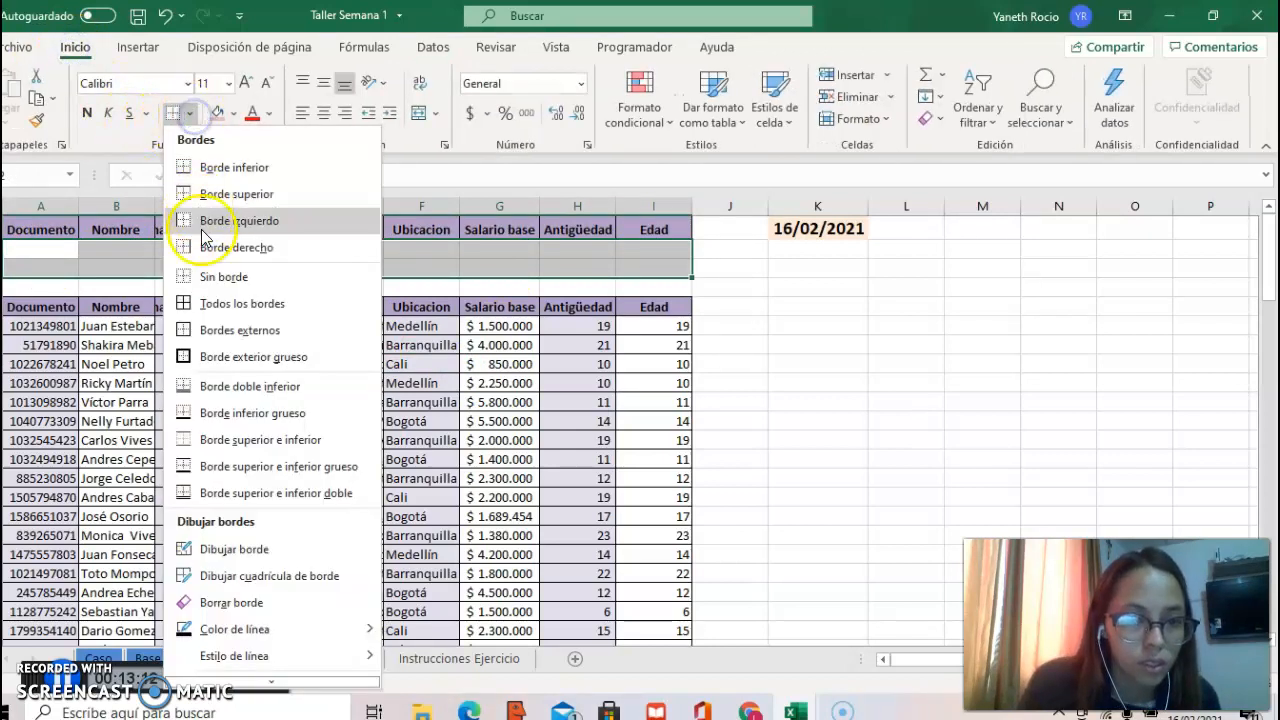
{"action": "left_click", "coordinate": [222, 303]}
{"action": "left_click", "coordinate": [402, 310]}
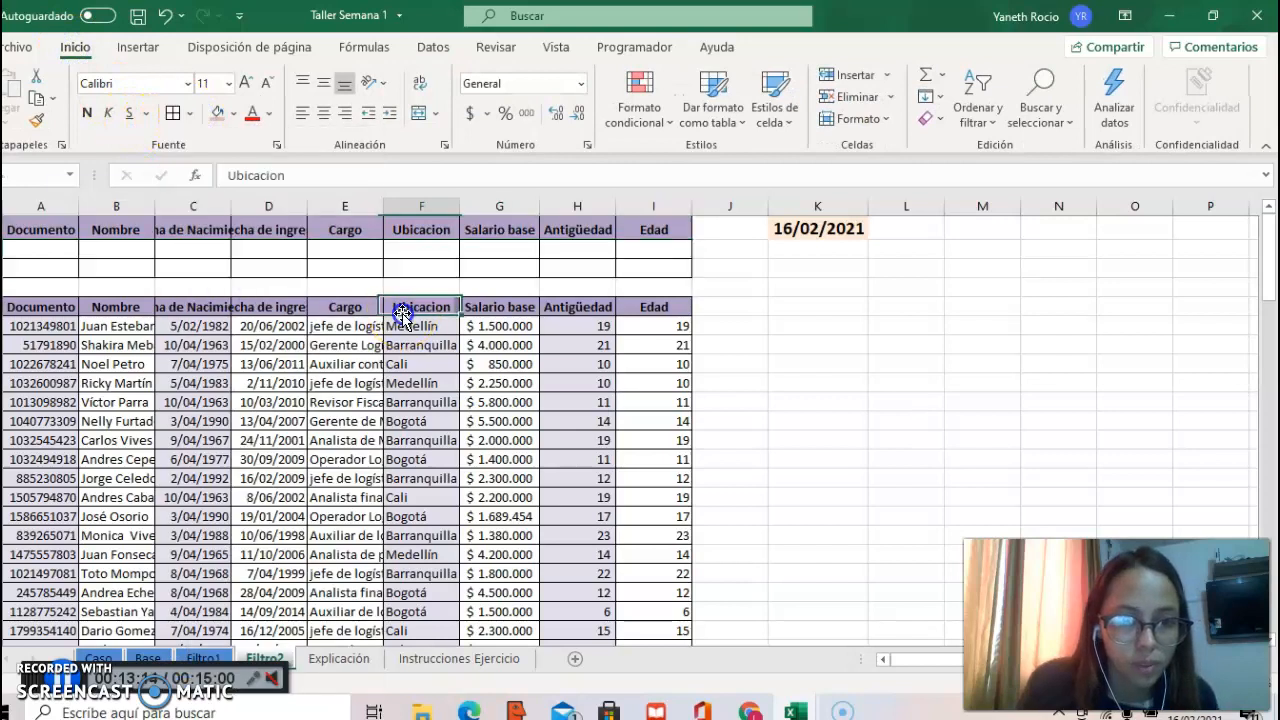
Step: After reading the criteria for Filtro2 on Caso, enter Barranquilla as the Ubicacion criterion in F2 on Filtro2
{"action": "left_click", "coordinate": [118, 660]}
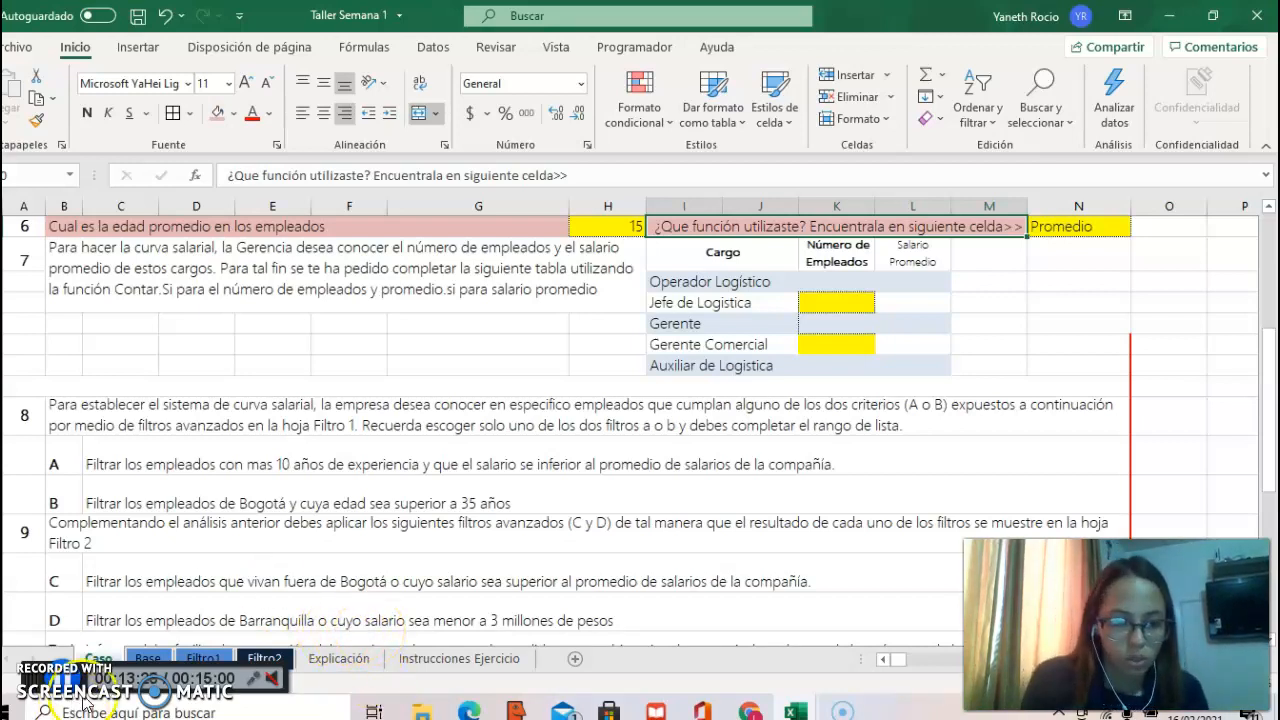
{"action": "left_click", "coordinate": [265, 659]}
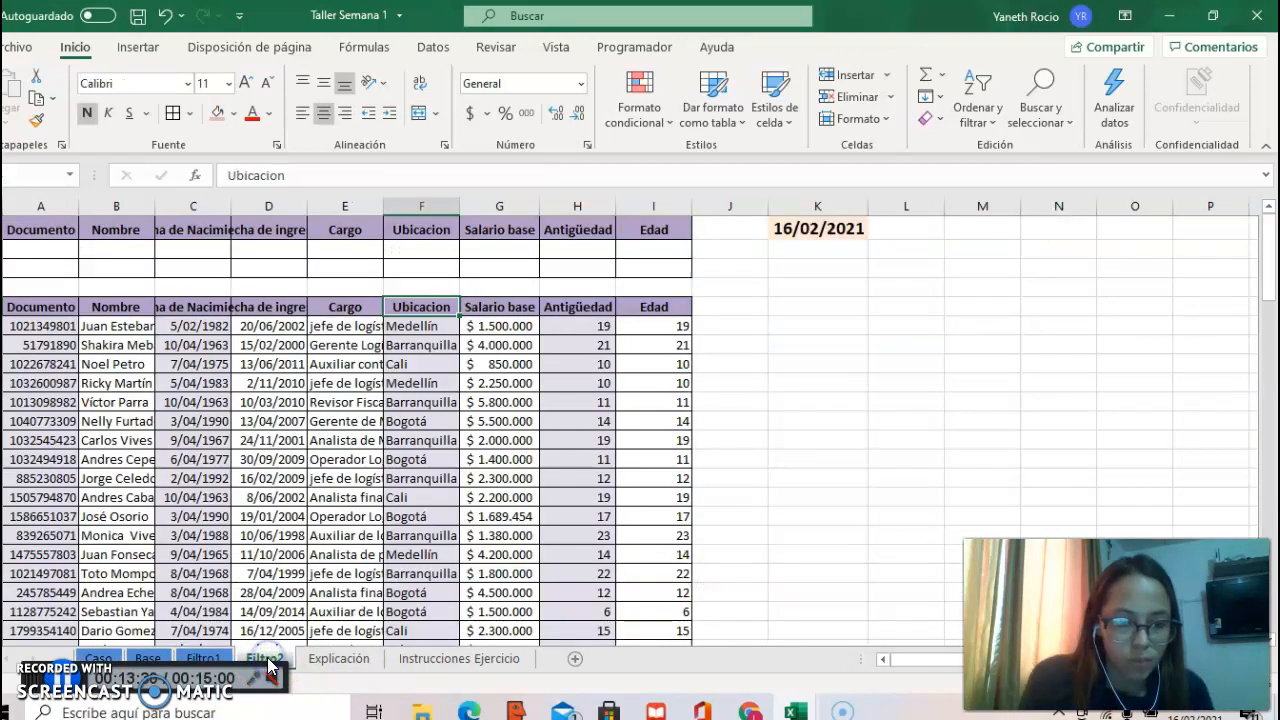
{"action": "left_click", "coordinate": [424, 250]}
{"action": "type", "text": "Bar"}
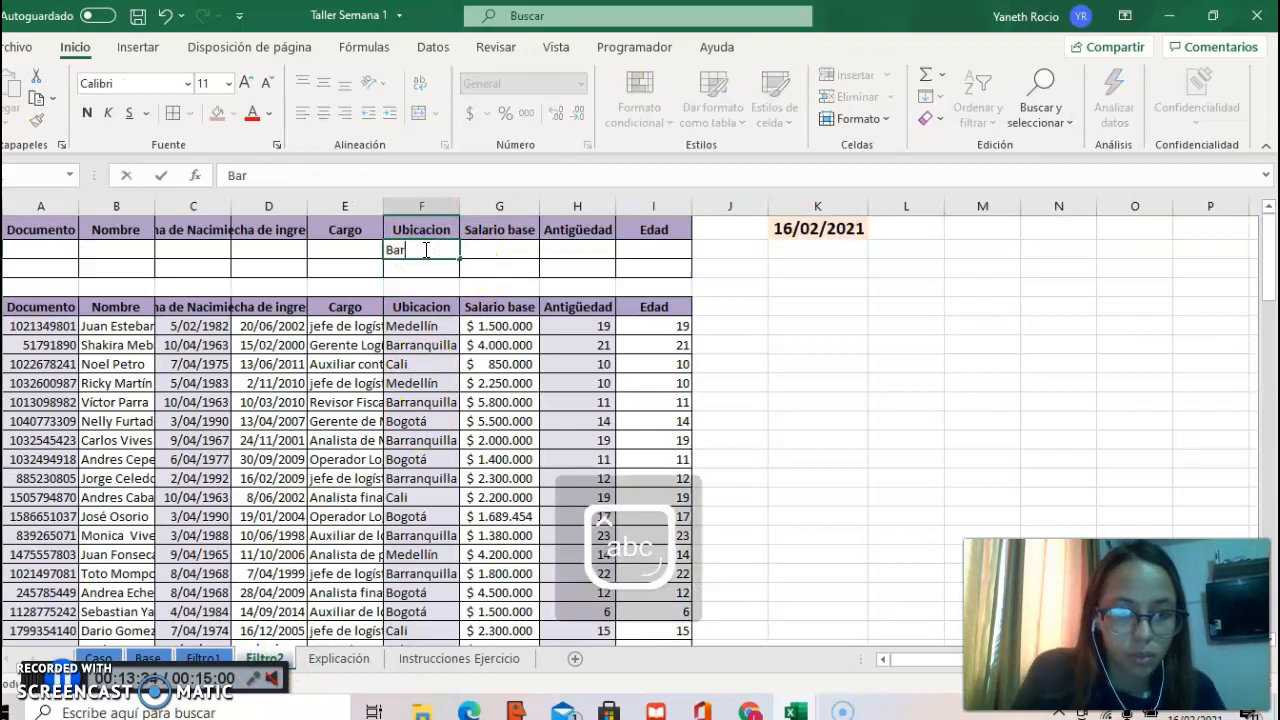
{"action": "type", "text": "ranquilla"}
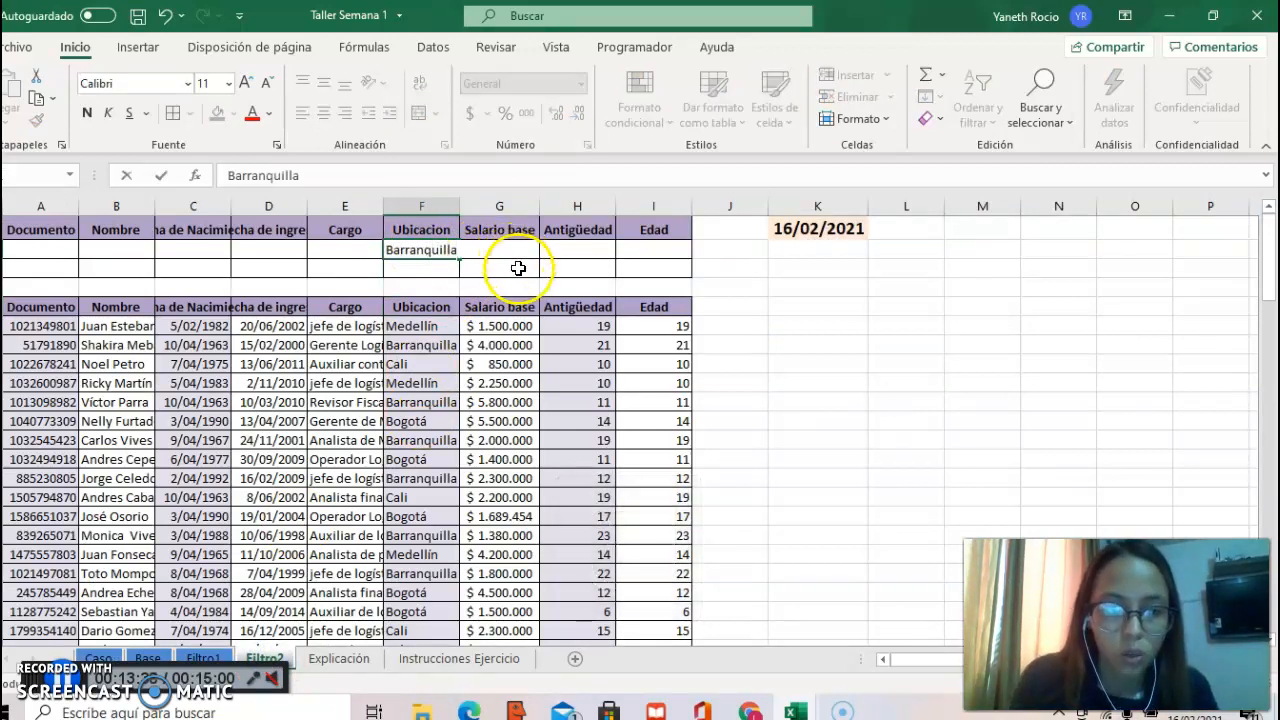
{"action": "left_click", "coordinate": [517, 266]}
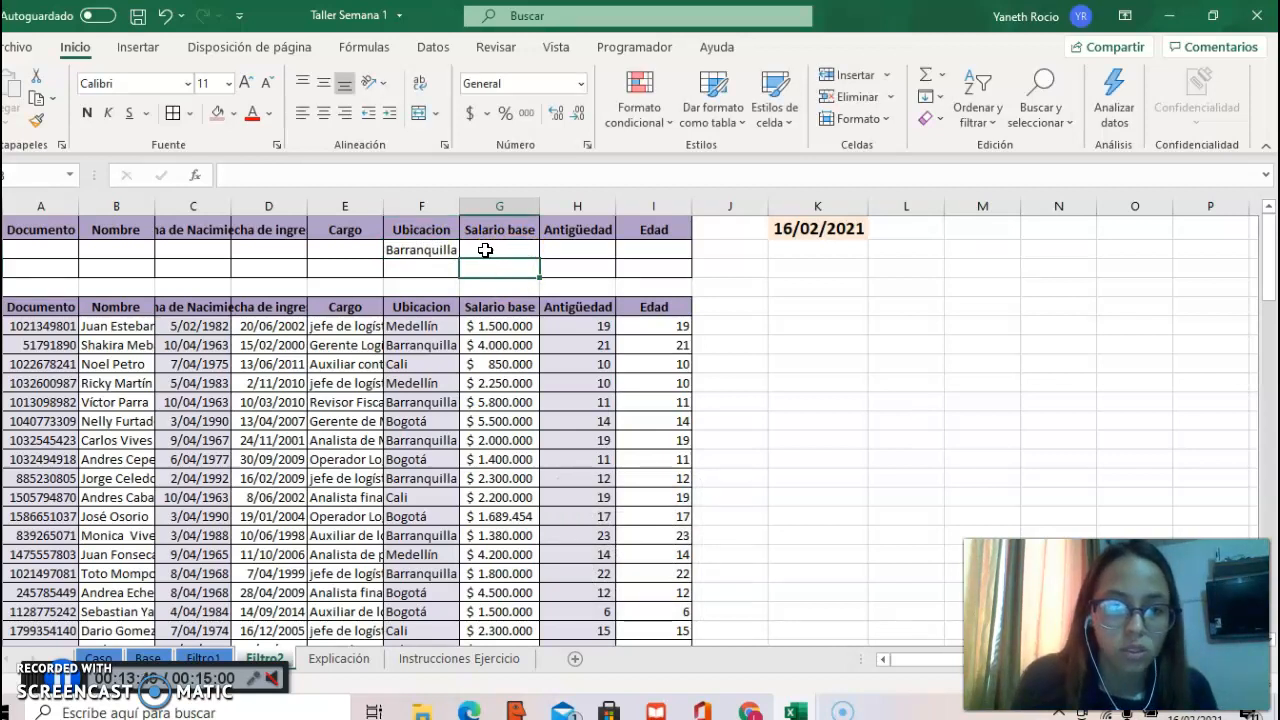
Step: Remove the borders from the second criteria row, A3:I3, on Filtro2
{"action": "left_click_drag", "start_coordinate": [48, 272], "coordinate": [680, 271]}
{"action": "left_click", "coordinate": [191, 116]}
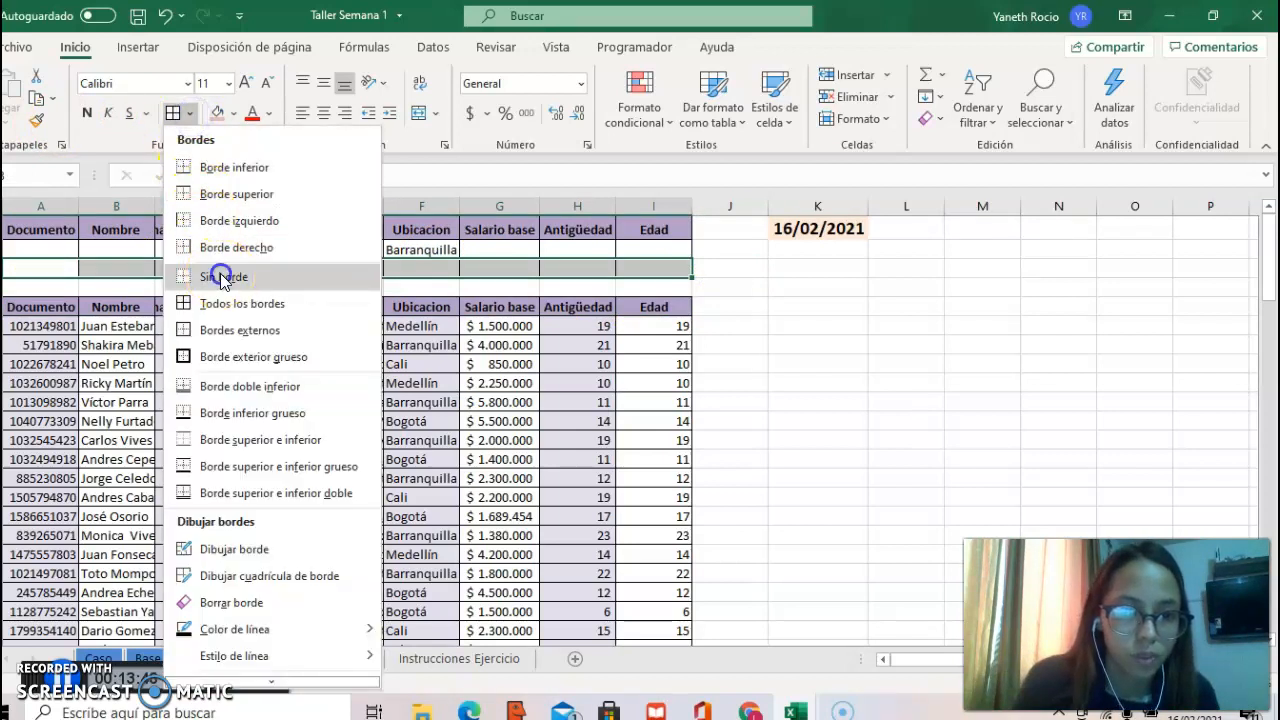
{"action": "left_click", "coordinate": [222, 277]}
Step: Enter <3.000.000 as the Salario base criterion in G3, one row below the Barranquilla criterion
{"action": "left_click", "coordinate": [514, 251]}
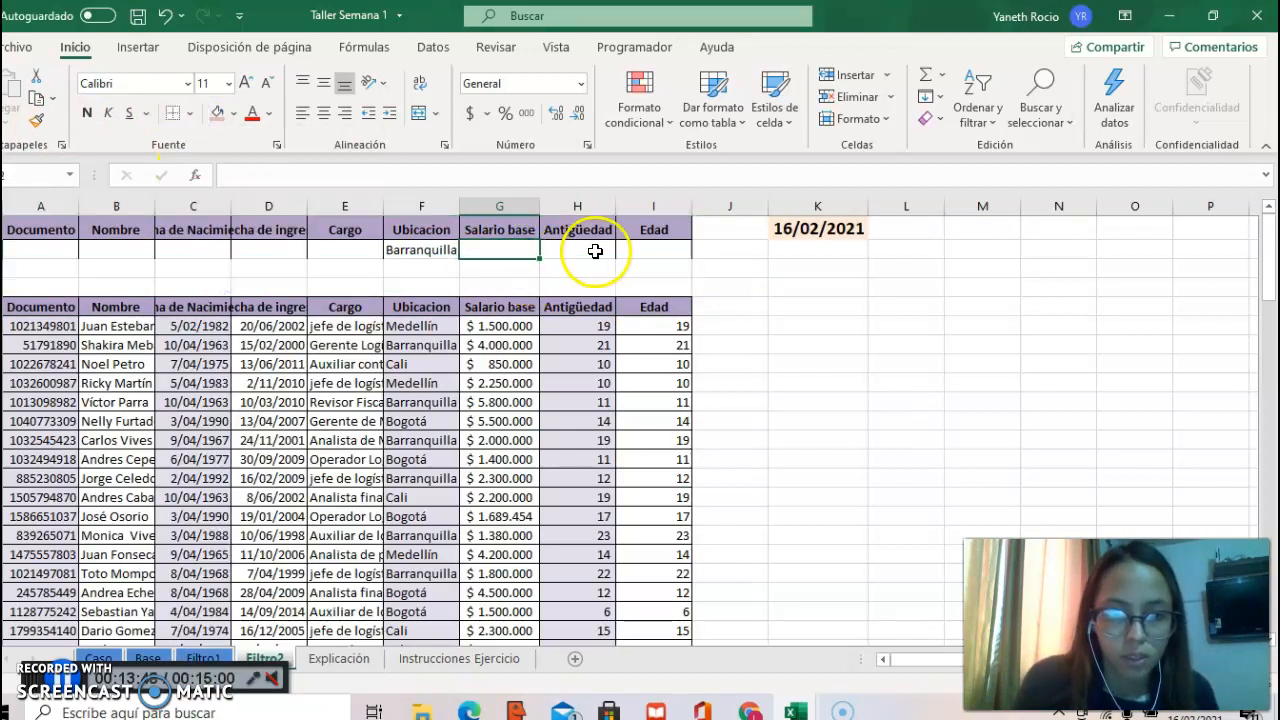
{"action": "left_click", "coordinate": [519, 264]}
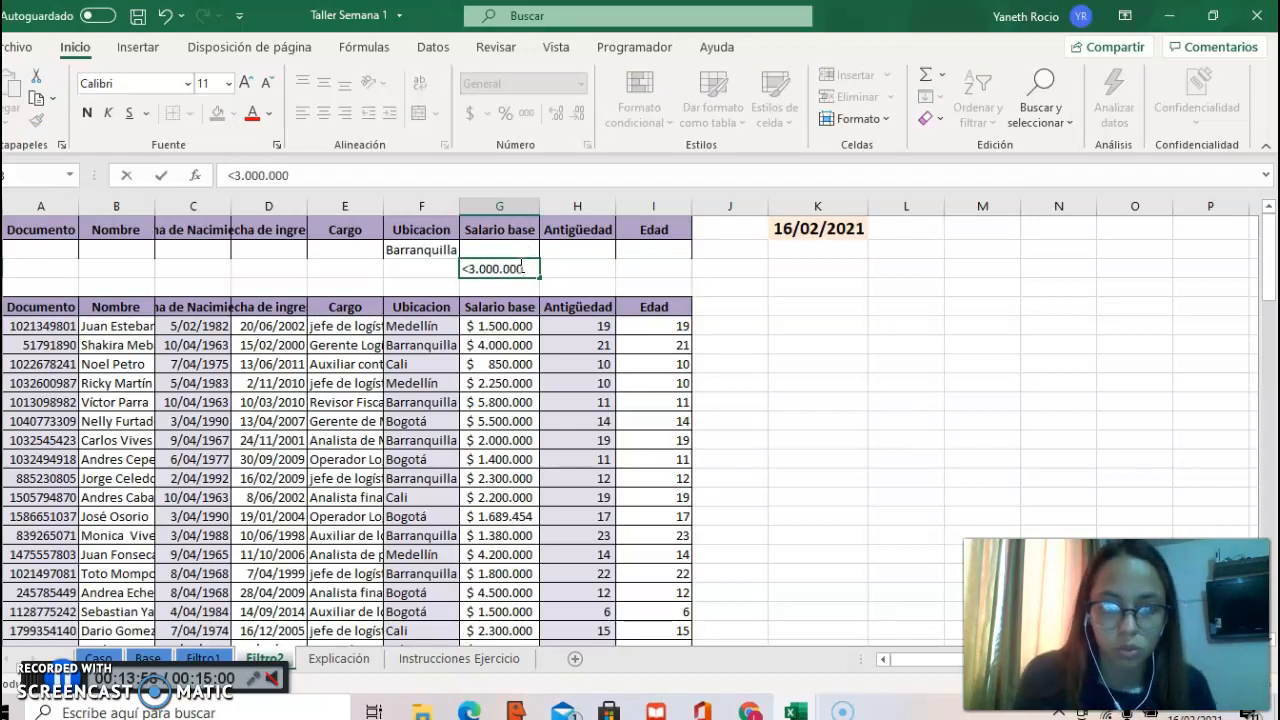
{"action": "key", "text": "Return"}
Step: Start an in-place advanced filter on the Filtro2 employee table and check its list range A5:I105 down to the final rows
{"action": "left_click", "coordinate": [355, 420]}
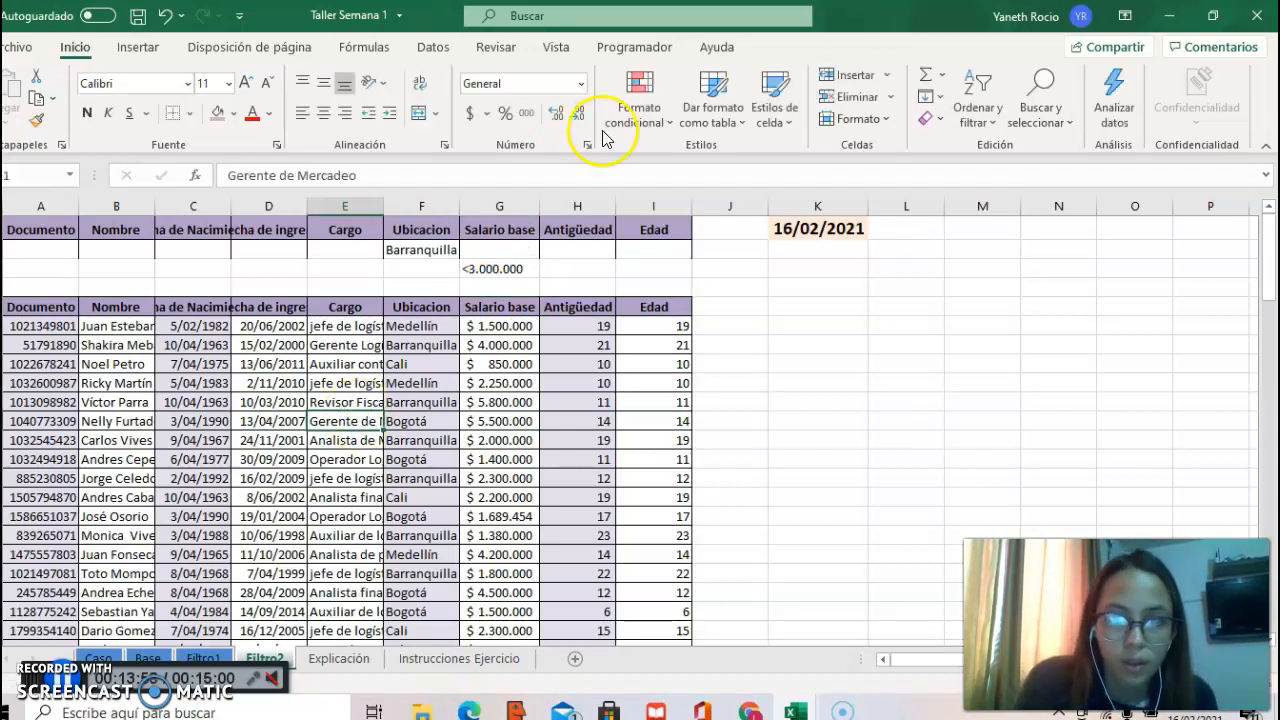
{"action": "left_click", "coordinate": [434, 48]}
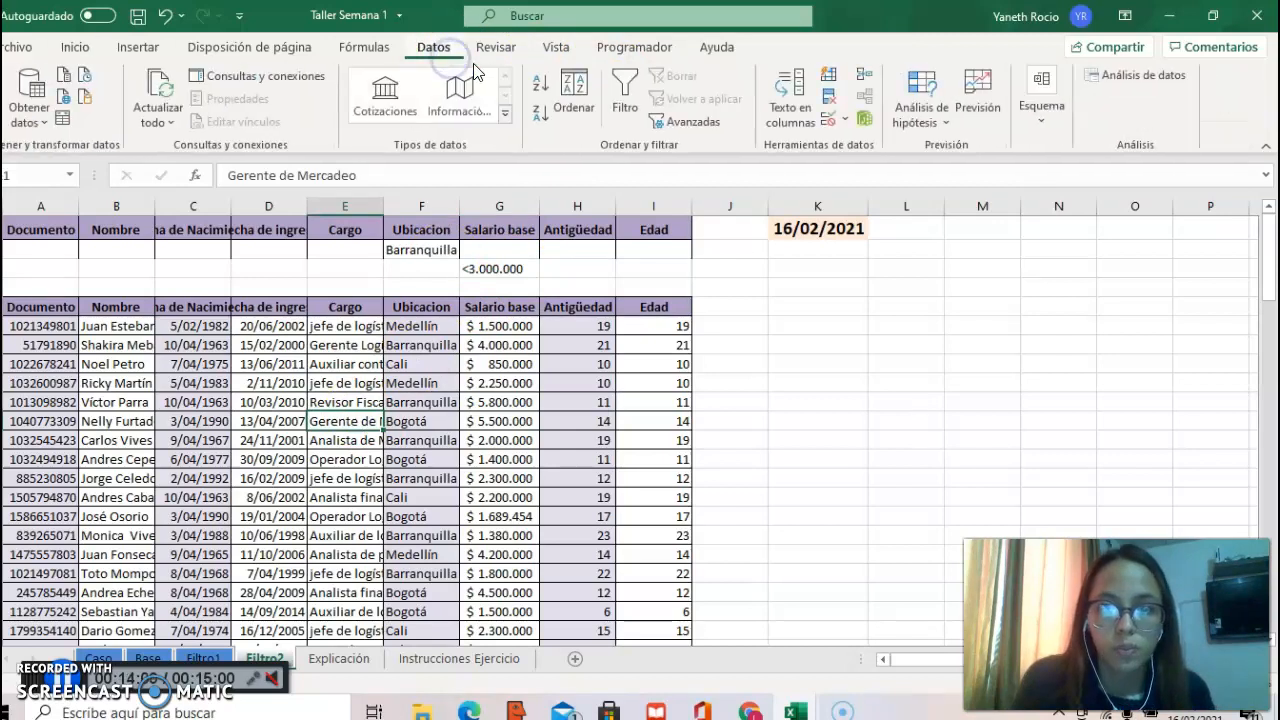
{"action": "left_click", "coordinate": [705, 123]}
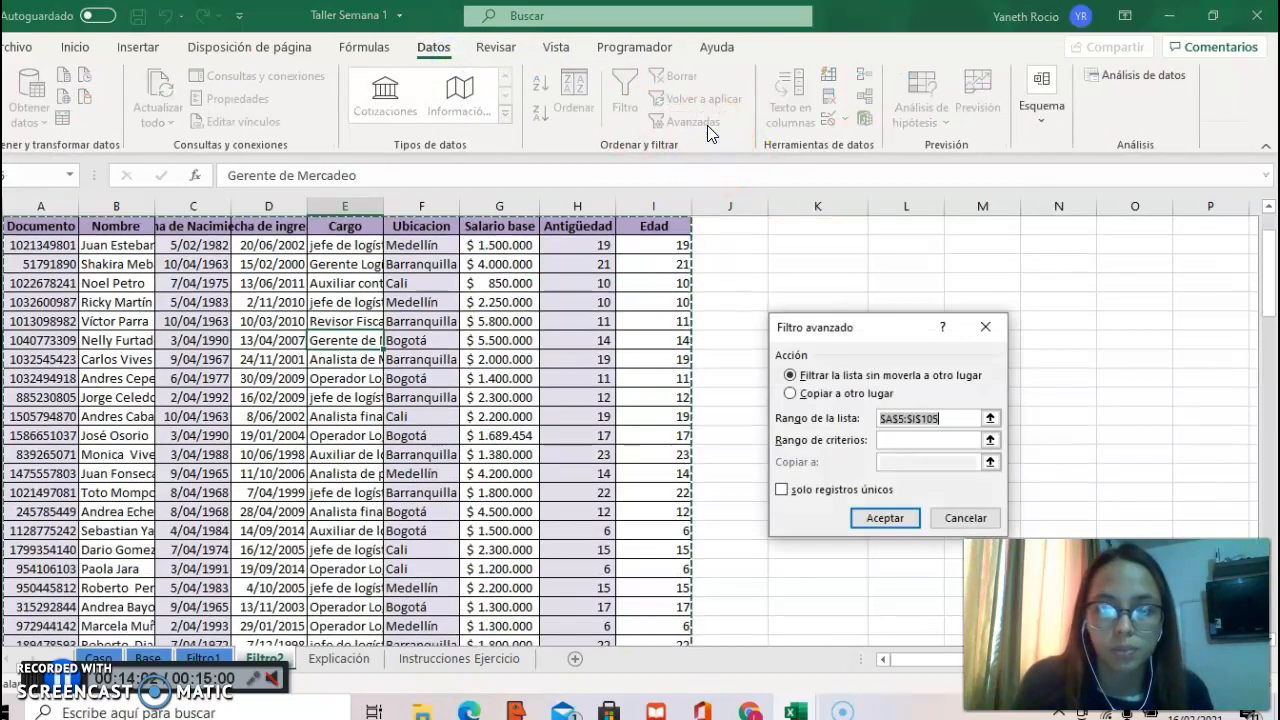
{"action": "left_click", "coordinate": [935, 415]}
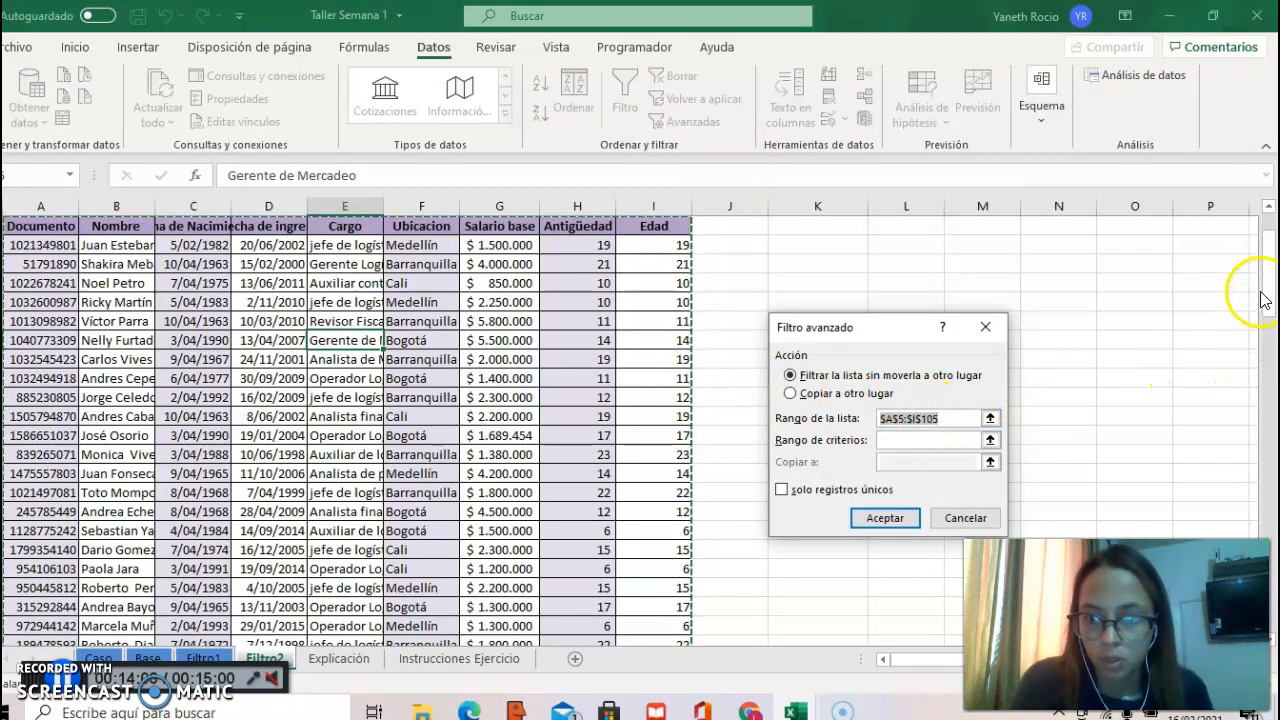
{"action": "left_click_drag", "start_coordinate": [1260, 268], "coordinate": [1272, 470]}
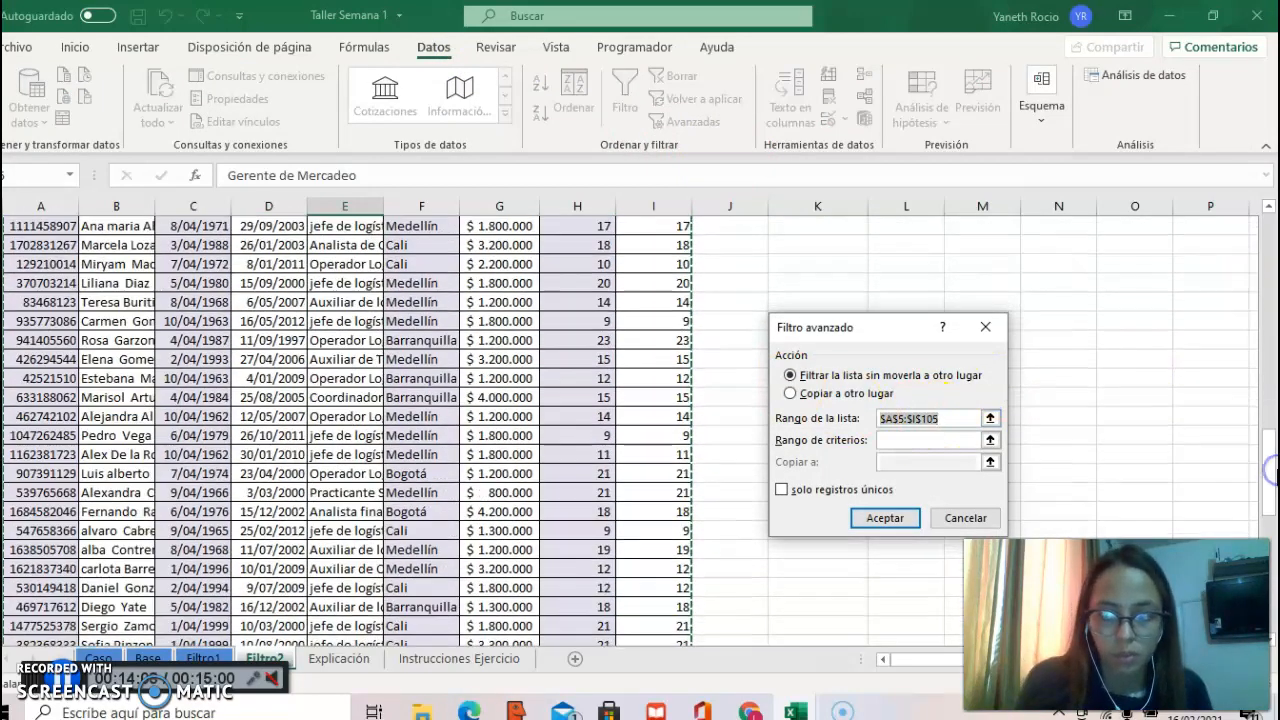
{"action": "left_click_drag", "start_coordinate": [1272, 545], "coordinate": [1272, 220]}
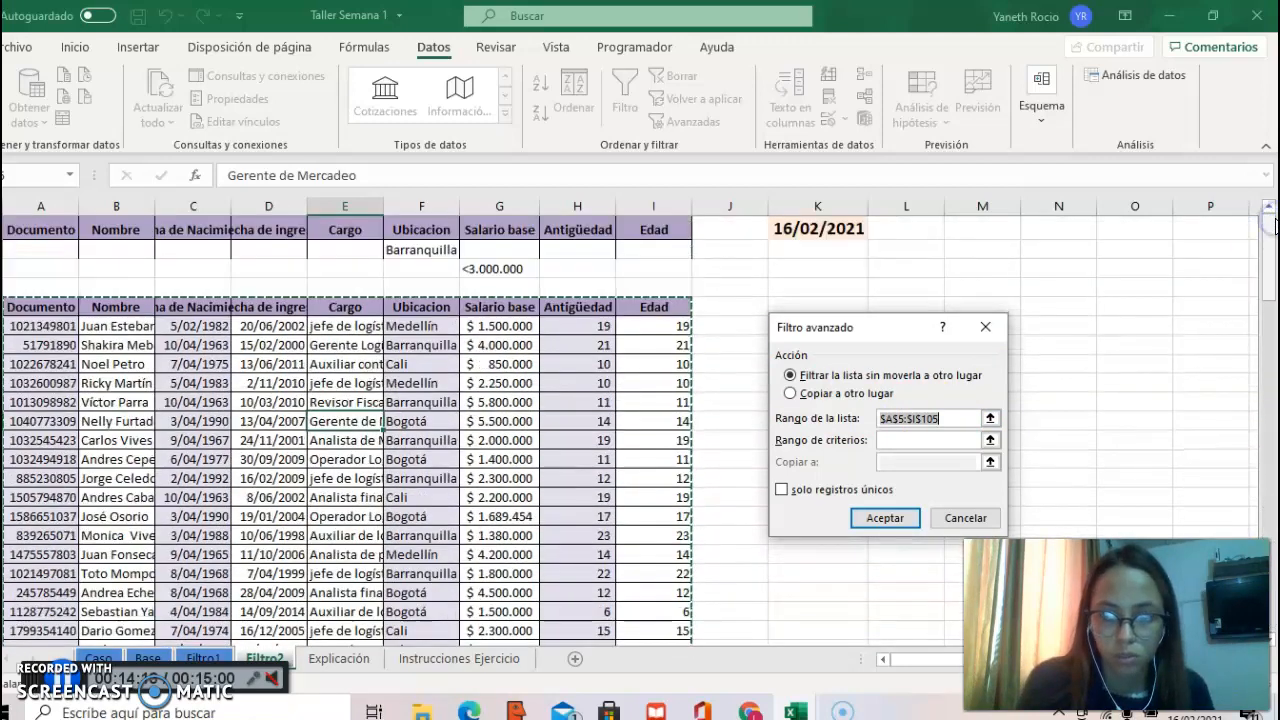
Step: Set the criteria range to A1:I3 on Filtro2 and apply the advanced filter to the list in place
{"action": "left_click", "coordinate": [938, 437]}
{"action": "left_click", "coordinate": [633, 270]}
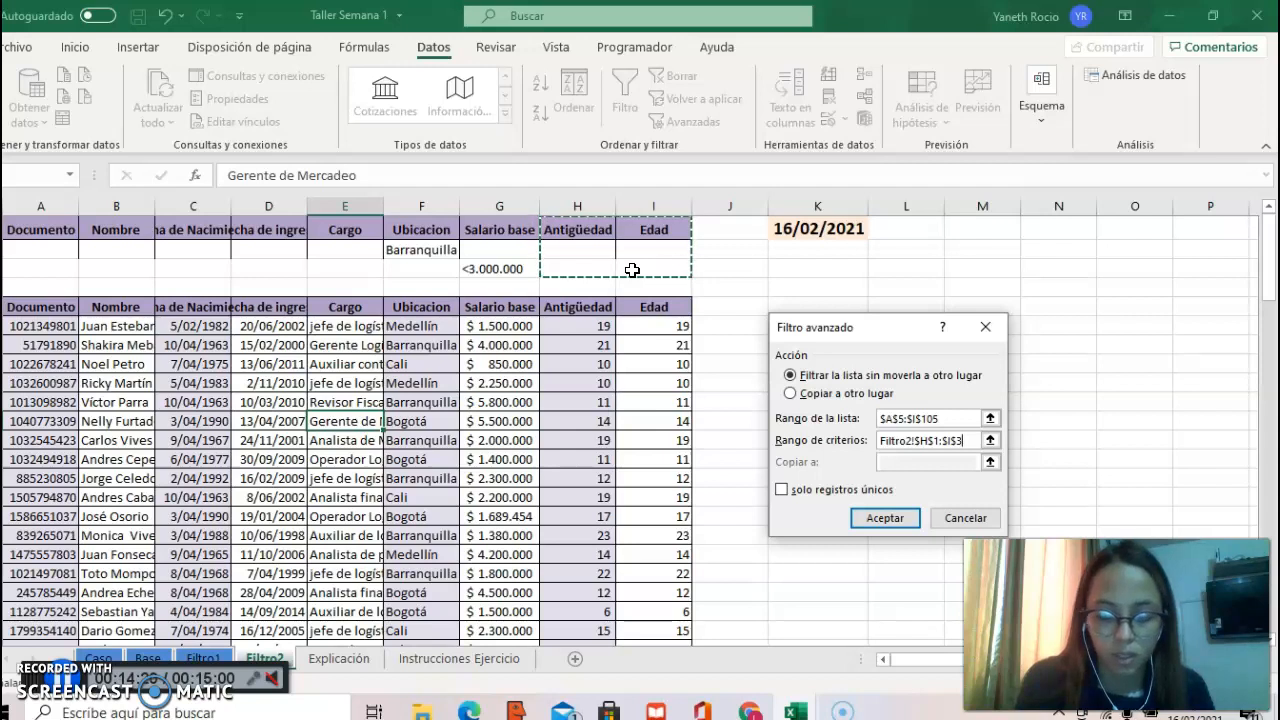
{"action": "key", "text": "shift+Left"}
{"action": "key", "text": "shift+Left"}
{"action": "key", "text": "shift+Left"}
{"action": "key", "text": "shift+Left"}
{"action": "key", "text": "shift+Left"}
{"action": "key", "text": "shift+Left"}
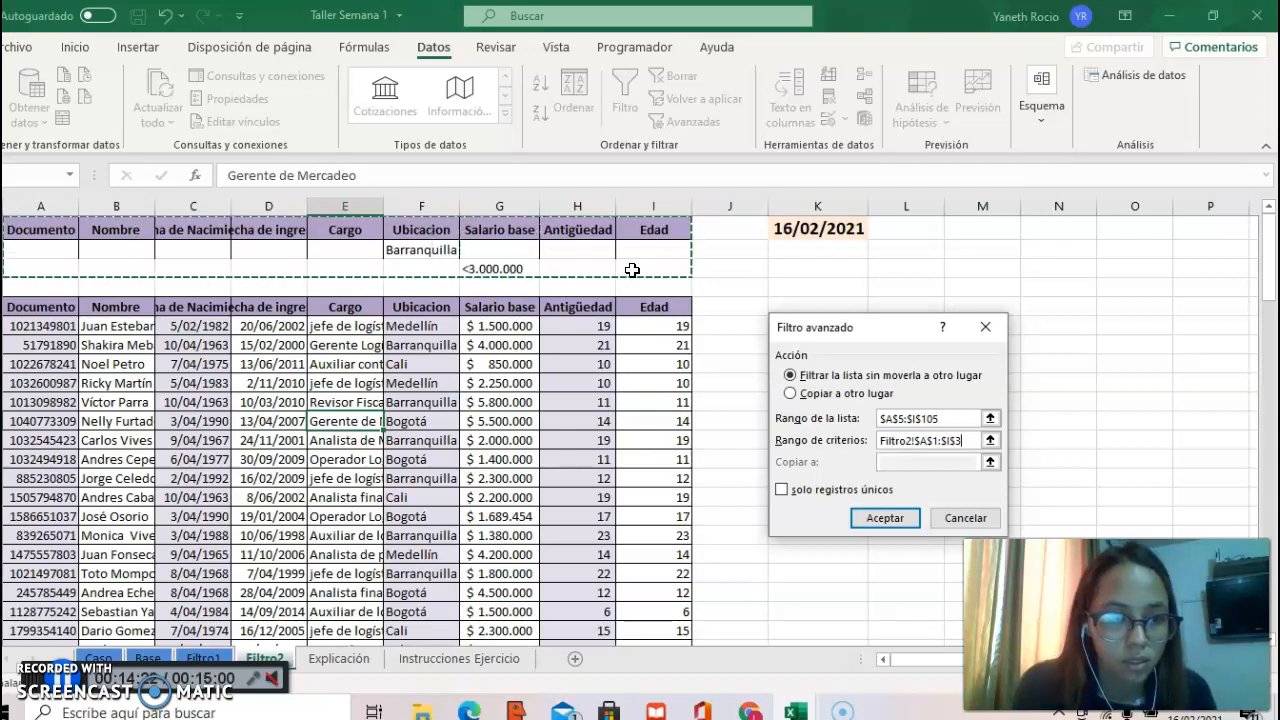
{"action": "left_click", "coordinate": [891, 519]}
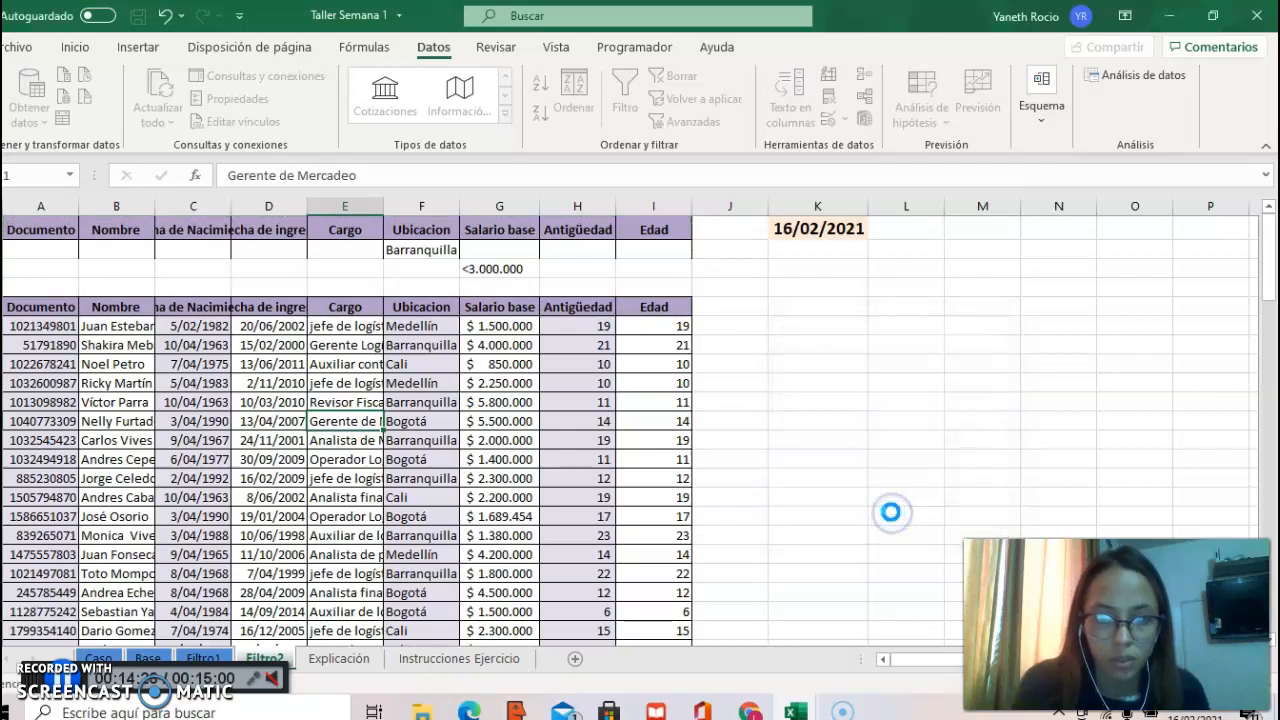
{"action": "left_click_drag", "start_coordinate": [1268, 256], "coordinate": [1264, 250]}
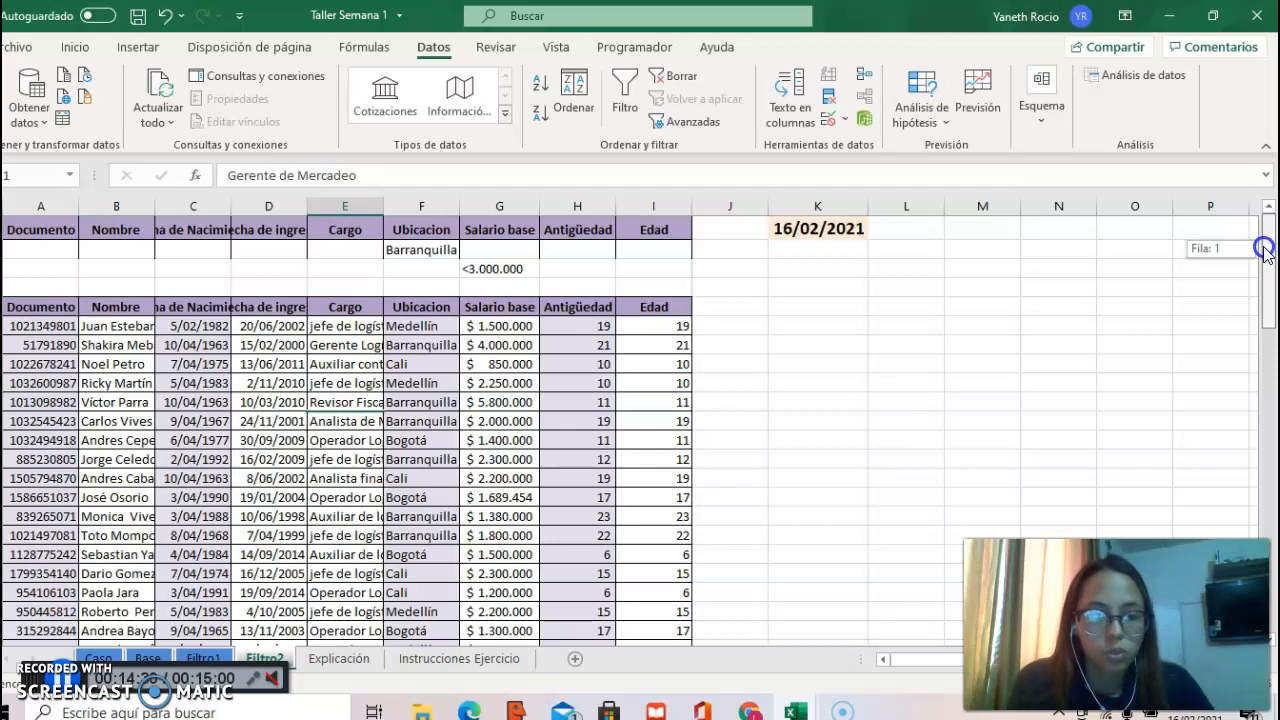